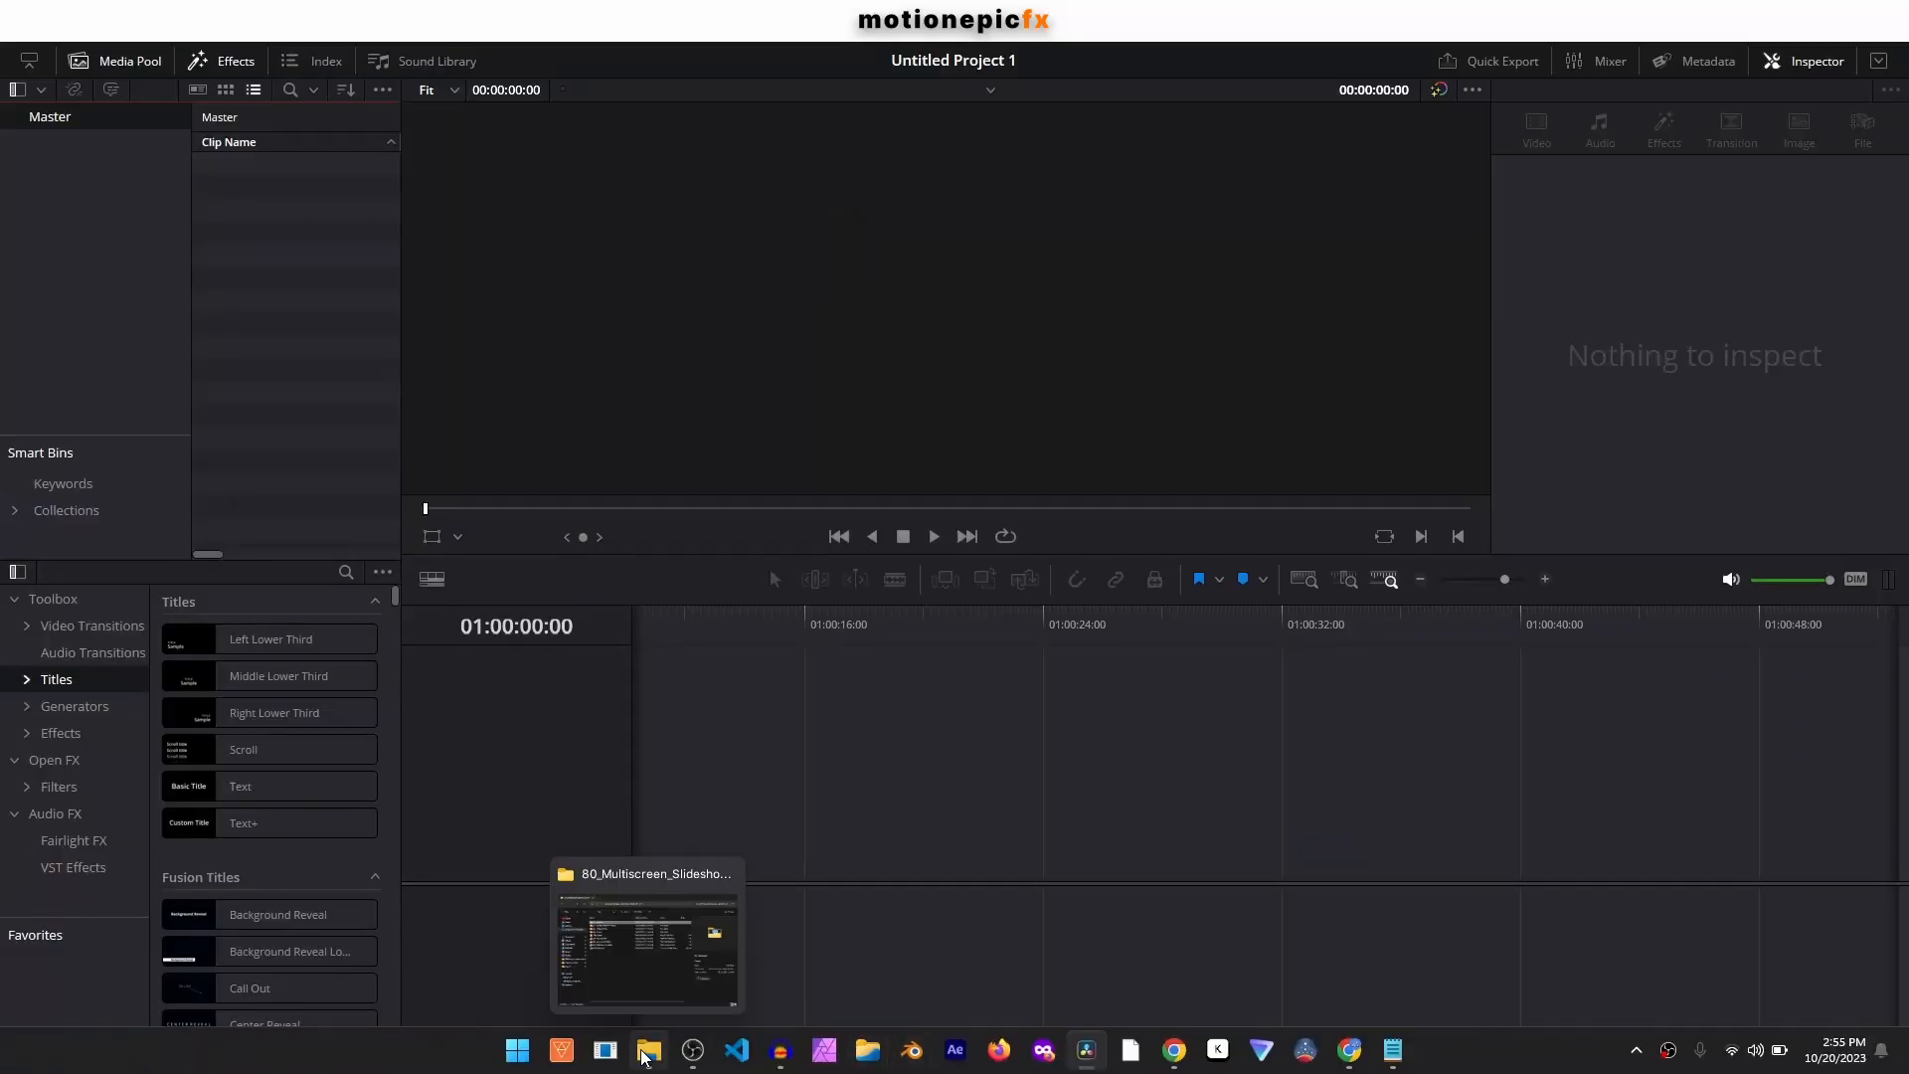
Switch to File Explorer and look inside the slideshow pack's 04. Fonts folder, and return to the pack folder.
{"action": "left_click", "coordinate": [647, 1052]}
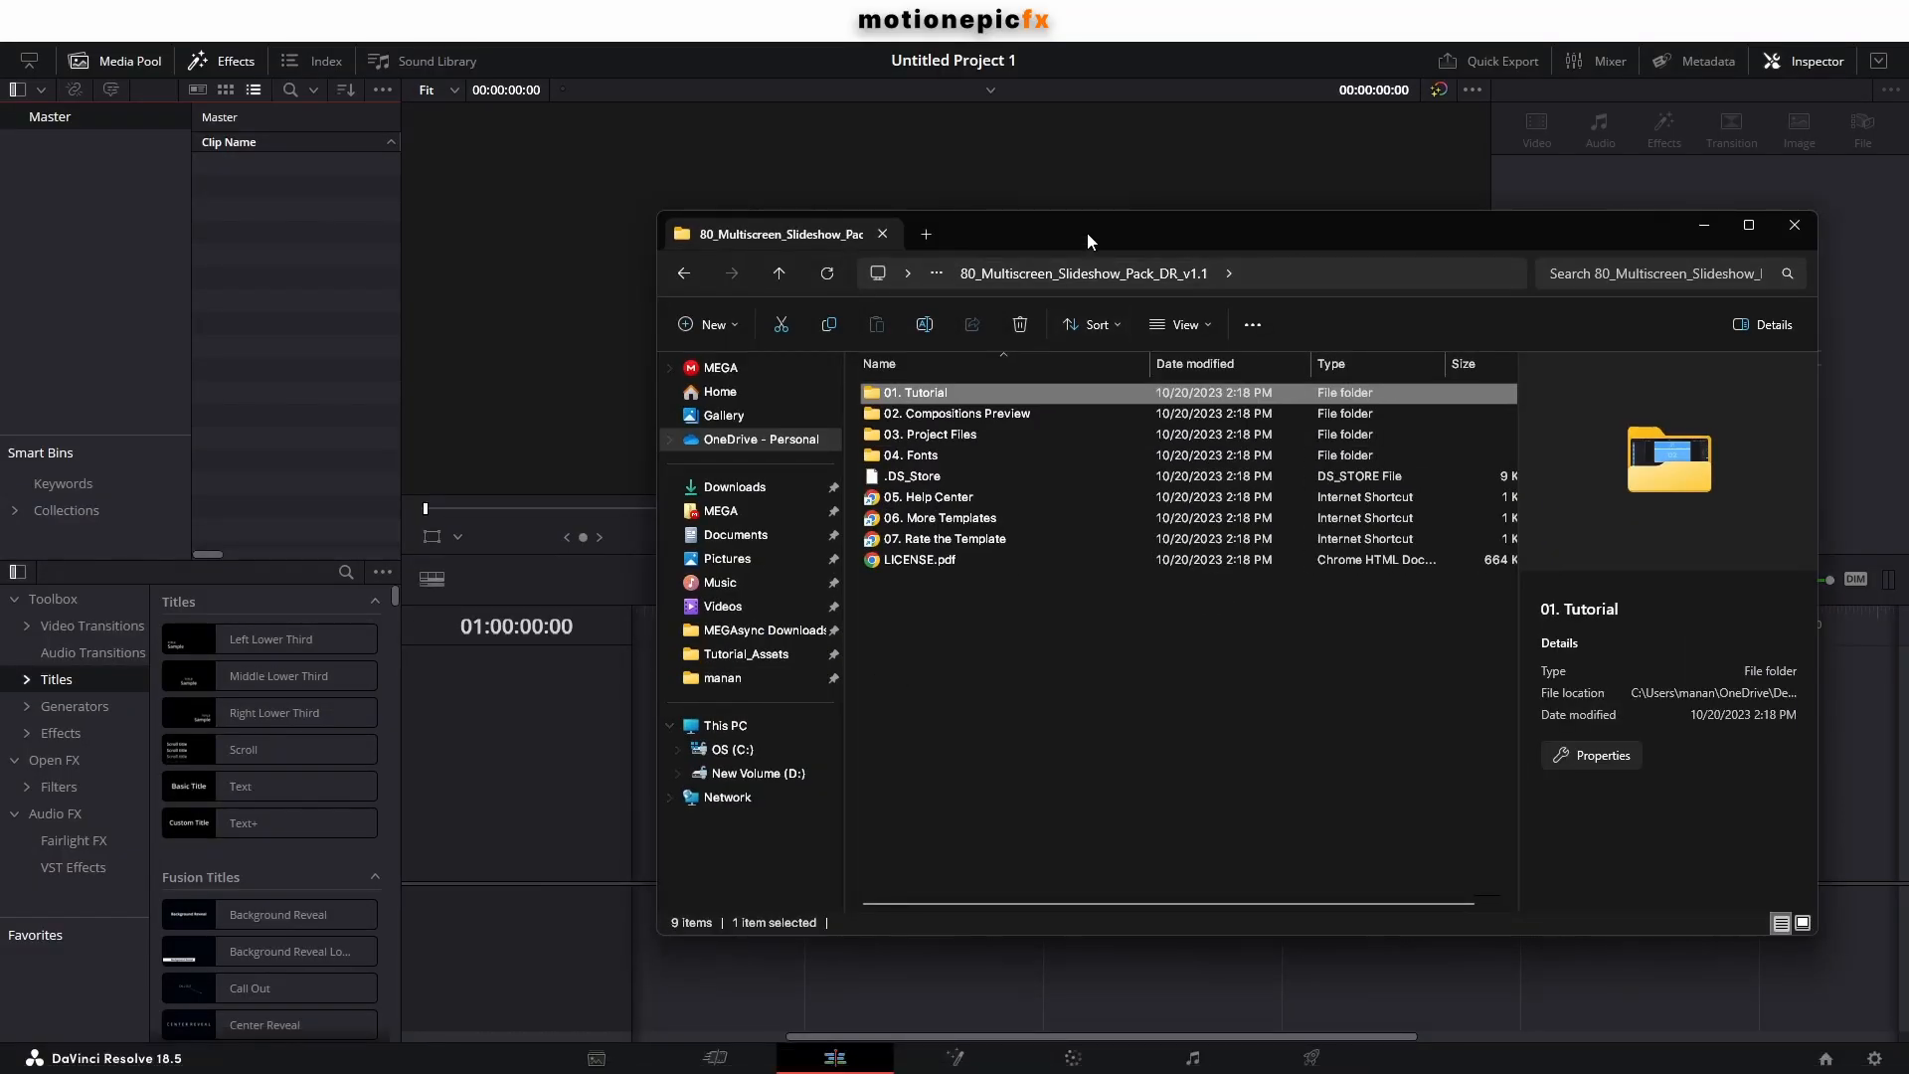
{"action": "left_click_drag", "start_coordinate": [1088, 233], "coordinate": [1045, 208]}
{"action": "left_click_drag", "start_coordinate": [917, 636], "coordinate": [991, 363]}
{"action": "left_click", "coordinate": [981, 558]}
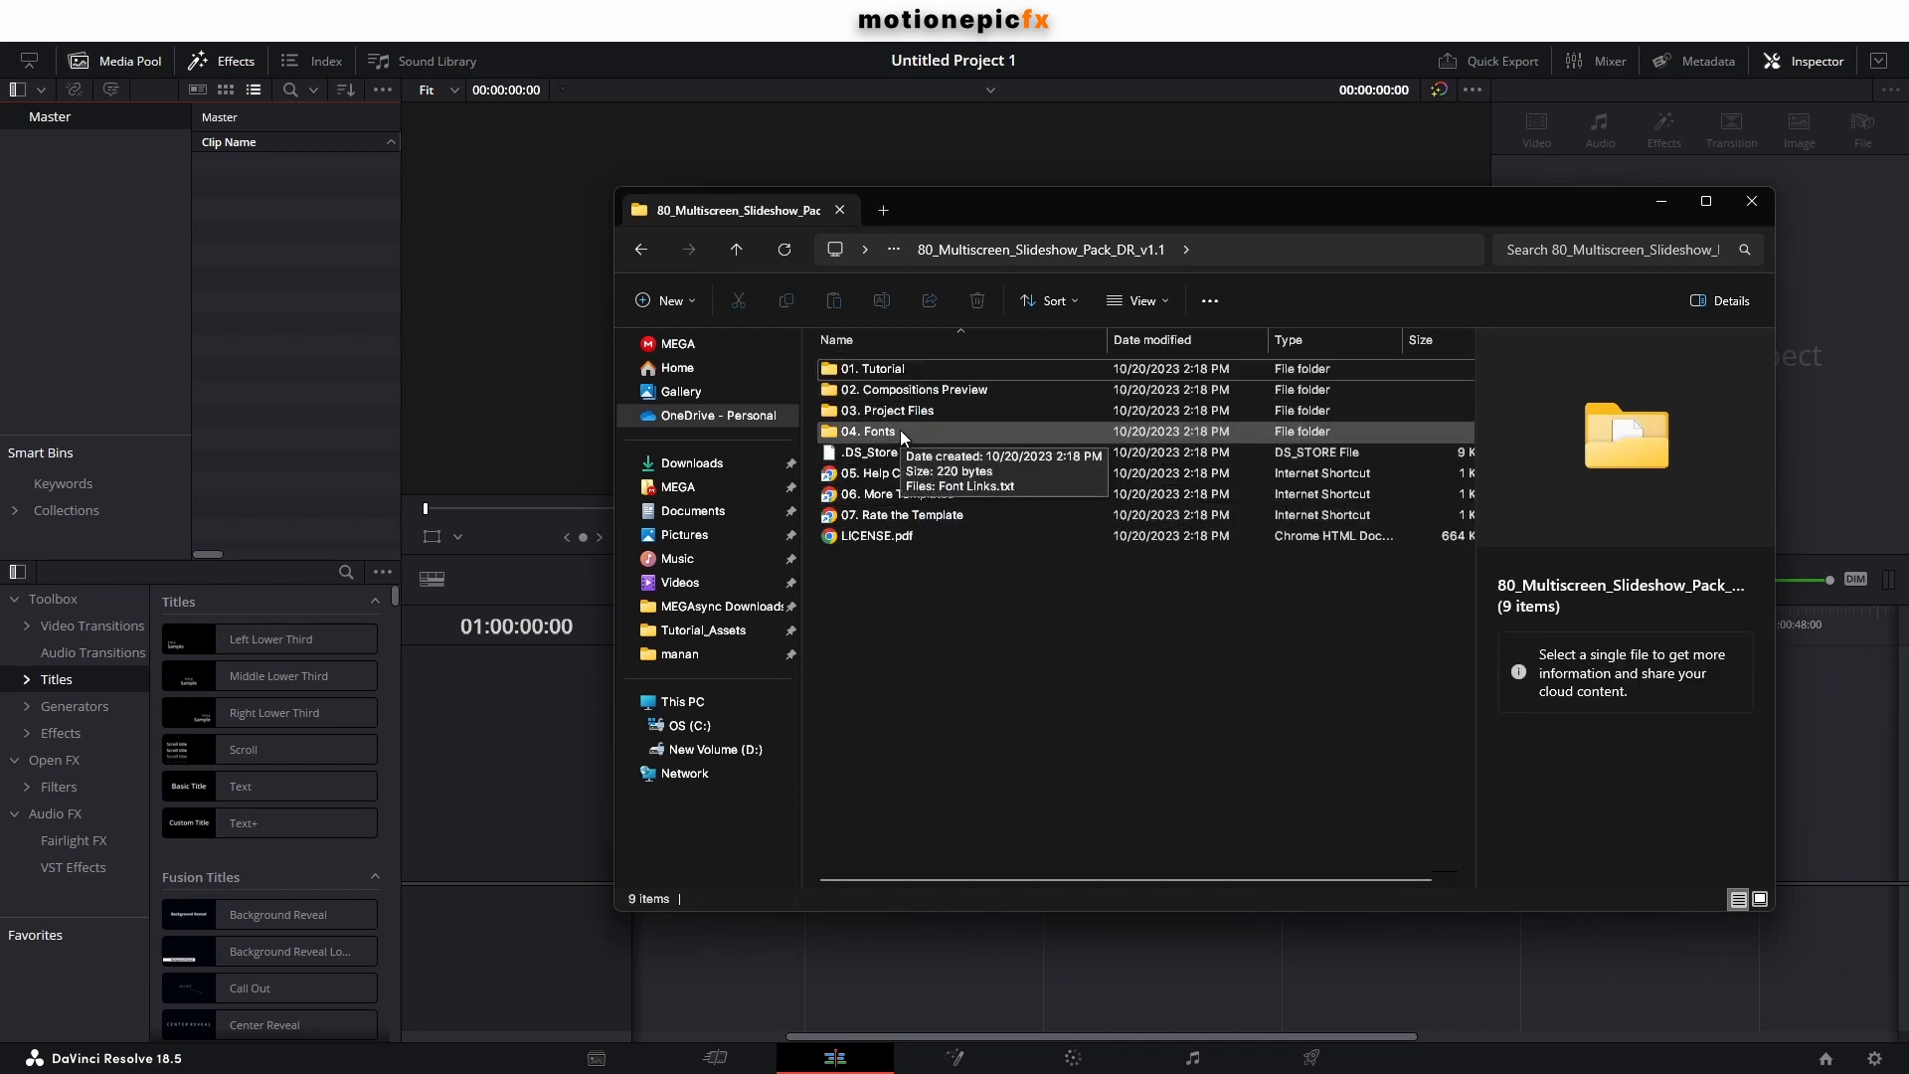
{"action": "left_click", "coordinate": [899, 427]}
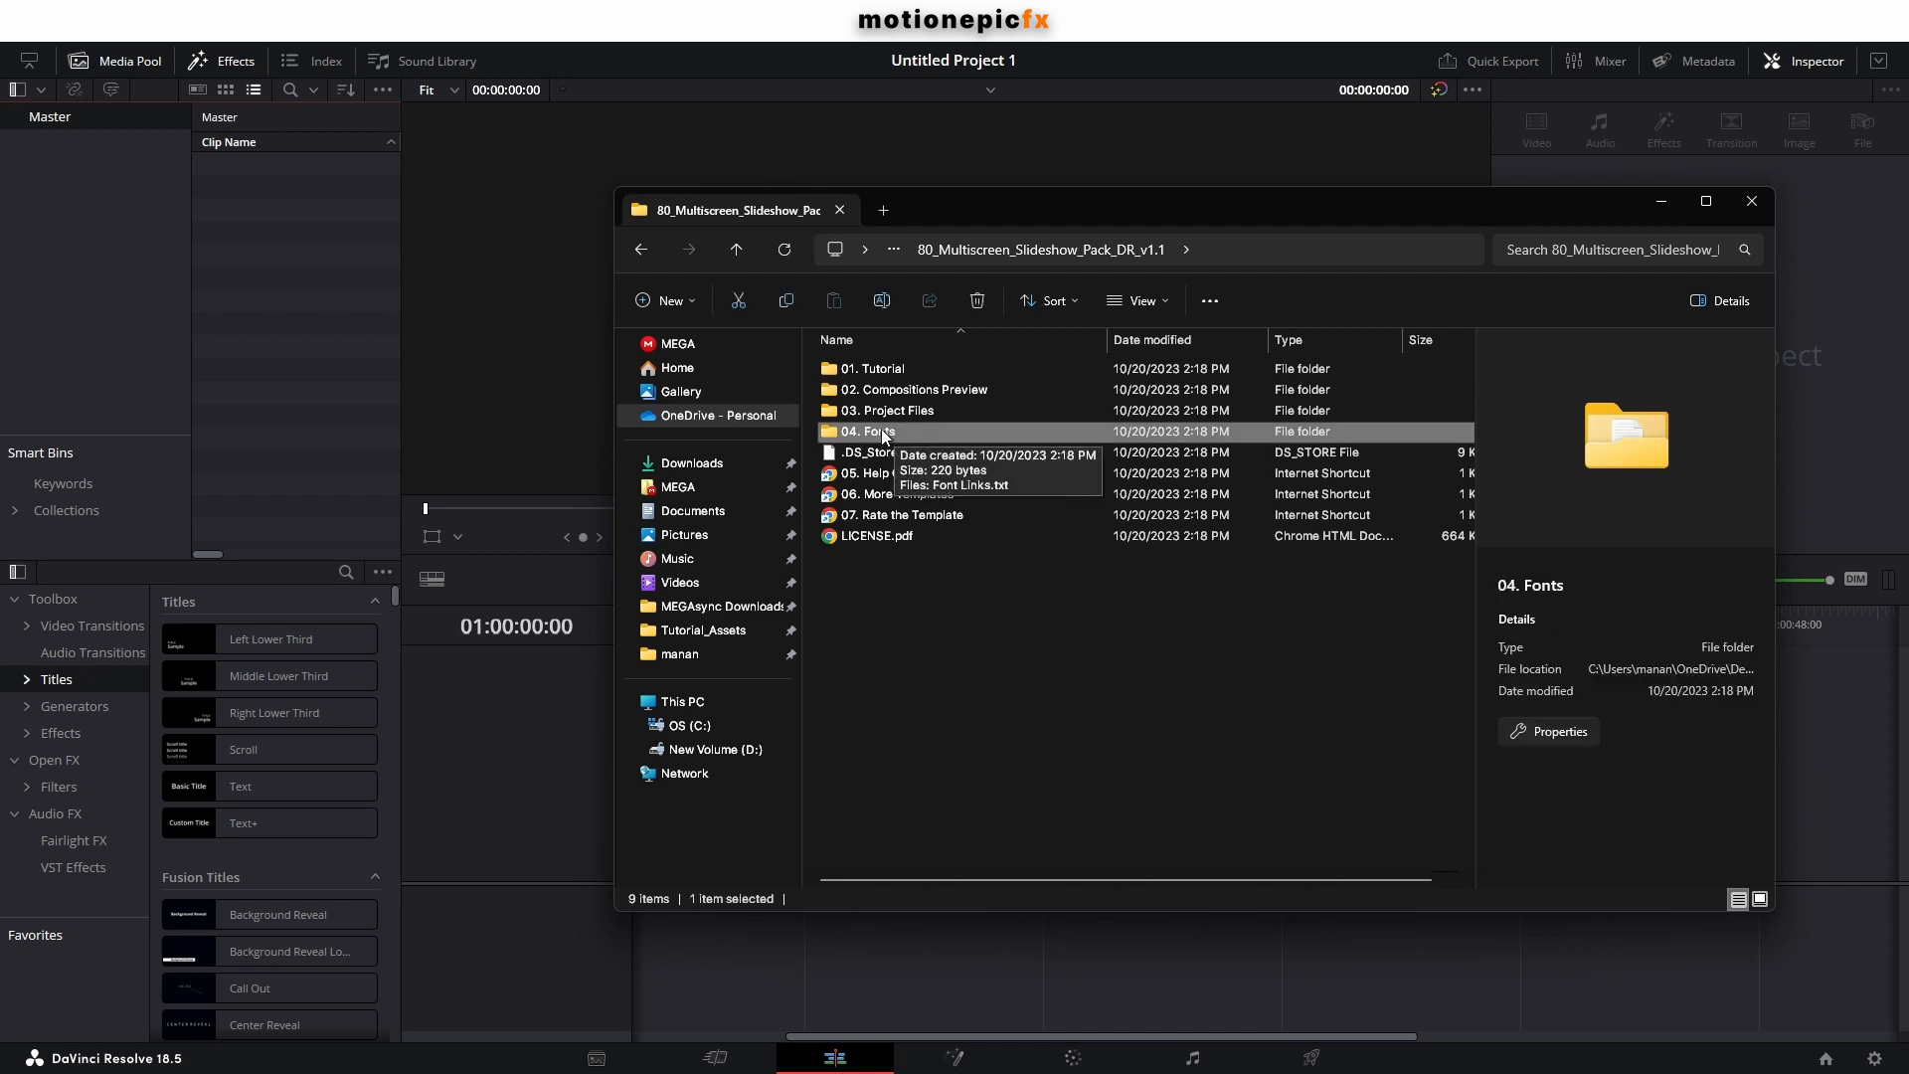
{"action": "double_click", "coordinate": [884, 434]}
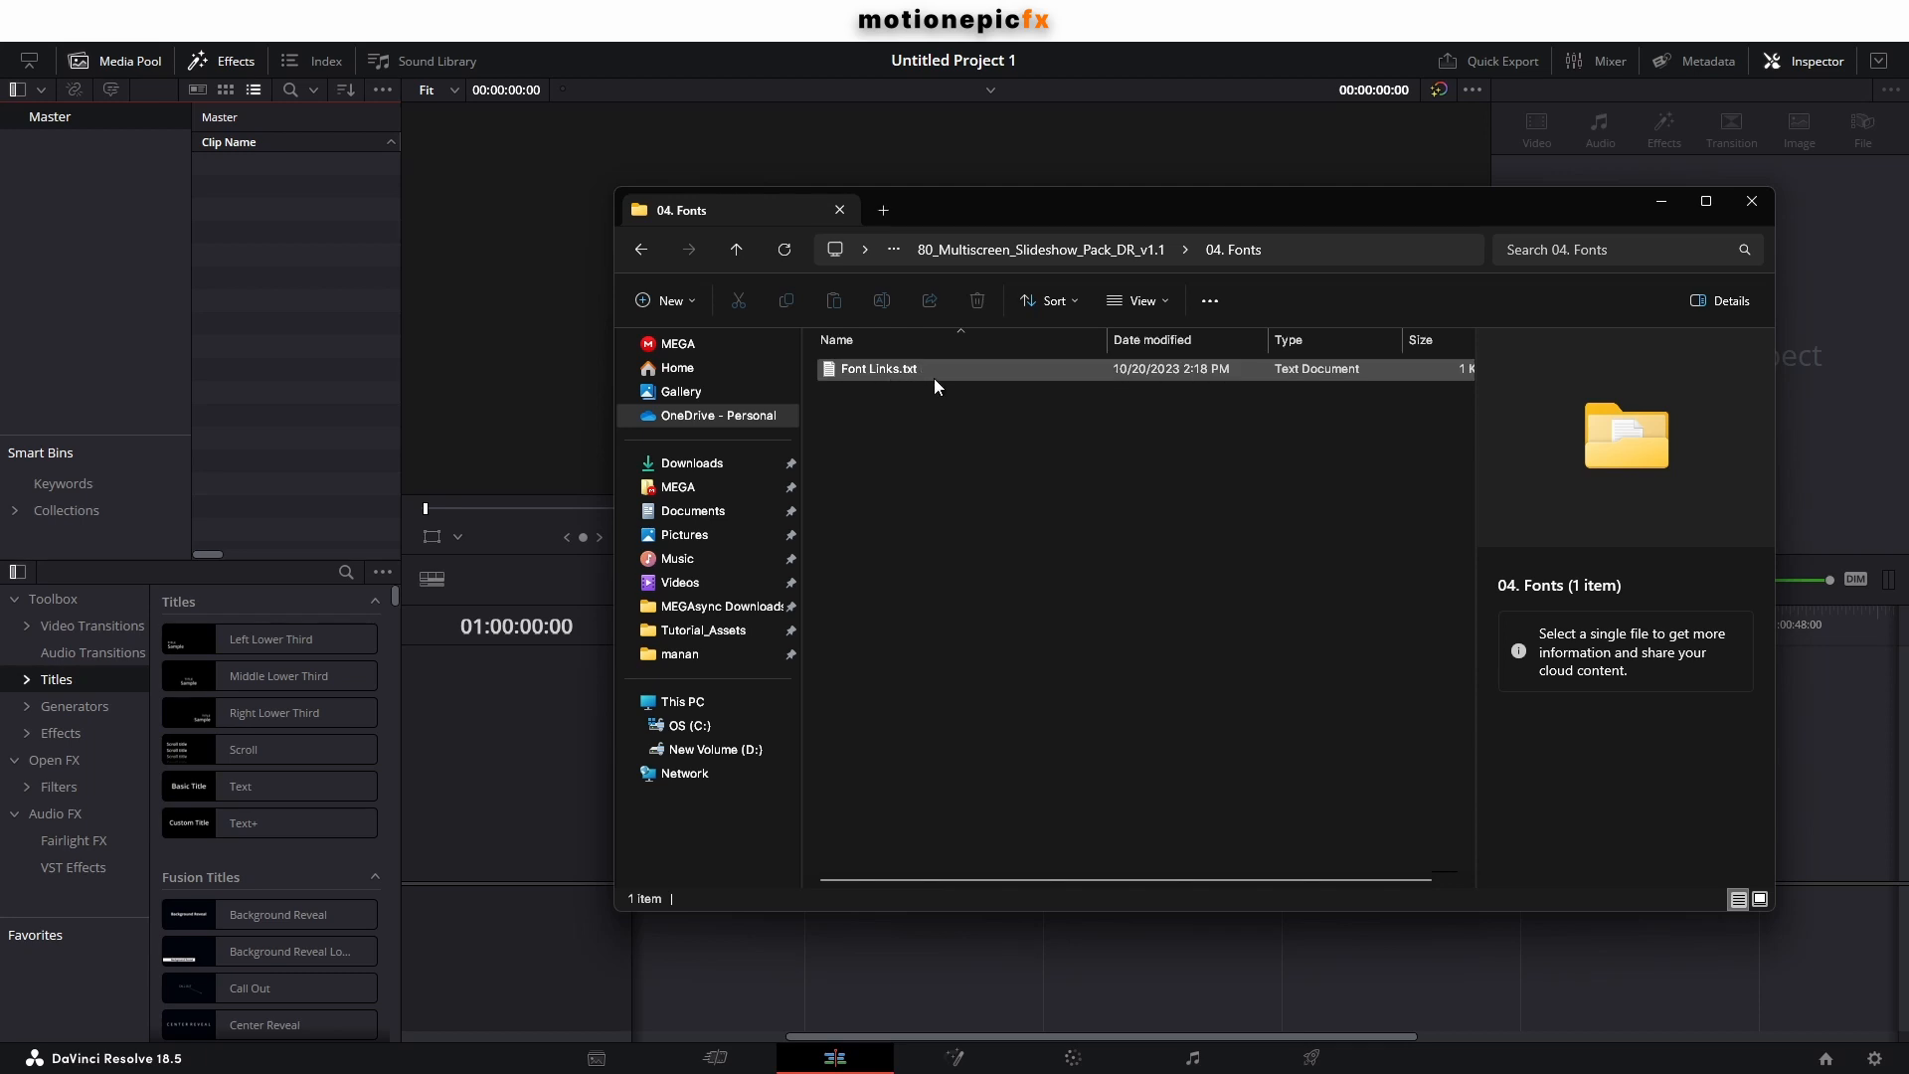
{"action": "left_click", "coordinate": [645, 250]}
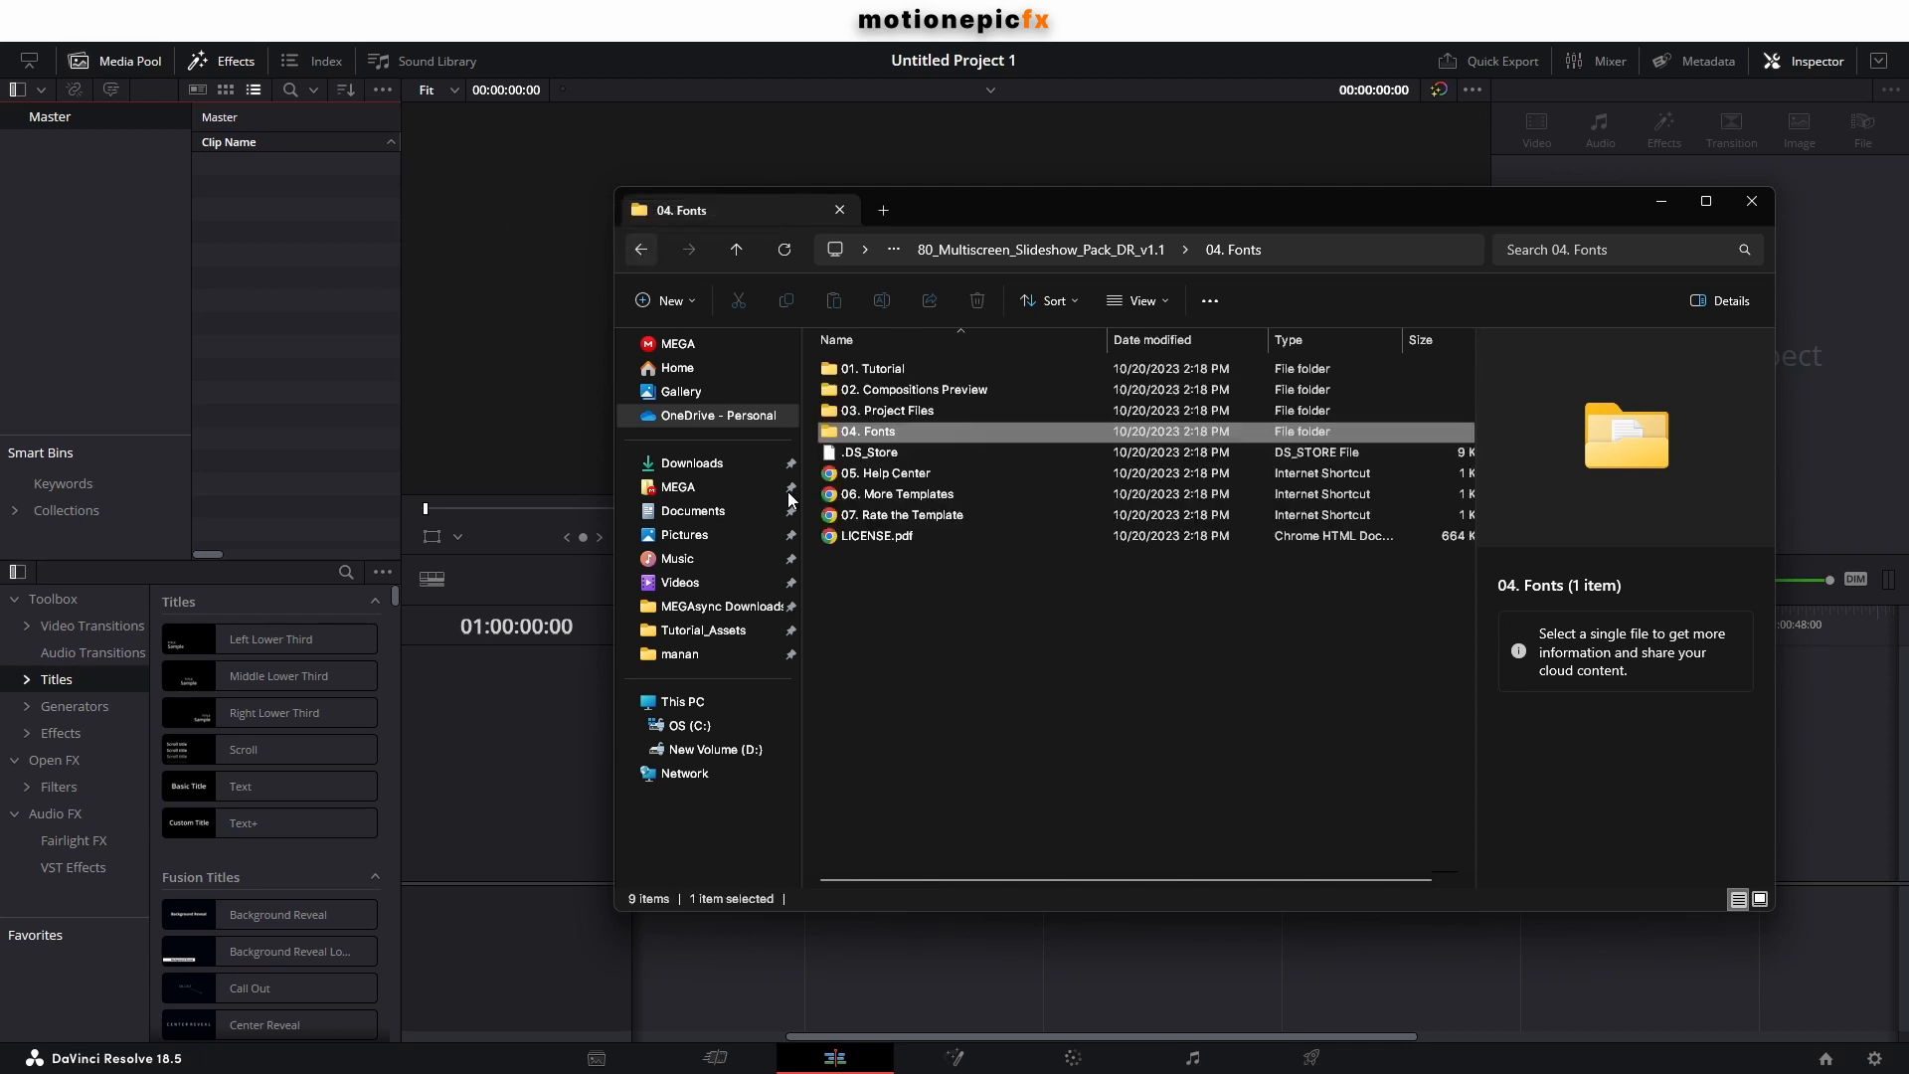
Open the Multiscreen Slideshow Pack template bundle from 03. Project Files and install it into the Effects Library.
{"action": "double_click", "coordinate": [932, 409]}
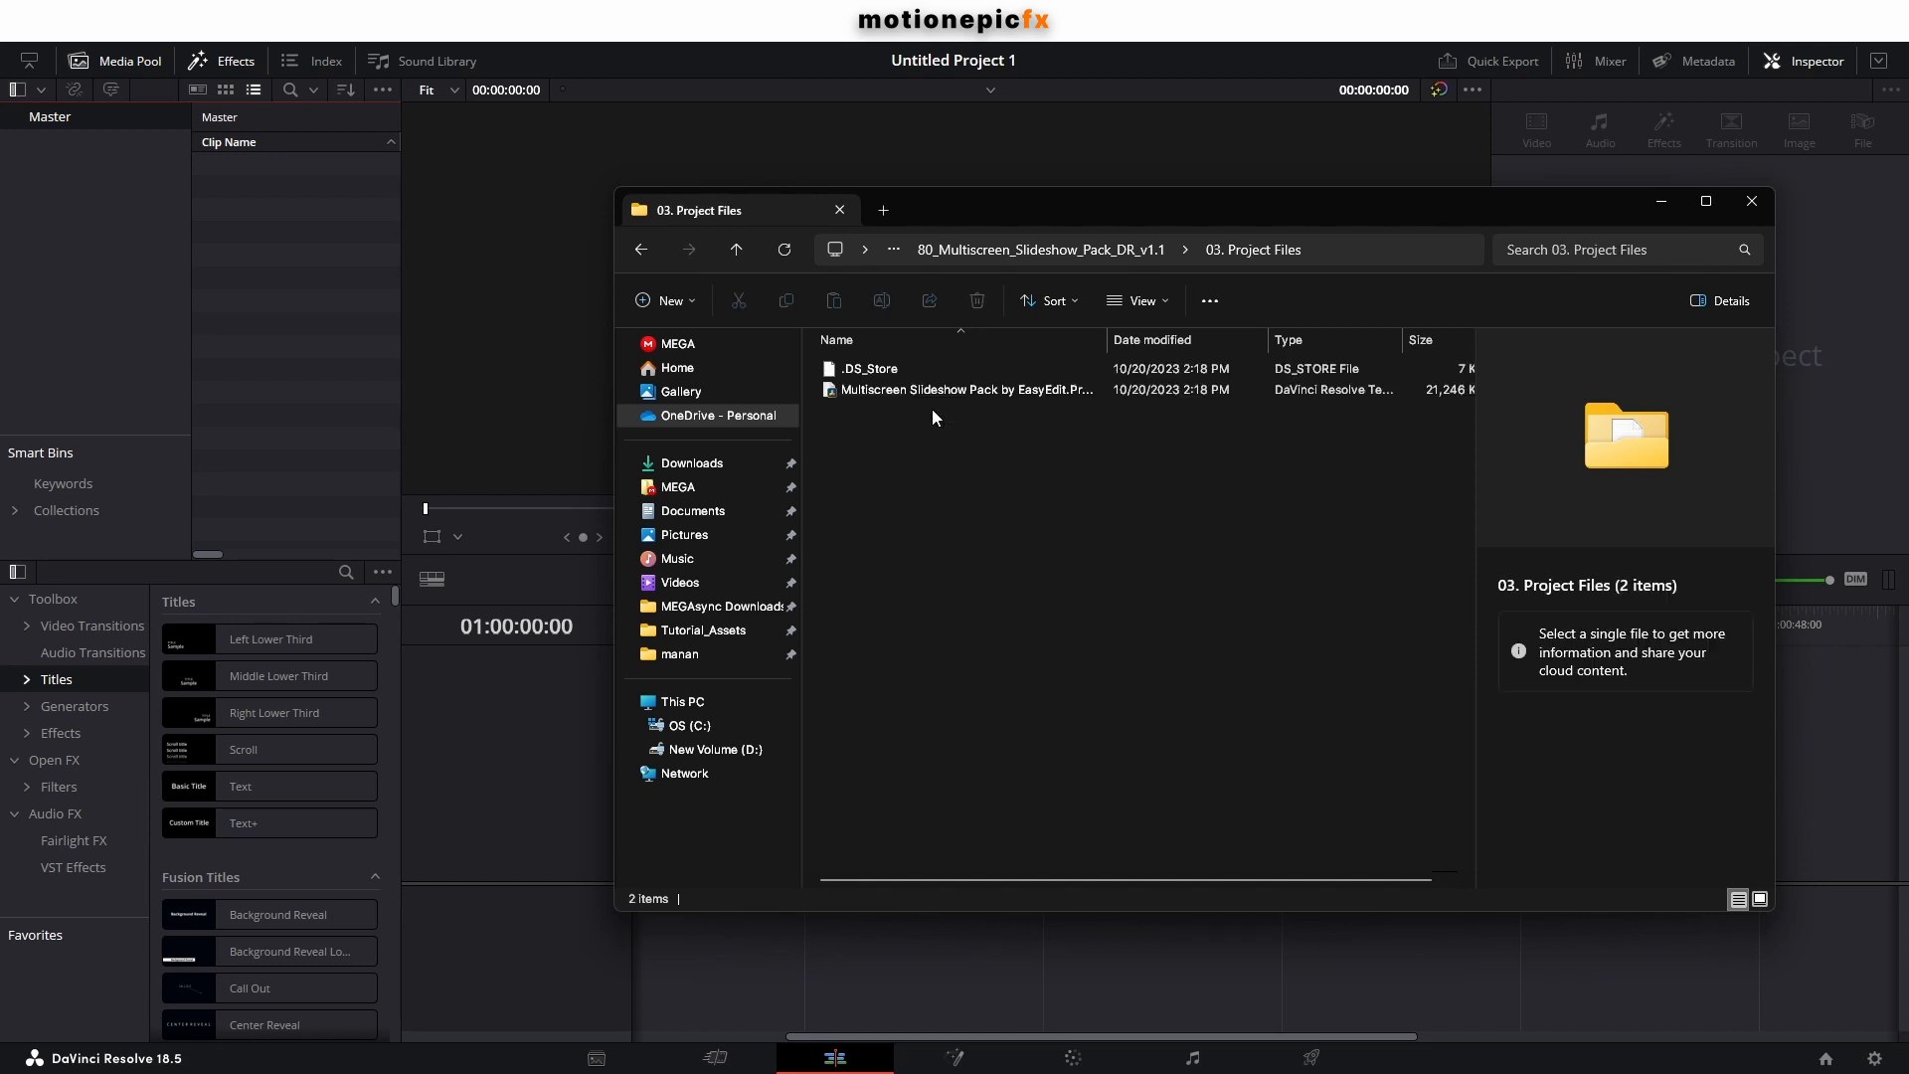
{"action": "left_click", "coordinate": [979, 390]}
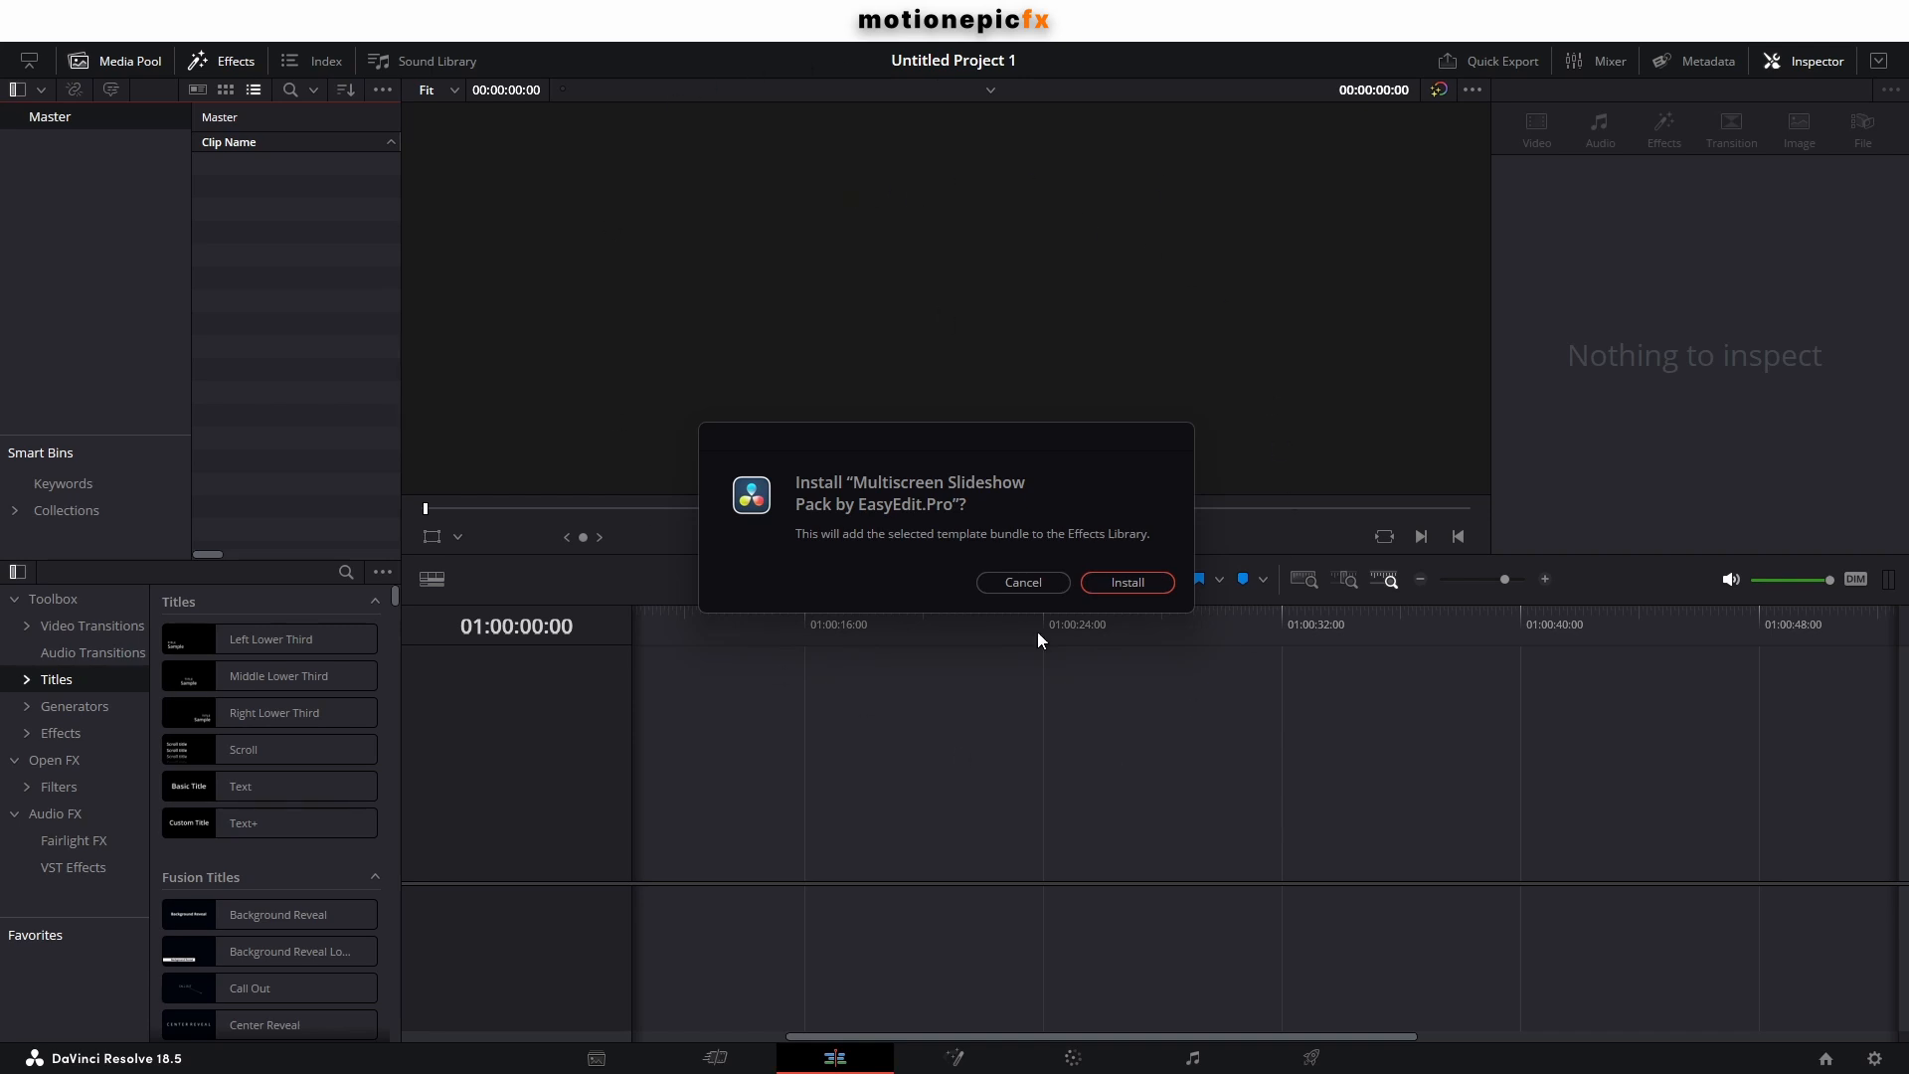
{"action": "left_click", "coordinate": [1111, 583]}
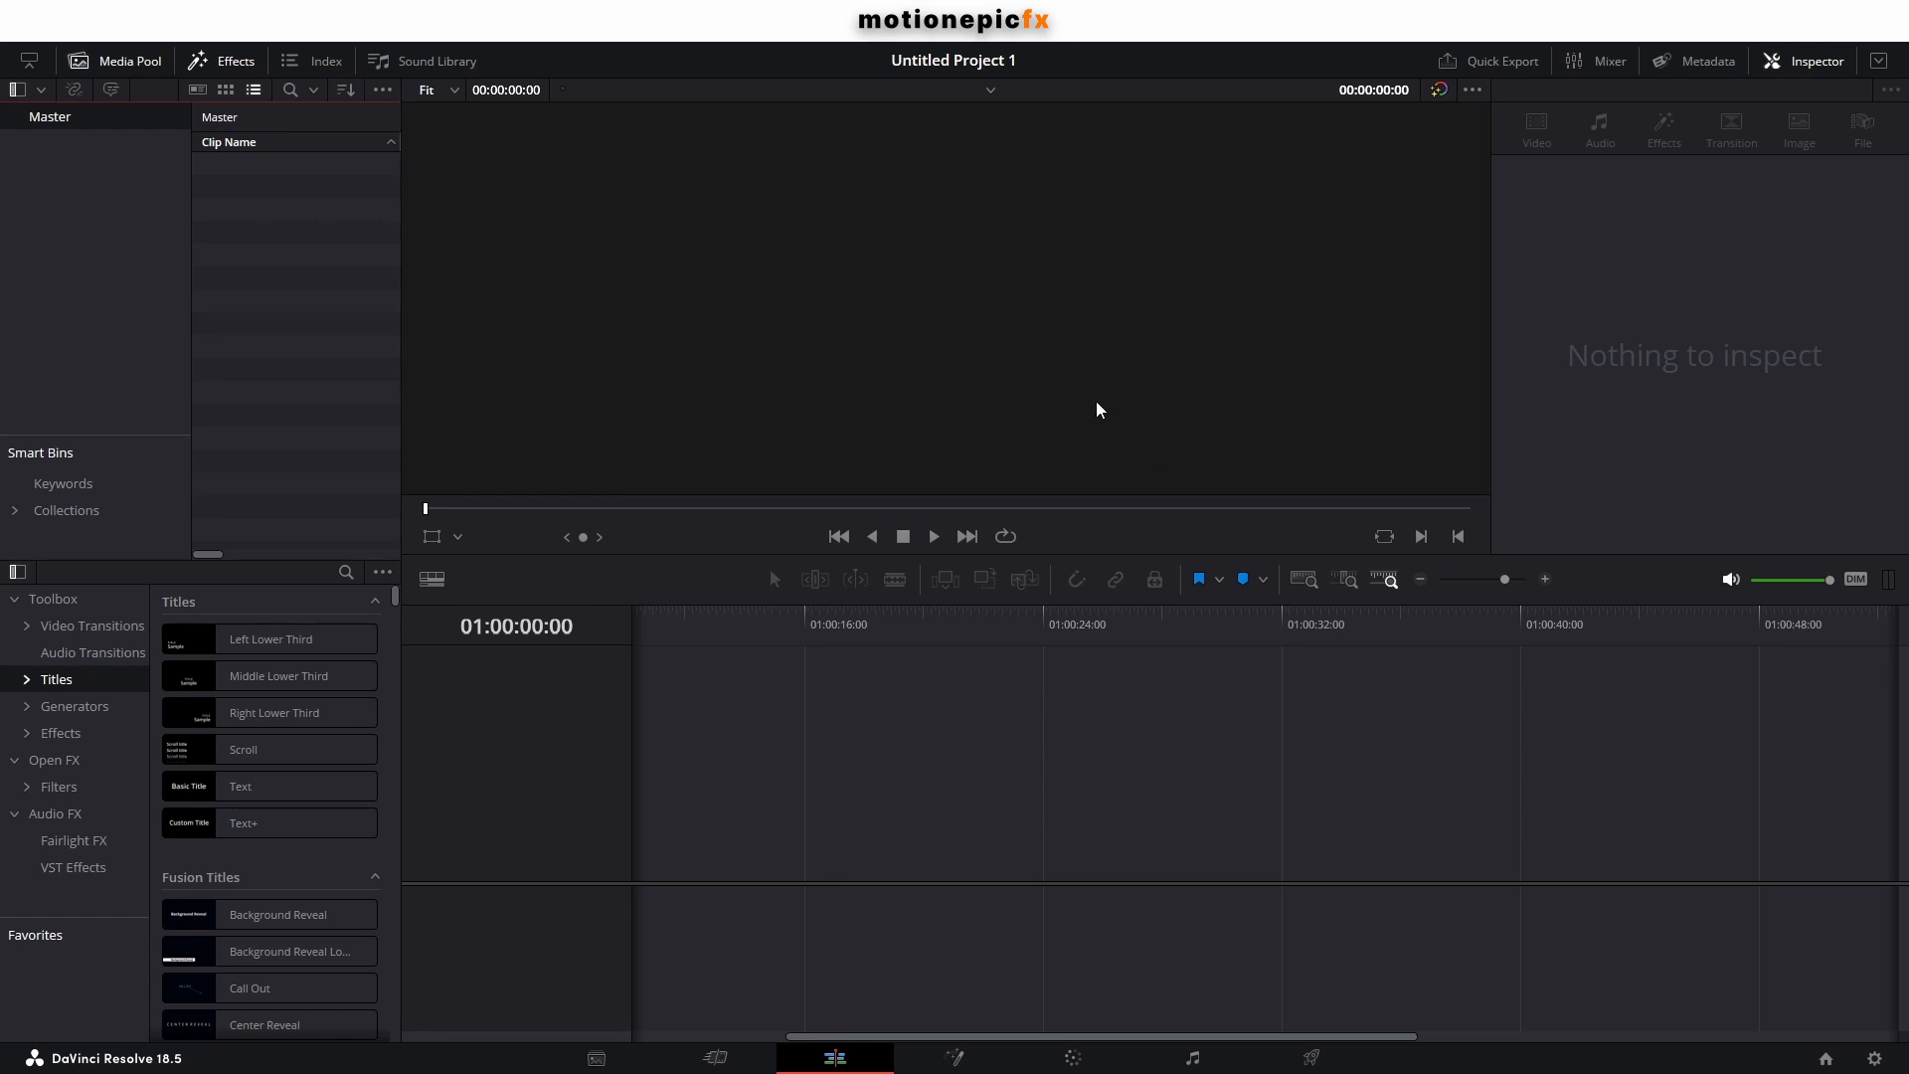
Add the Creative 001 title from Multiscreen Slideshow Pack's 01. Creative category to the start of the empty timeline.
{"action": "left_click", "coordinate": [241, 65]}
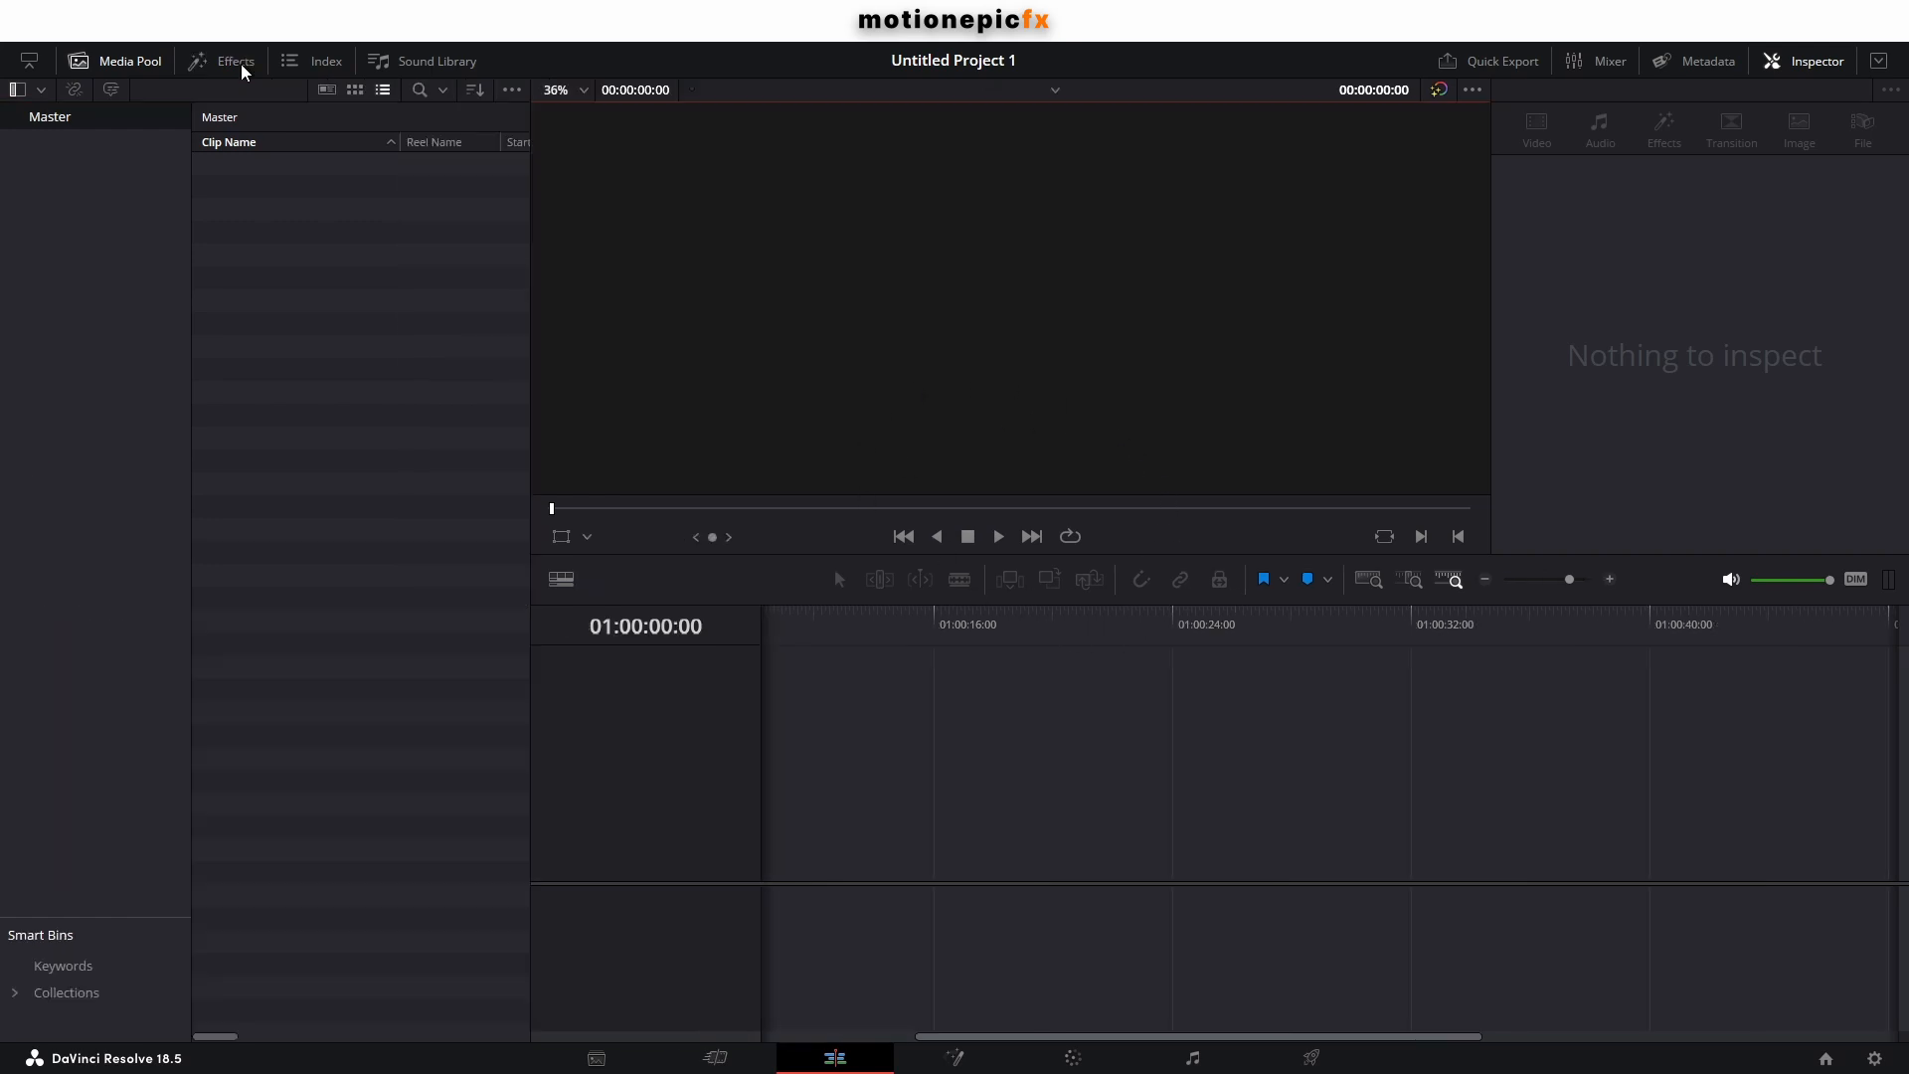
{"action": "left_click", "coordinate": [242, 69]}
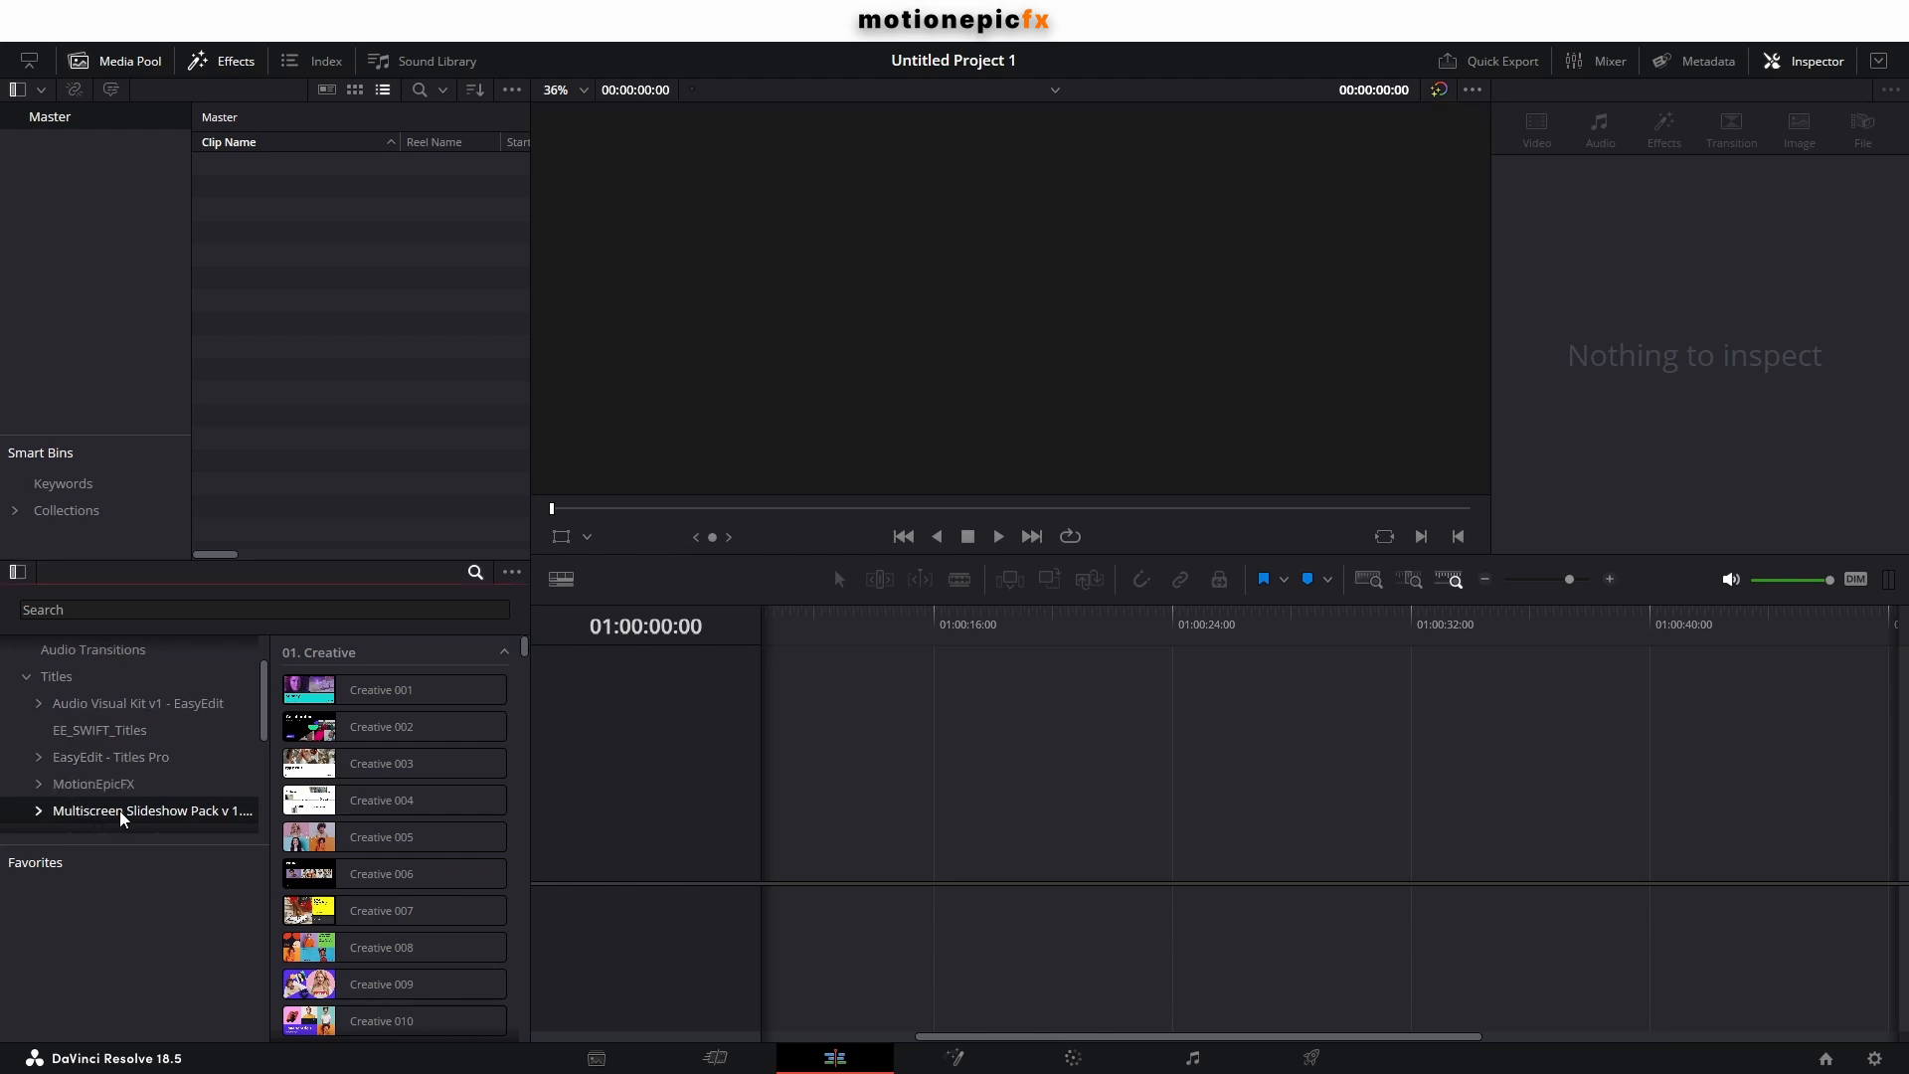
{"action": "left_click", "coordinate": [39, 811]}
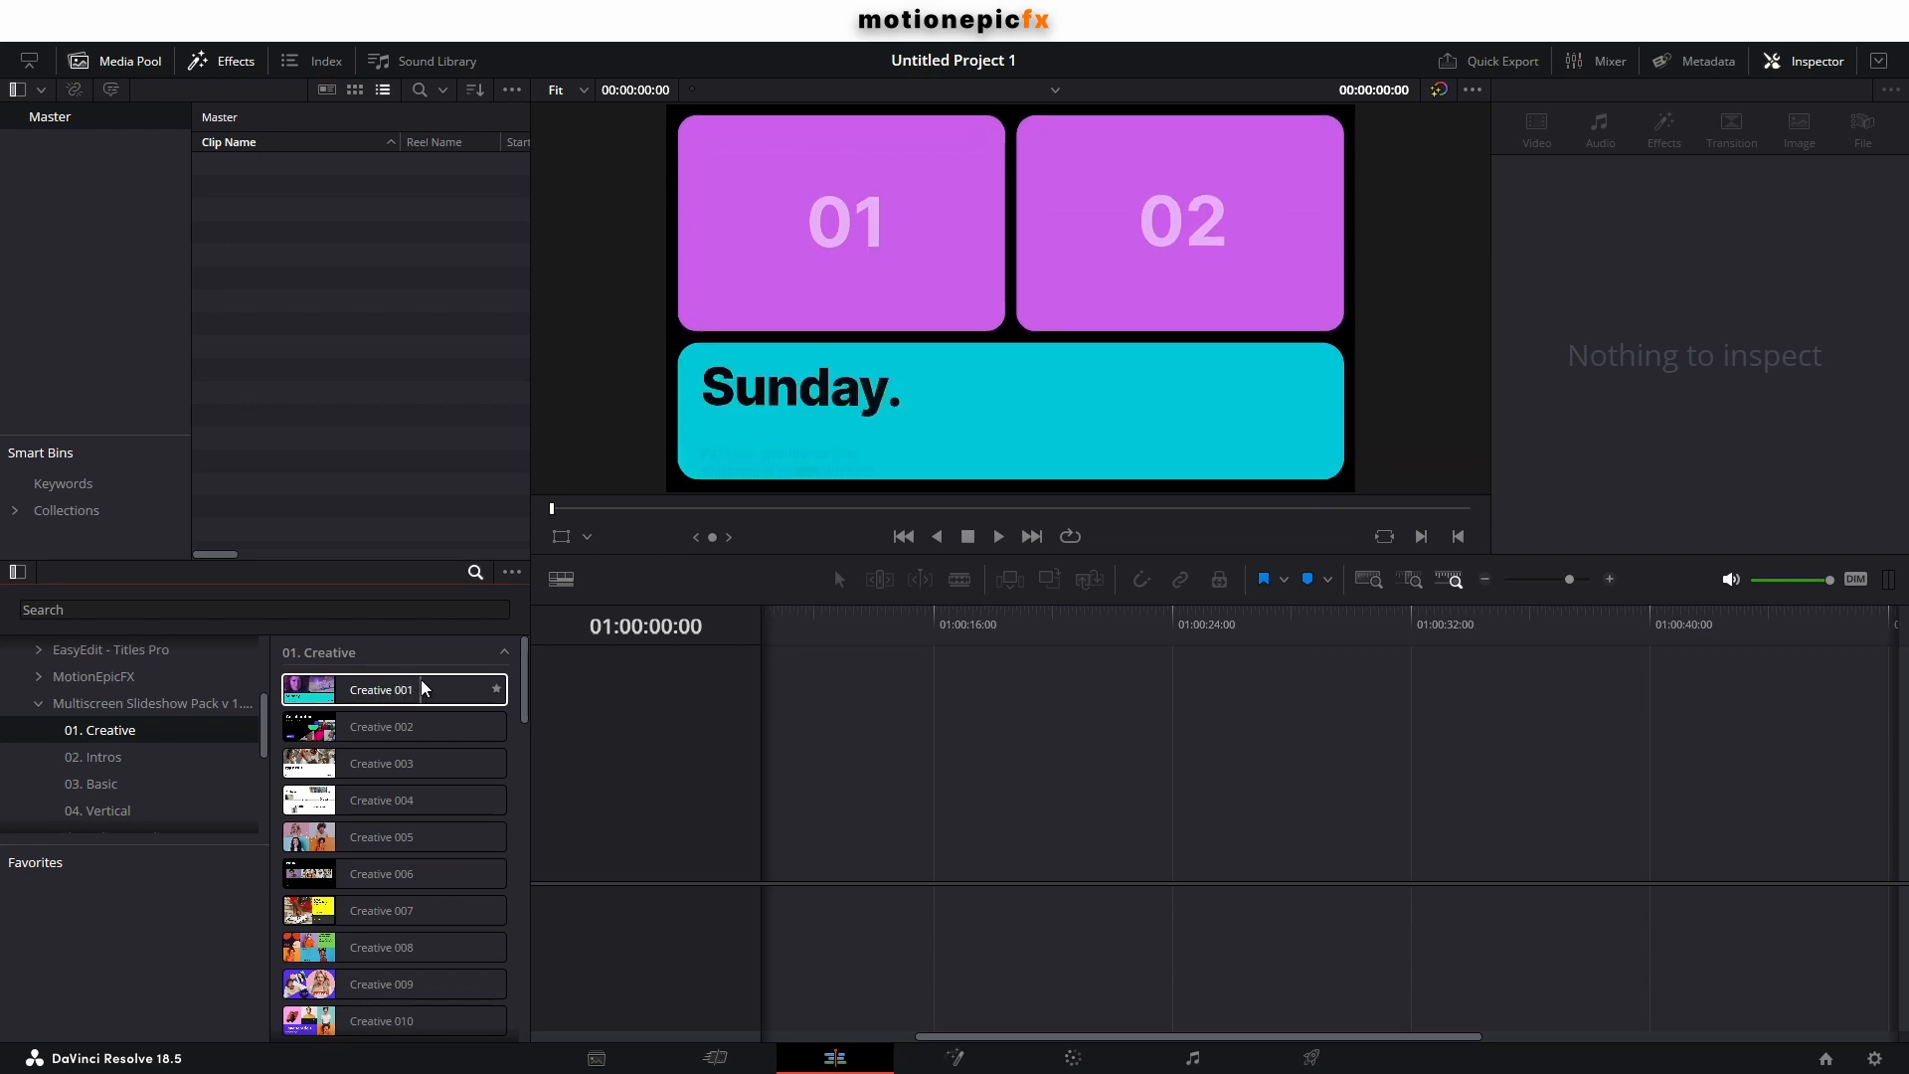
{"action": "left_click_drag", "start_coordinate": [443, 686], "coordinate": [767, 845]}
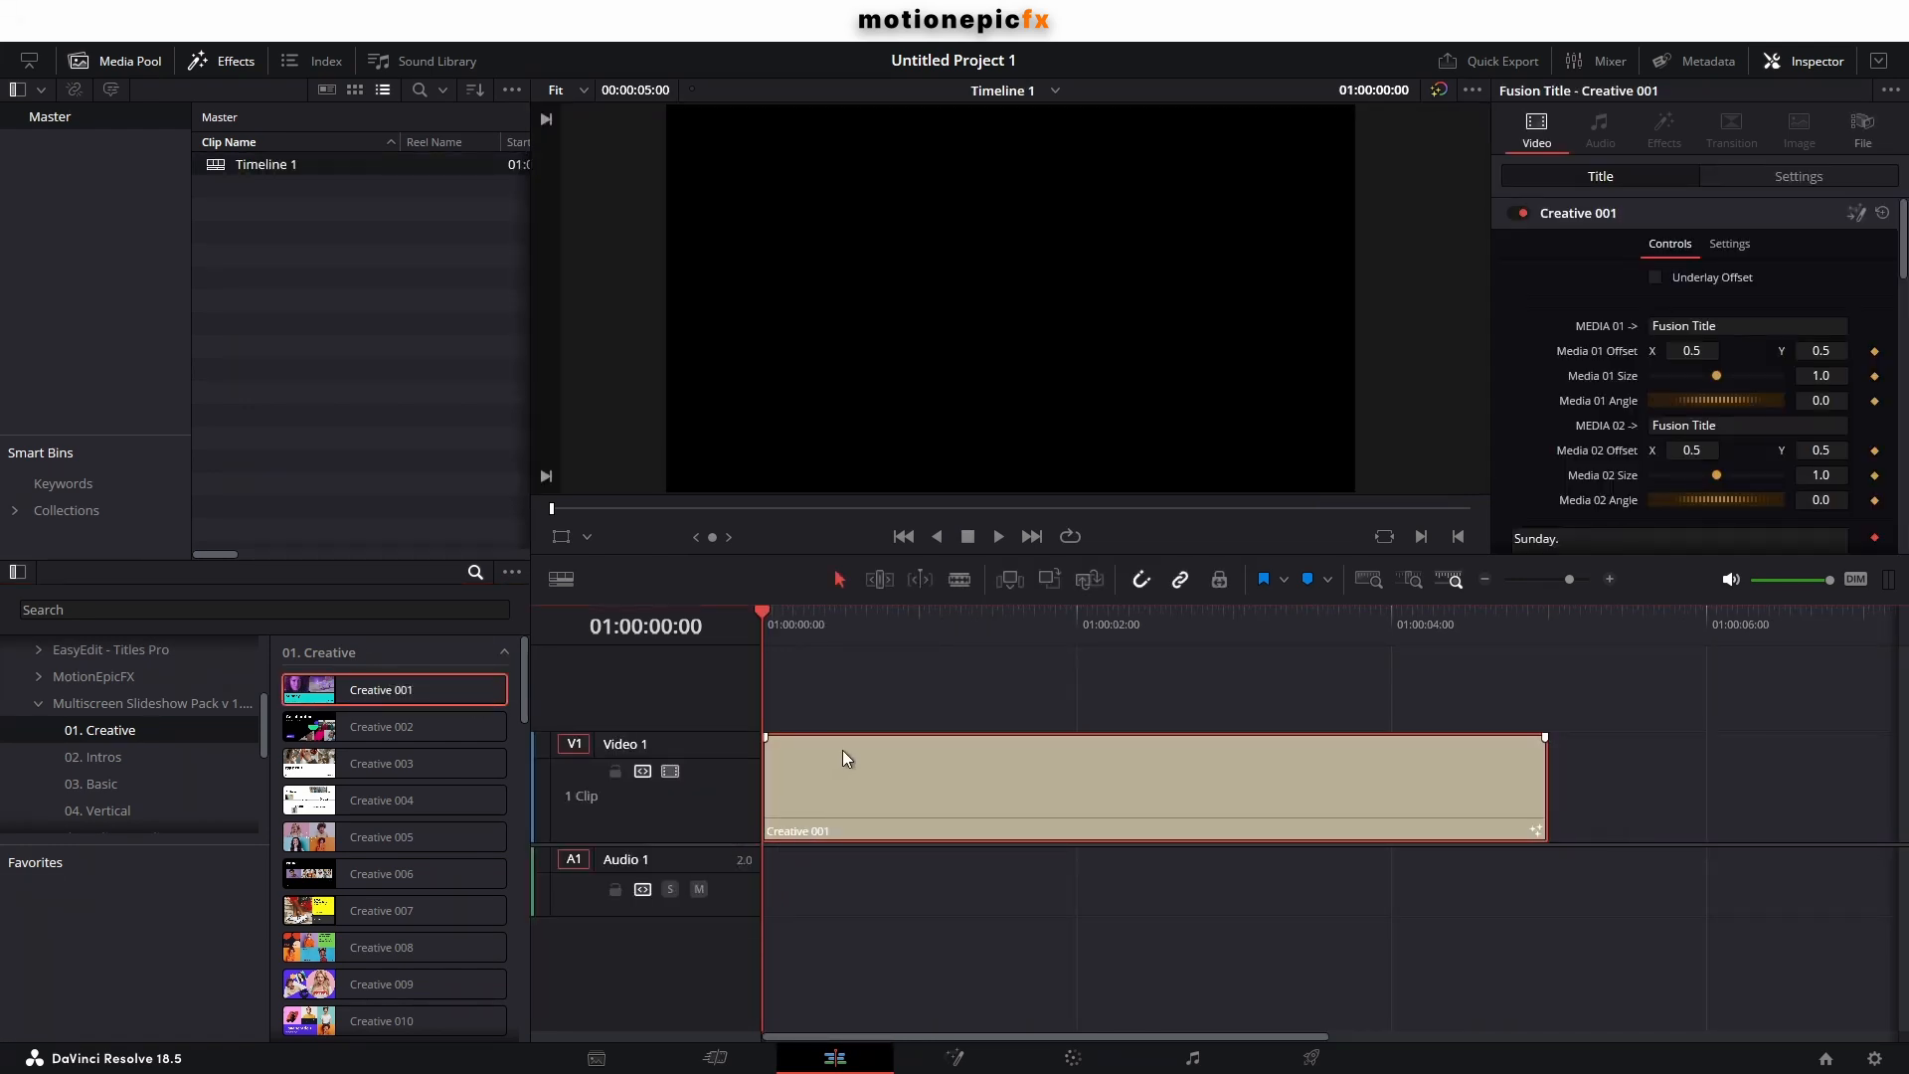
Expand the Inspector to full height and move the playhead to 01:00:03:09 in the Creative 001 clip.
{"action": "scroll", "coordinate": [1514, 350], "scroll_direction": "down", "scroll_amount": 8}
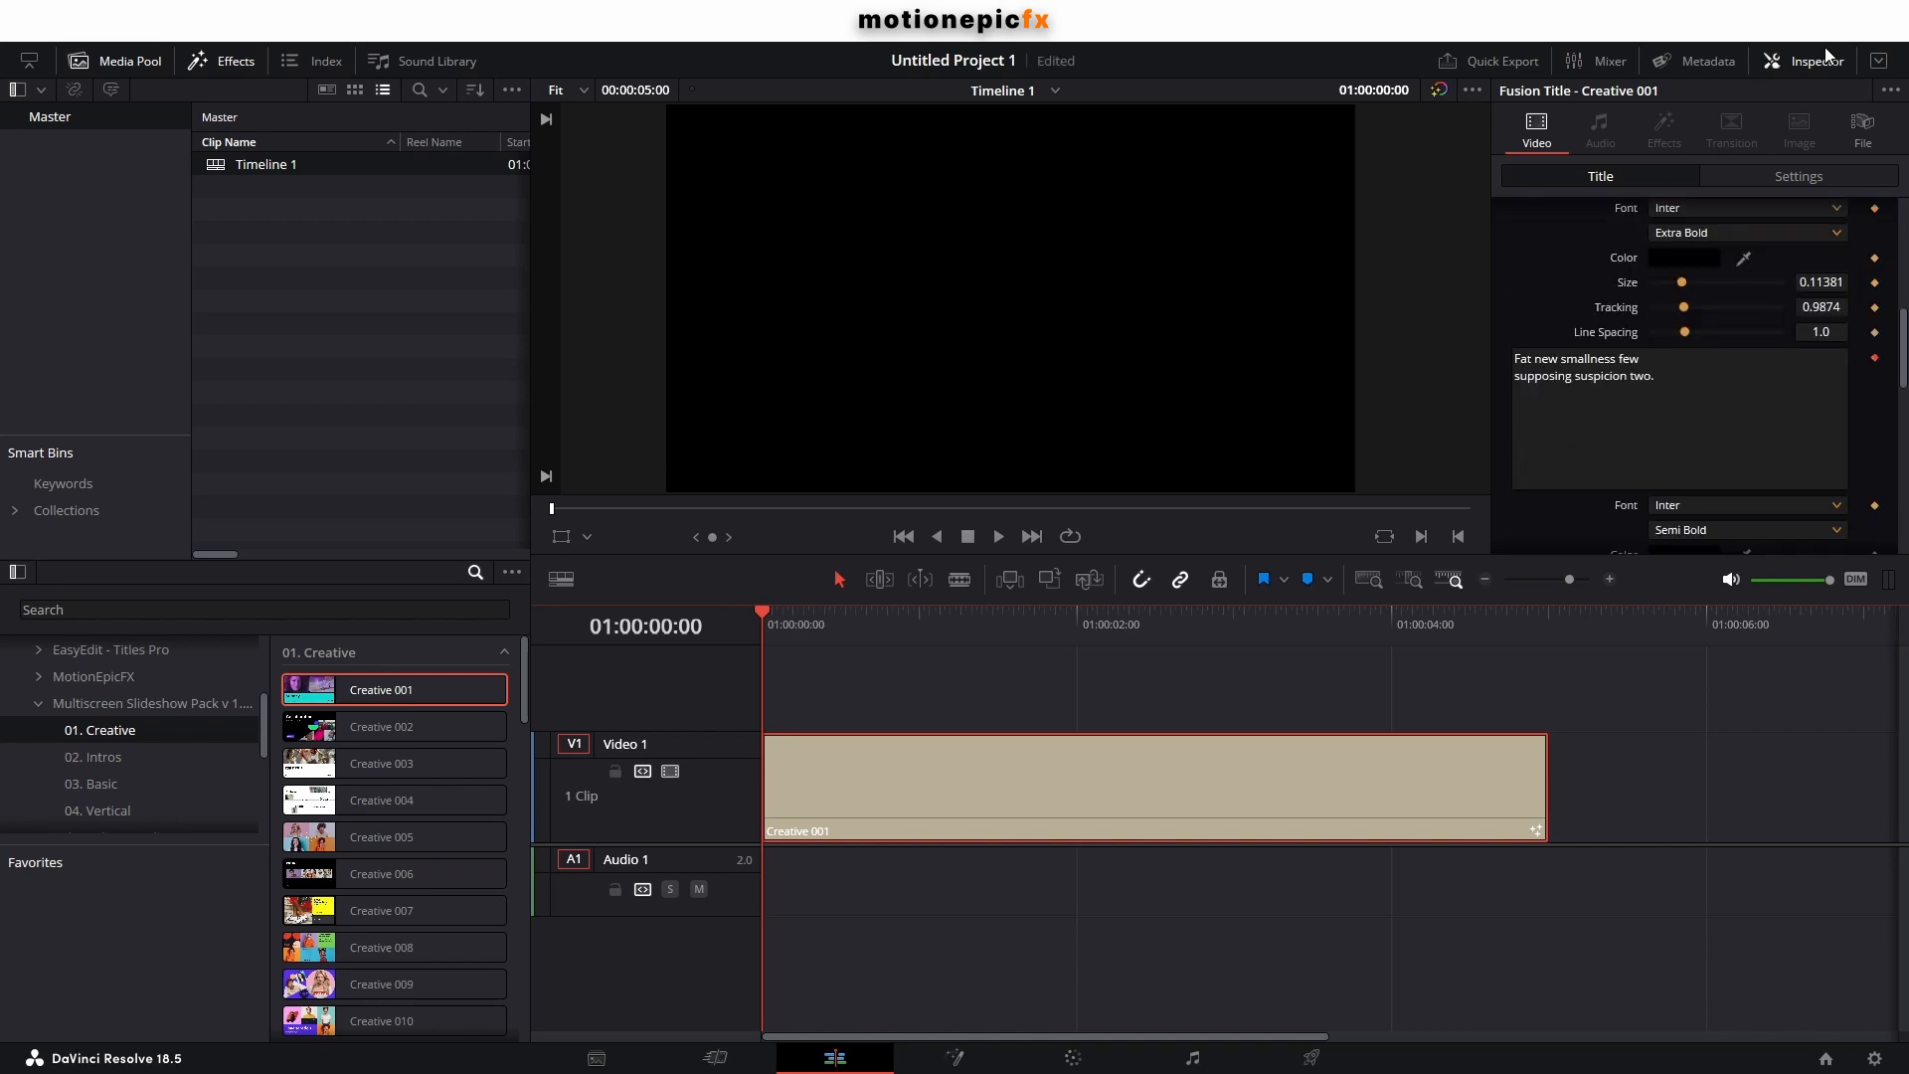
{"action": "left_click", "coordinate": [1878, 62]}
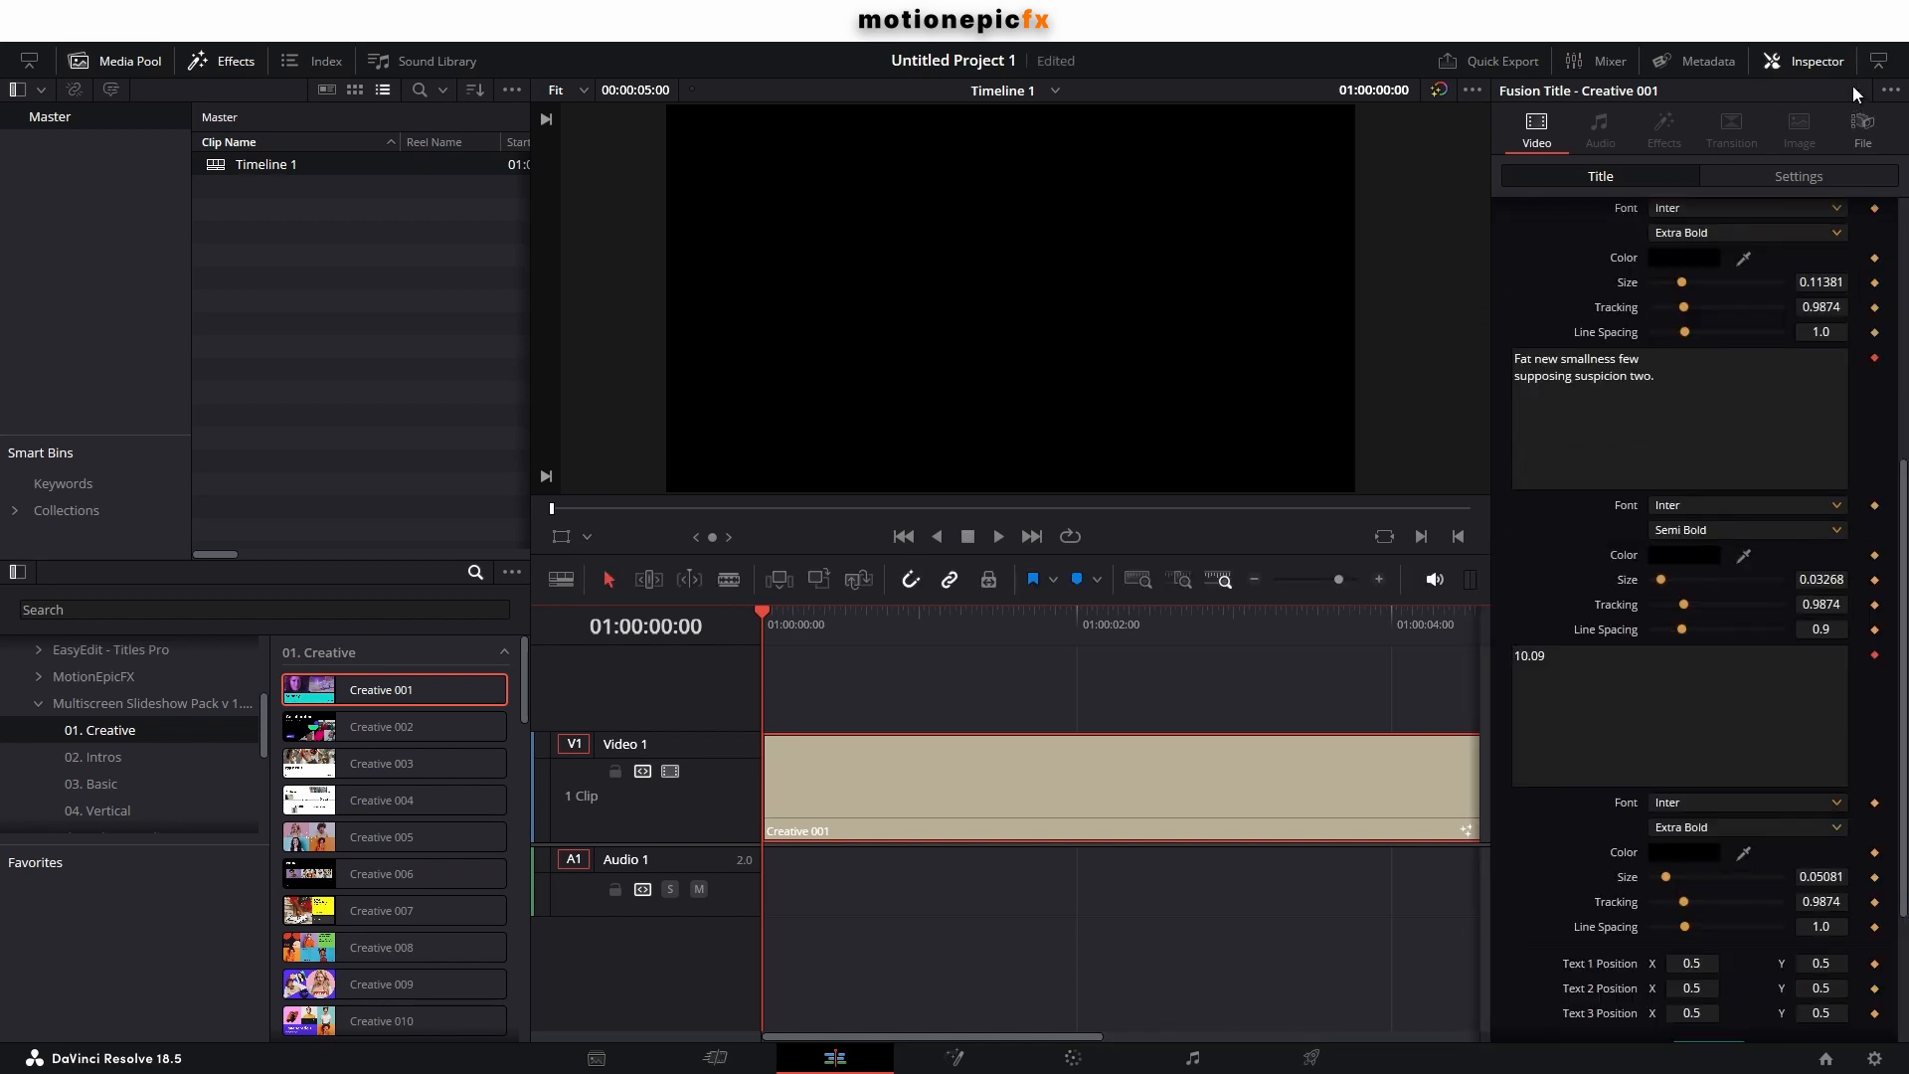
{"action": "scroll", "coordinate": [1575, 626], "scroll_direction": "up", "scroll_amount": 6}
{"action": "left_click_drag", "start_coordinate": [880, 628], "coordinate": [1283, 630]}
{"action": "scroll", "coordinate": [1559, 332], "scroll_direction": "up", "scroll_amount": 3}
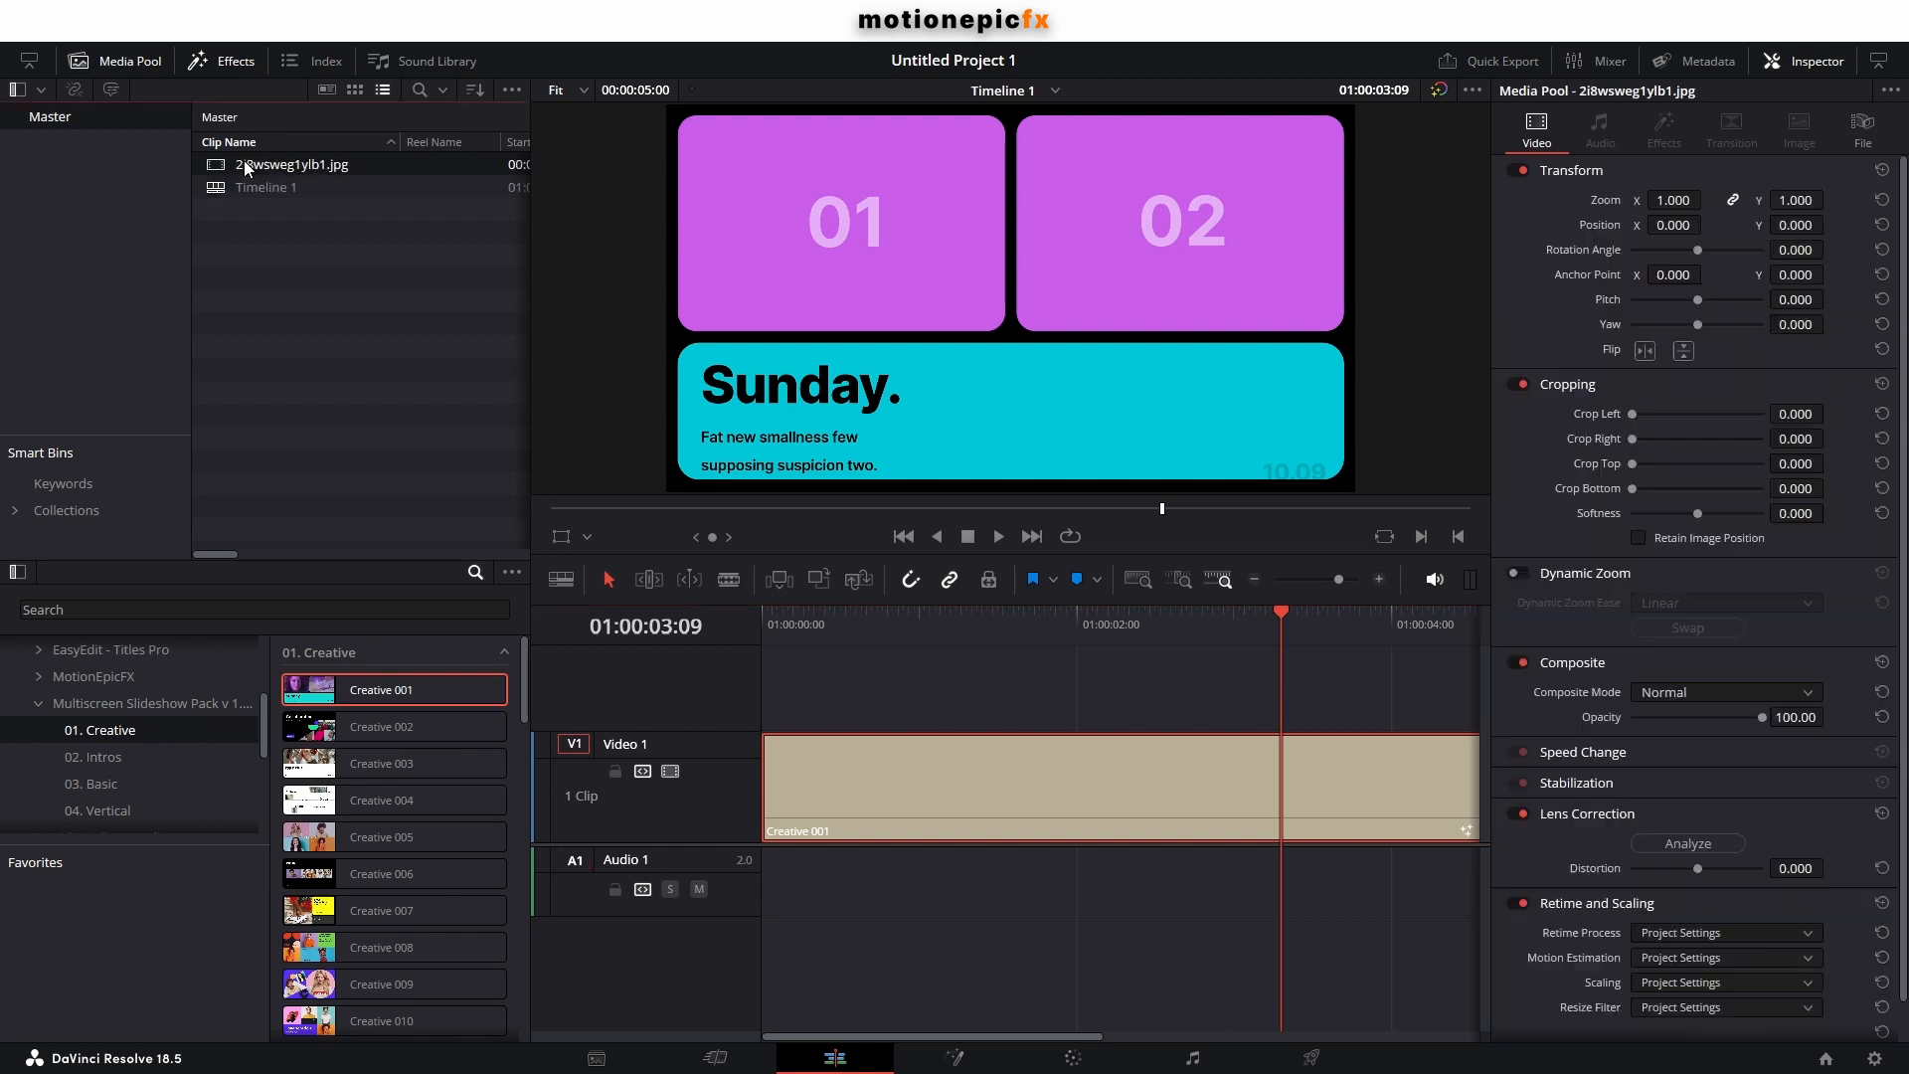
Select the Creative 001 clip and assign 2i8wsweg1ylb1.jpg from the media pool to its MEDIA 01 placeholder.
{"action": "left_click_drag", "start_coordinate": [241, 171], "coordinate": [471, 241]}
{"action": "left_click", "coordinate": [1032, 815]}
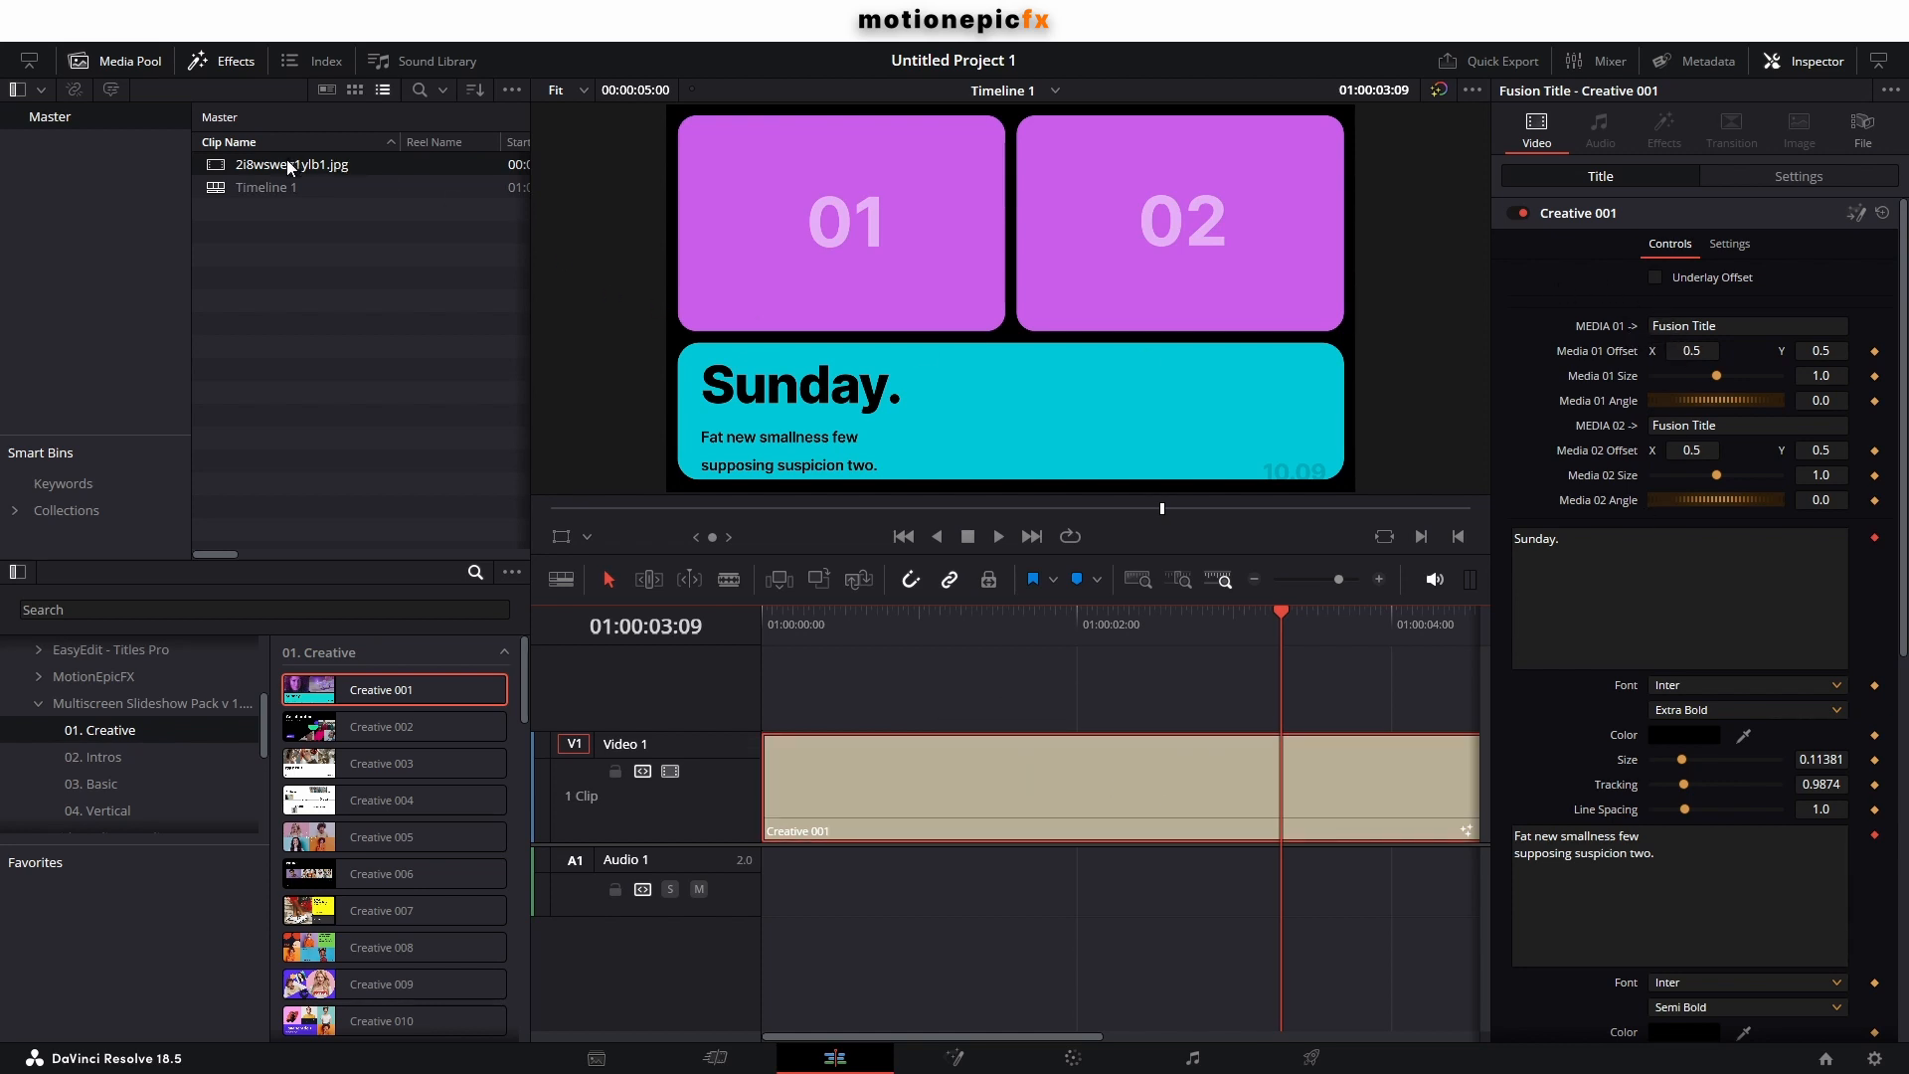
{"action": "left_click_drag", "start_coordinate": [221, 173], "coordinate": [1698, 331]}
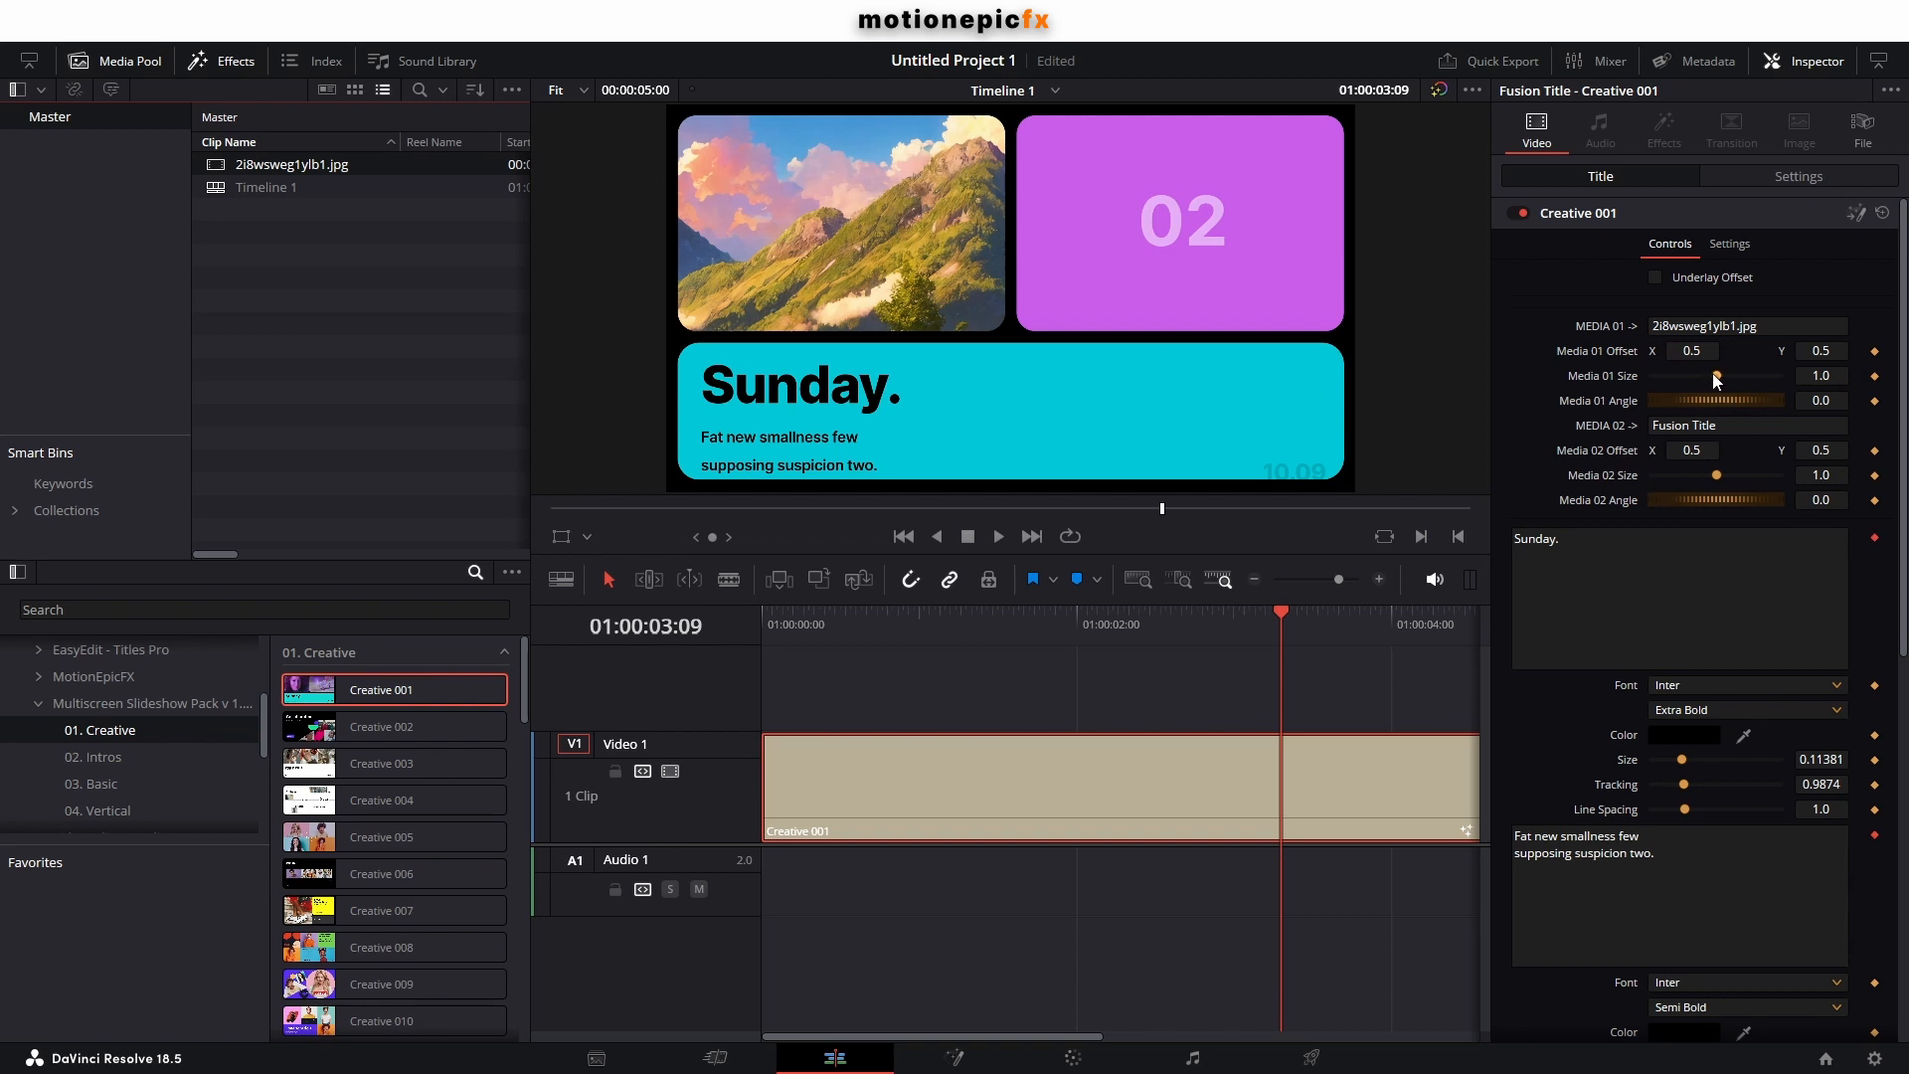
Set the Media 01 Size to 0.38 and assign 2i8wsweg1ylb1.jpg to the MEDIA 02 placeholder.
{"action": "mouse_move", "coordinate": [1712, 373]}
{"action": "left_mouse_down"}
{"action": "mouse_move", "coordinate": [1670, 350]}
{"action": "mouse_move", "coordinate": [1710, 403]}
{"action": "left_mouse_up"}
{"action": "double_click", "coordinate": [1597, 354]}
{"action": "double_click", "coordinate": [1589, 404]}
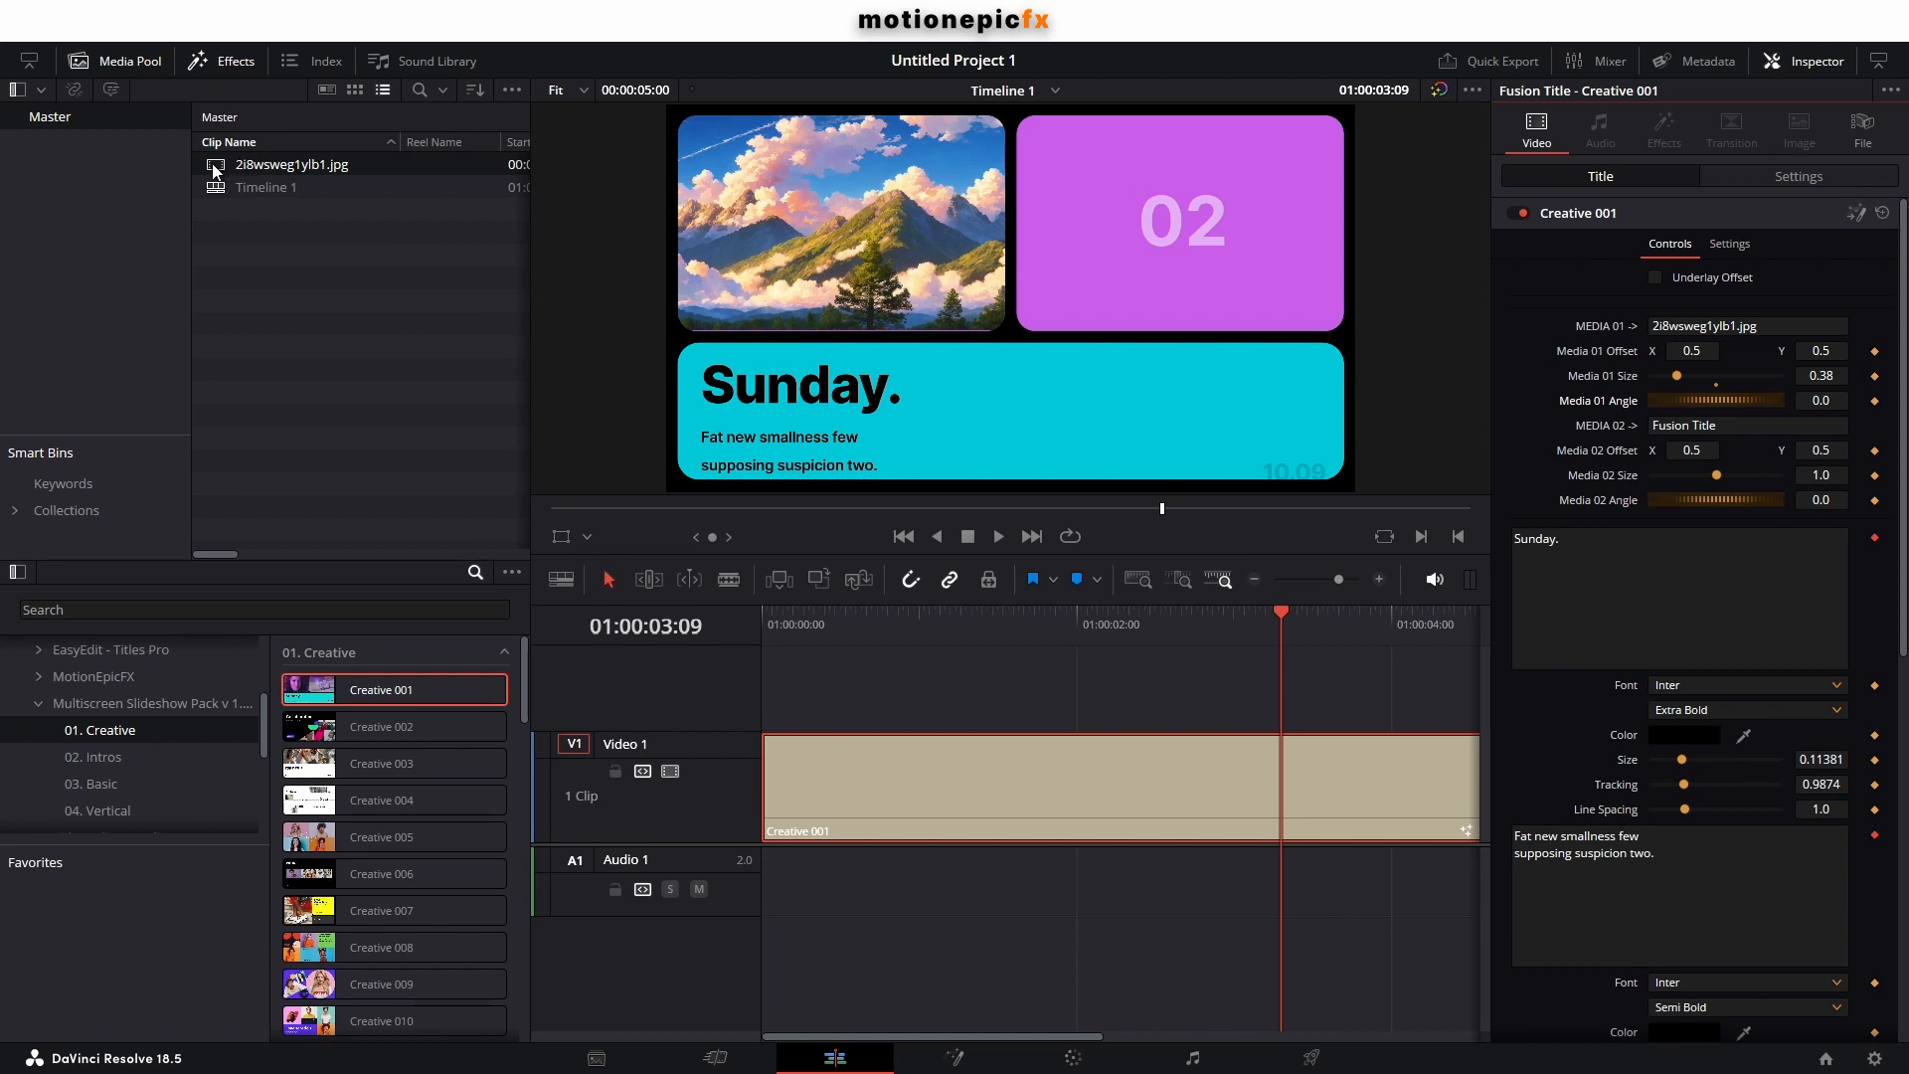
{"action": "left_click_drag", "start_coordinate": [231, 165], "coordinate": [1681, 424]}
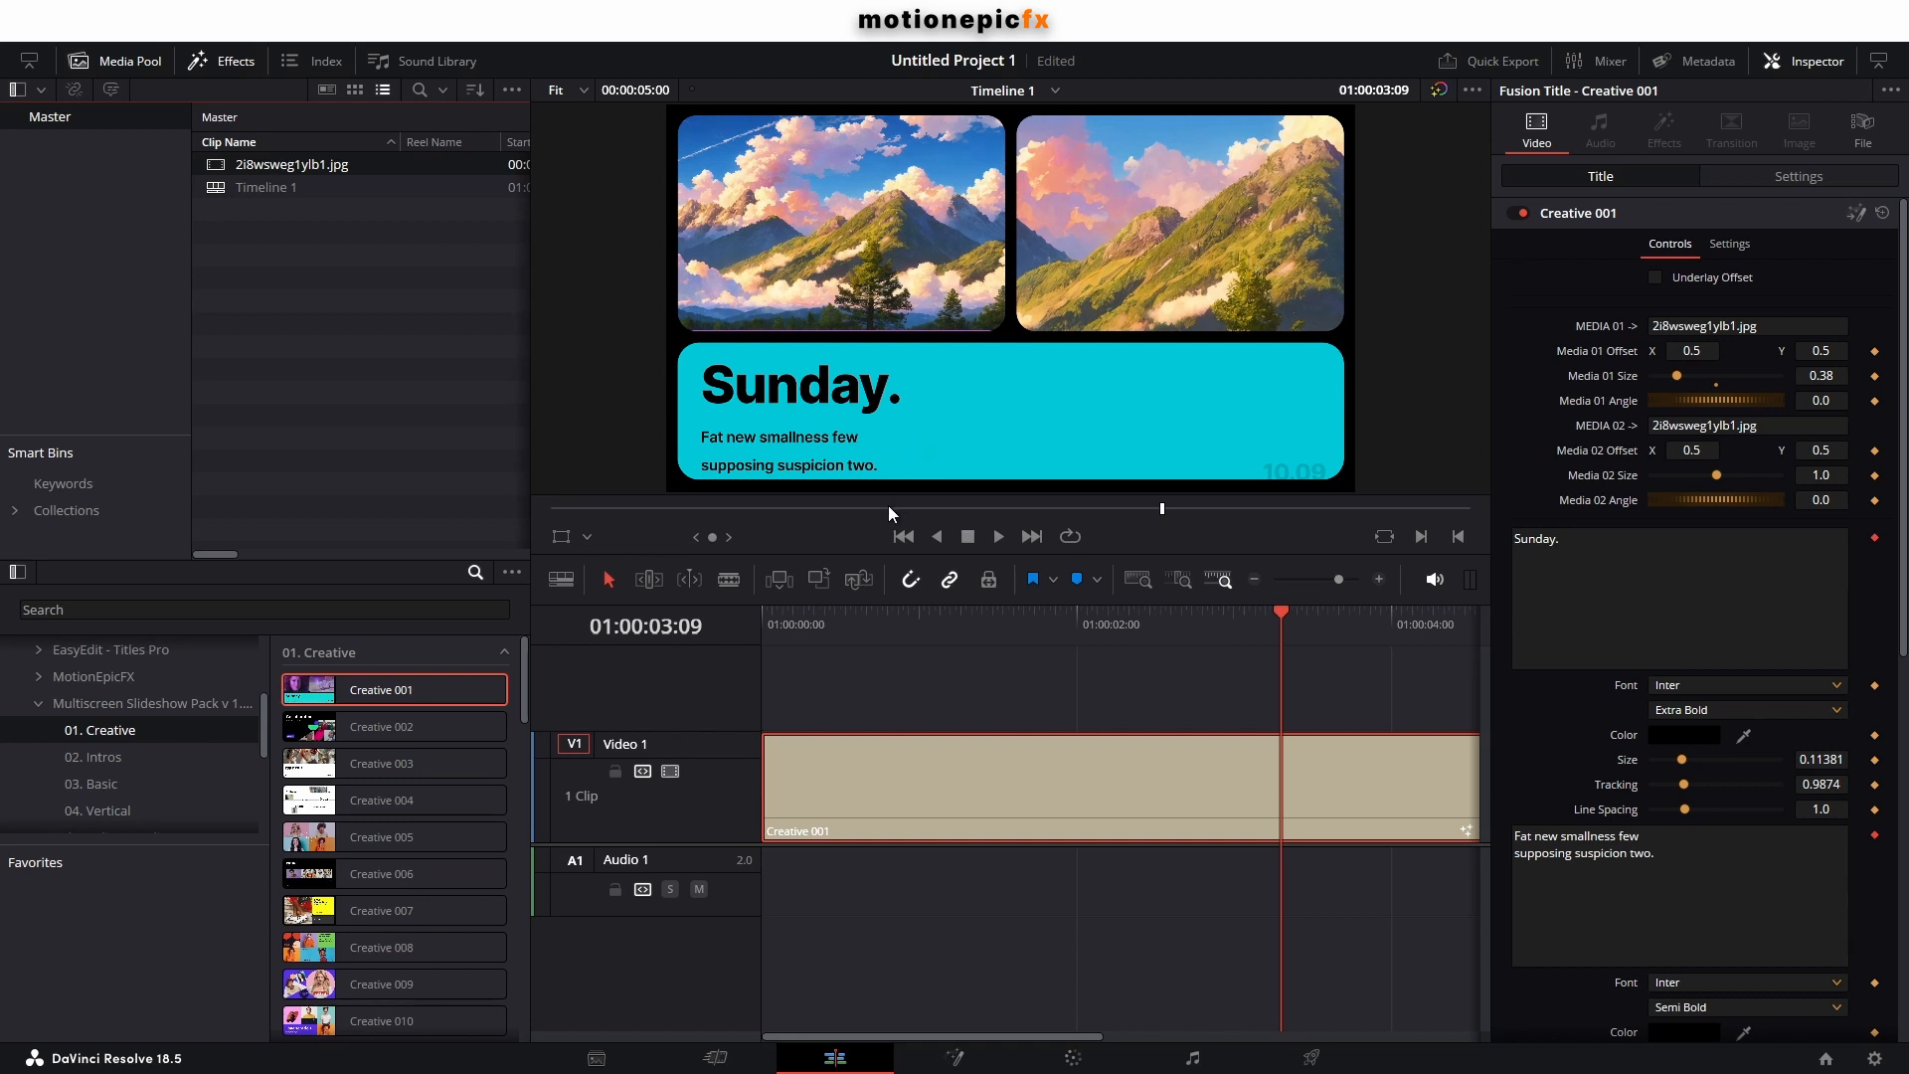
Try appending "rtyry" to the "Sunday." title text and remove it again.
{"action": "left_click", "coordinate": [1592, 549]}
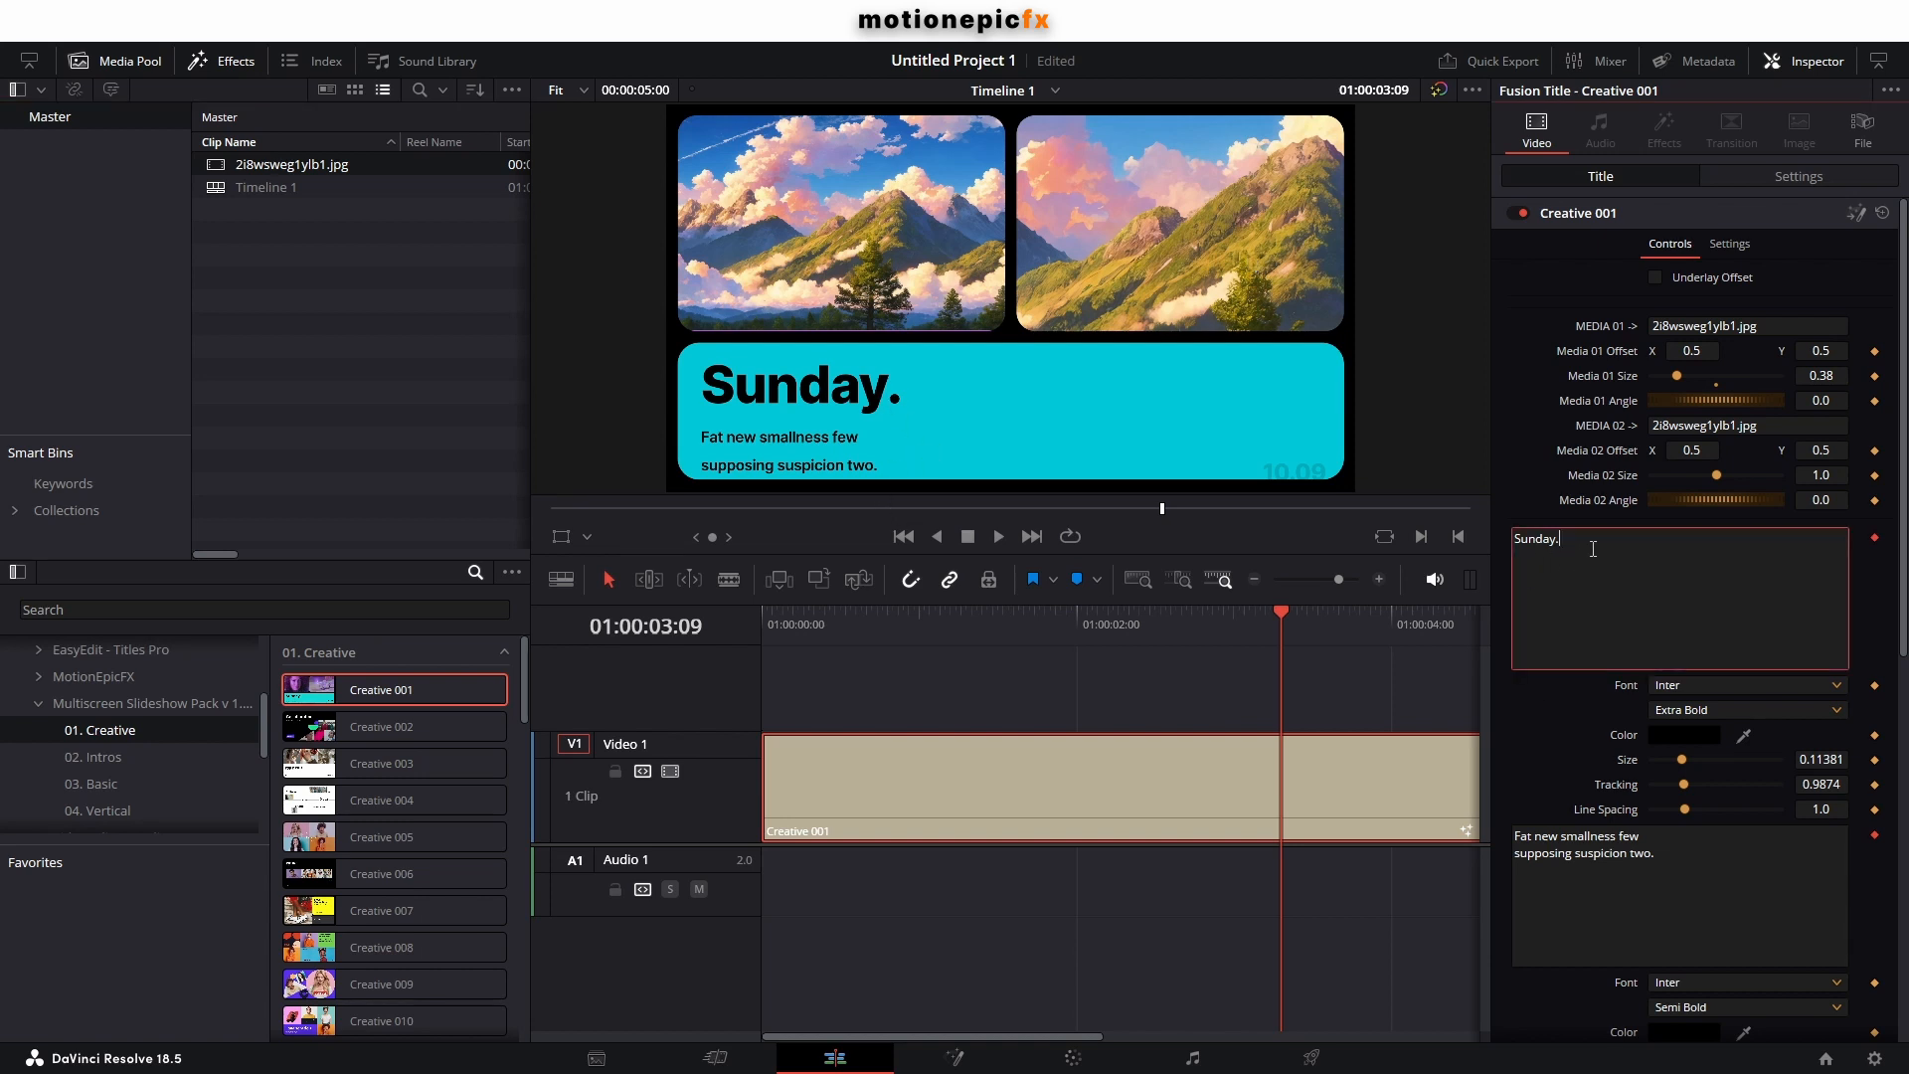
{"action": "type", "text": "rtyry"}
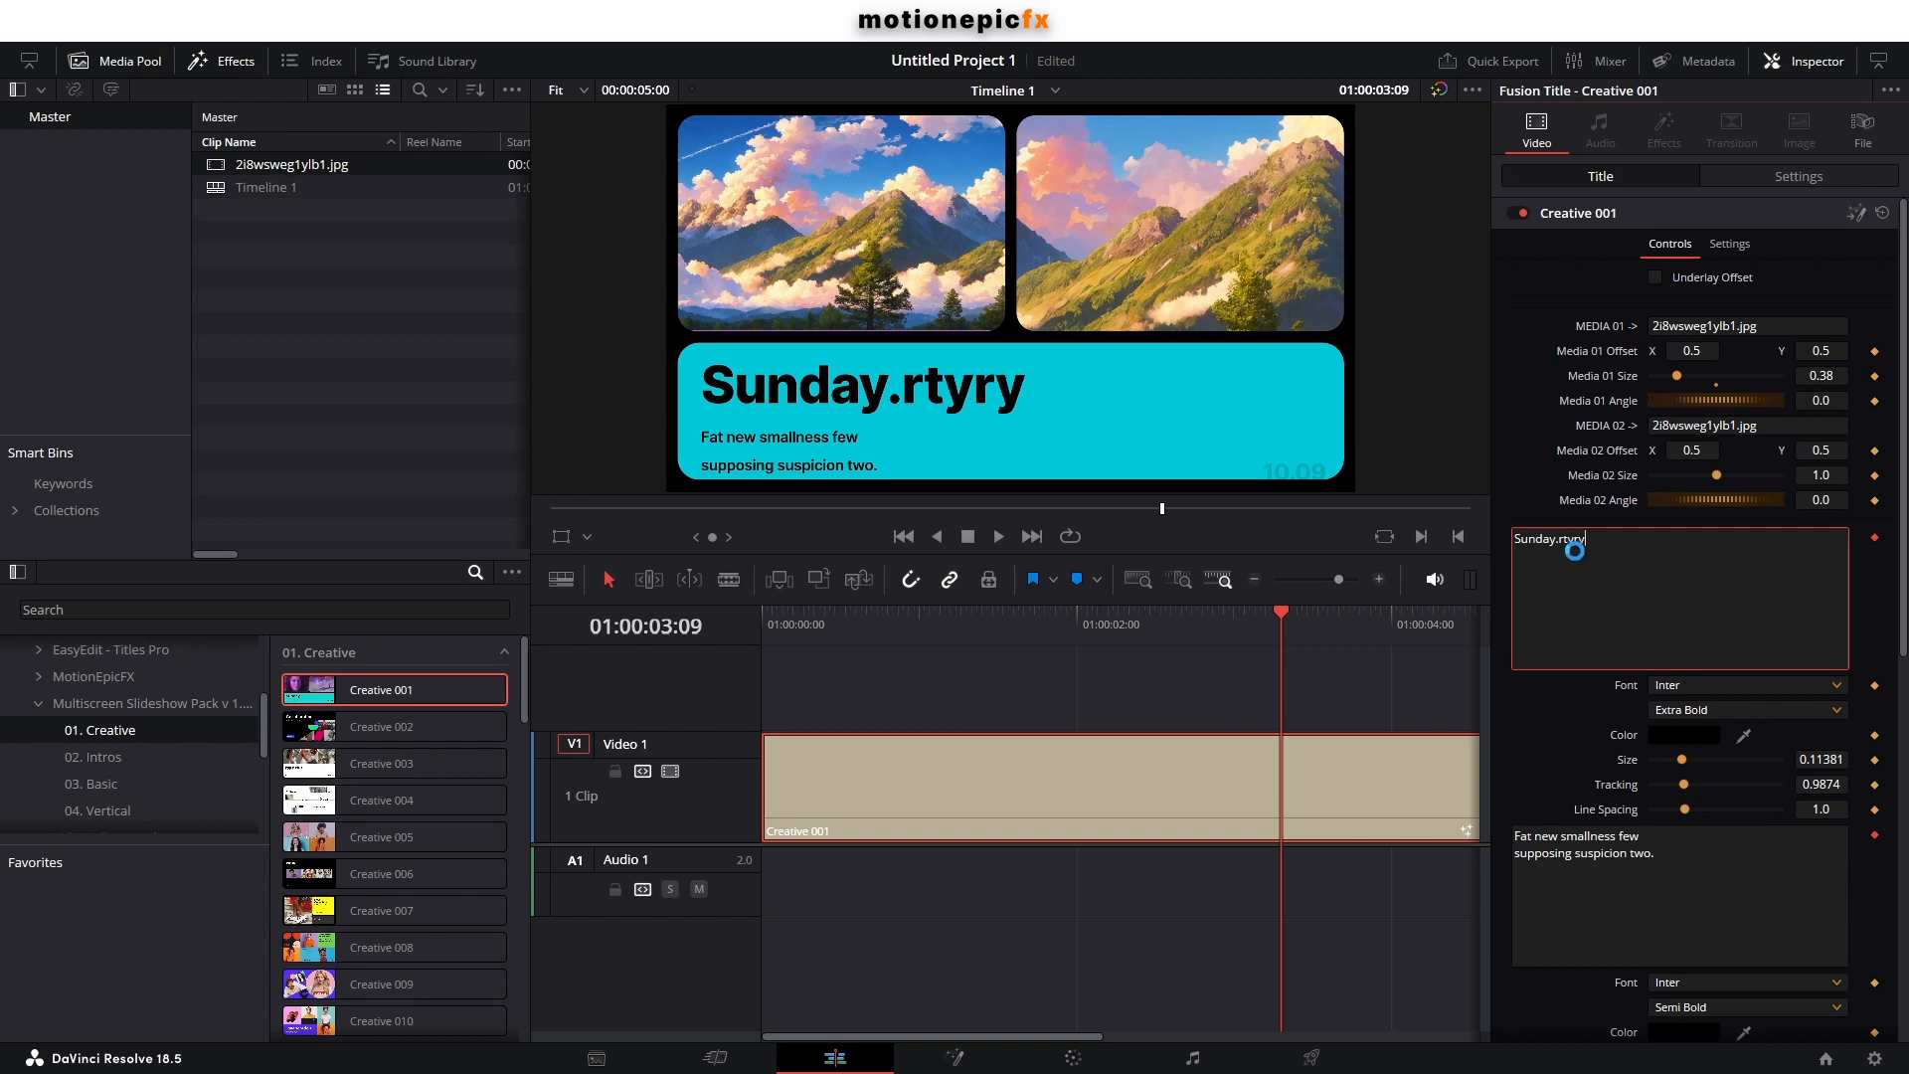
{"action": "key", "text": "BackSpace"}
{"action": "key", "text": "BackSpace"}
{"action": "key", "text": "BackSpace"}
{"action": "key", "text": "BackSpace"}
{"action": "key", "text": "BackSpace"}
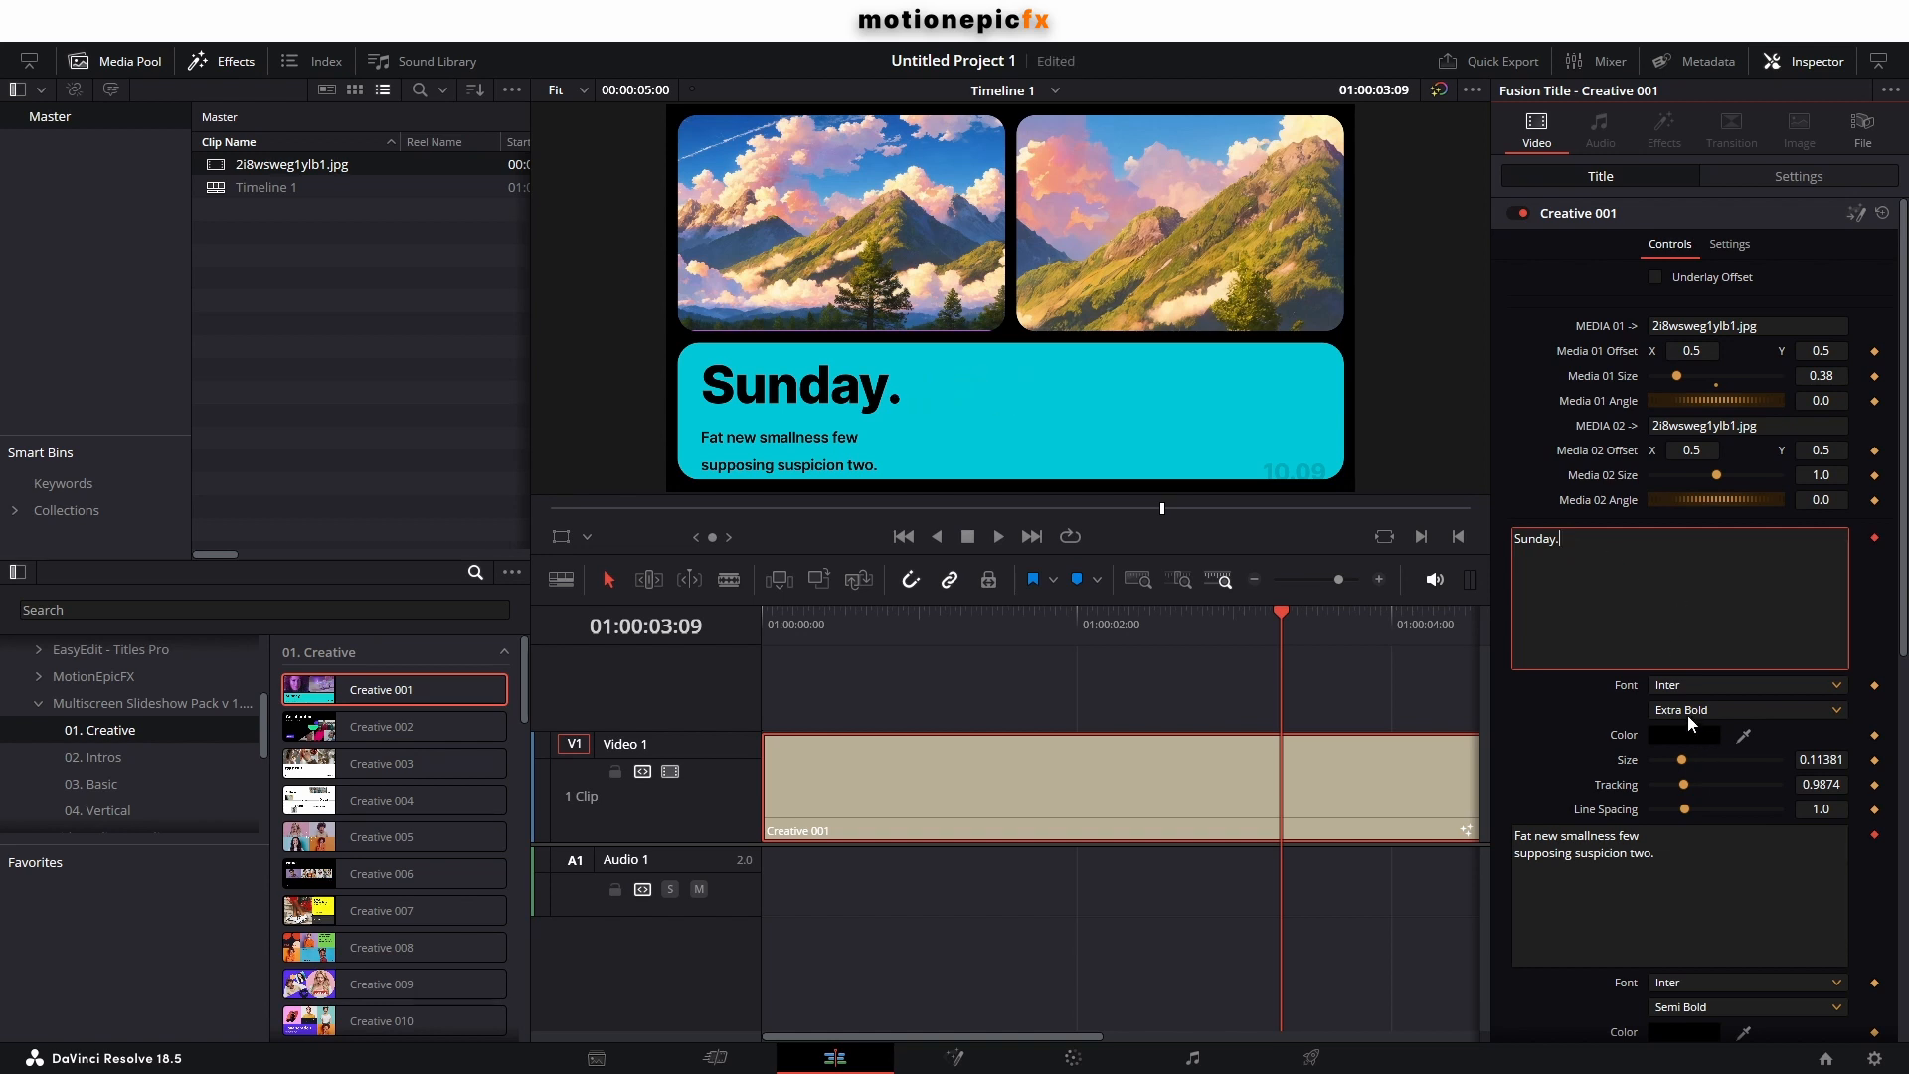
Preview other fonts and weights for the "Sunday." title, keeping Inter Extra Bold.
{"action": "left_click", "coordinate": [1678, 686]}
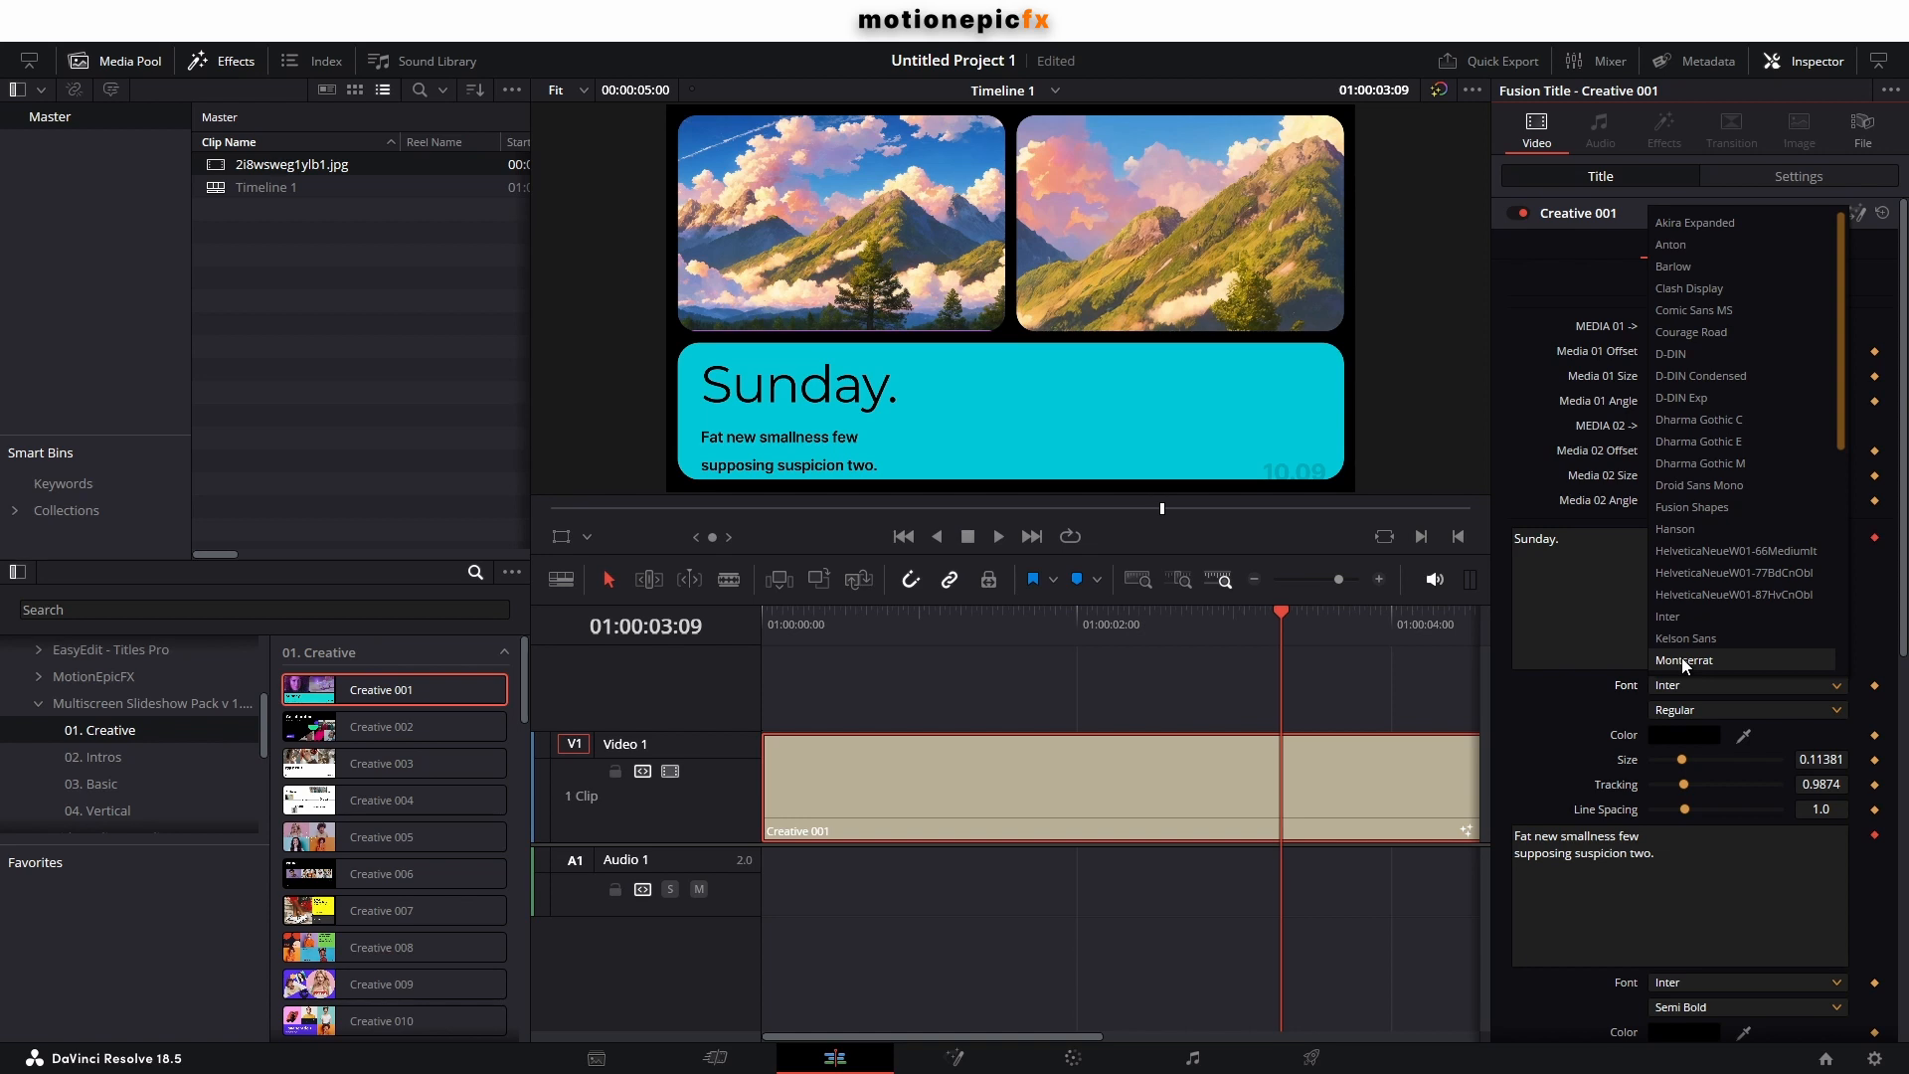
{"action": "left_click", "coordinate": [1670, 617]}
{"action": "left_click", "coordinate": [1693, 707]}
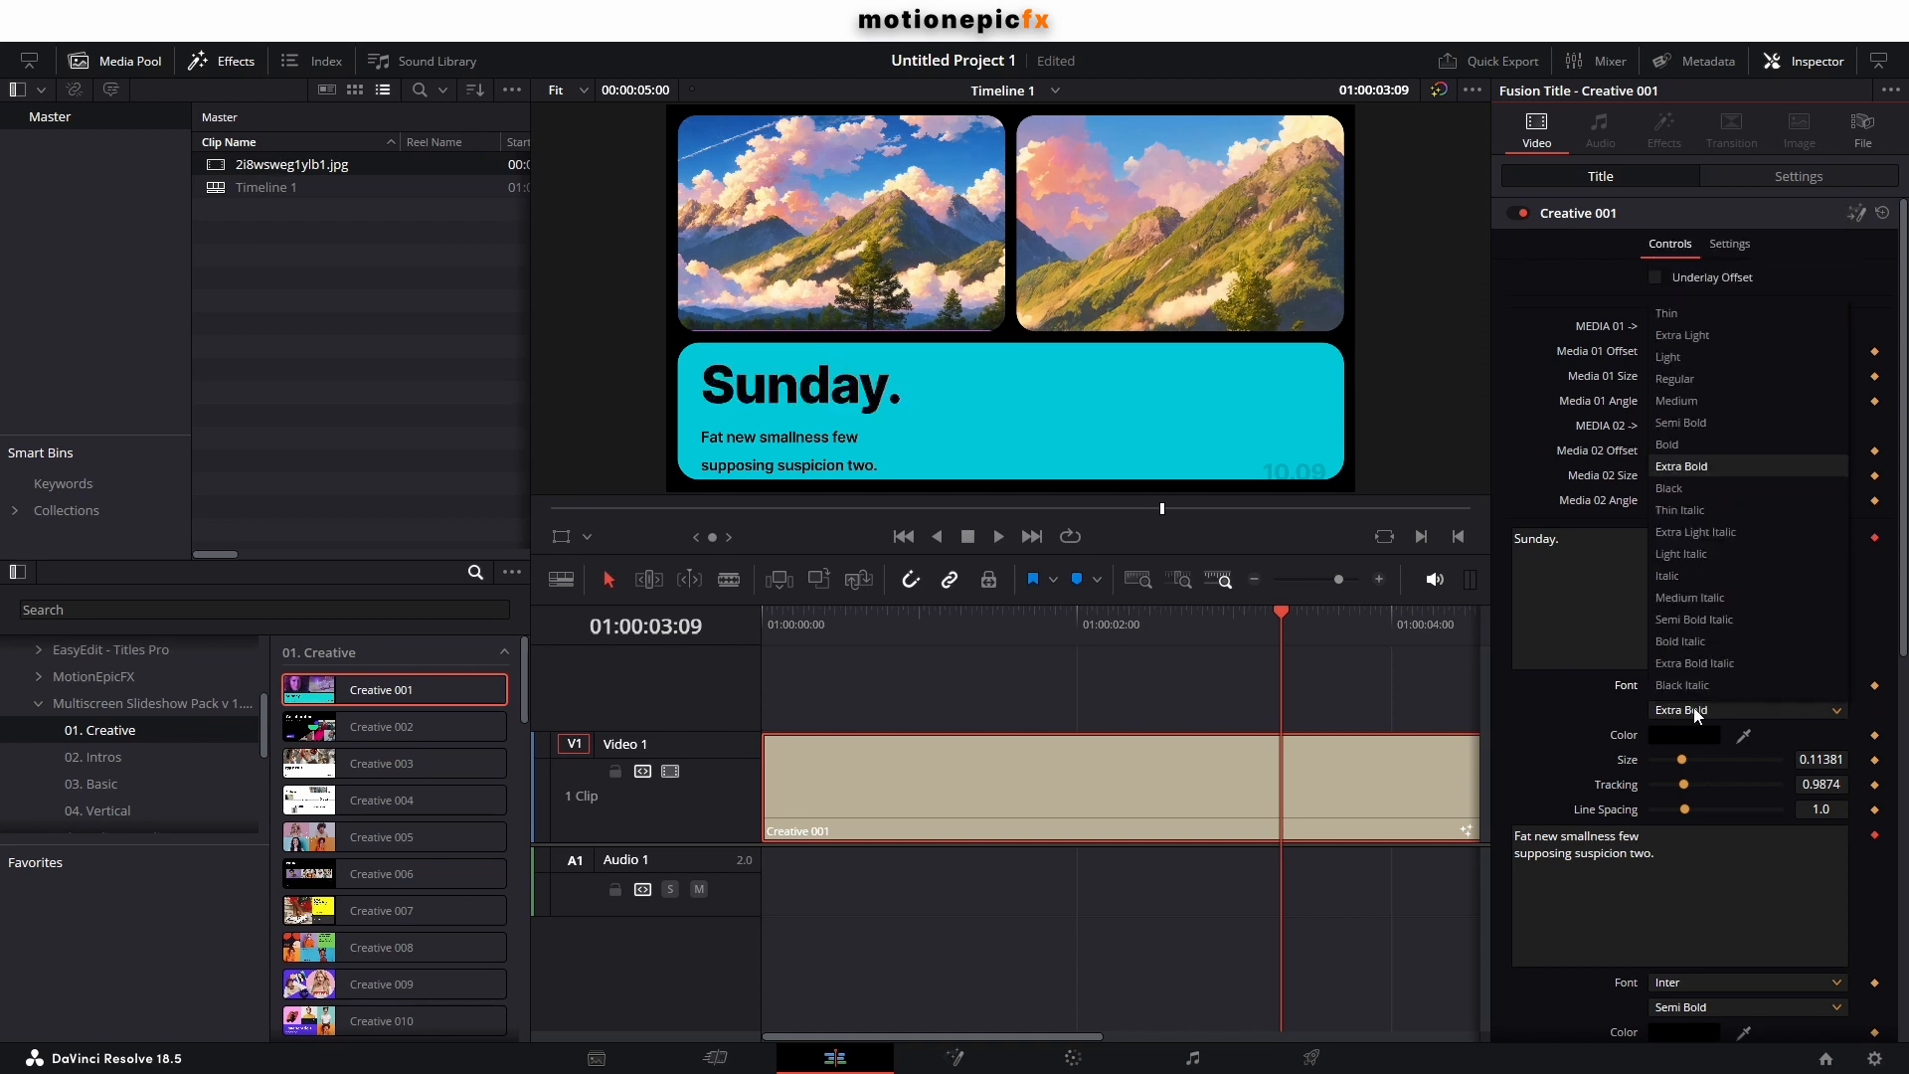
{"action": "left_click", "coordinate": [1560, 731]}
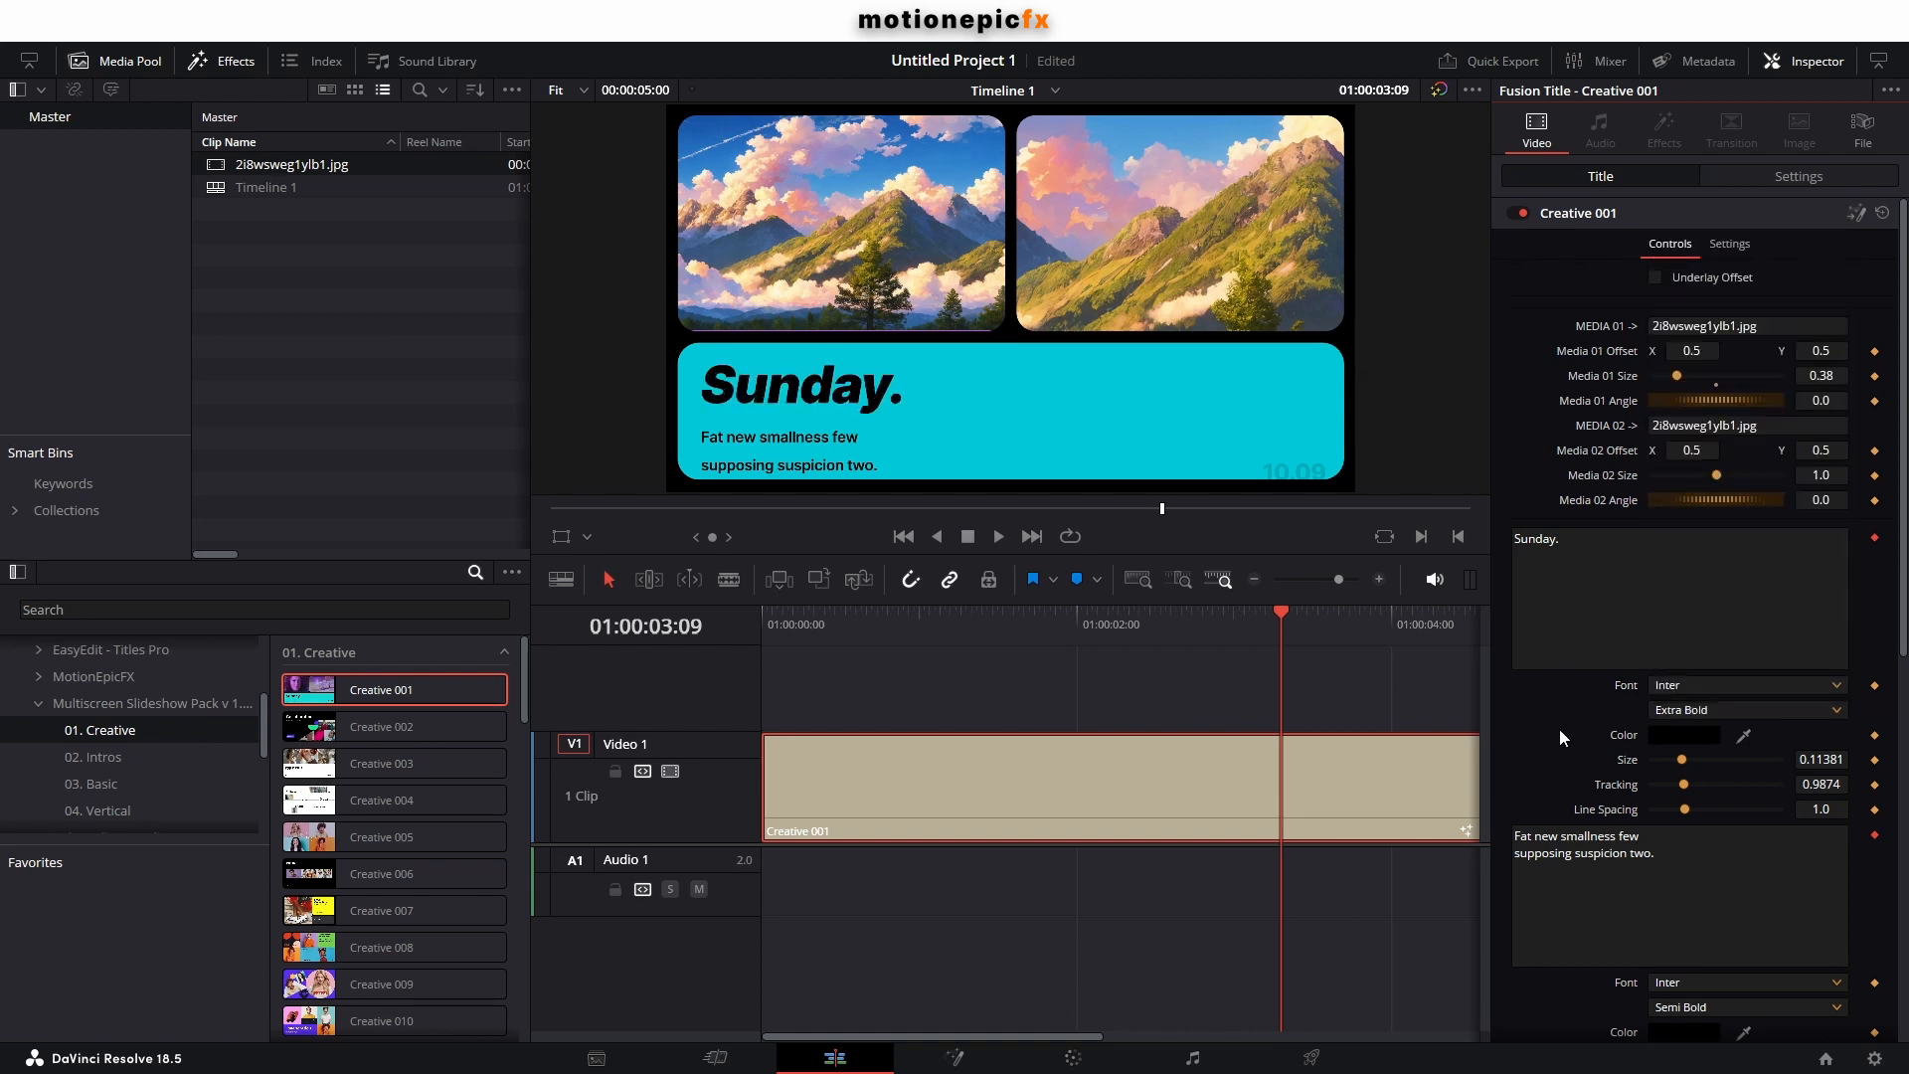
Set the "Sunday." title's tracking to 1.638 and its color to bright yellow.
{"action": "left_click_drag", "start_coordinate": [1684, 784], "coordinate": [1704, 789]}
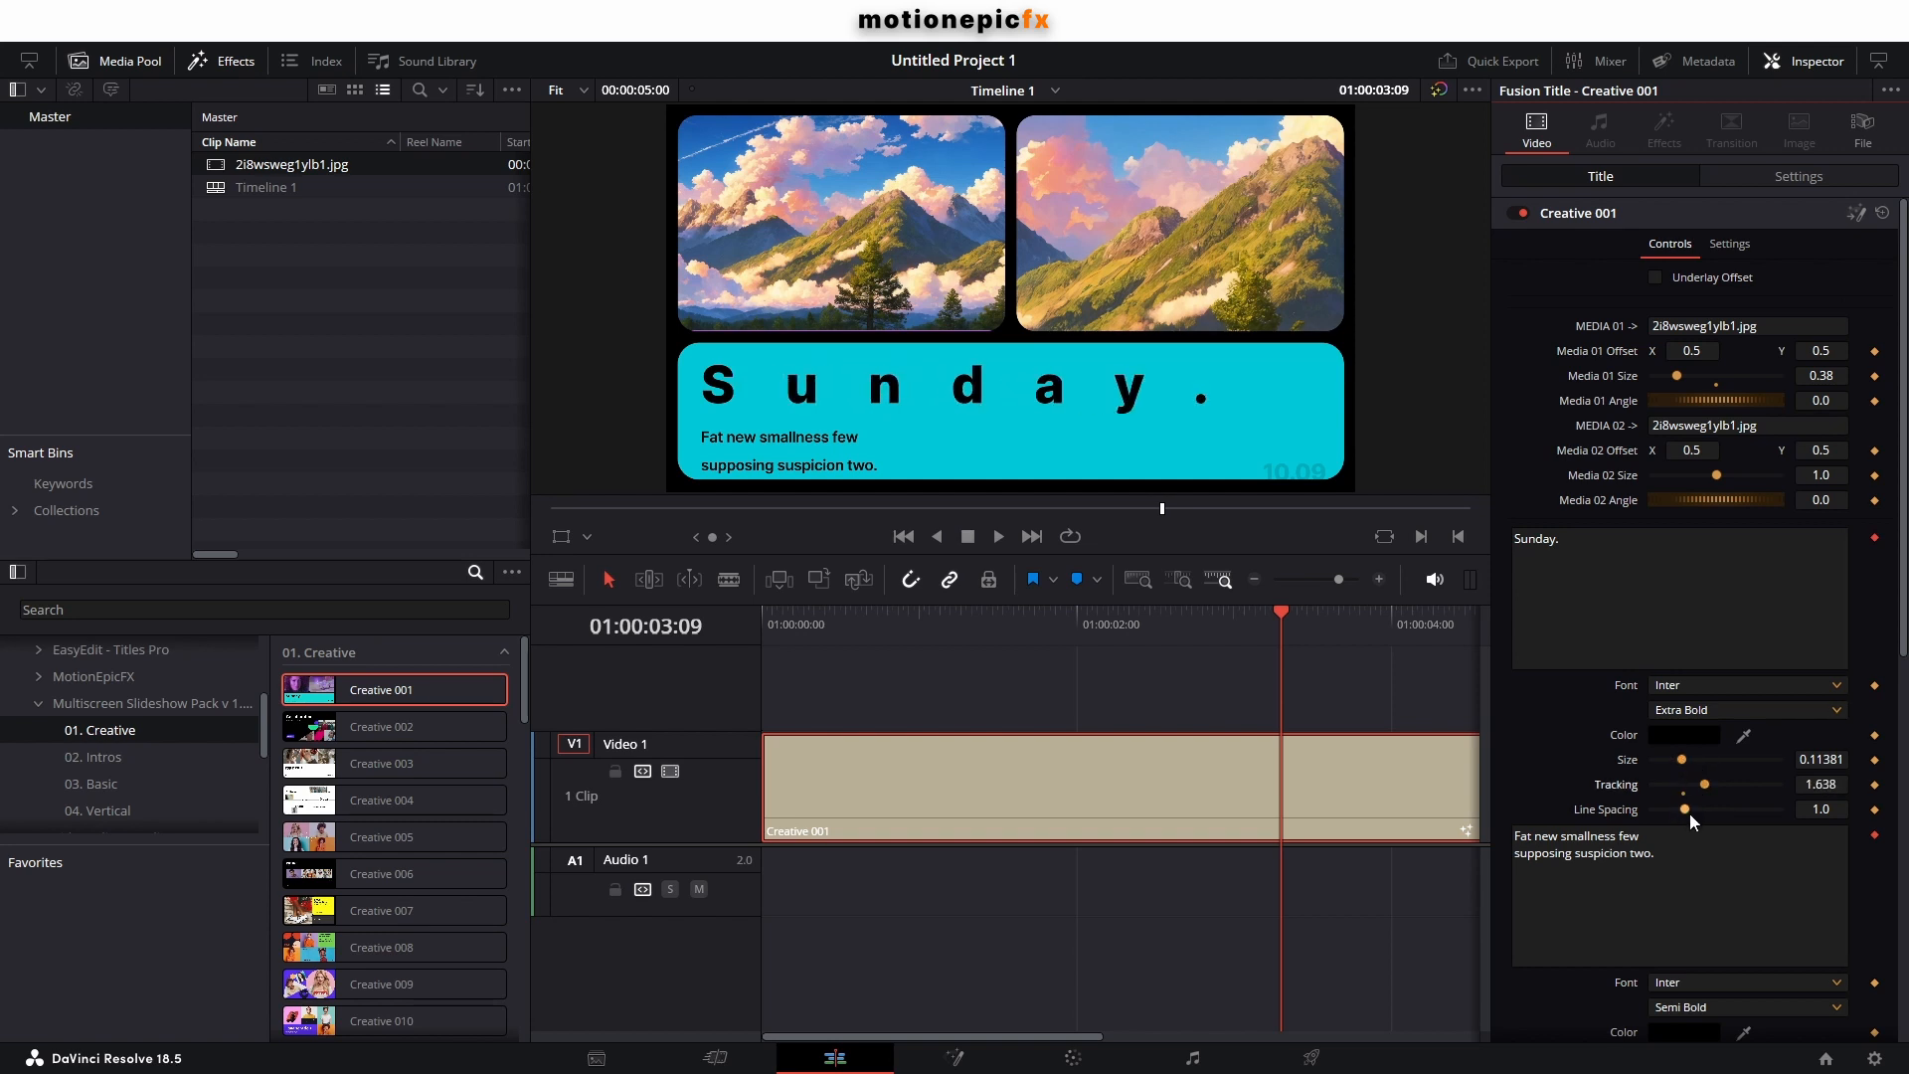
{"action": "scroll", "coordinate": [1527, 888], "scroll_direction": "down", "scroll_amount": 4}
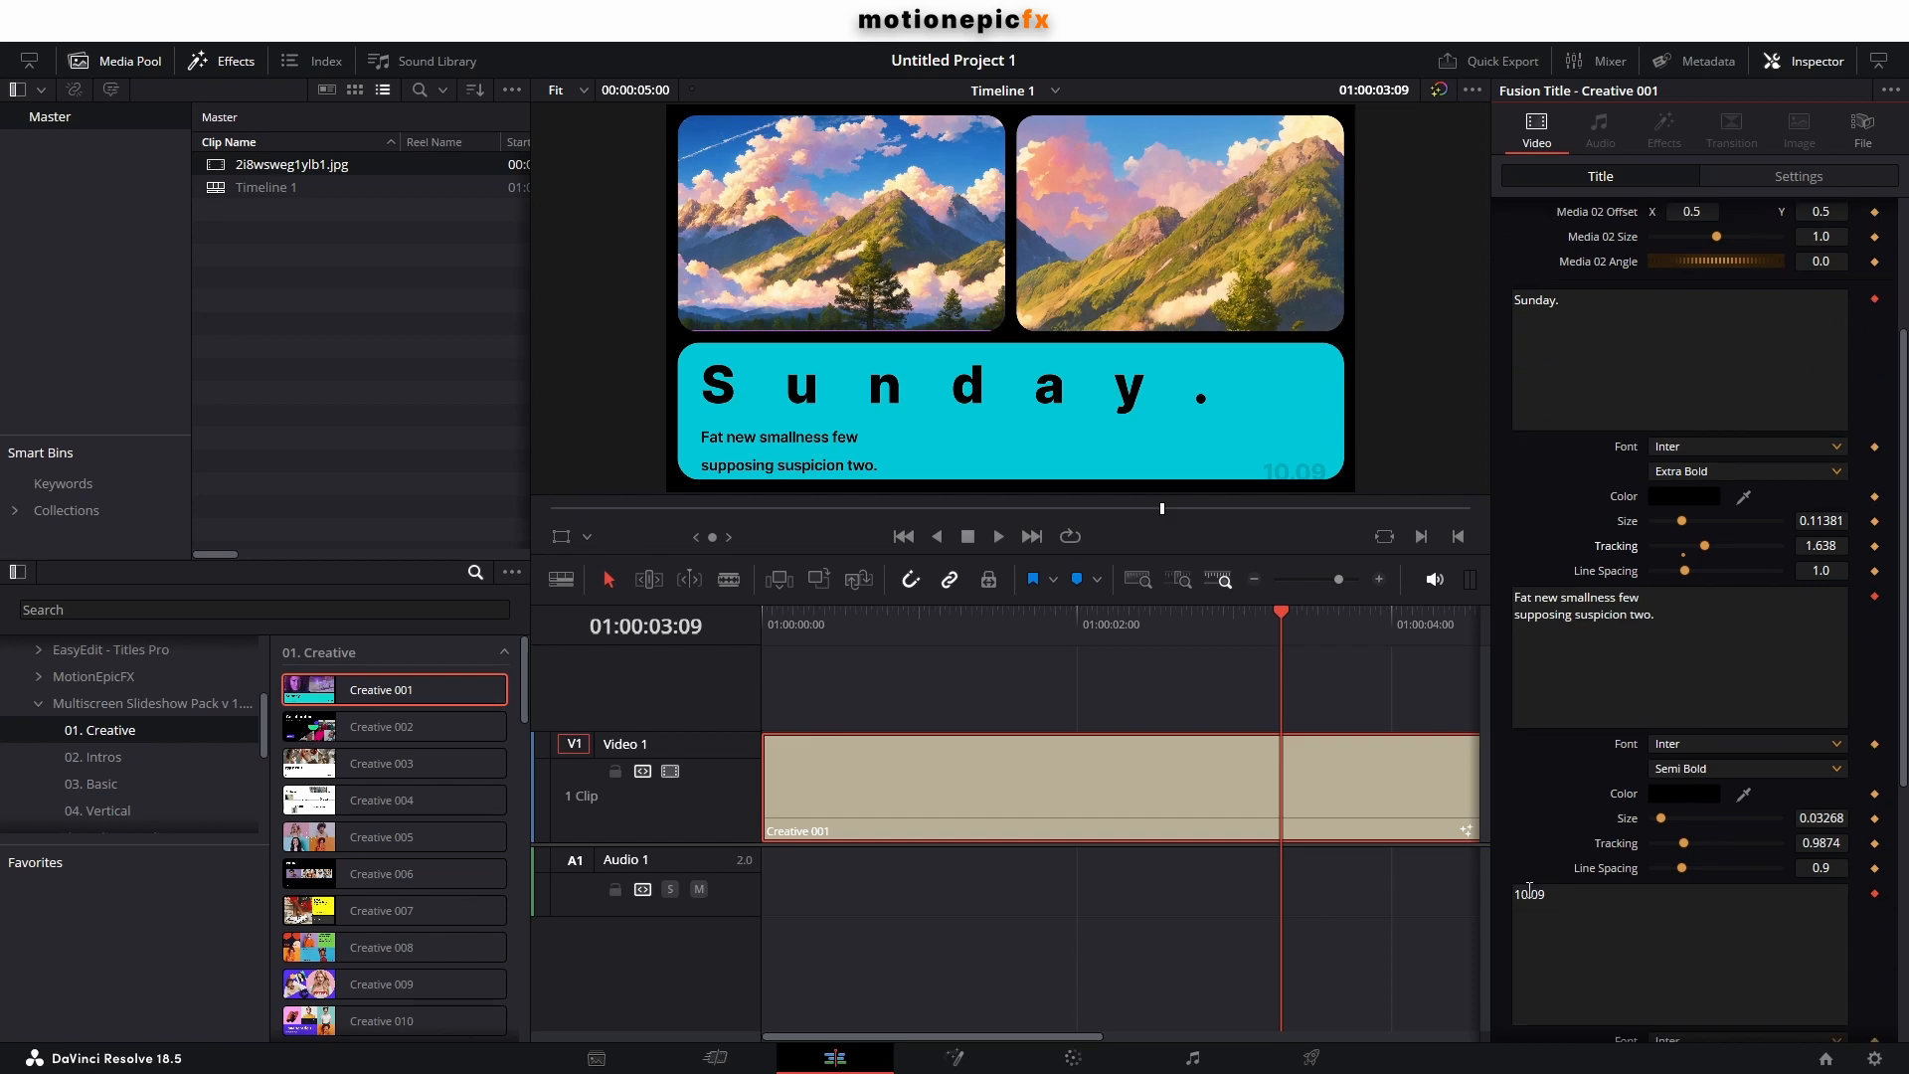
{"action": "scroll", "coordinate": [1525, 801], "scroll_direction": "down", "scroll_amount": 2}
{"action": "left_click", "coordinate": [1683, 971]}
{"action": "left_click", "coordinate": [1113, 389]}
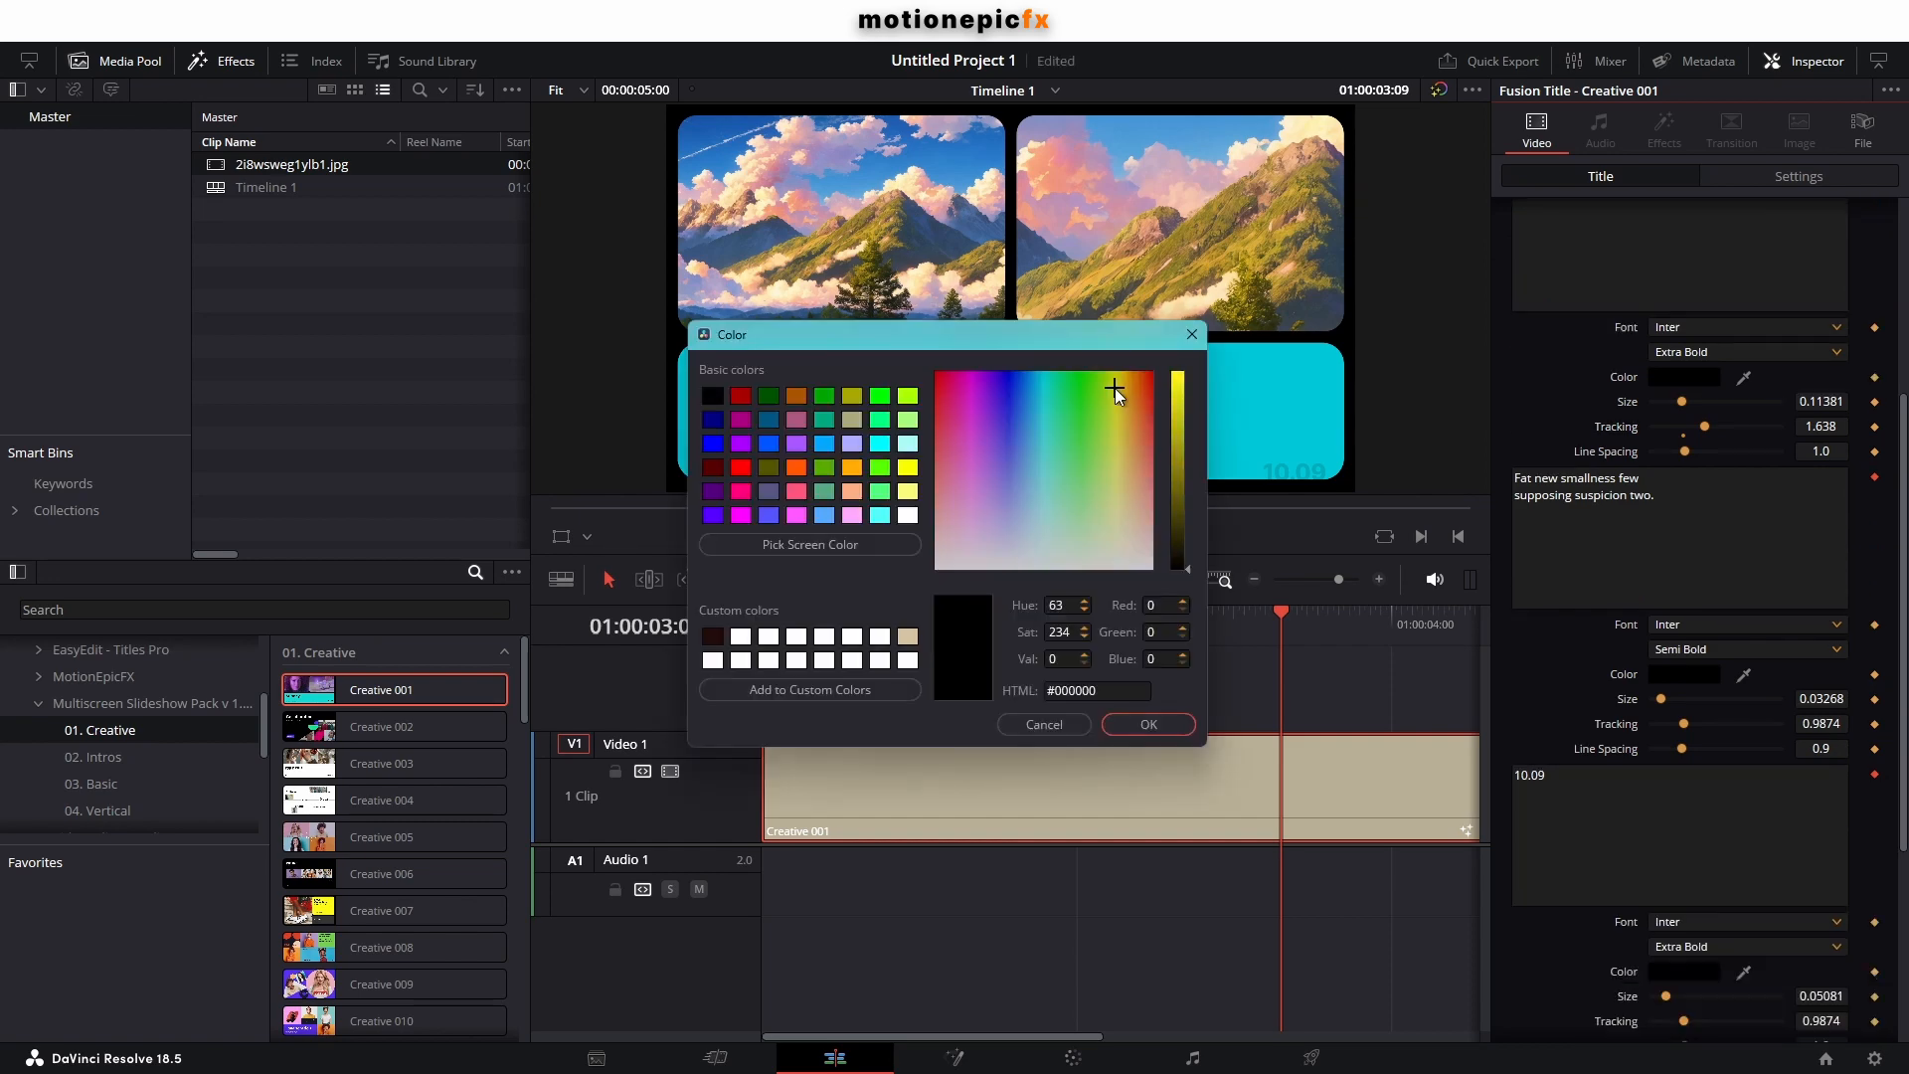
{"action": "left_click", "coordinate": [1179, 398]}
{"action": "left_click", "coordinate": [1149, 724]}
{"action": "scroll", "coordinate": [1557, 686], "scroll_direction": "down", "scroll_amount": 2}
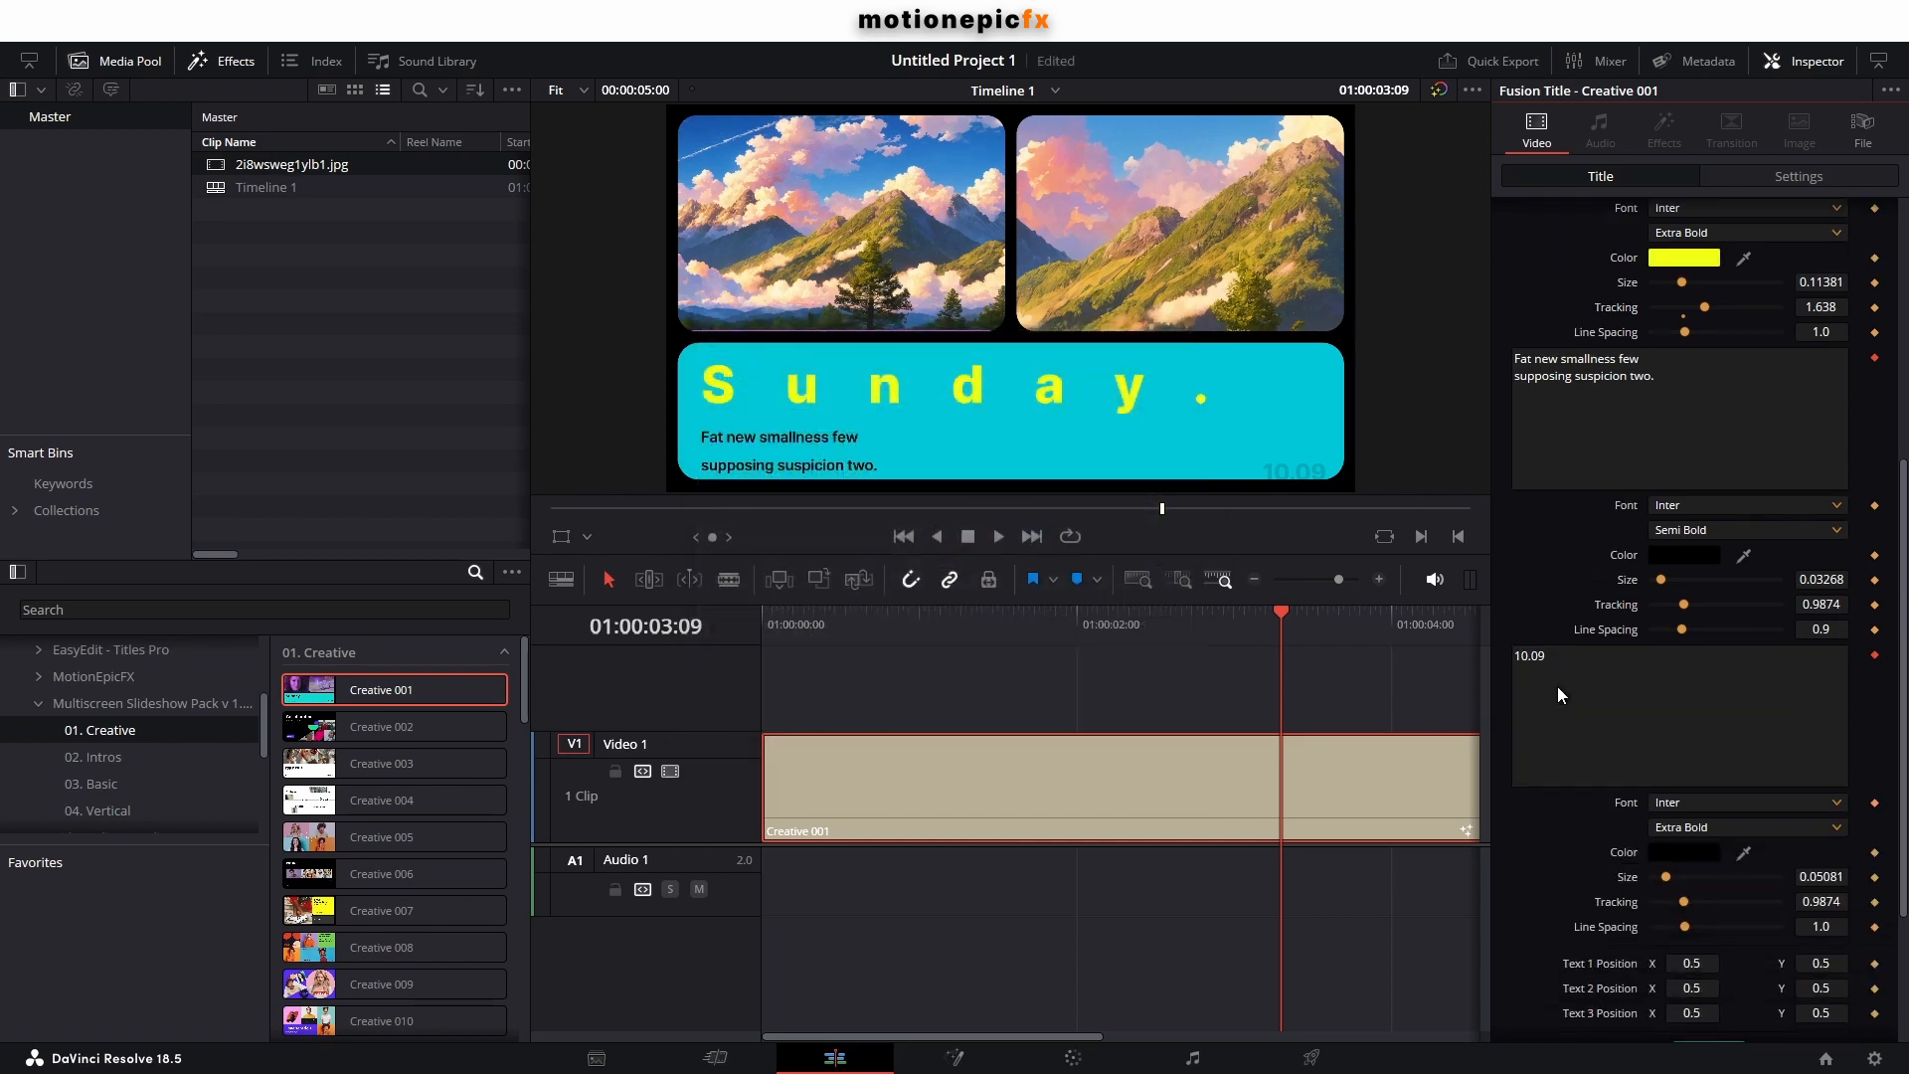
Shift the three texts by setting Text 1 Position X to 0.542, Text 2 Y to 0.512 and Text 3 Y to 0.587.
{"action": "scroll", "coordinate": [1557, 686], "scroll_direction": "down", "scroll_amount": 3}
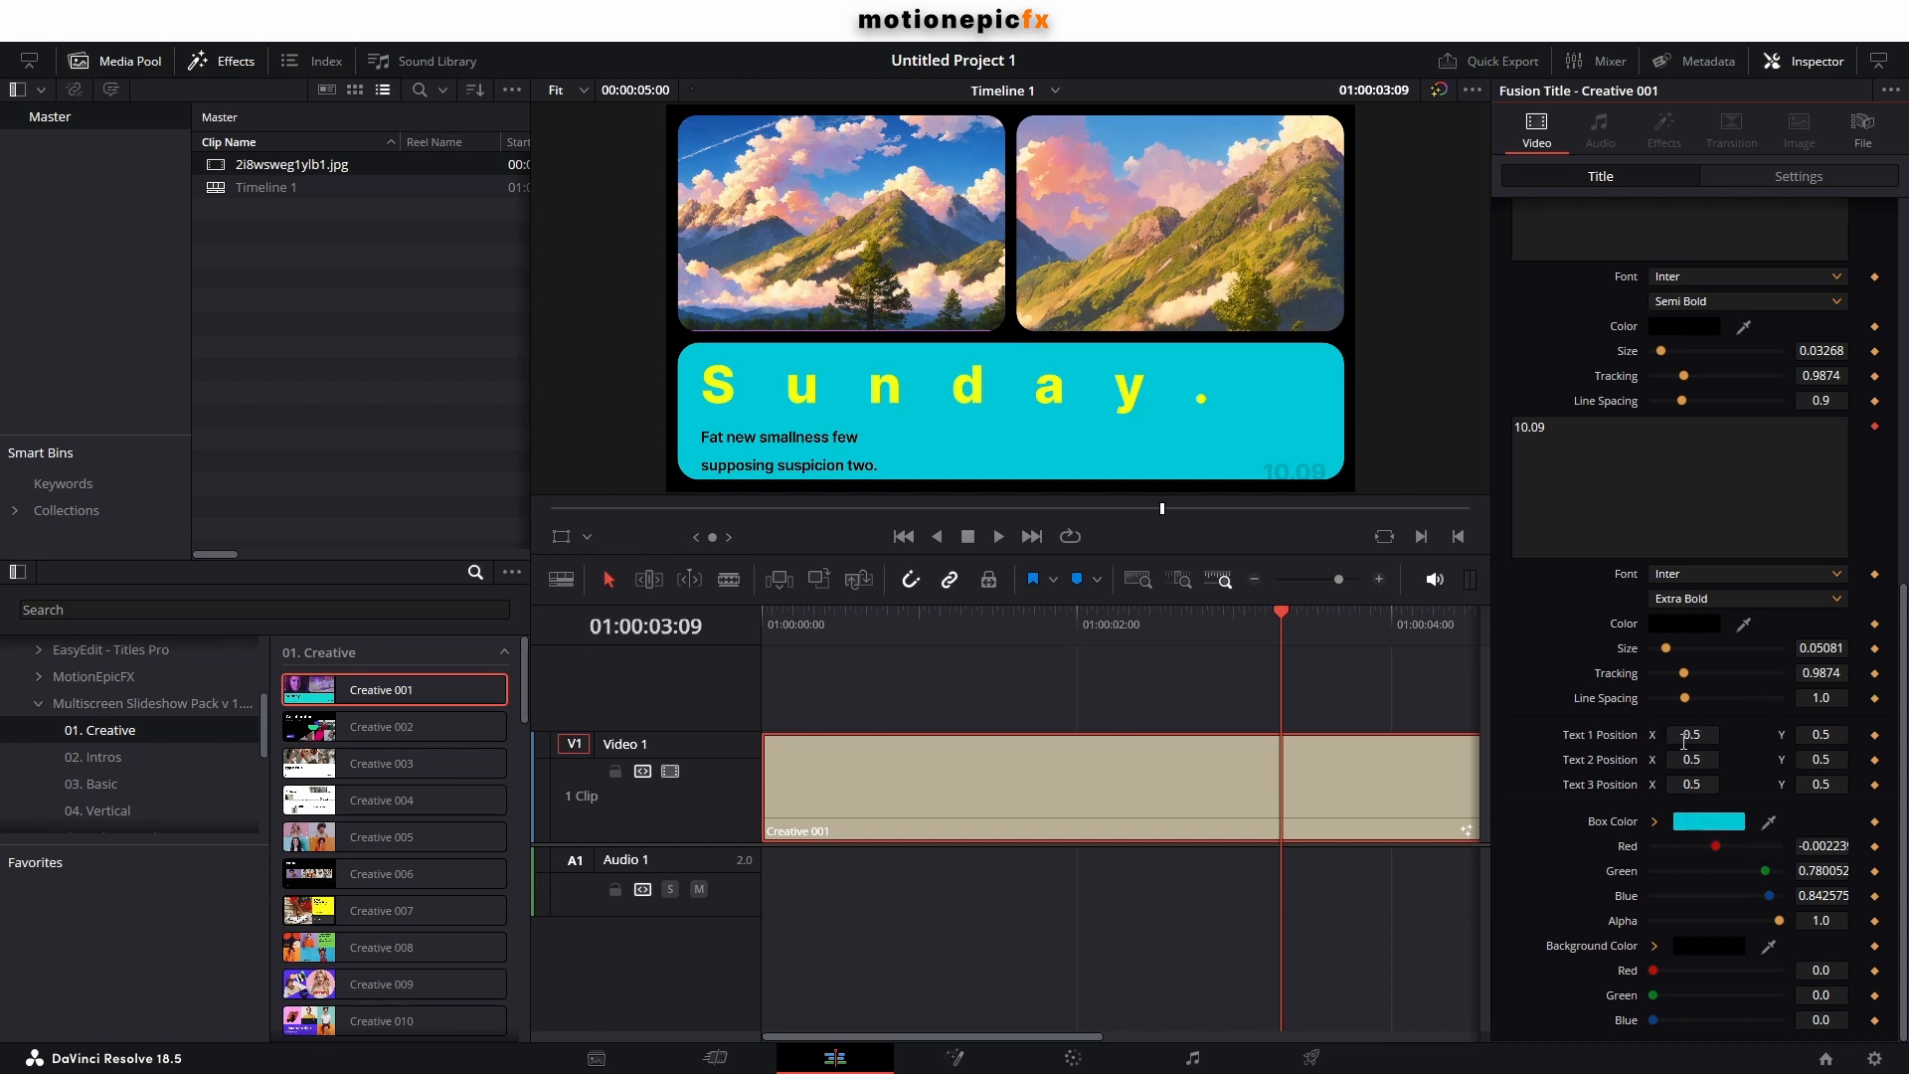
{"action": "left_click_drag", "start_coordinate": [1683, 741], "coordinate": [1851, 781]}
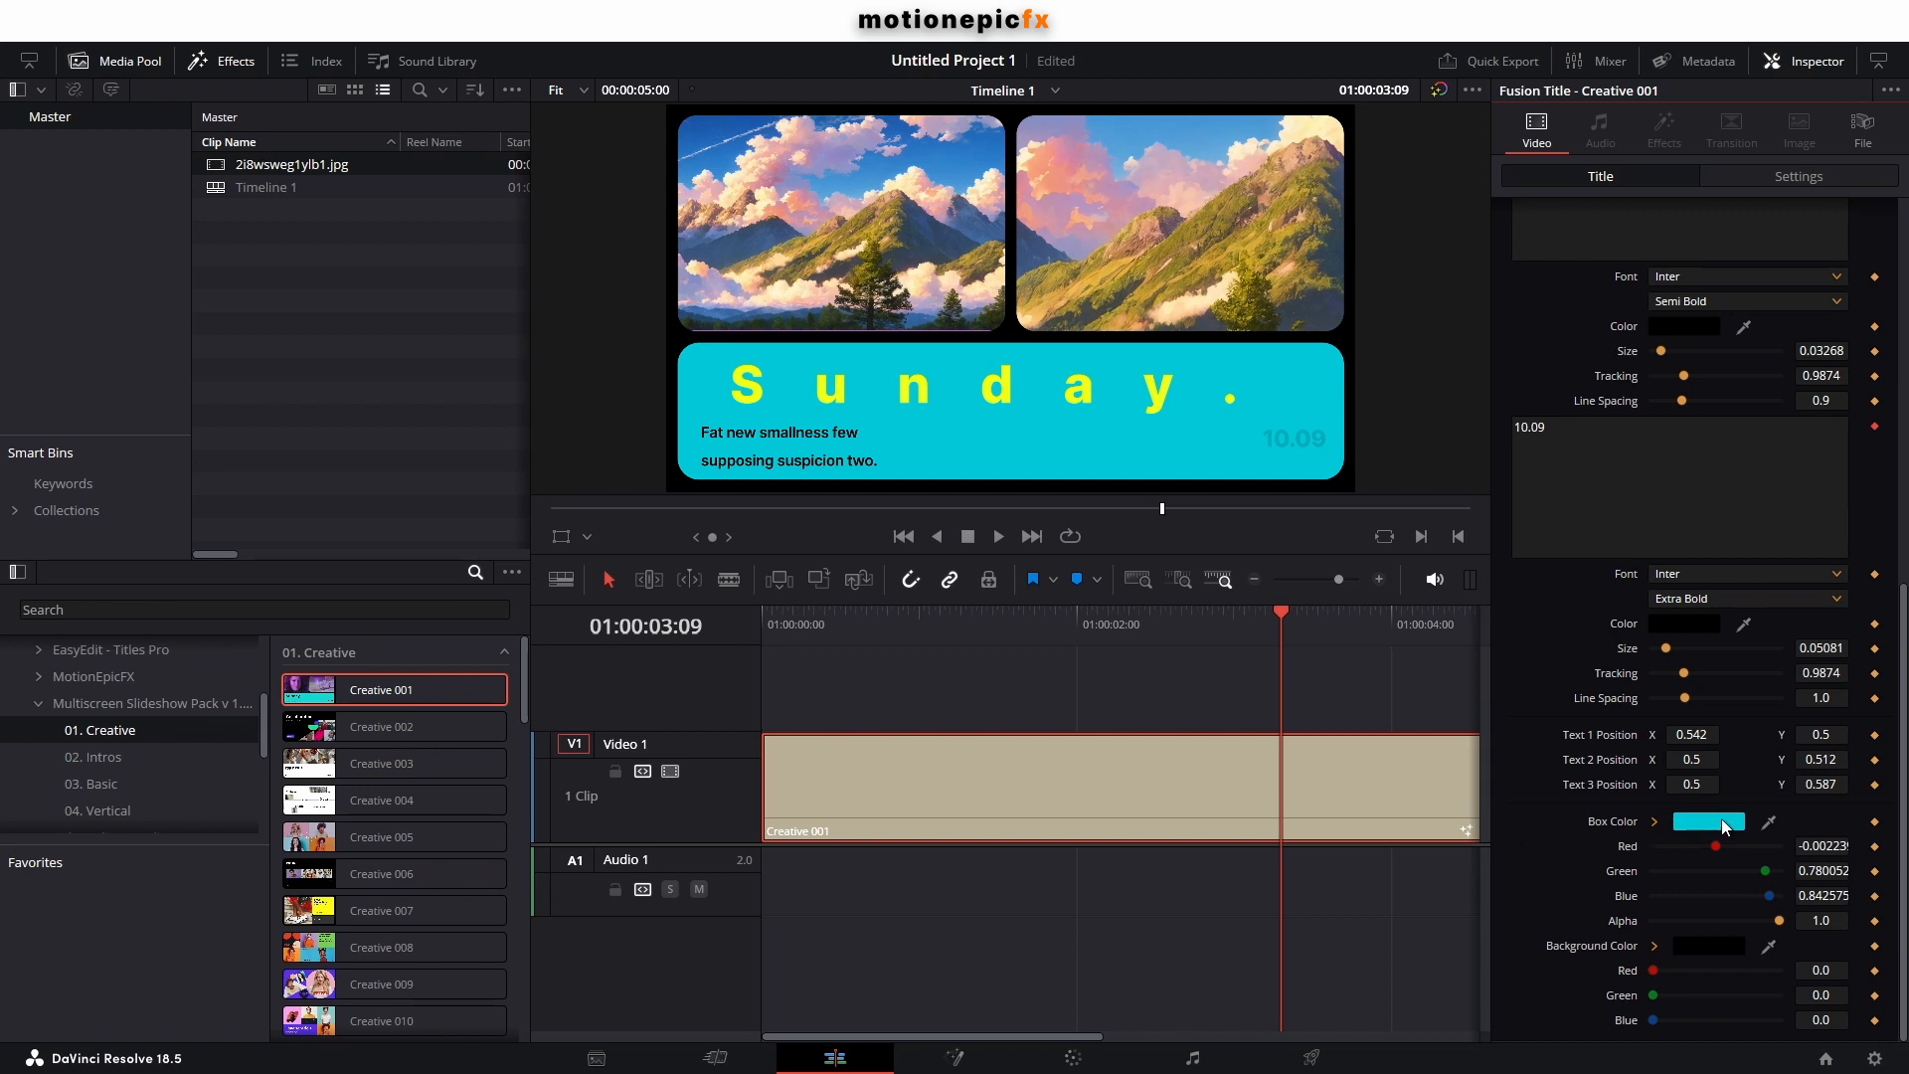
Change the Box Color to a blue sampled on screen from the sky in the first image.
{"action": "left_click_drag", "start_coordinate": [1718, 844], "coordinate": [1645, 872]}
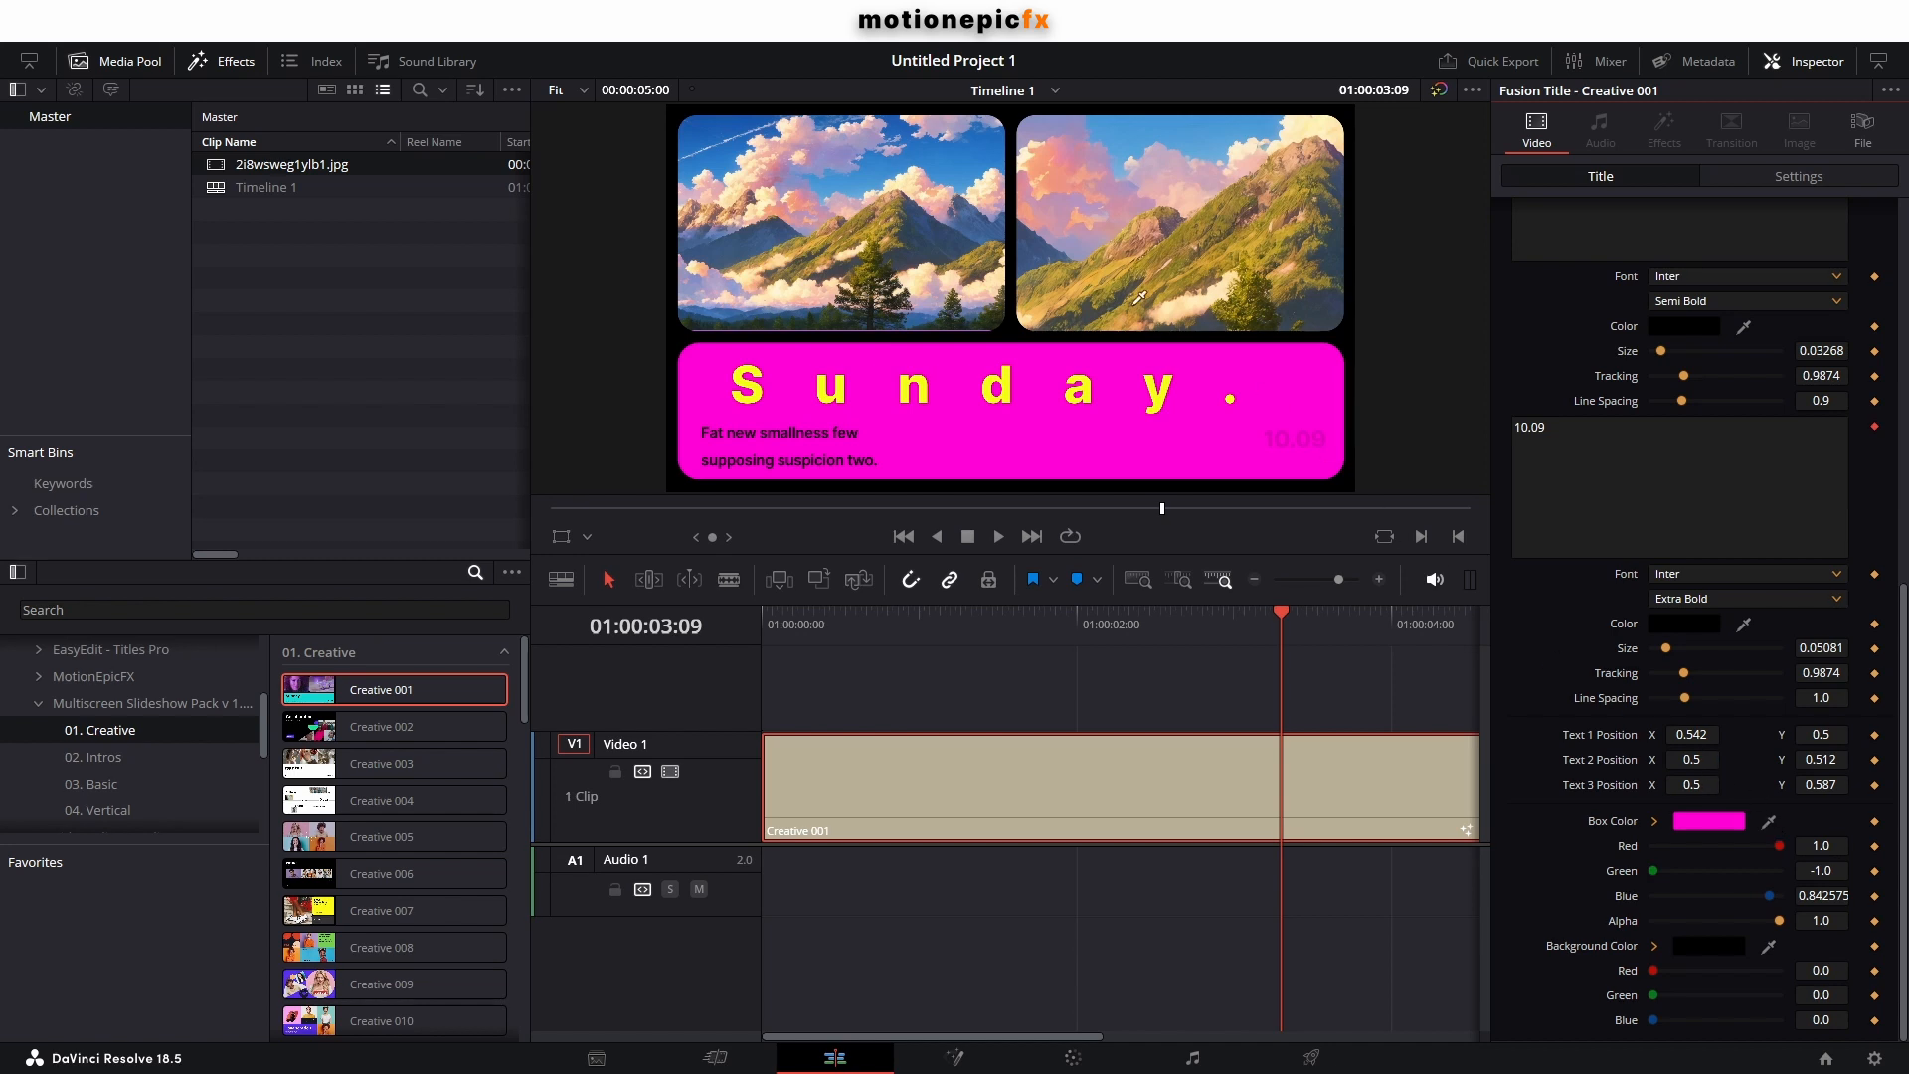
{"action": "left_click", "coordinate": [1736, 829]}
{"action": "left_click_drag", "start_coordinate": [1000, 325], "coordinate": [1454, 382]}
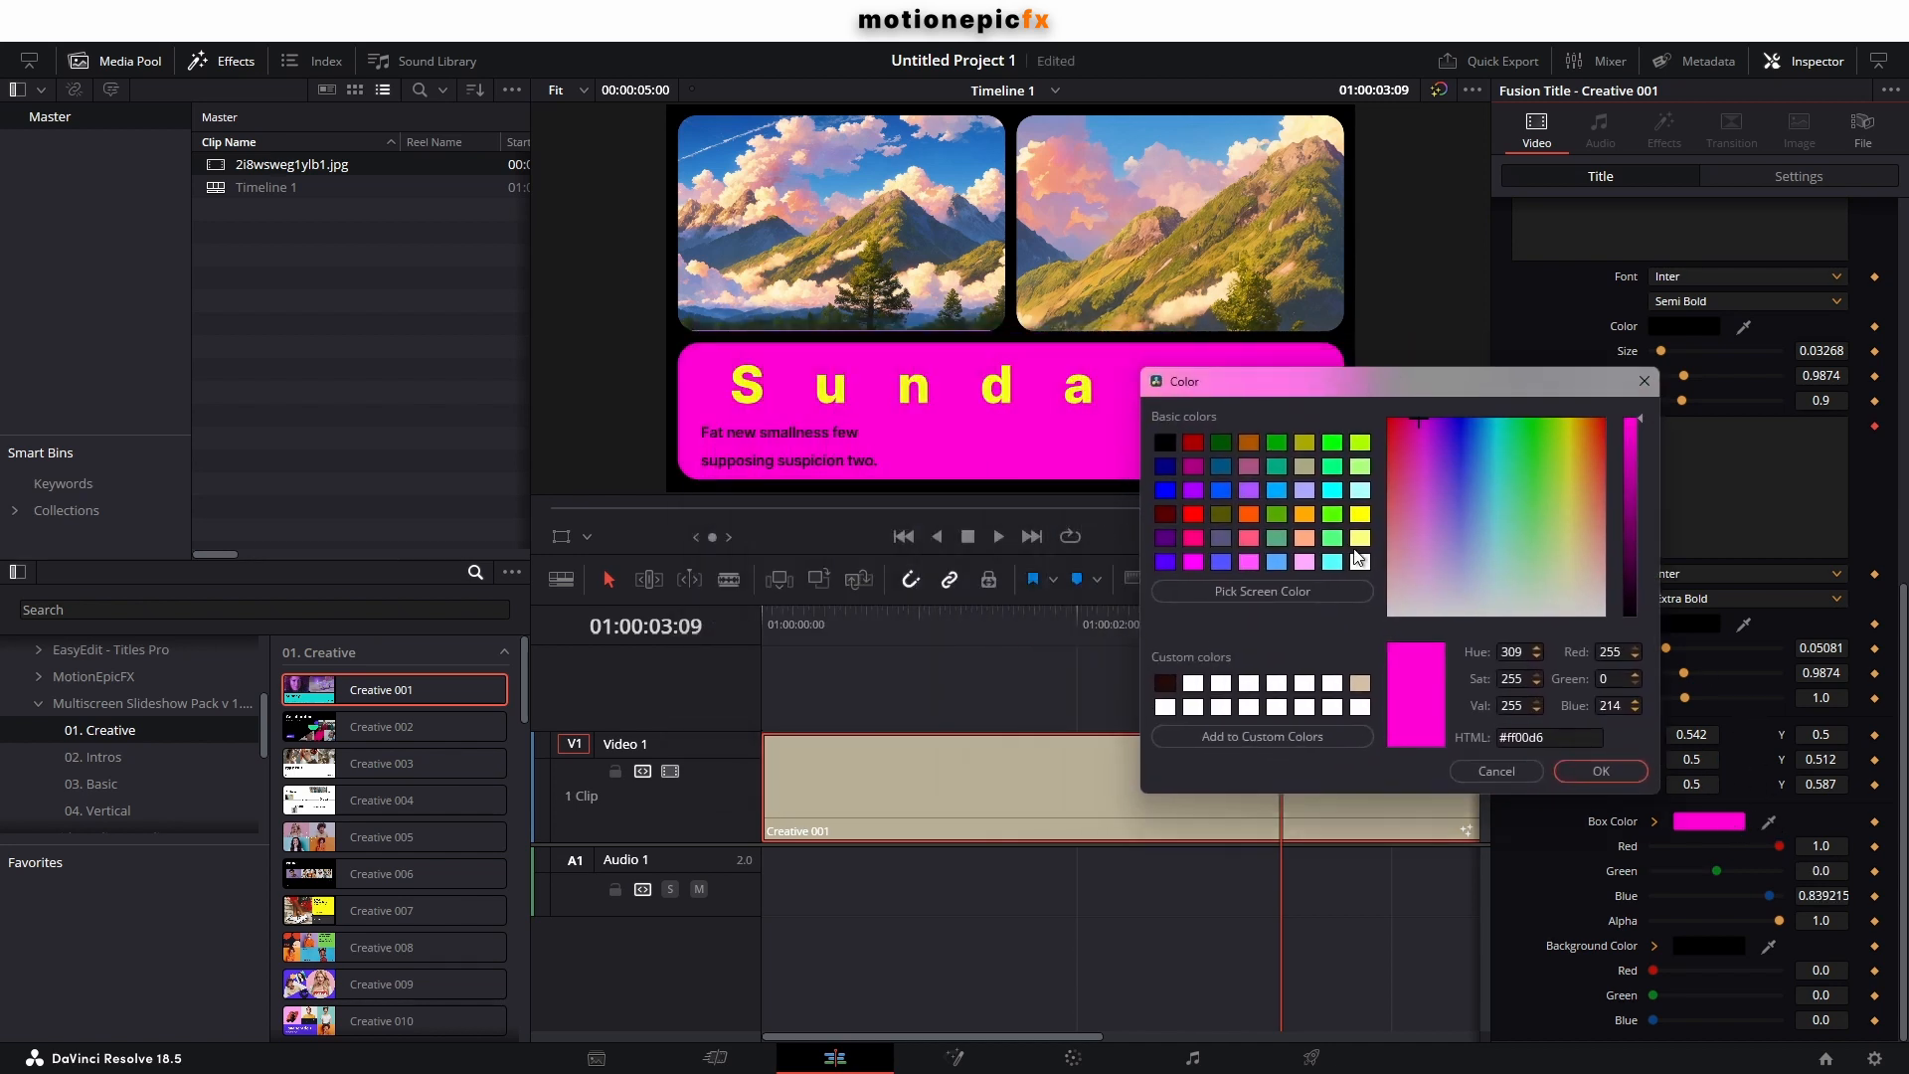
{"action": "left_click", "coordinate": [1248, 590]}
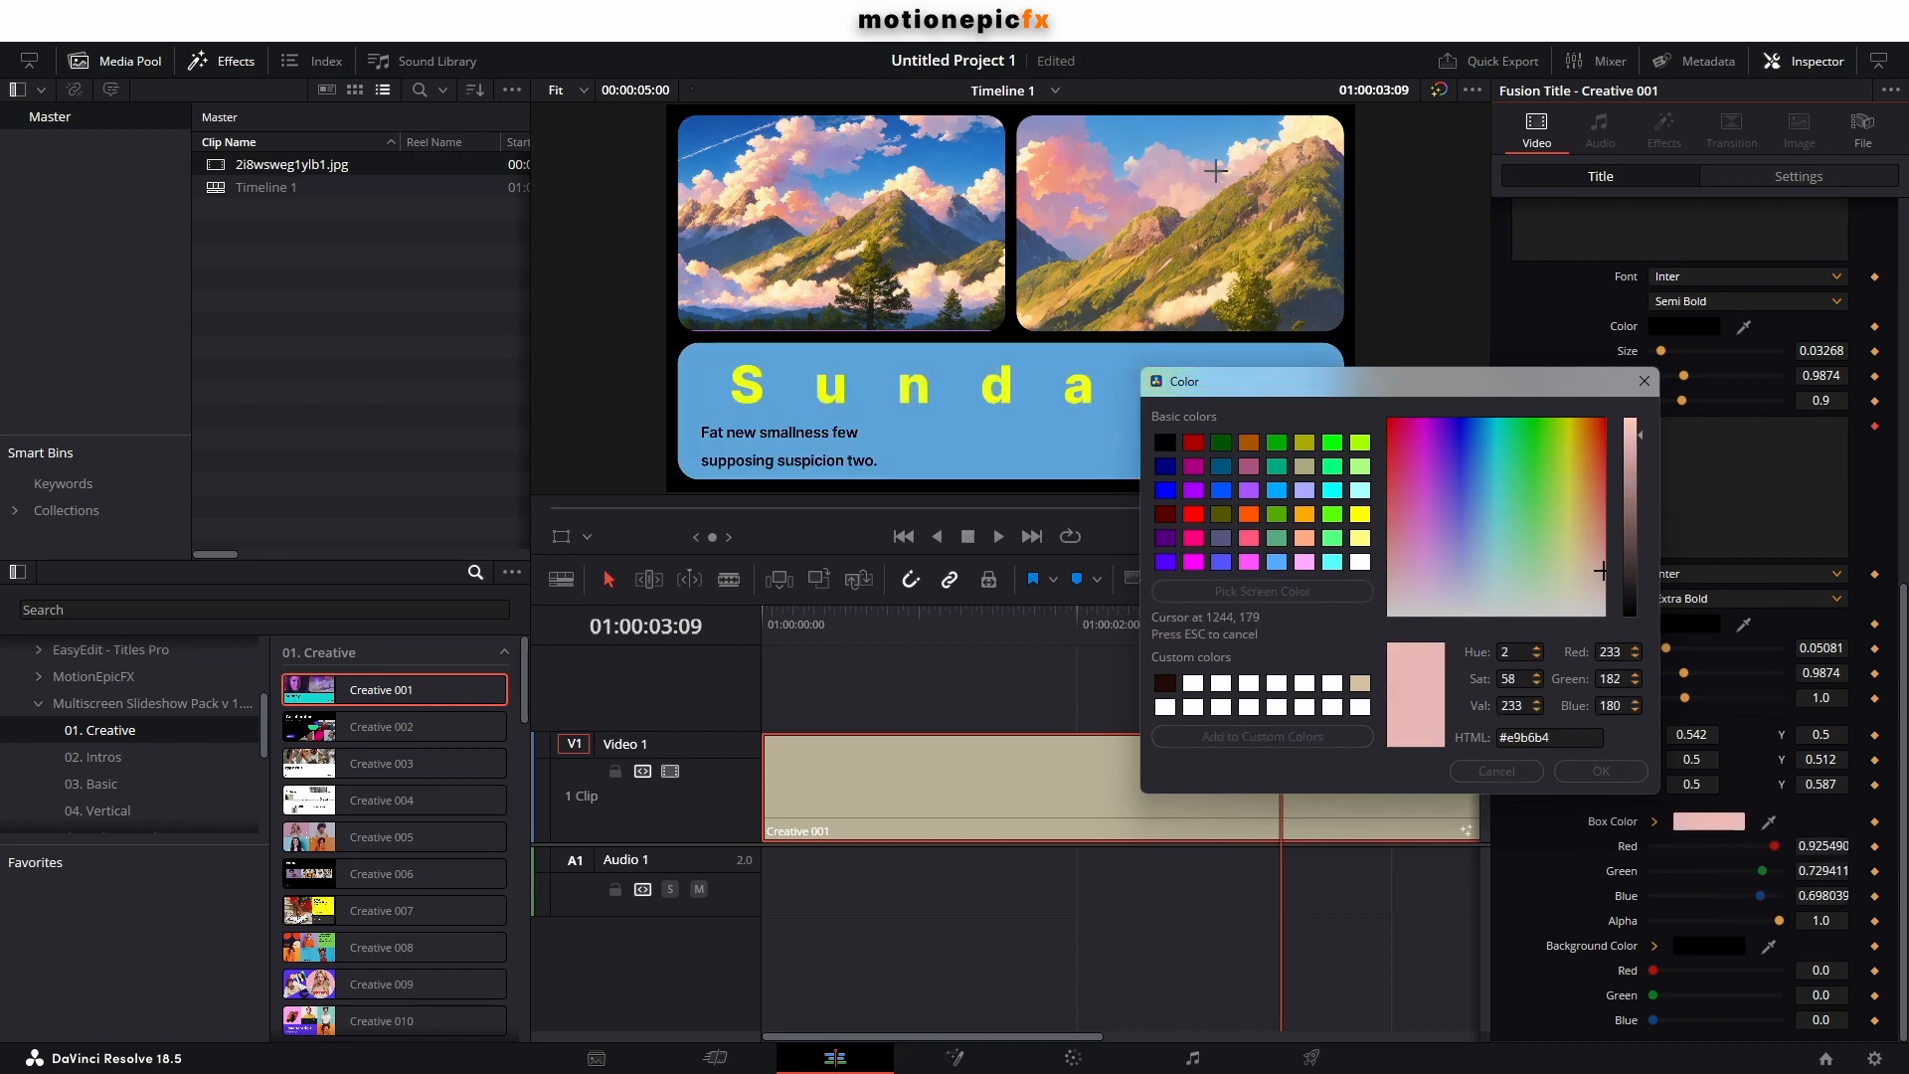
{"action": "left_click", "coordinate": [960, 154]}
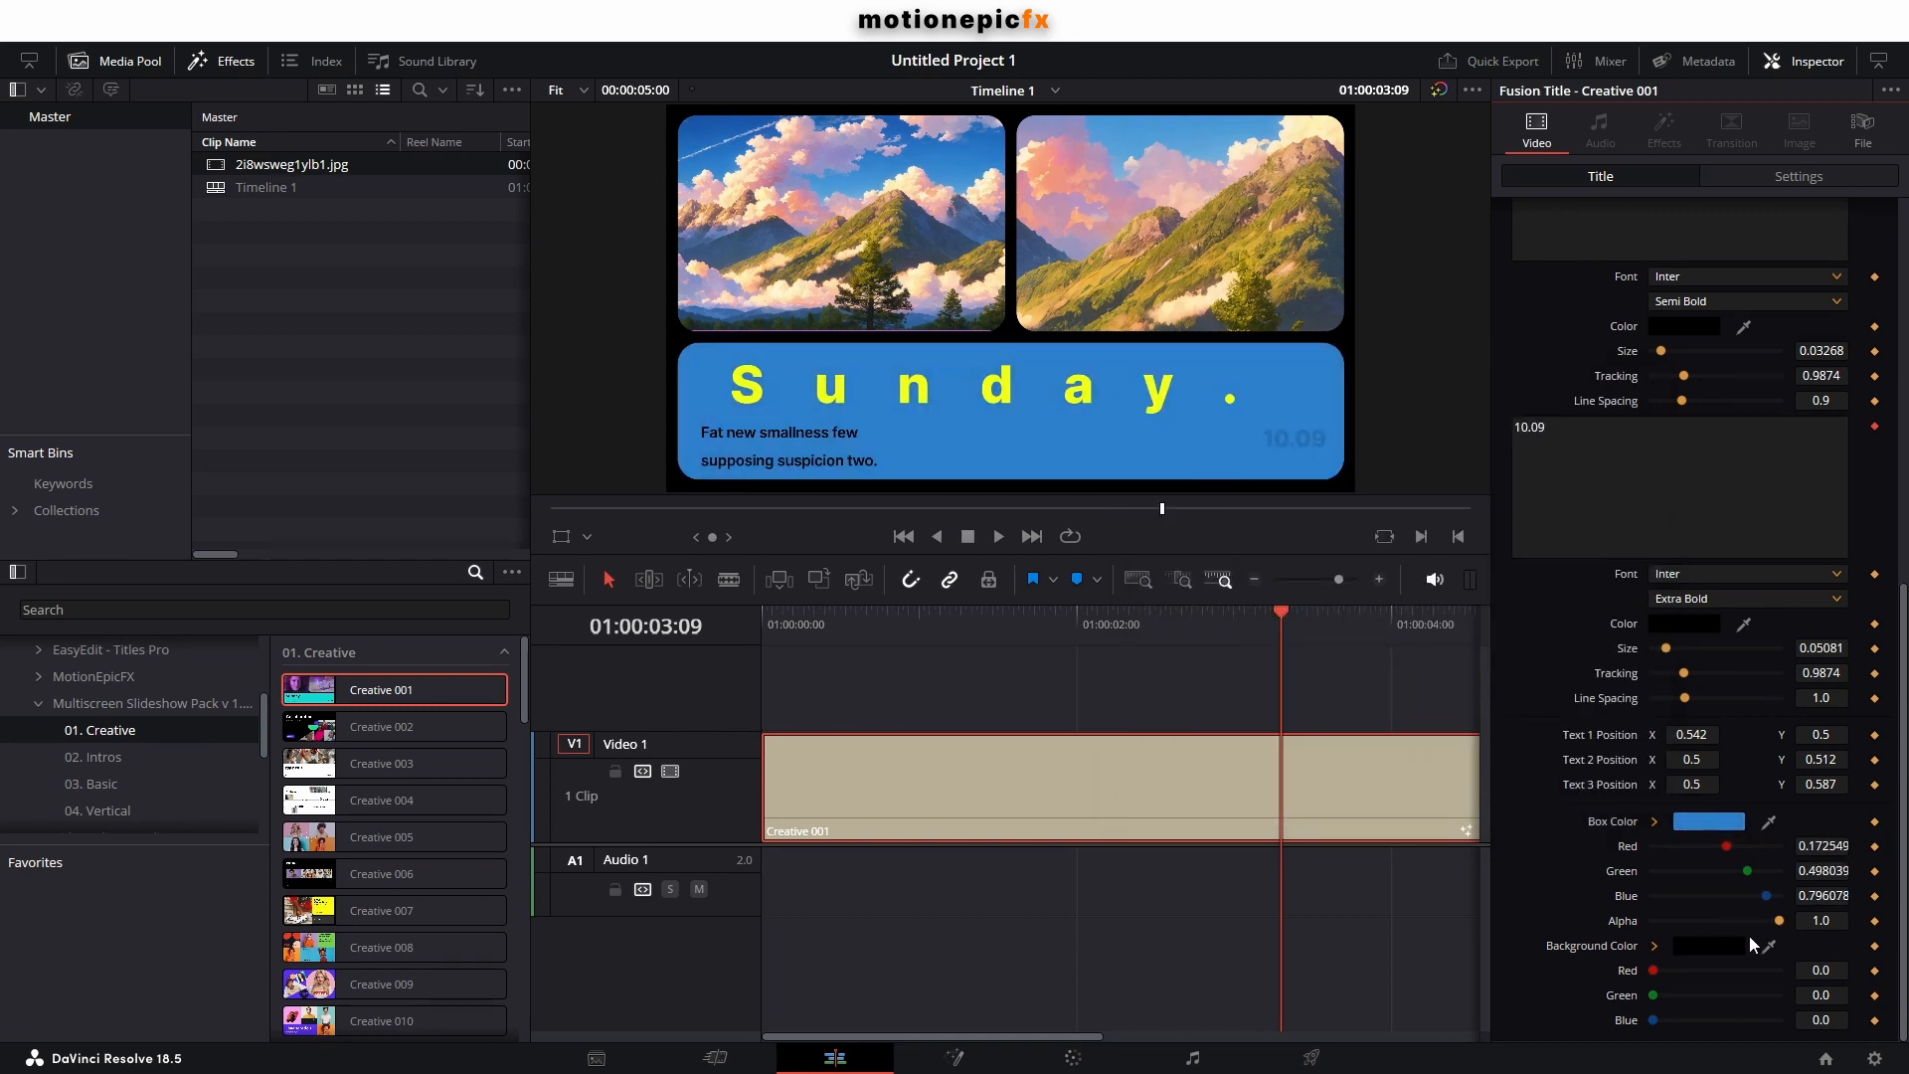
Try a red Background Color by raising its Red value to 1.0, and reset that value.
{"action": "left_click_drag", "start_coordinate": [1651, 970], "coordinate": [1780, 970]}
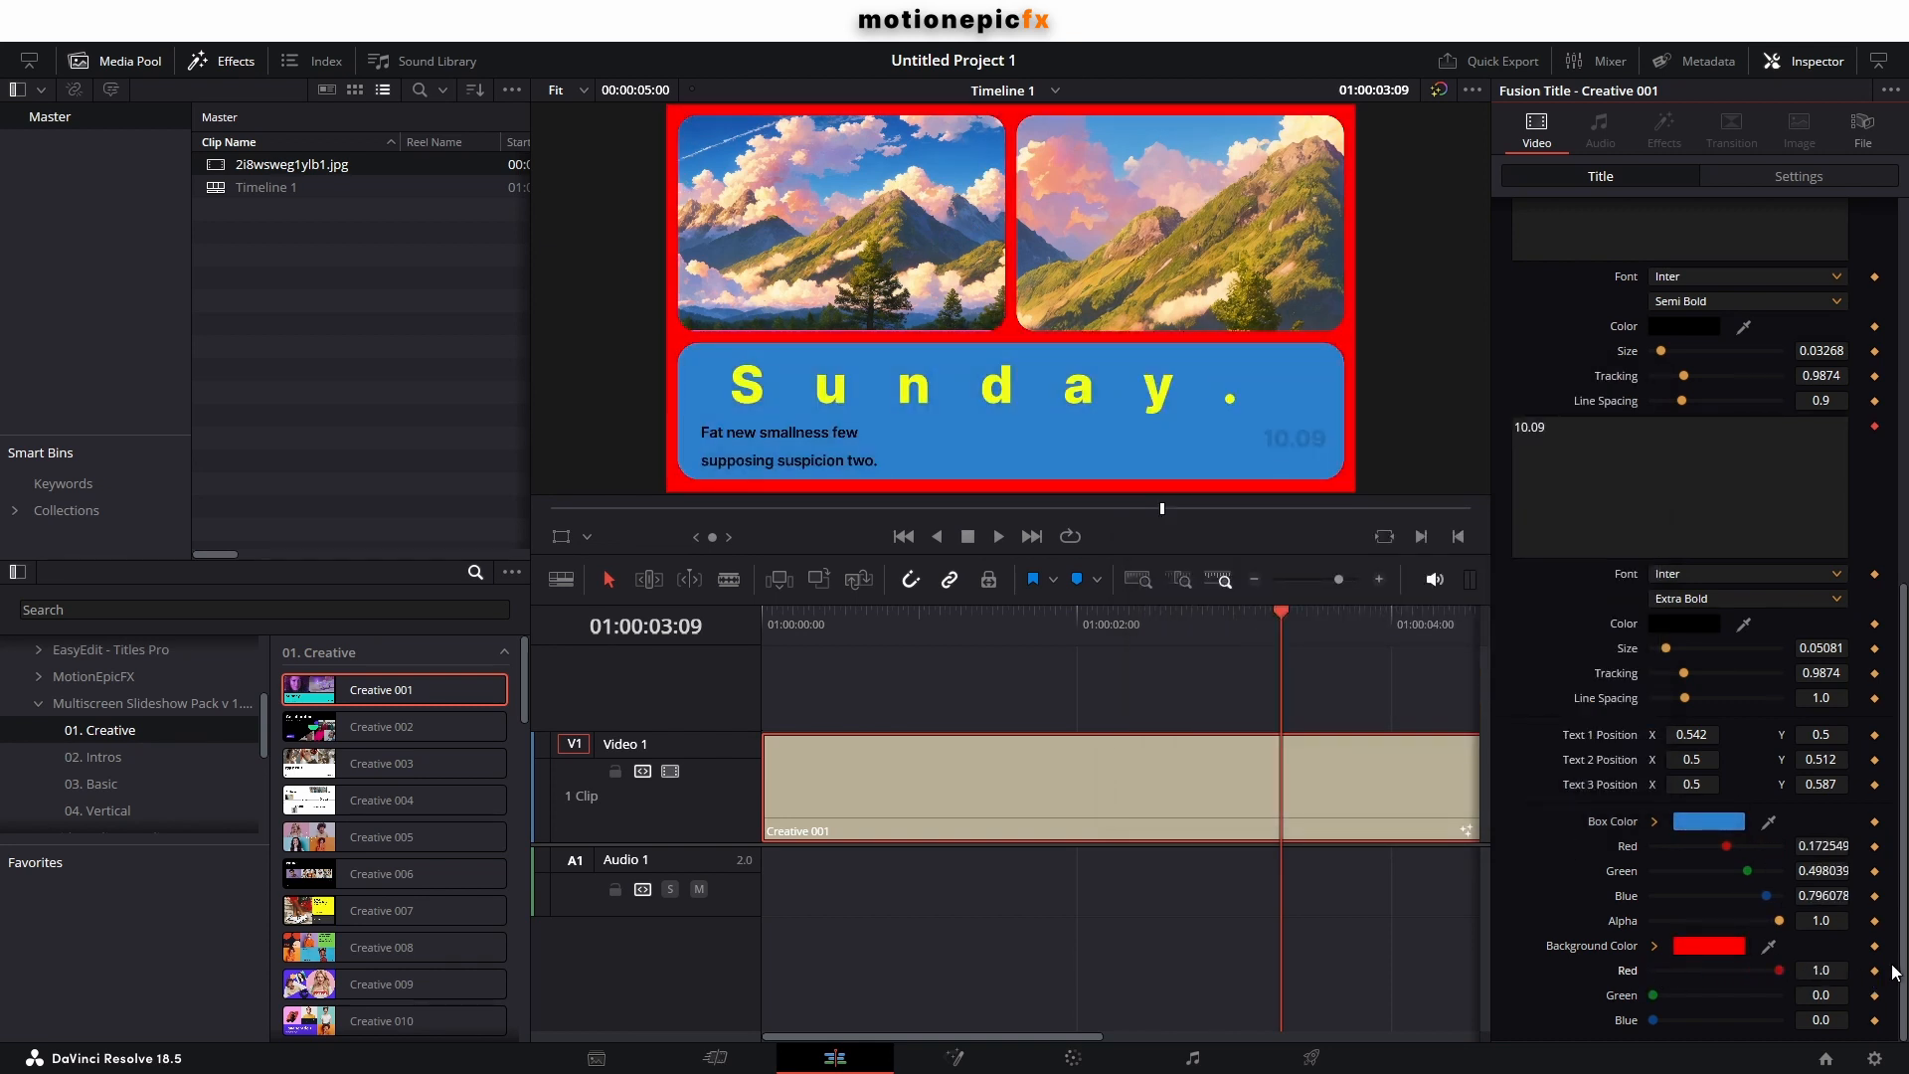
{"action": "scroll", "coordinate": [907, 250], "scroll_direction": "down", "scroll_amount": 1}
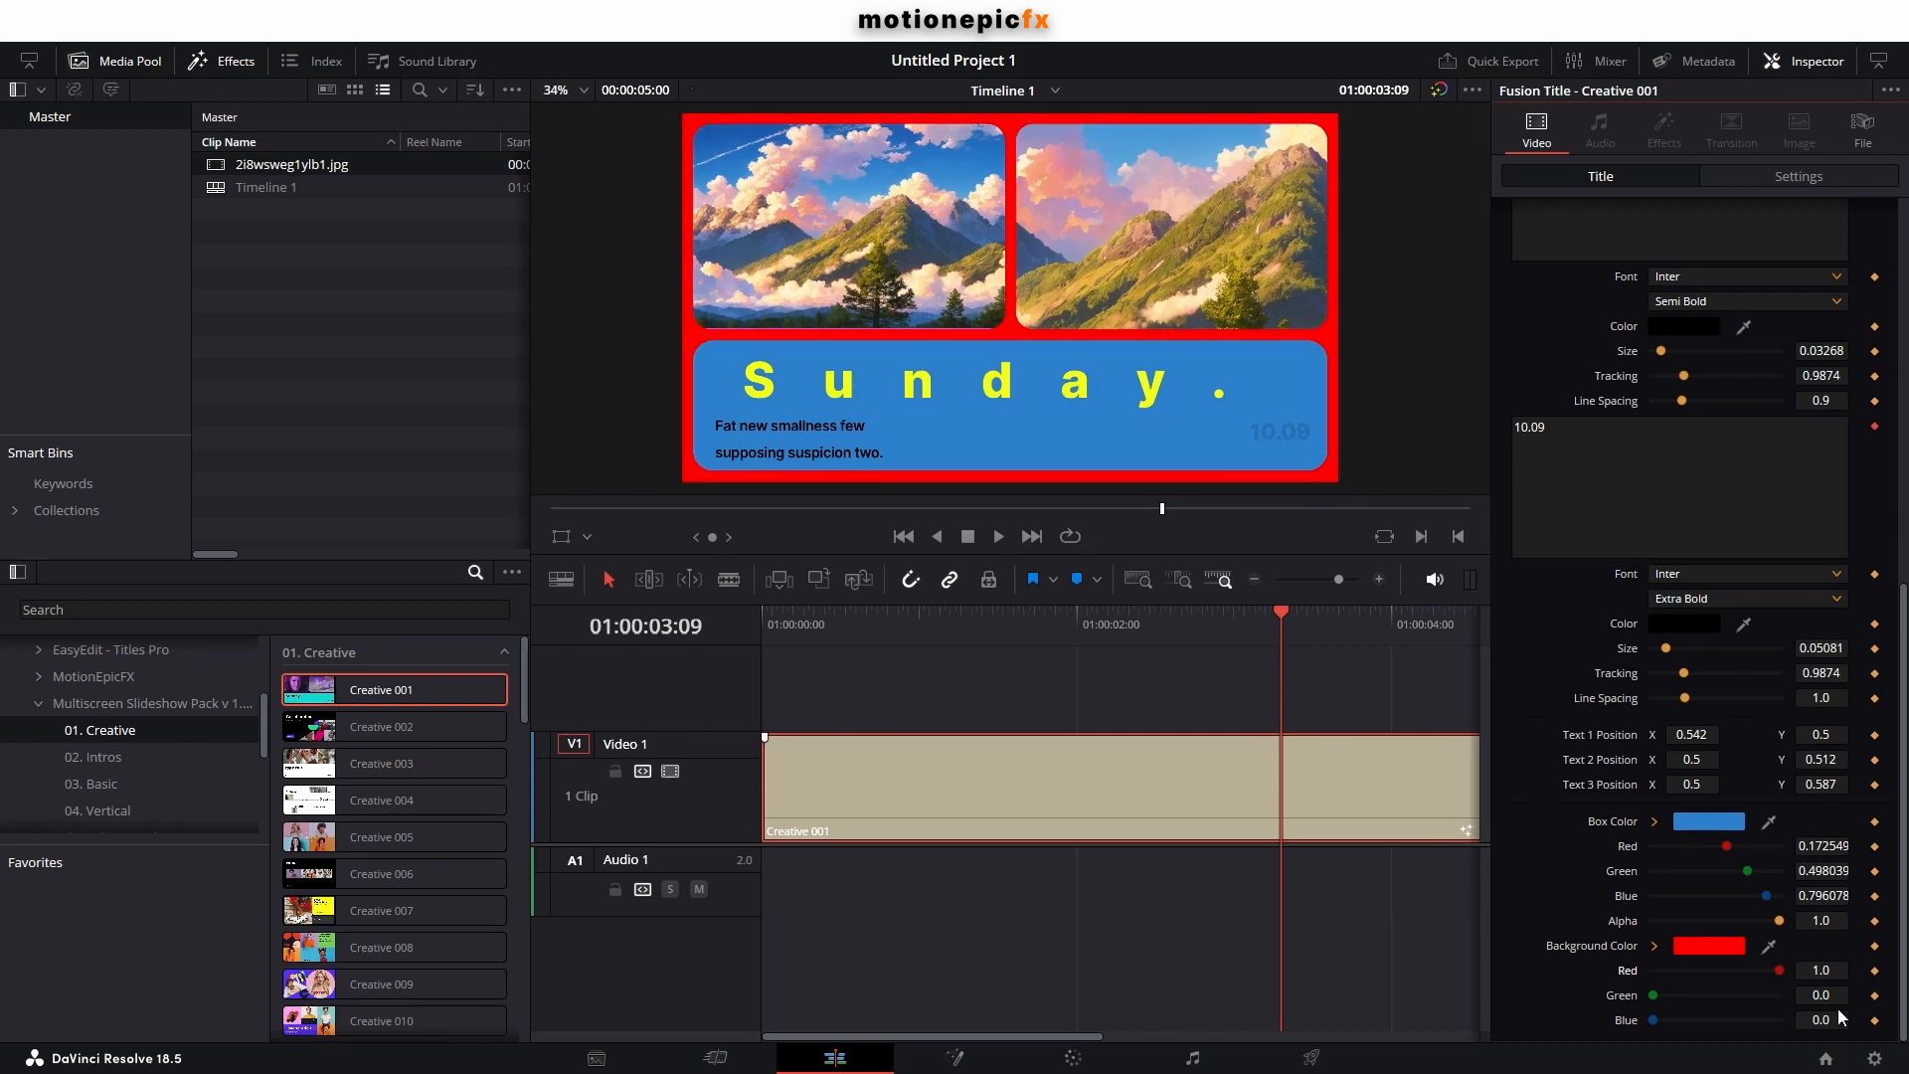
{"action": "double_click", "coordinate": [1780, 970]}
Move the Creative 001 title up to the second video track and place 2i8wsweg1ylb1.jpg beneath it on Video 1.
{"action": "left_click_drag", "start_coordinate": [844, 803], "coordinate": [827, 716]}
{"action": "left_click_drag", "start_coordinate": [274, 165], "coordinate": [761, 802]}
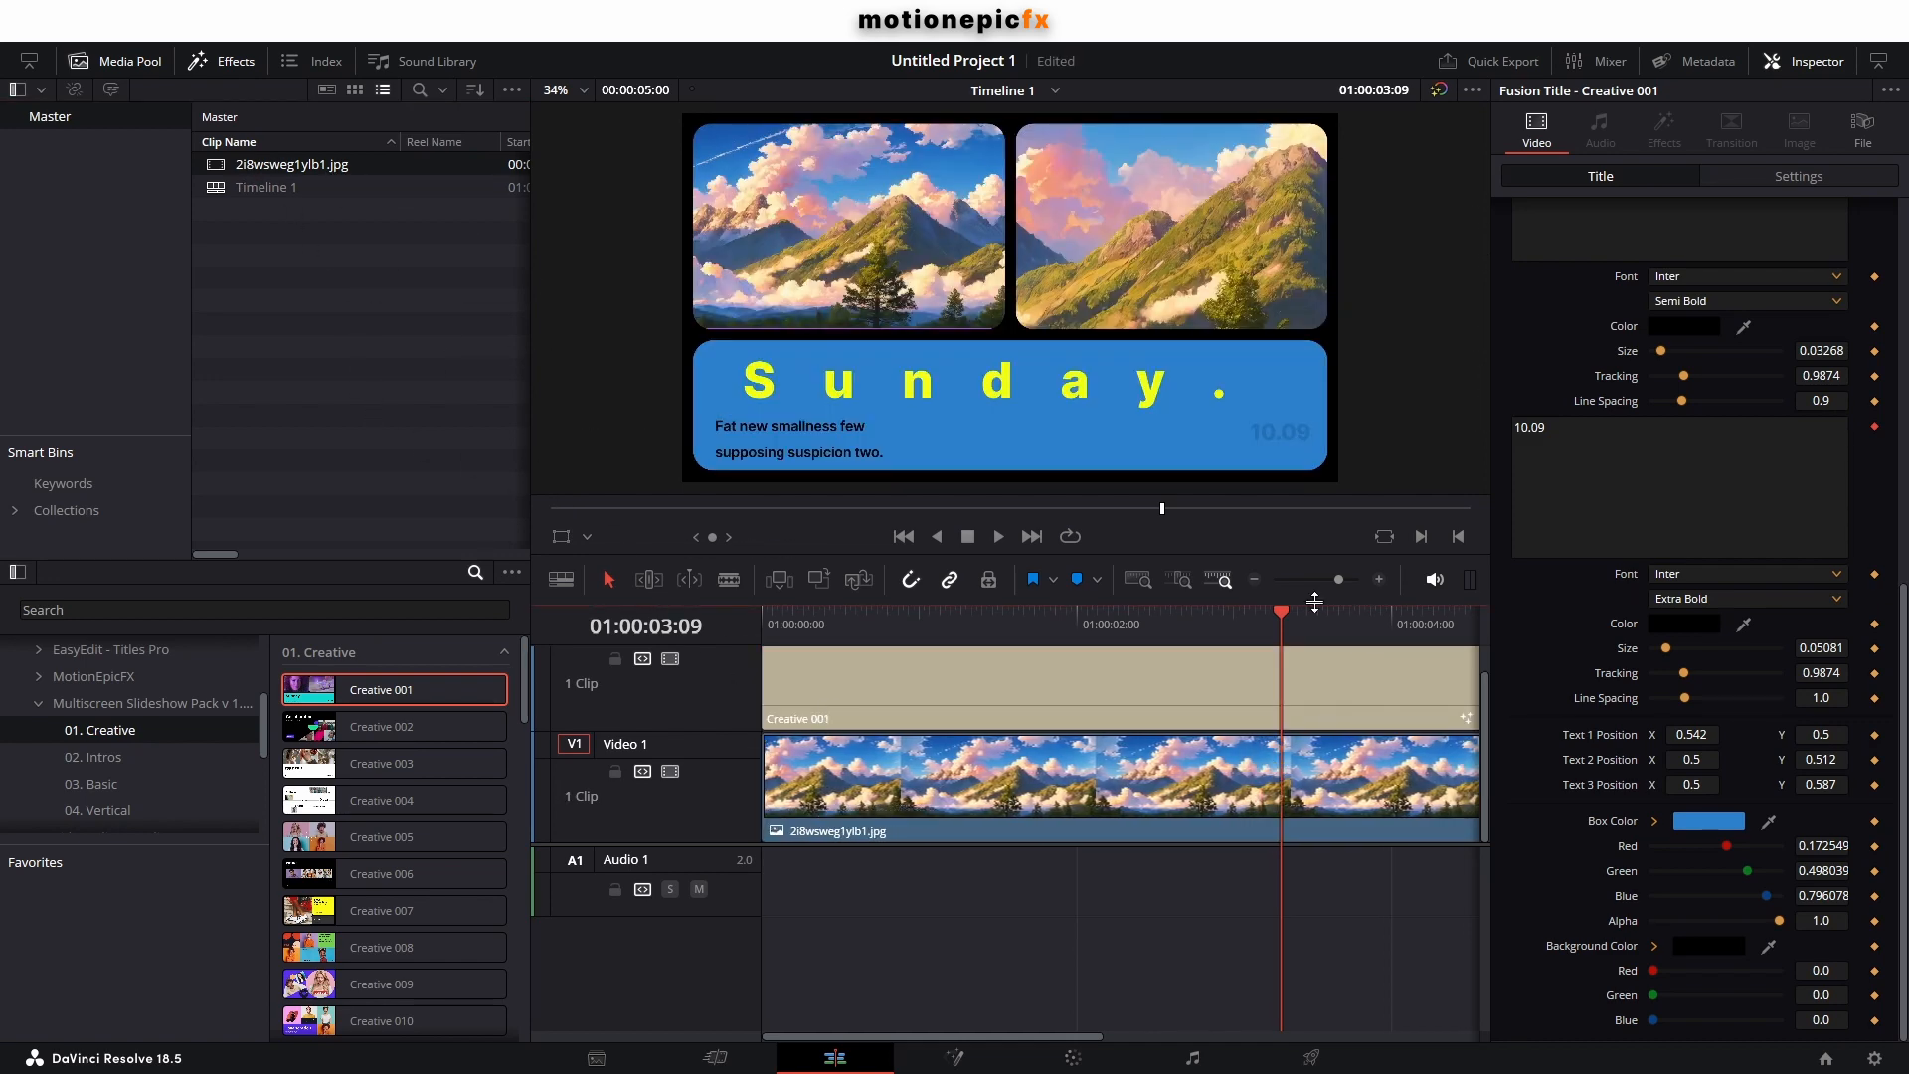
{"action": "left_click_drag", "start_coordinate": [1314, 579], "coordinate": [1335, 586]}
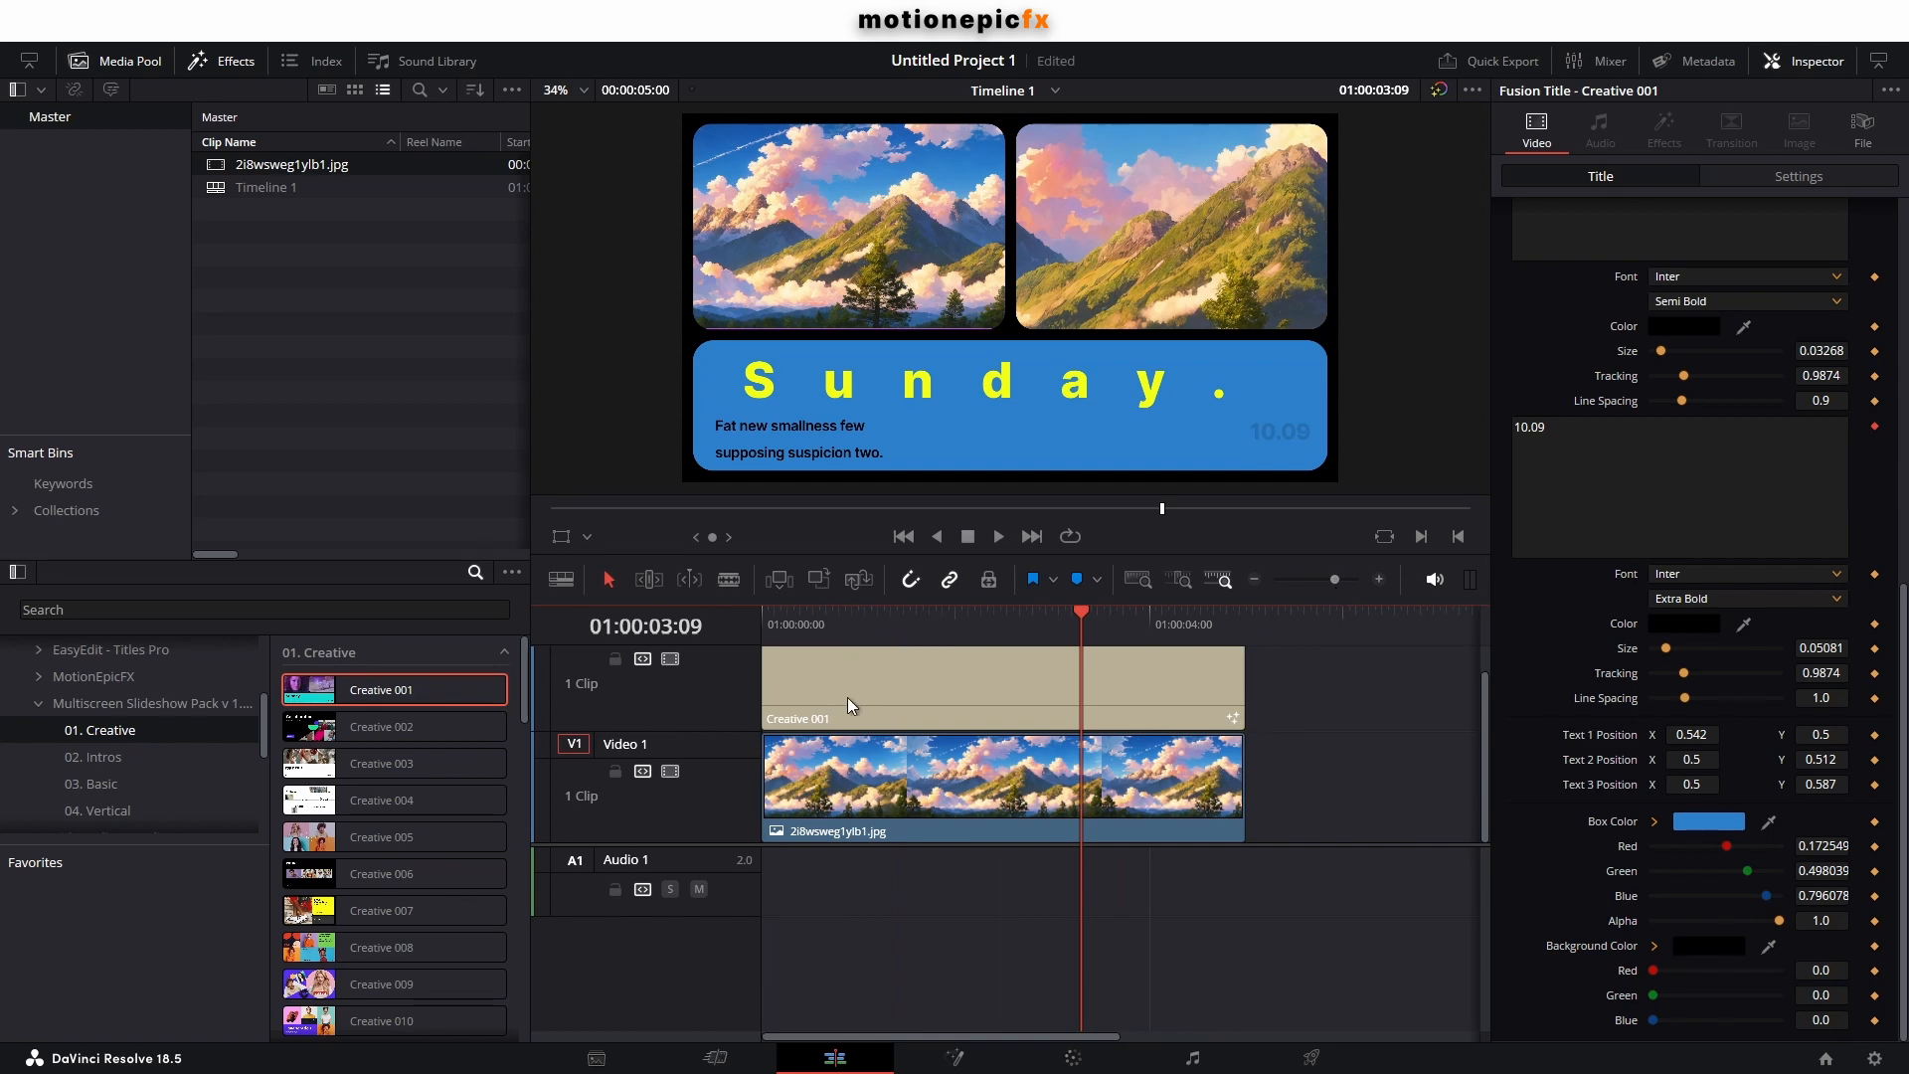
Shift the Creative 001 title about one second later on the timeline and show its Underlay Offset option.
{"action": "left_click_drag", "start_coordinate": [847, 696], "coordinate": [954, 708]}
{"action": "scroll", "coordinate": [1529, 671], "scroll_direction": "up", "scroll_amount": 4}
{"action": "scroll", "coordinate": [1529, 672], "scroll_direction": "up", "scroll_amount": 3}
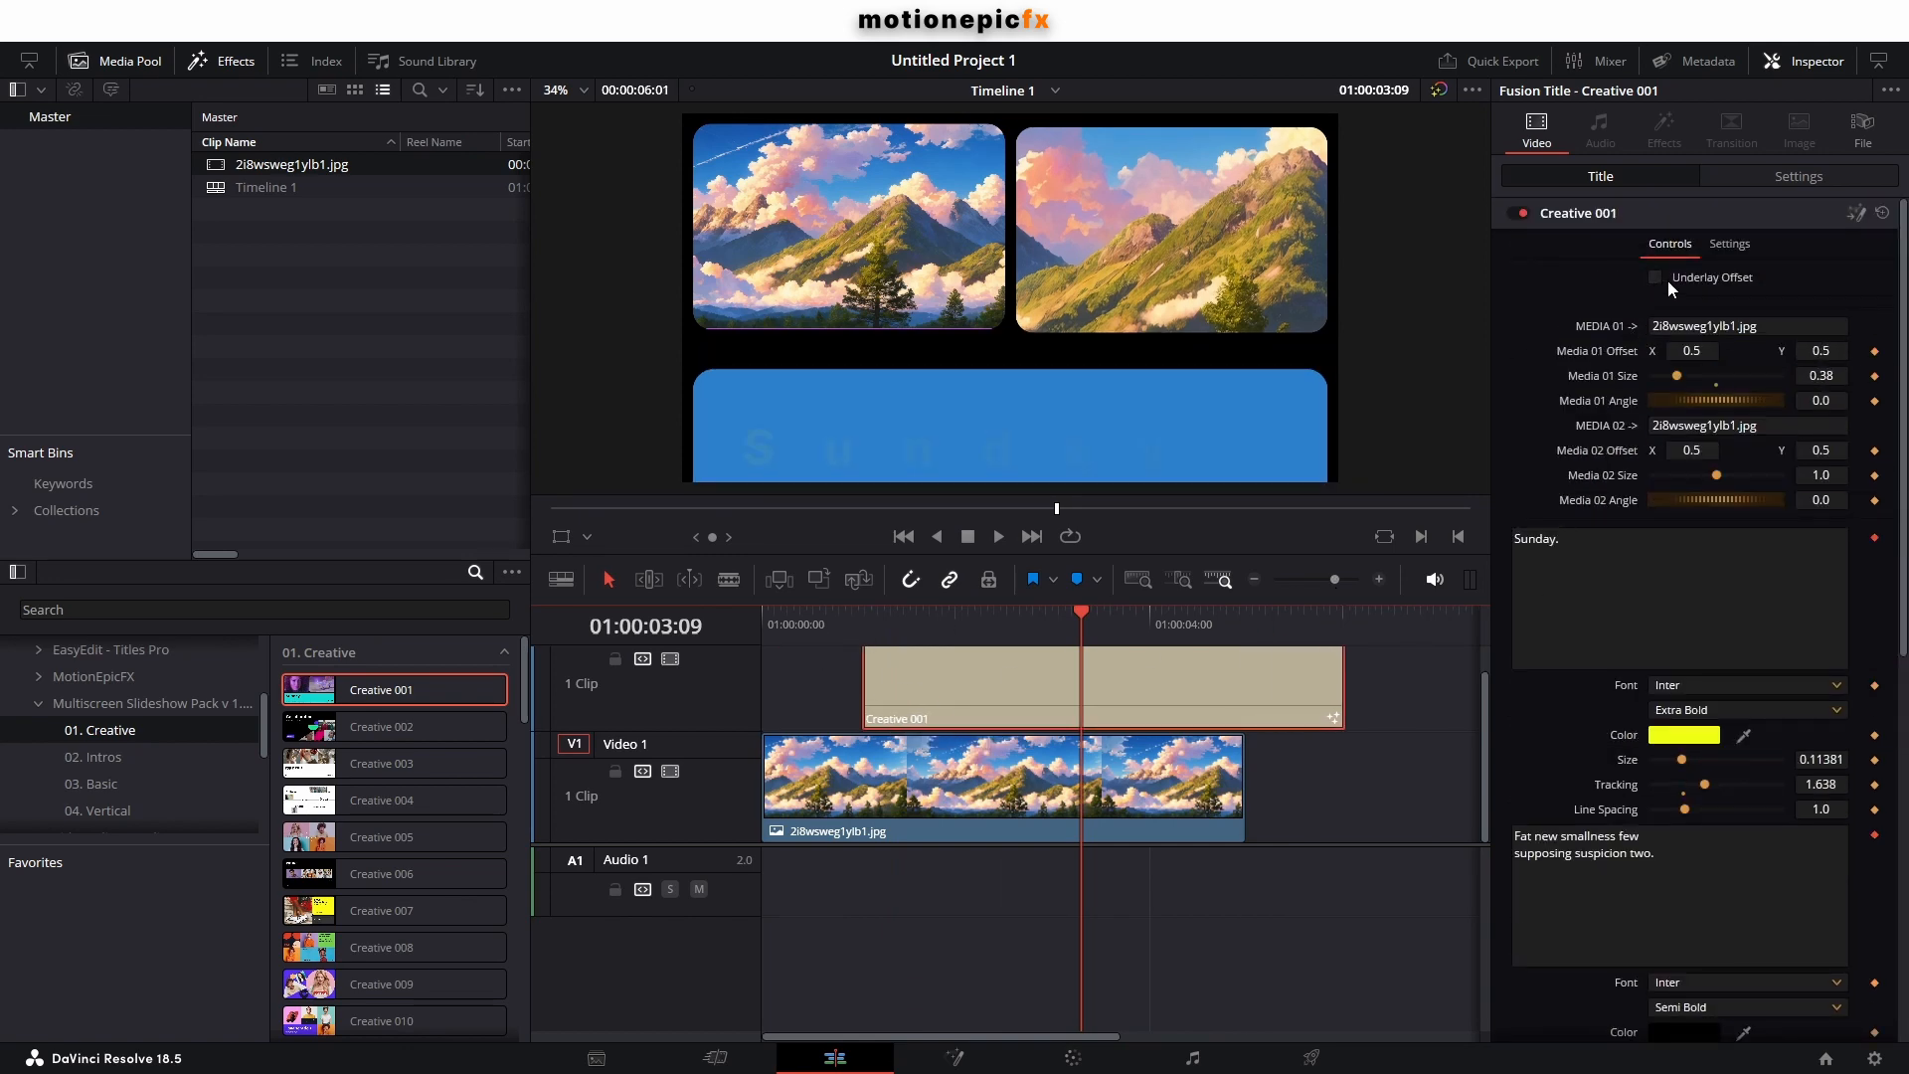
Scale the image clip on Video 1 to a Zoom of 1.370 in X and Y.
{"action": "left_click_drag", "start_coordinate": [831, 618], "coordinate": [841, 622]}
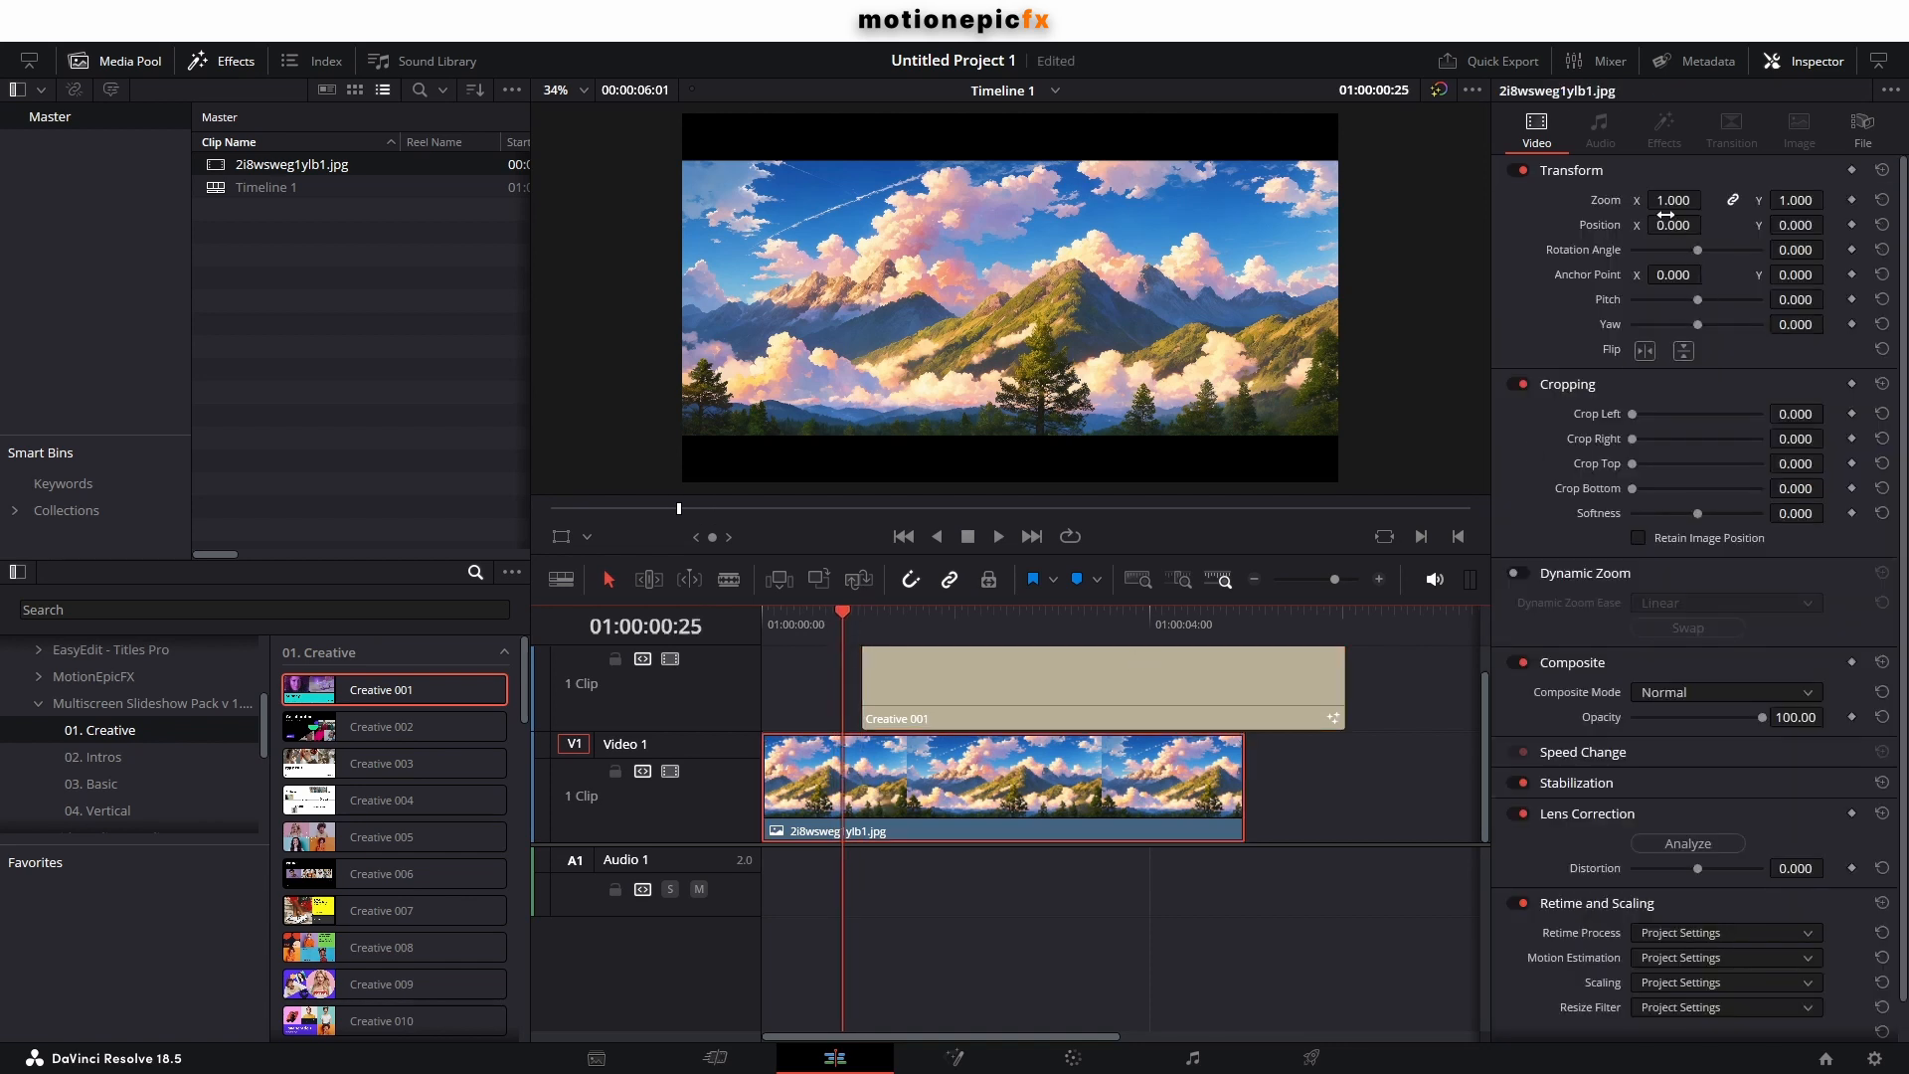
{"action": "left_click_drag", "start_coordinate": [1663, 211], "coordinate": [1707, 199]}
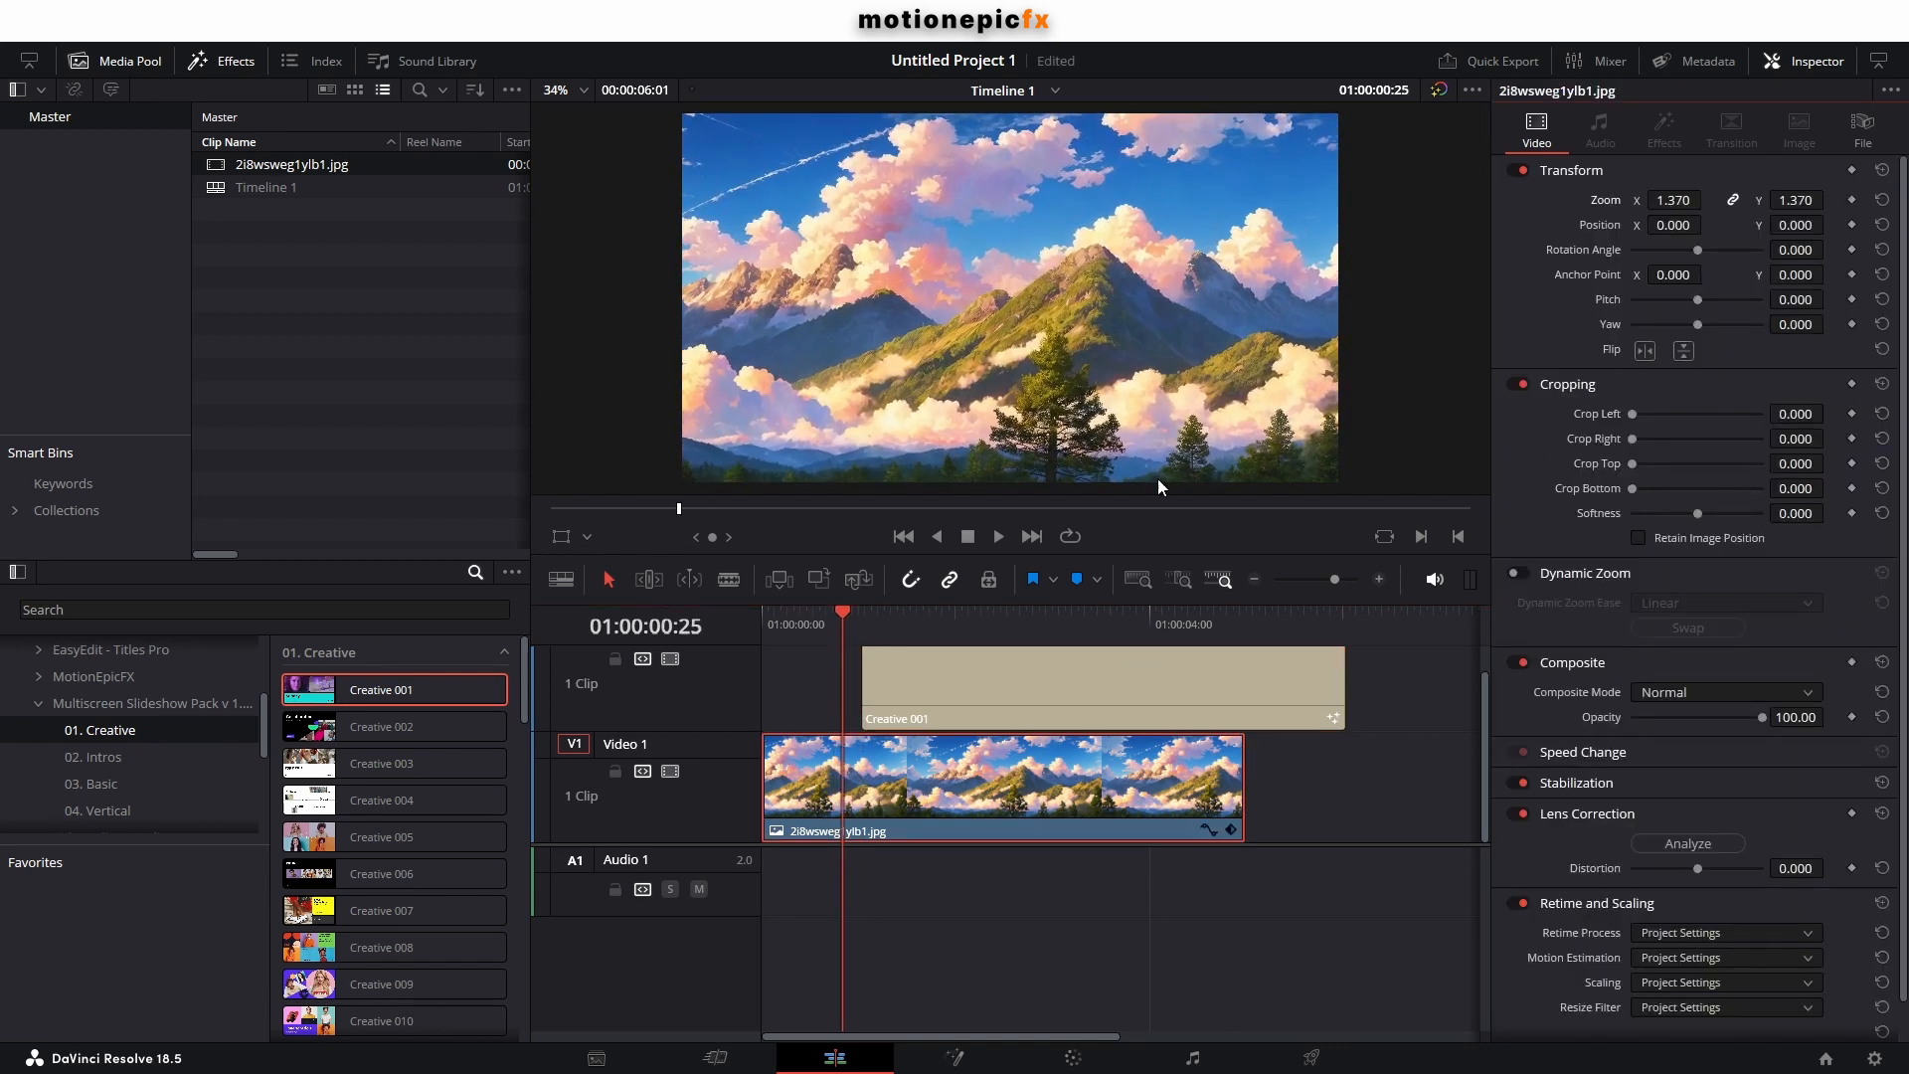
Play the transition from the image into the Creative 001 title, and return to just before the title starts.
{"action": "left_click_drag", "start_coordinate": [846, 616], "coordinate": [851, 623]}
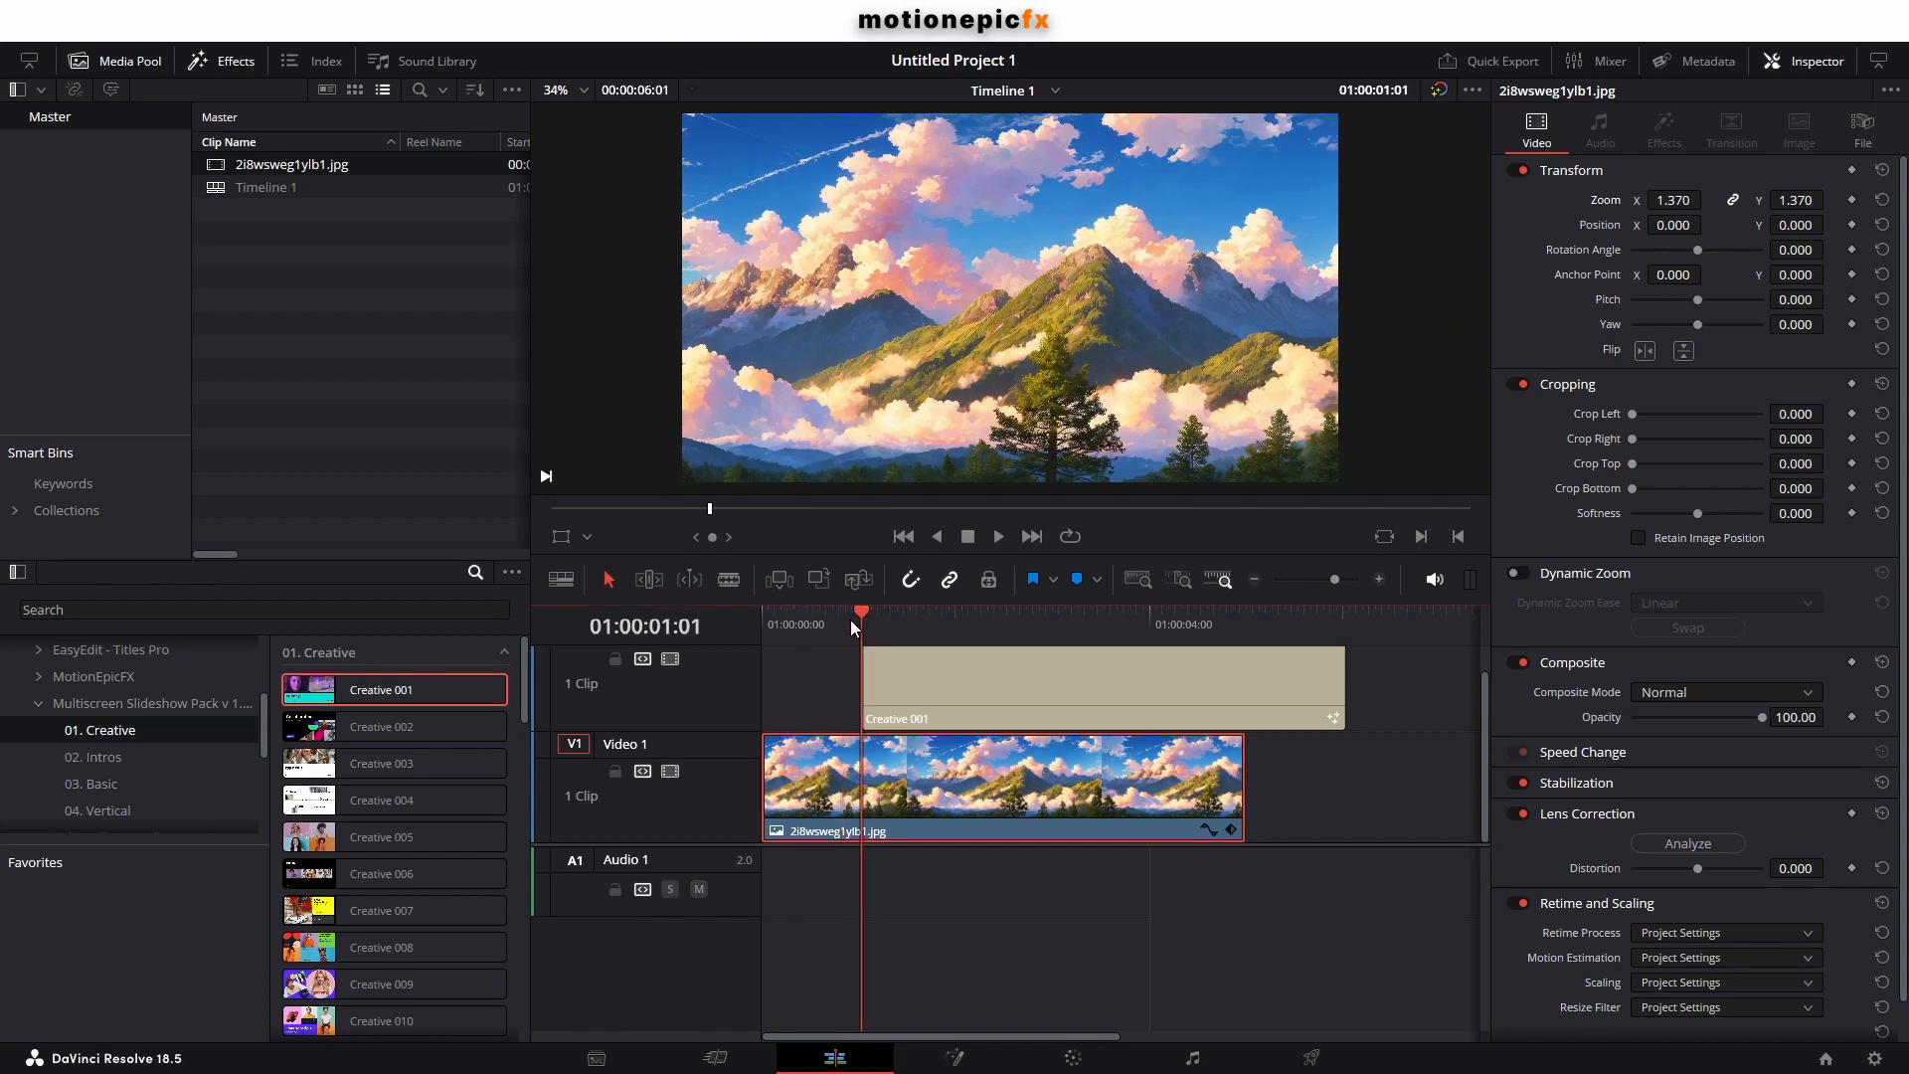
{"action": "key", "text": "space"}
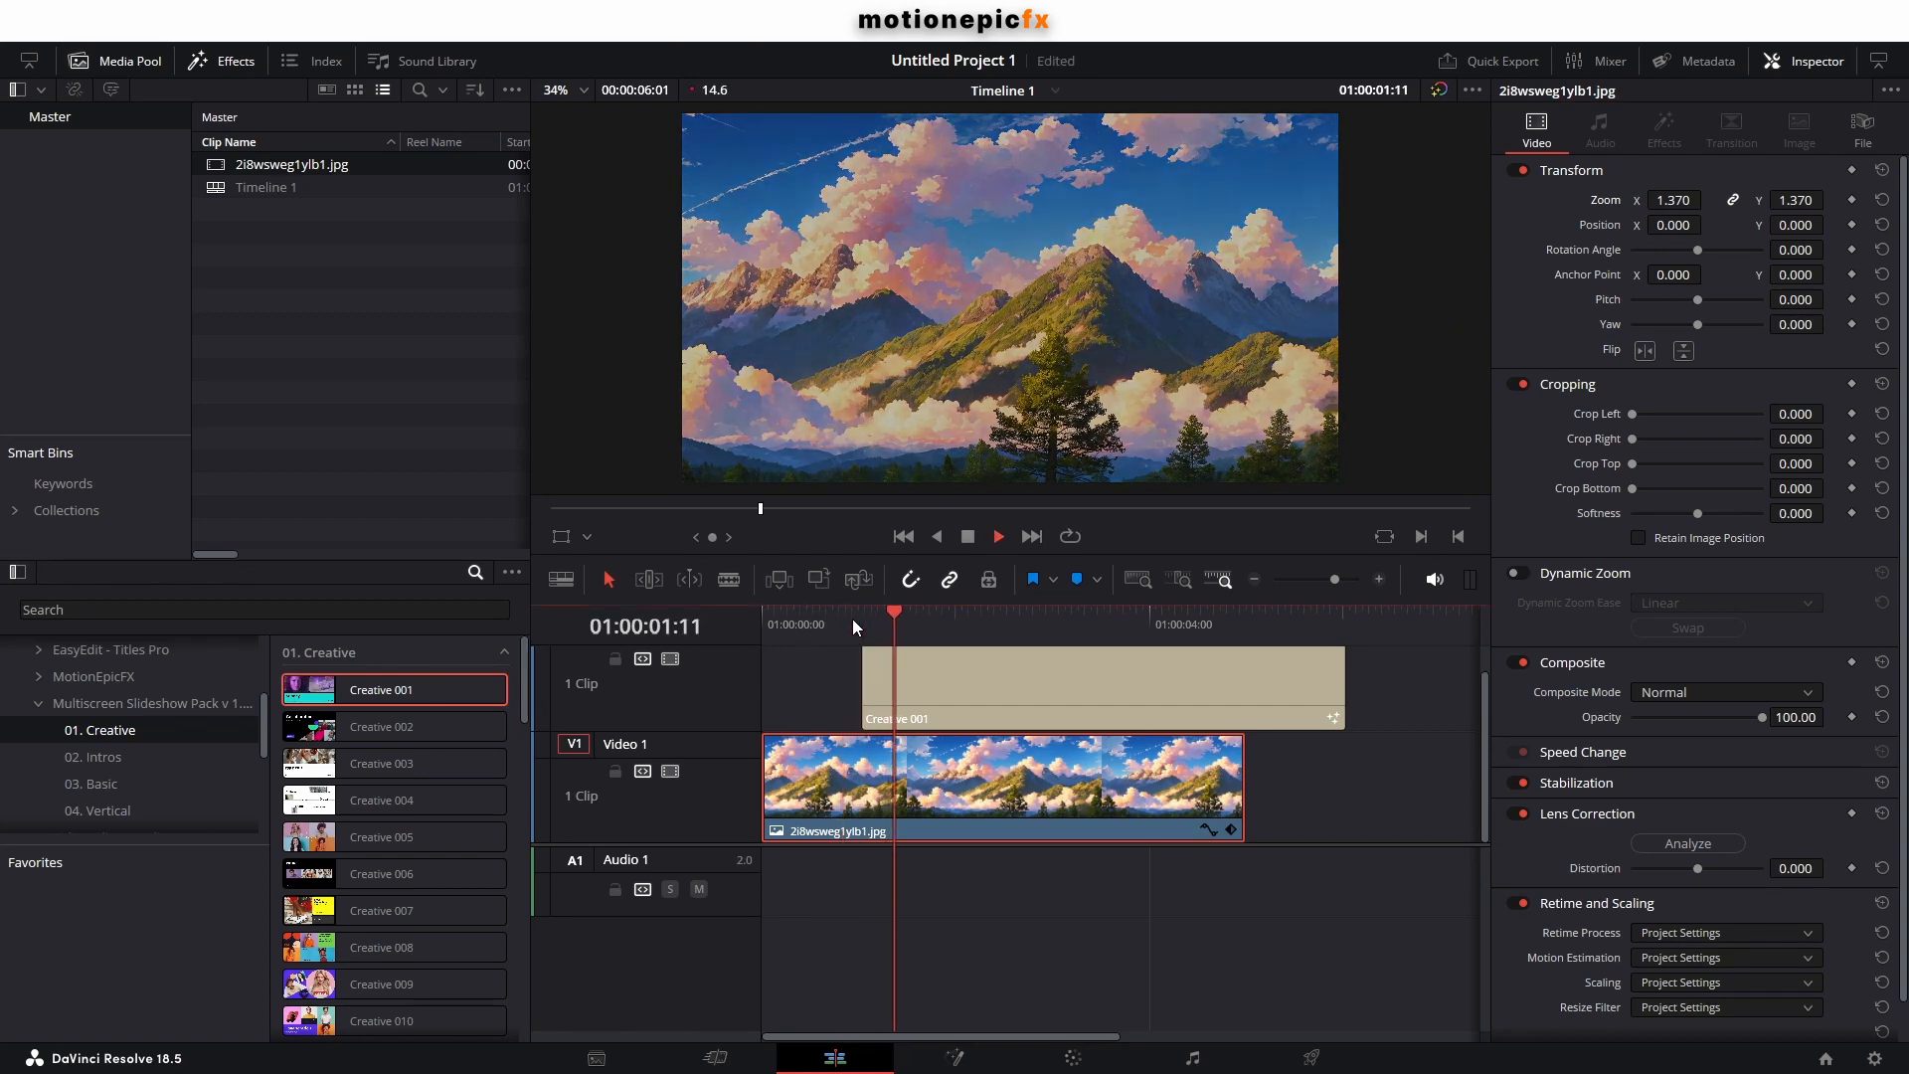
{"action": "left_click", "coordinate": [843, 614]}
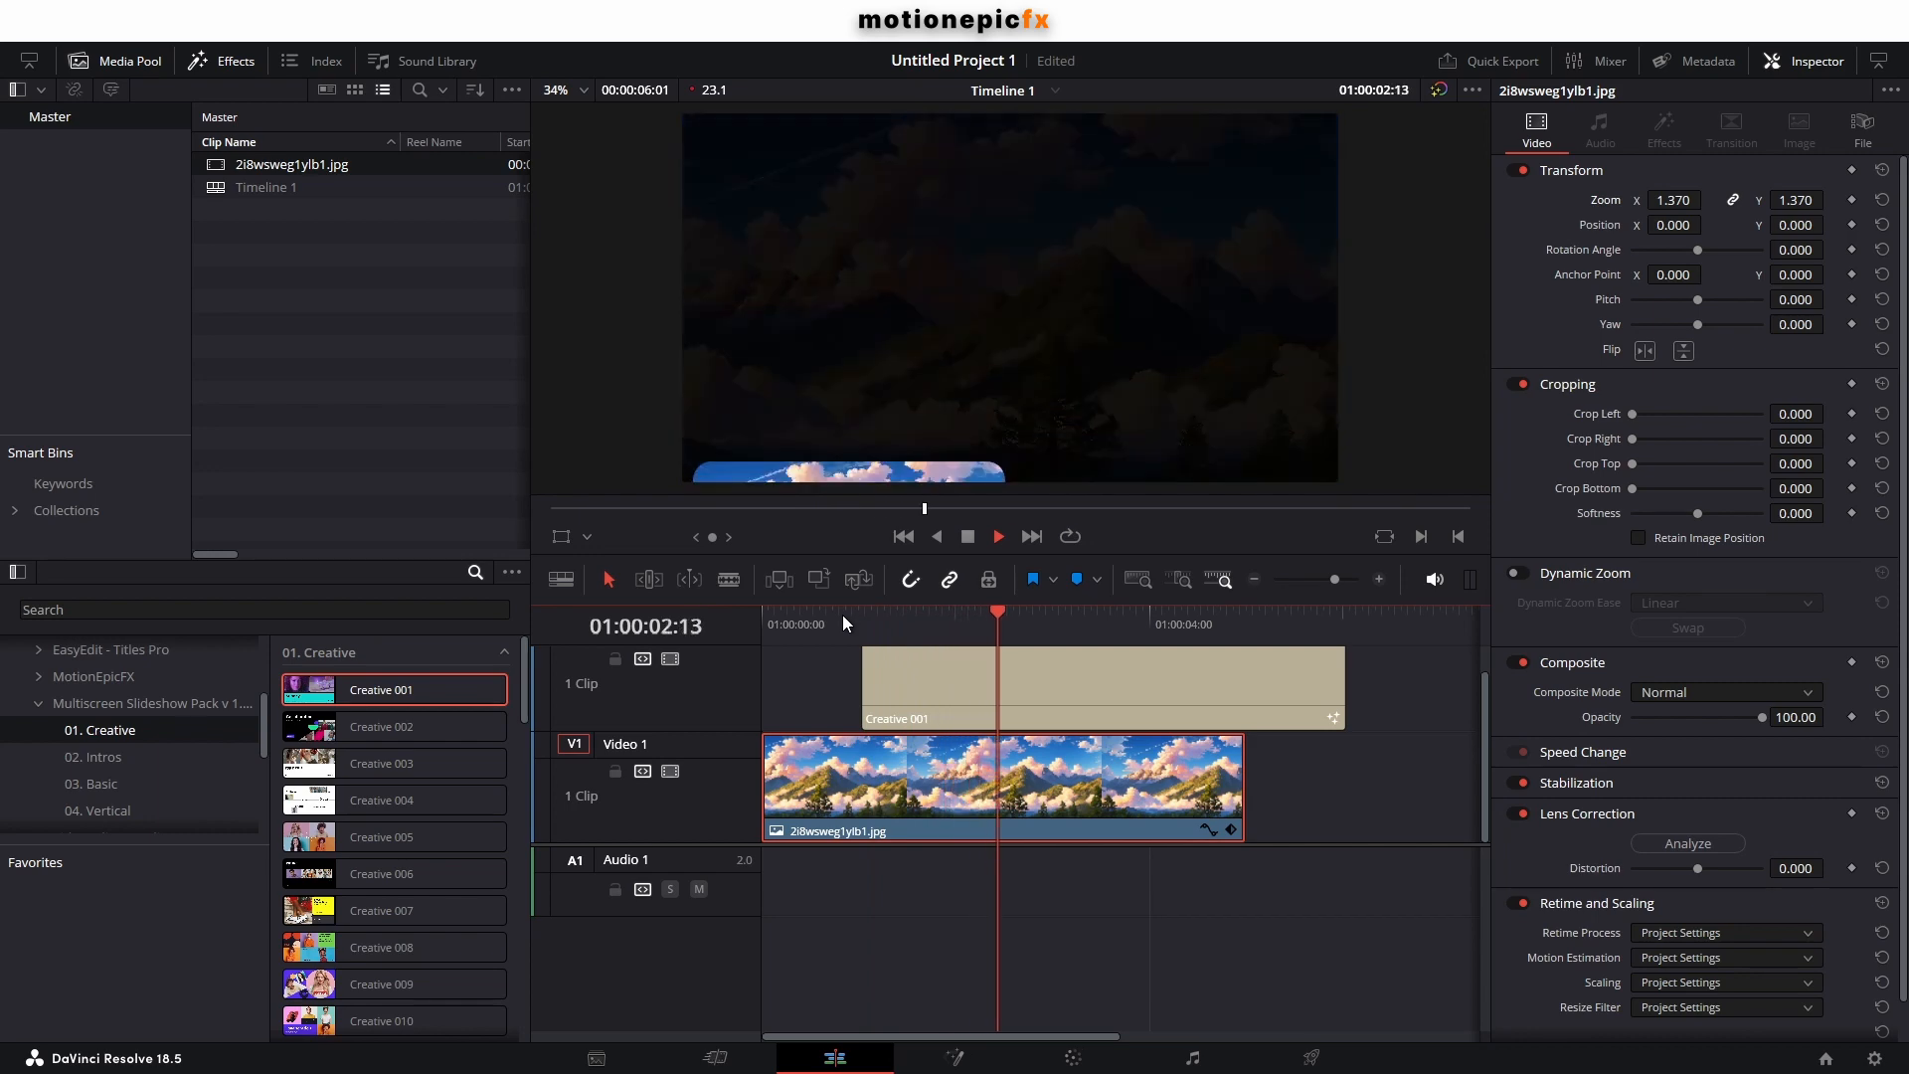
{"action": "left_click", "coordinate": [843, 614]}
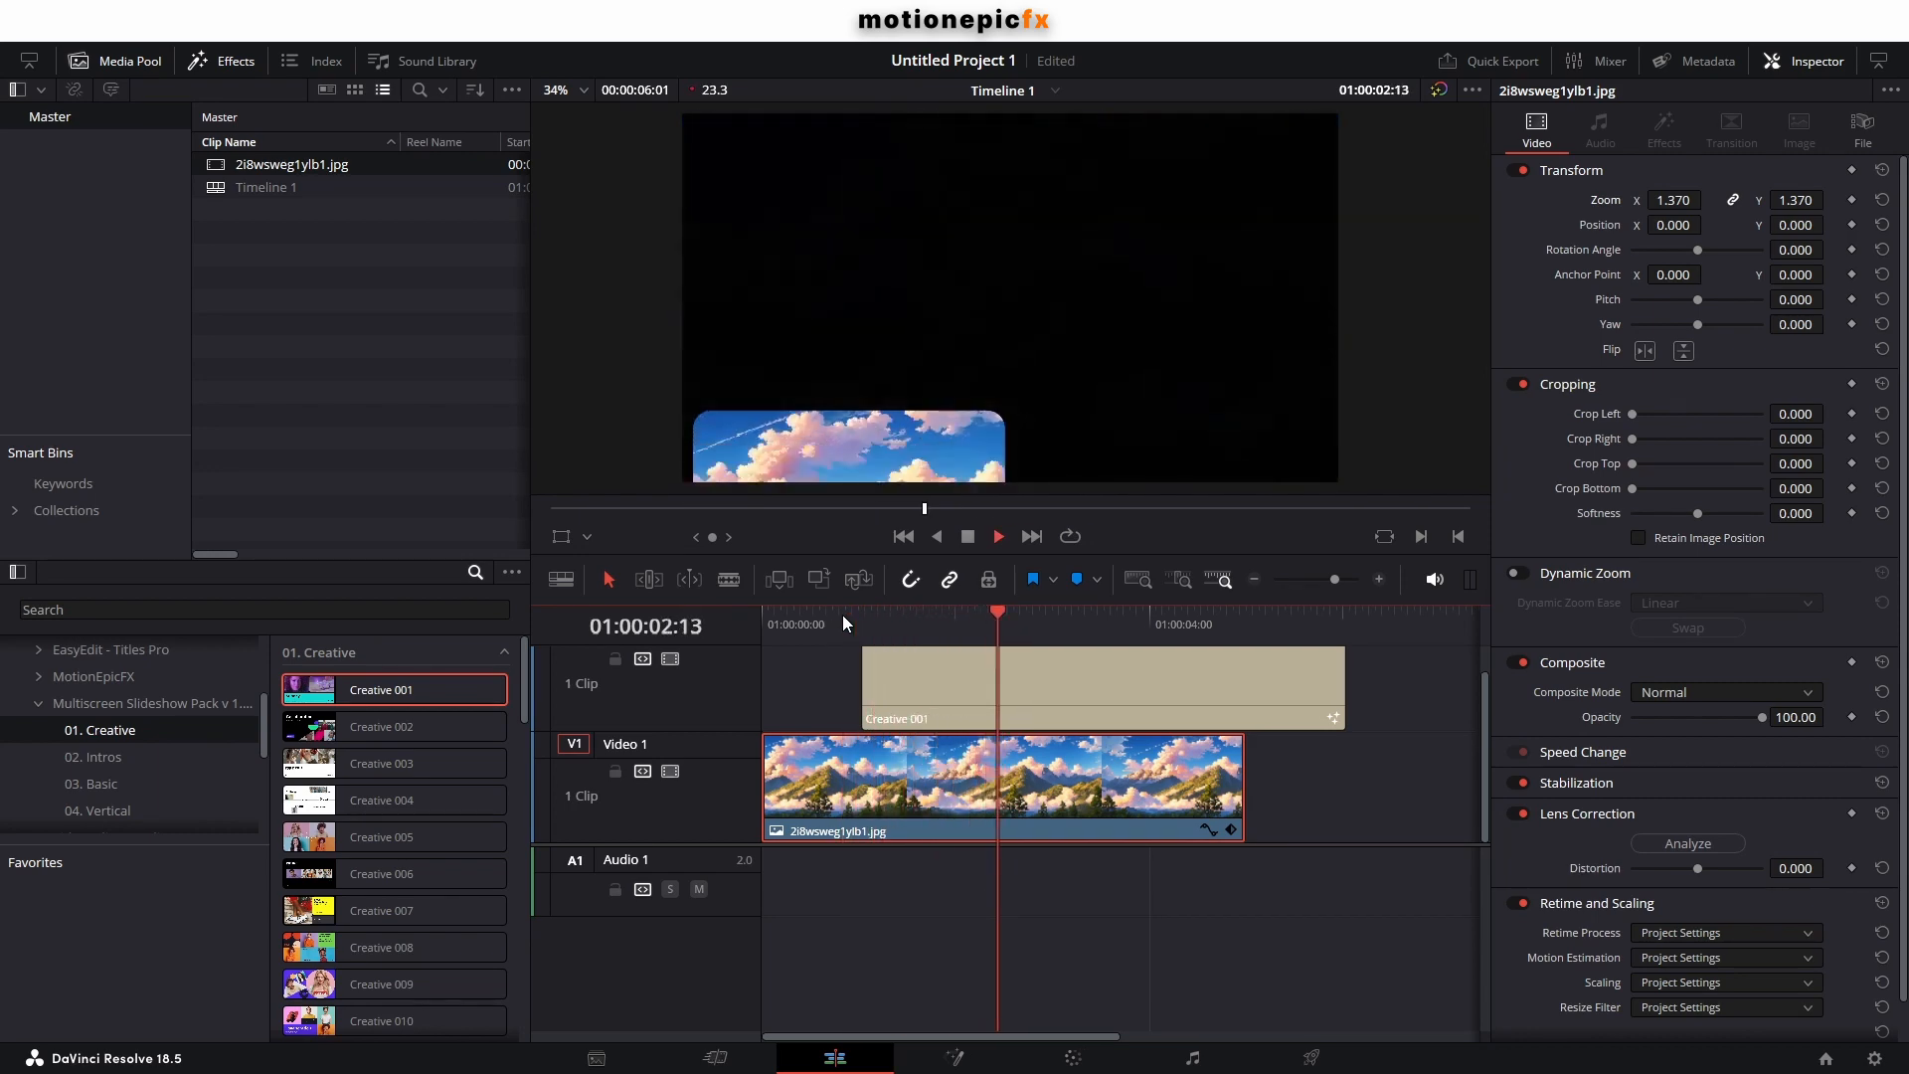
{"action": "key", "text": "space"}
{"action": "left_click", "coordinate": [843, 615]}
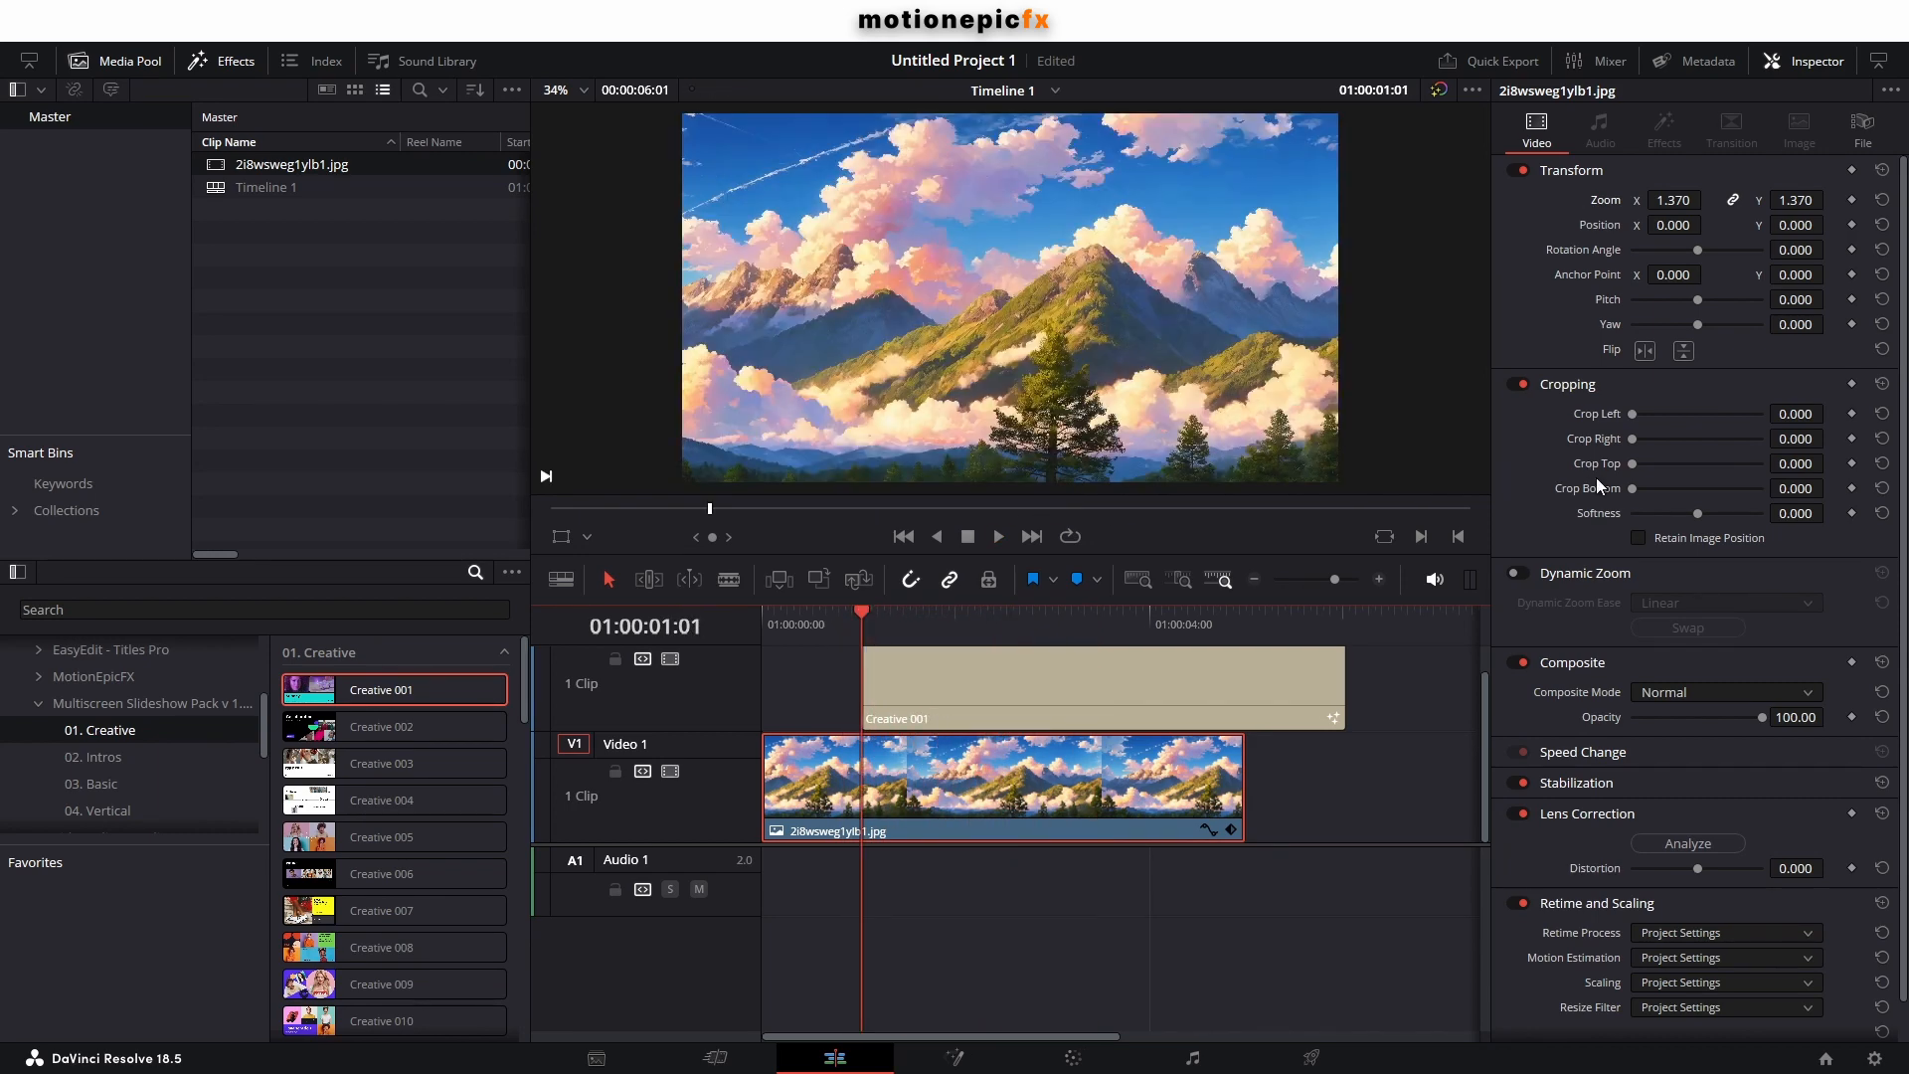
Enable Underlay Offset for the Creative 001 title, preview the transition and save the project.
{"action": "left_click", "coordinate": [1072, 710]}
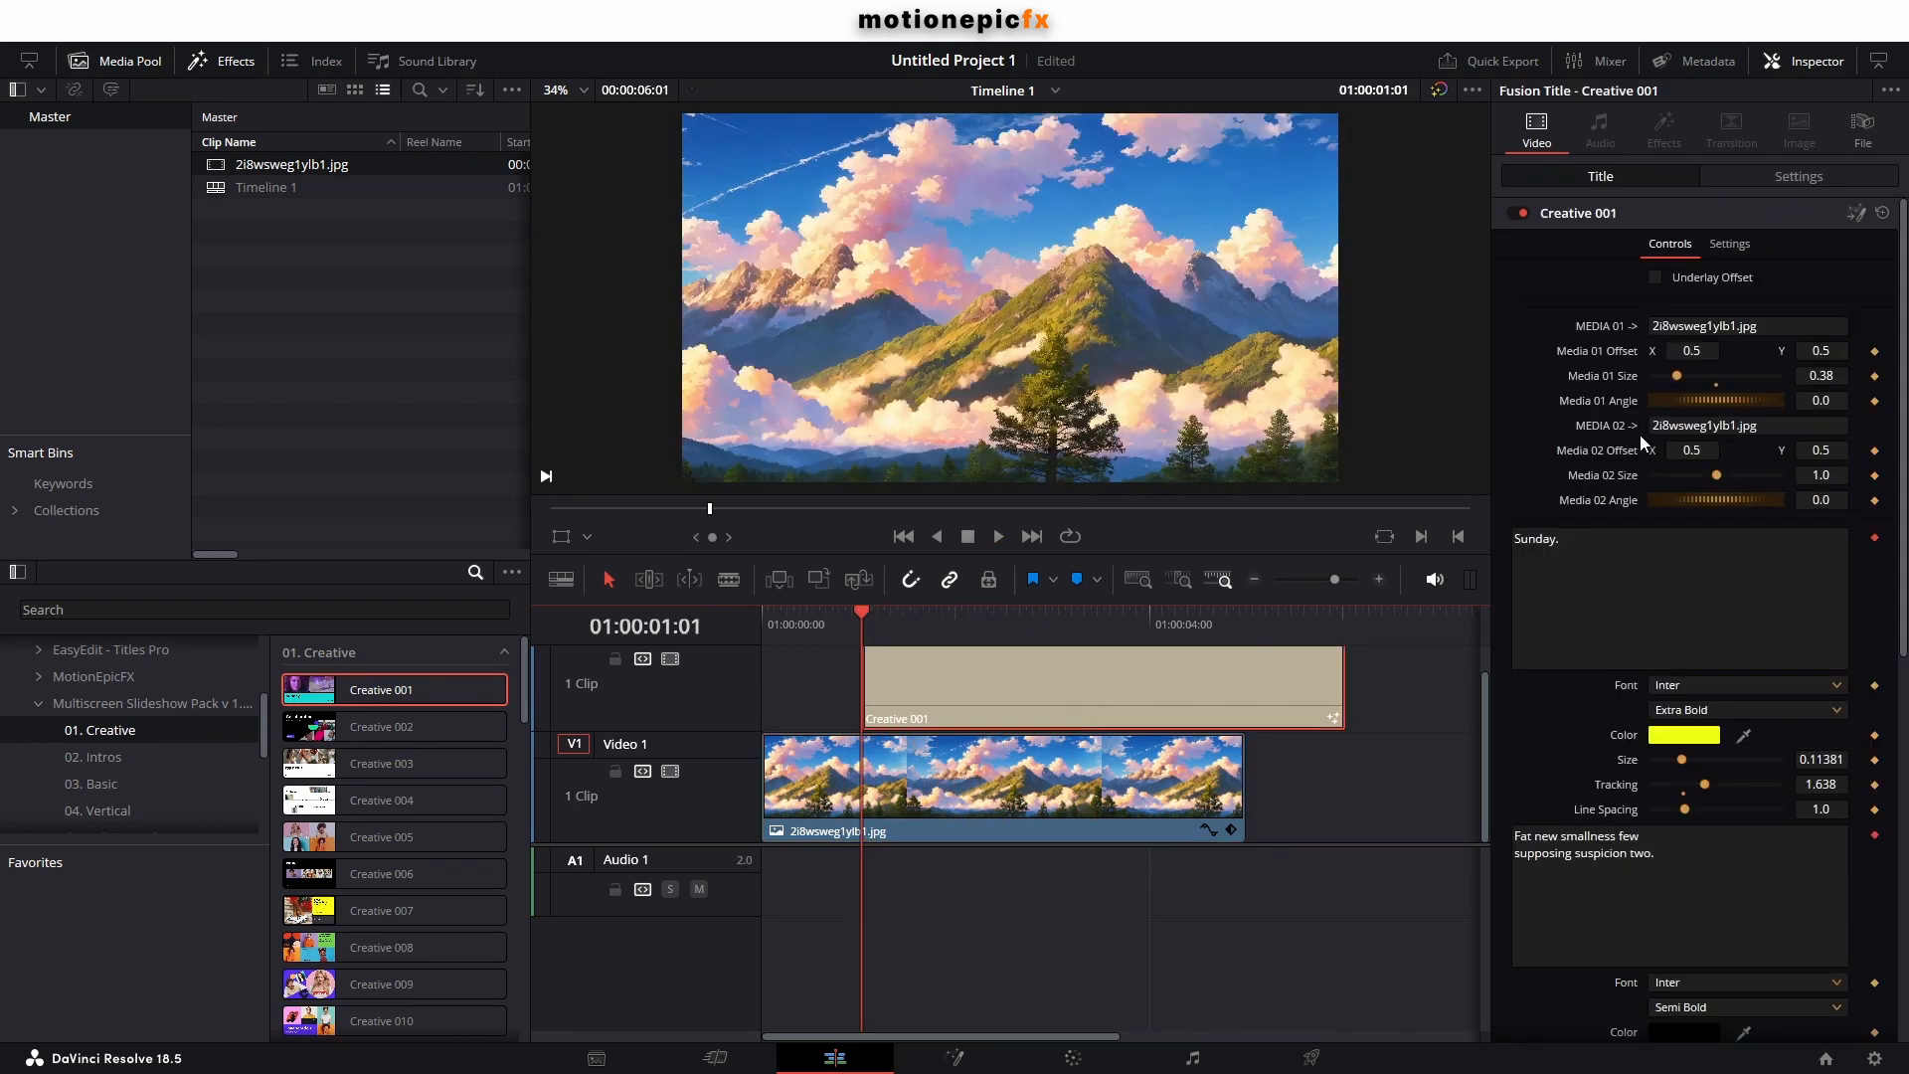
{"action": "left_click", "coordinate": [1653, 277]}
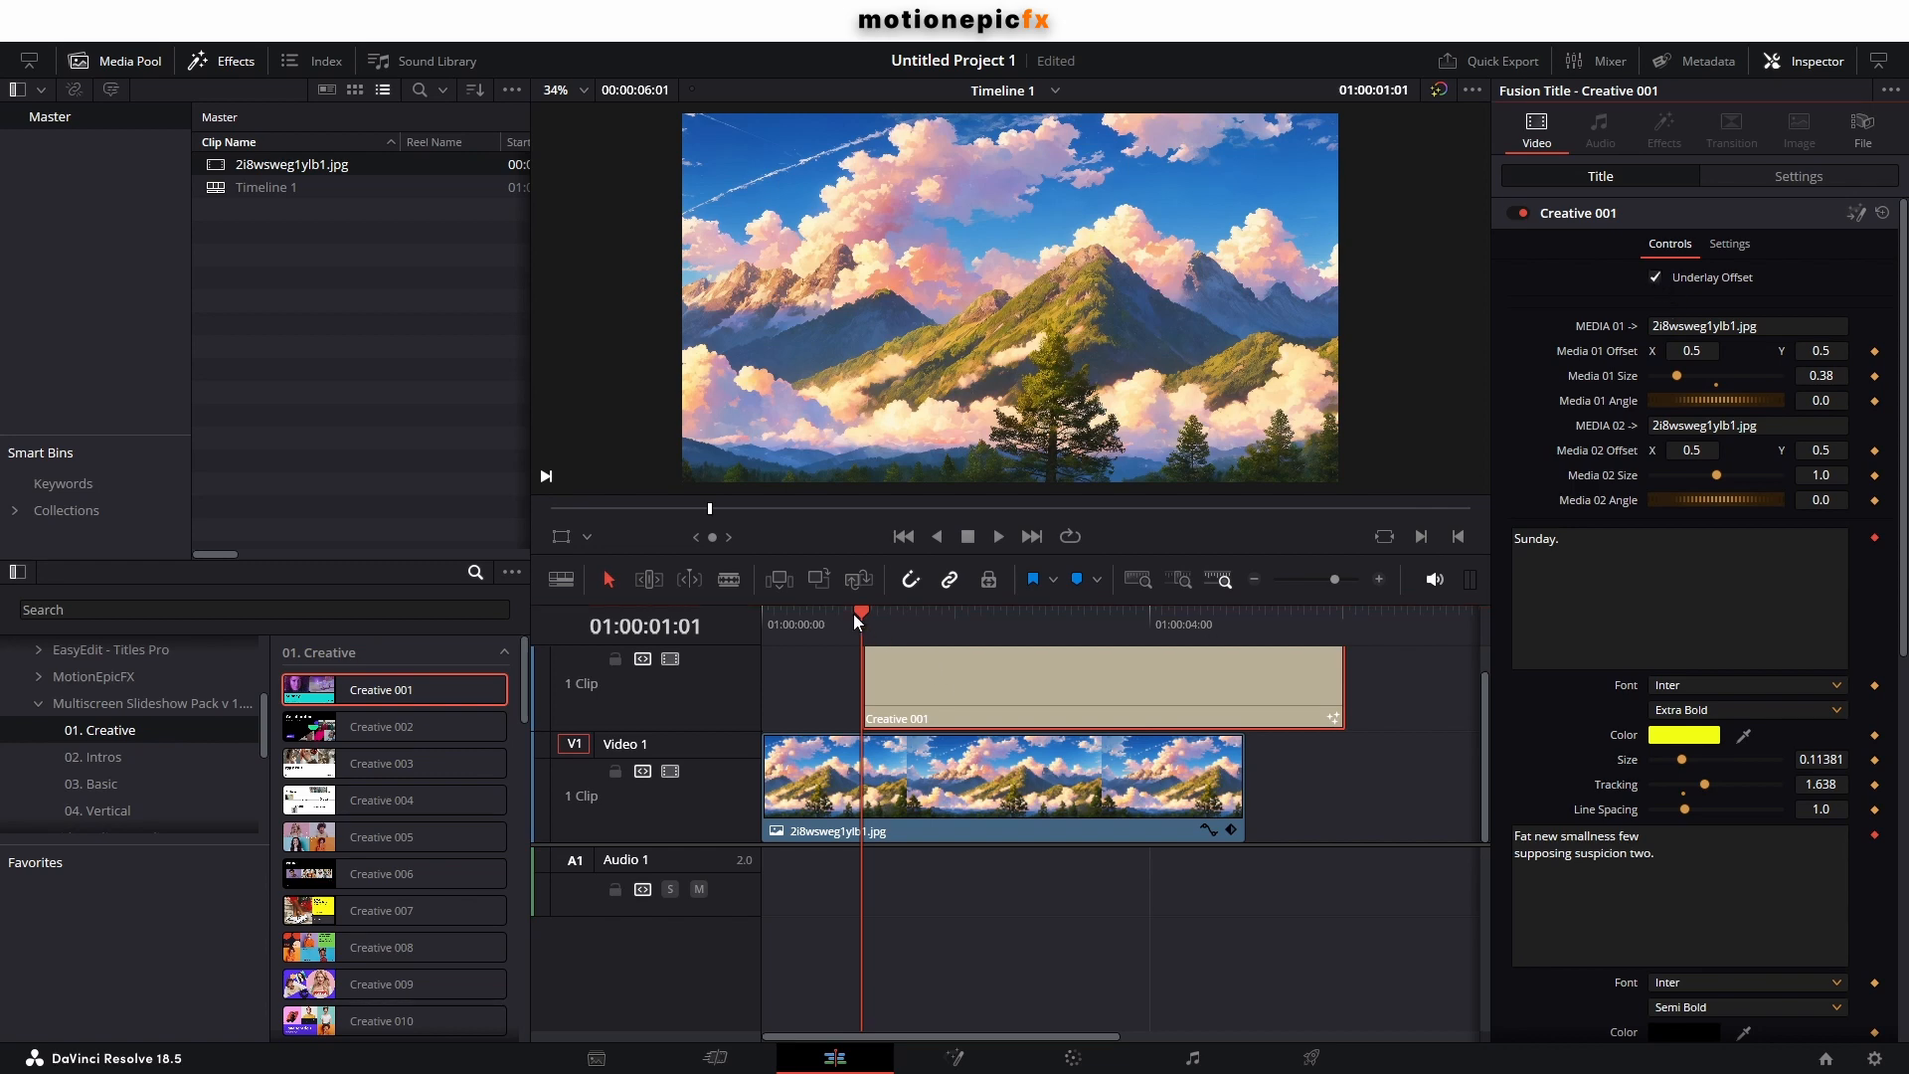
{"action": "key", "text": "space"}
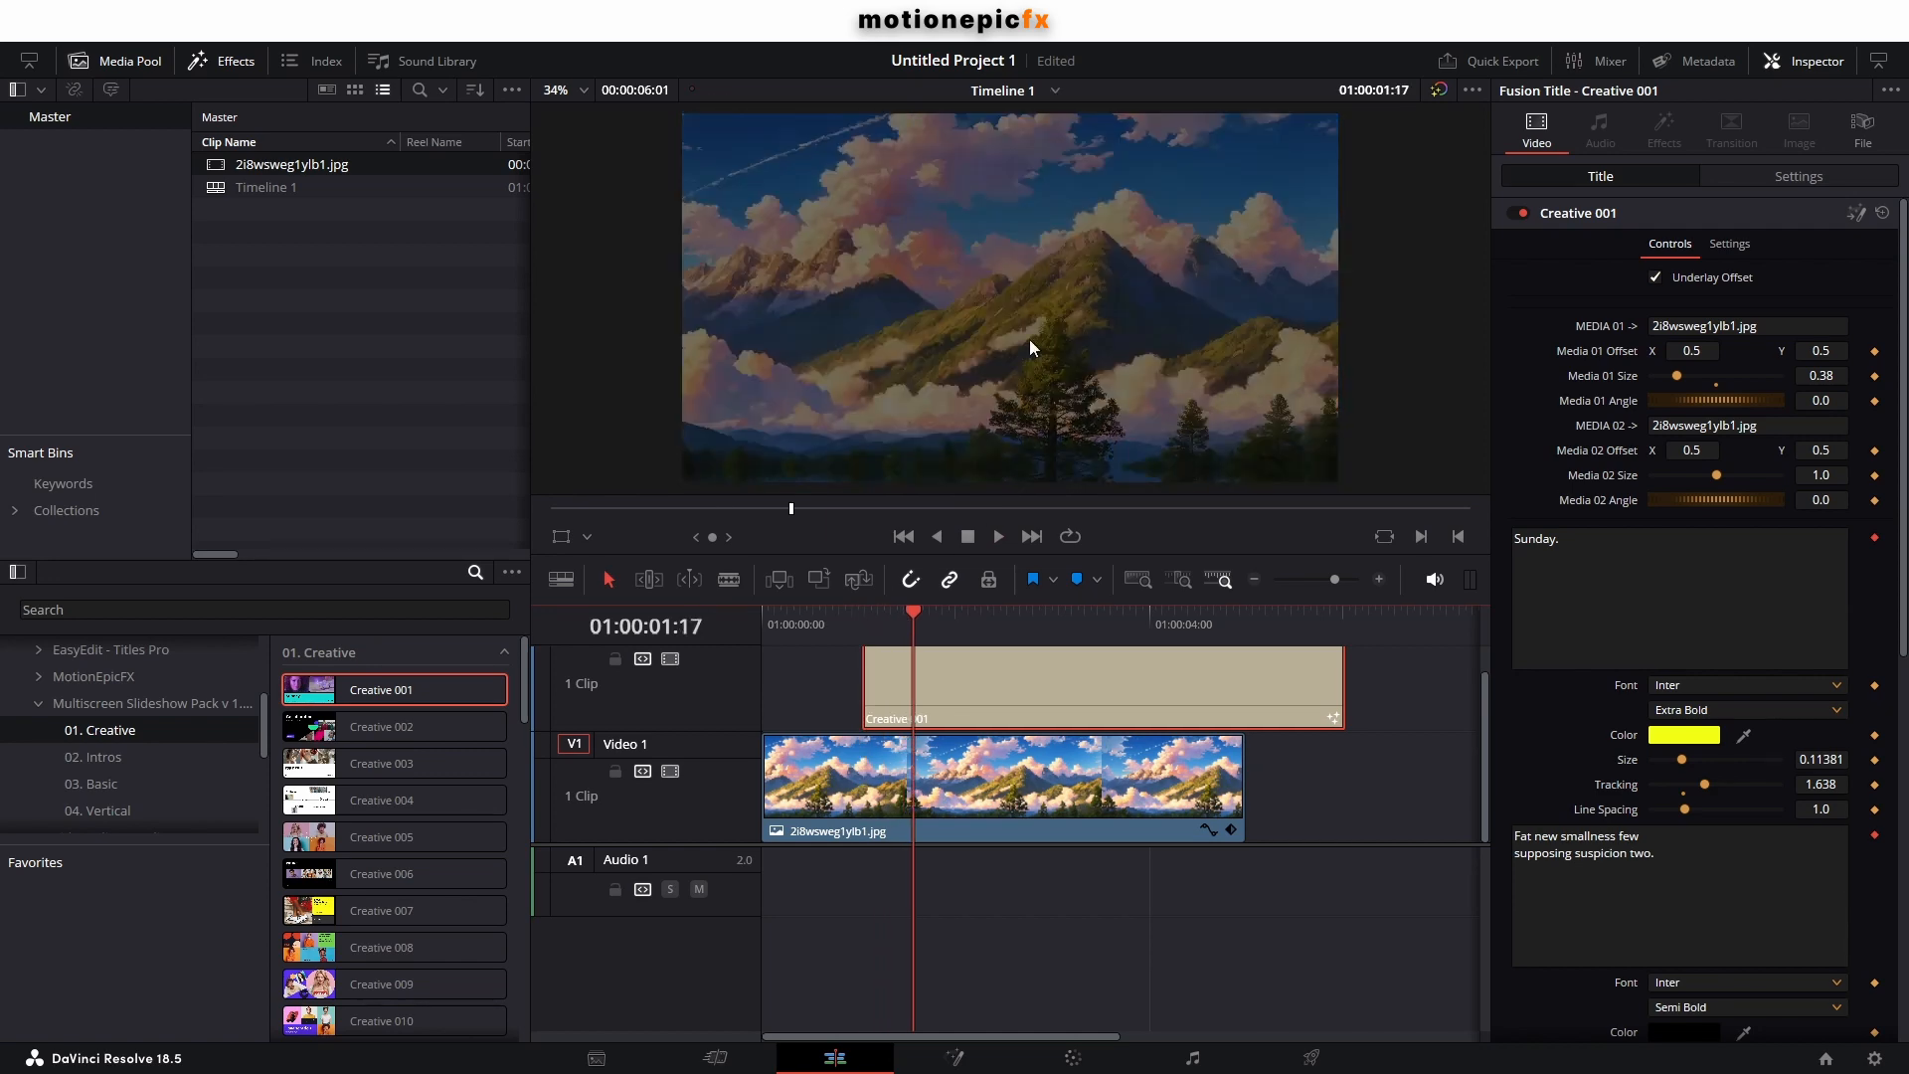
{"action": "key", "text": "ctrl+s"}
Turn off Underlay Offset for the Creative 001 title and play the transition for comparison.
{"action": "left_click", "coordinate": [941, 801]}
{"action": "left_click", "coordinate": [992, 672]}
{"action": "left_click", "coordinate": [1654, 278]}
{"action": "left_click", "coordinate": [836, 622]}
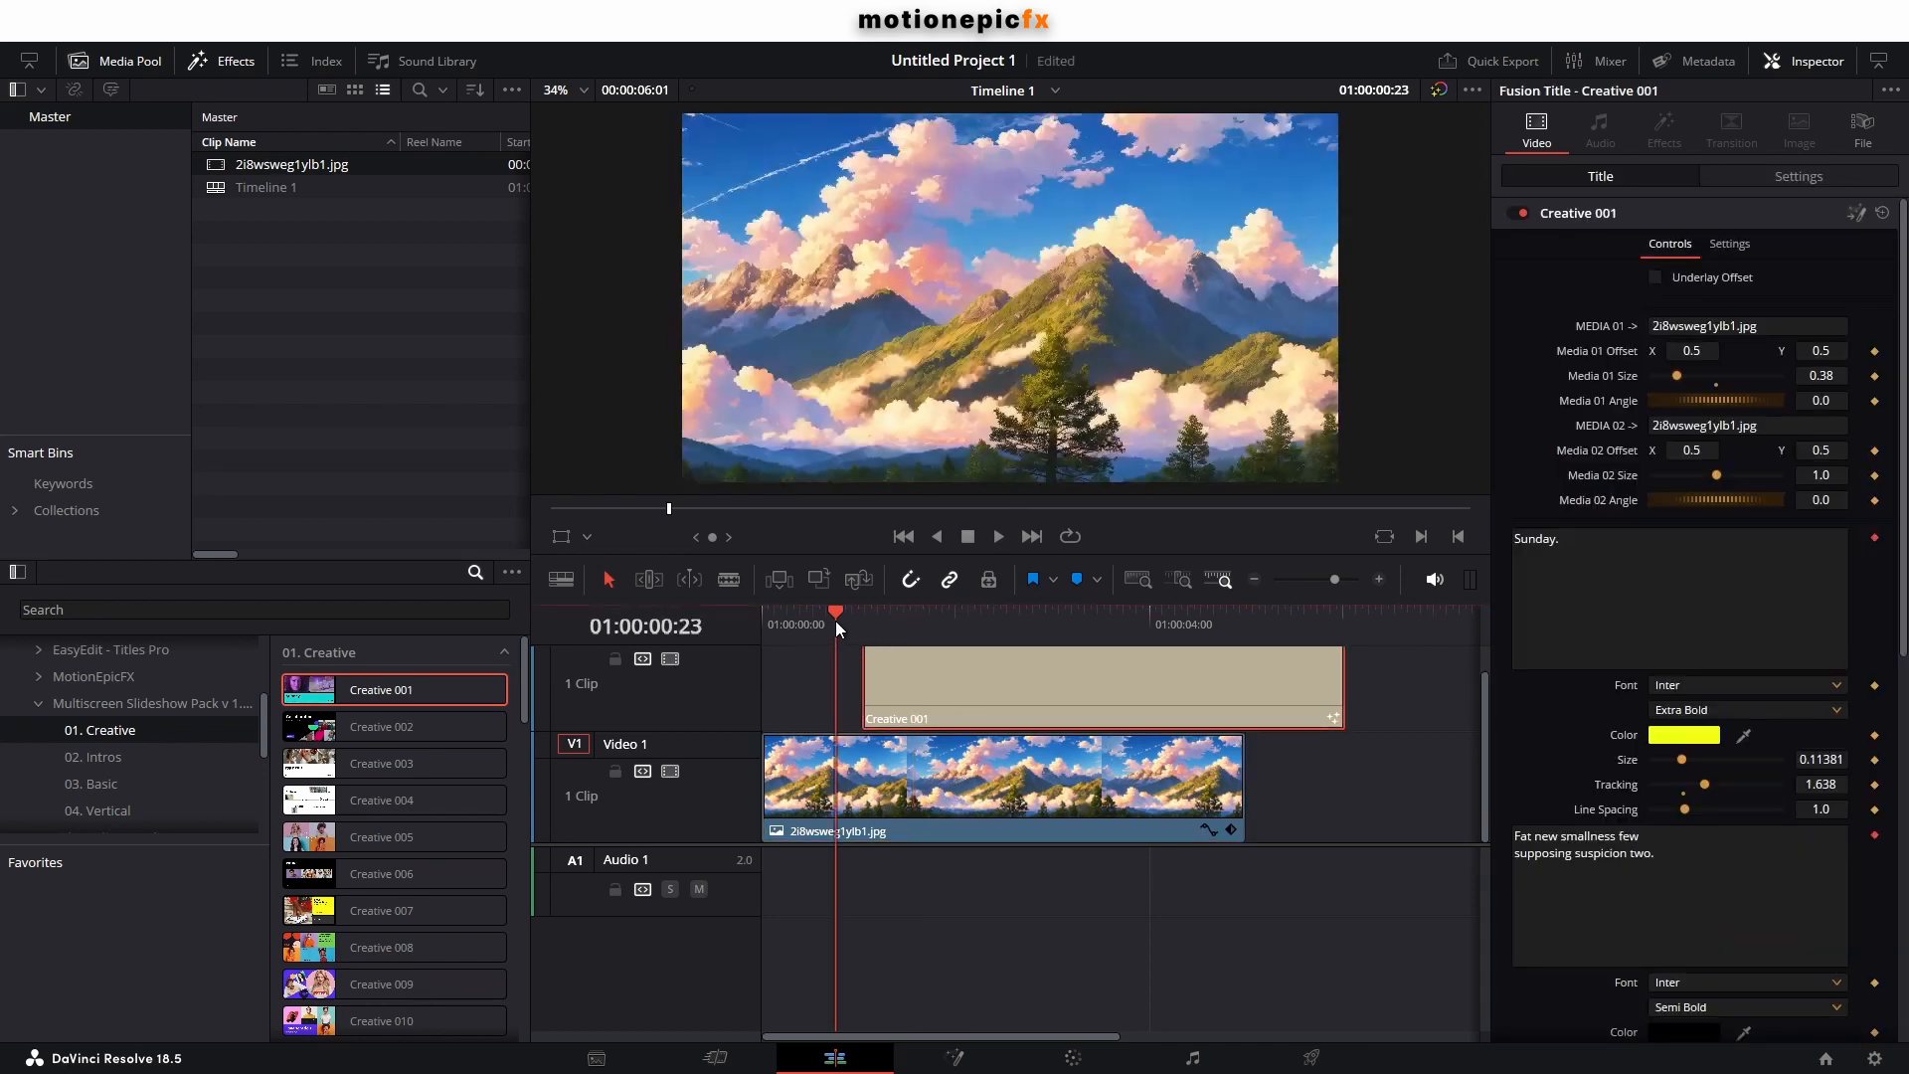
{"action": "key", "text": "space"}
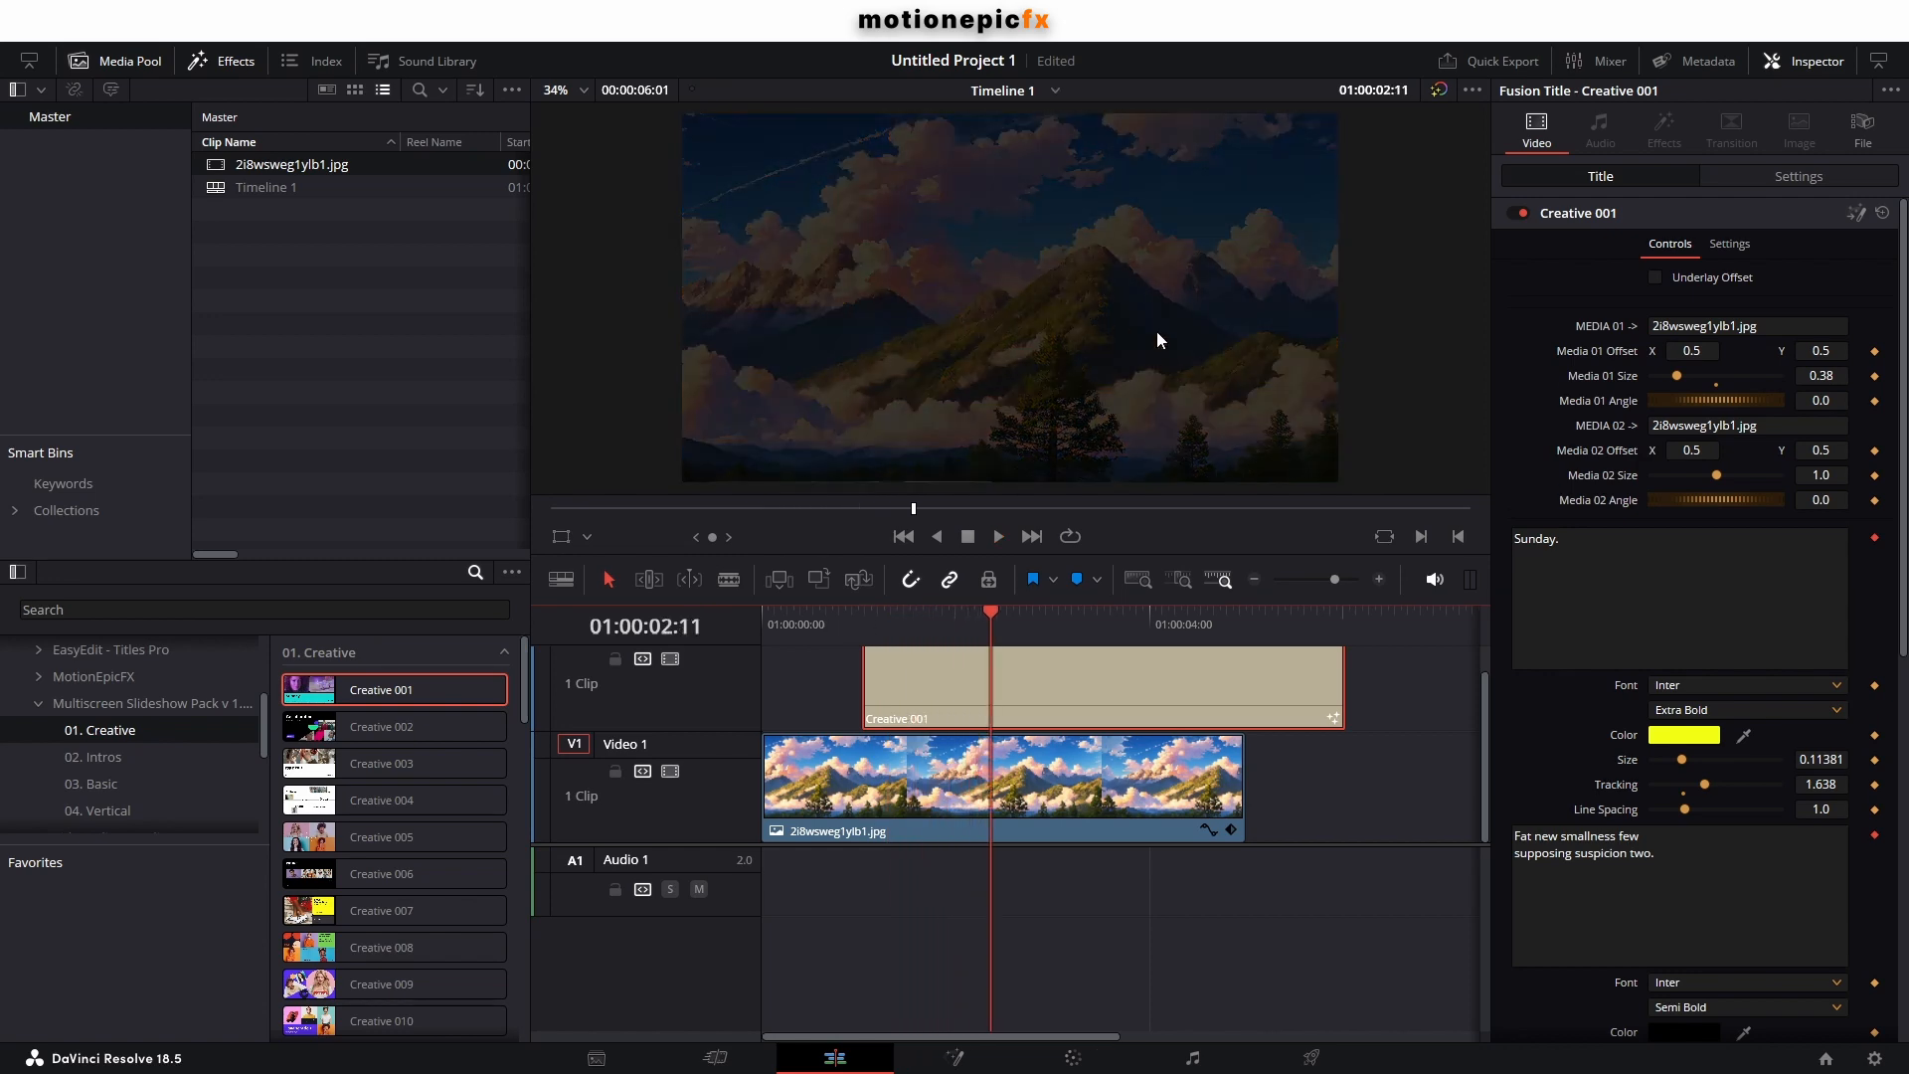
{"action": "key", "text": "space"}
Turn Underlay Offset back on for the Creative 001 title and replay the transition over the image.
{"action": "left_click", "coordinate": [1655, 279]}
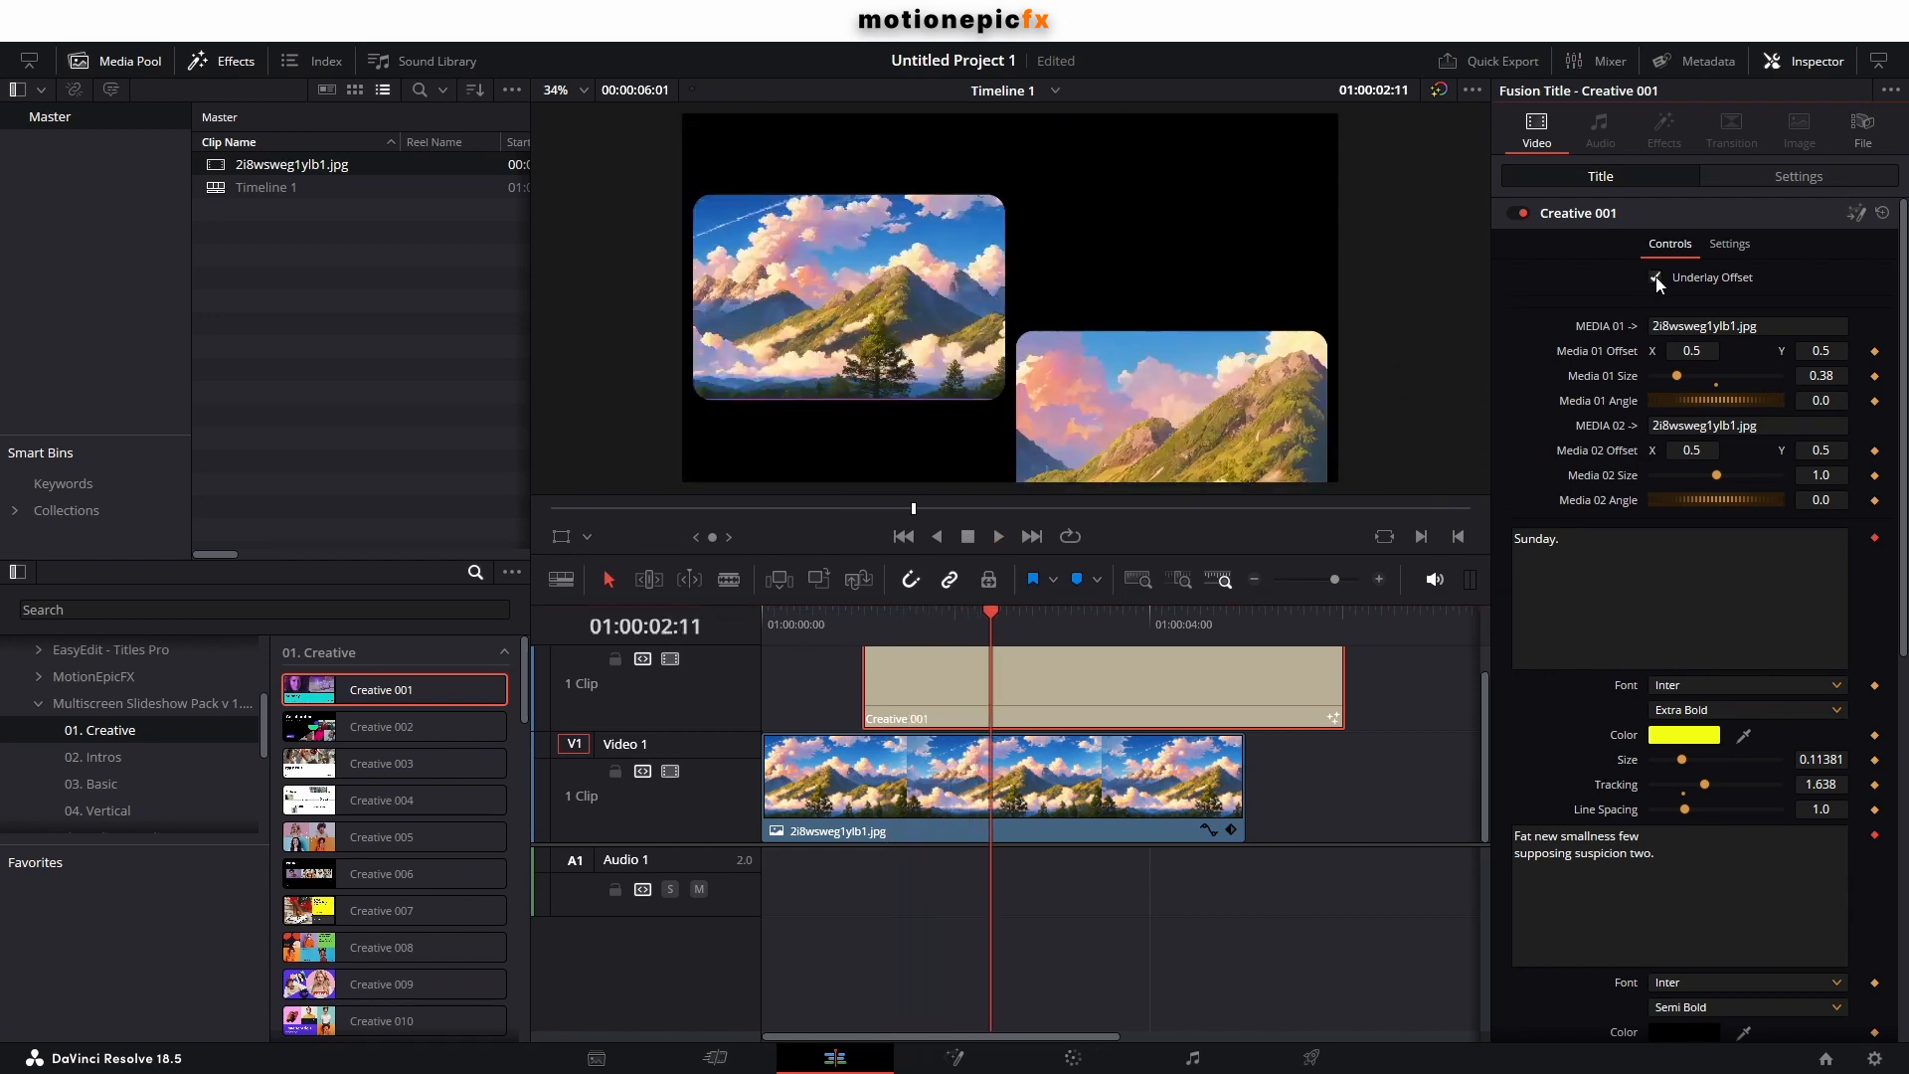
{"action": "left_click", "coordinate": [843, 617]}
{"action": "key", "text": "space"}
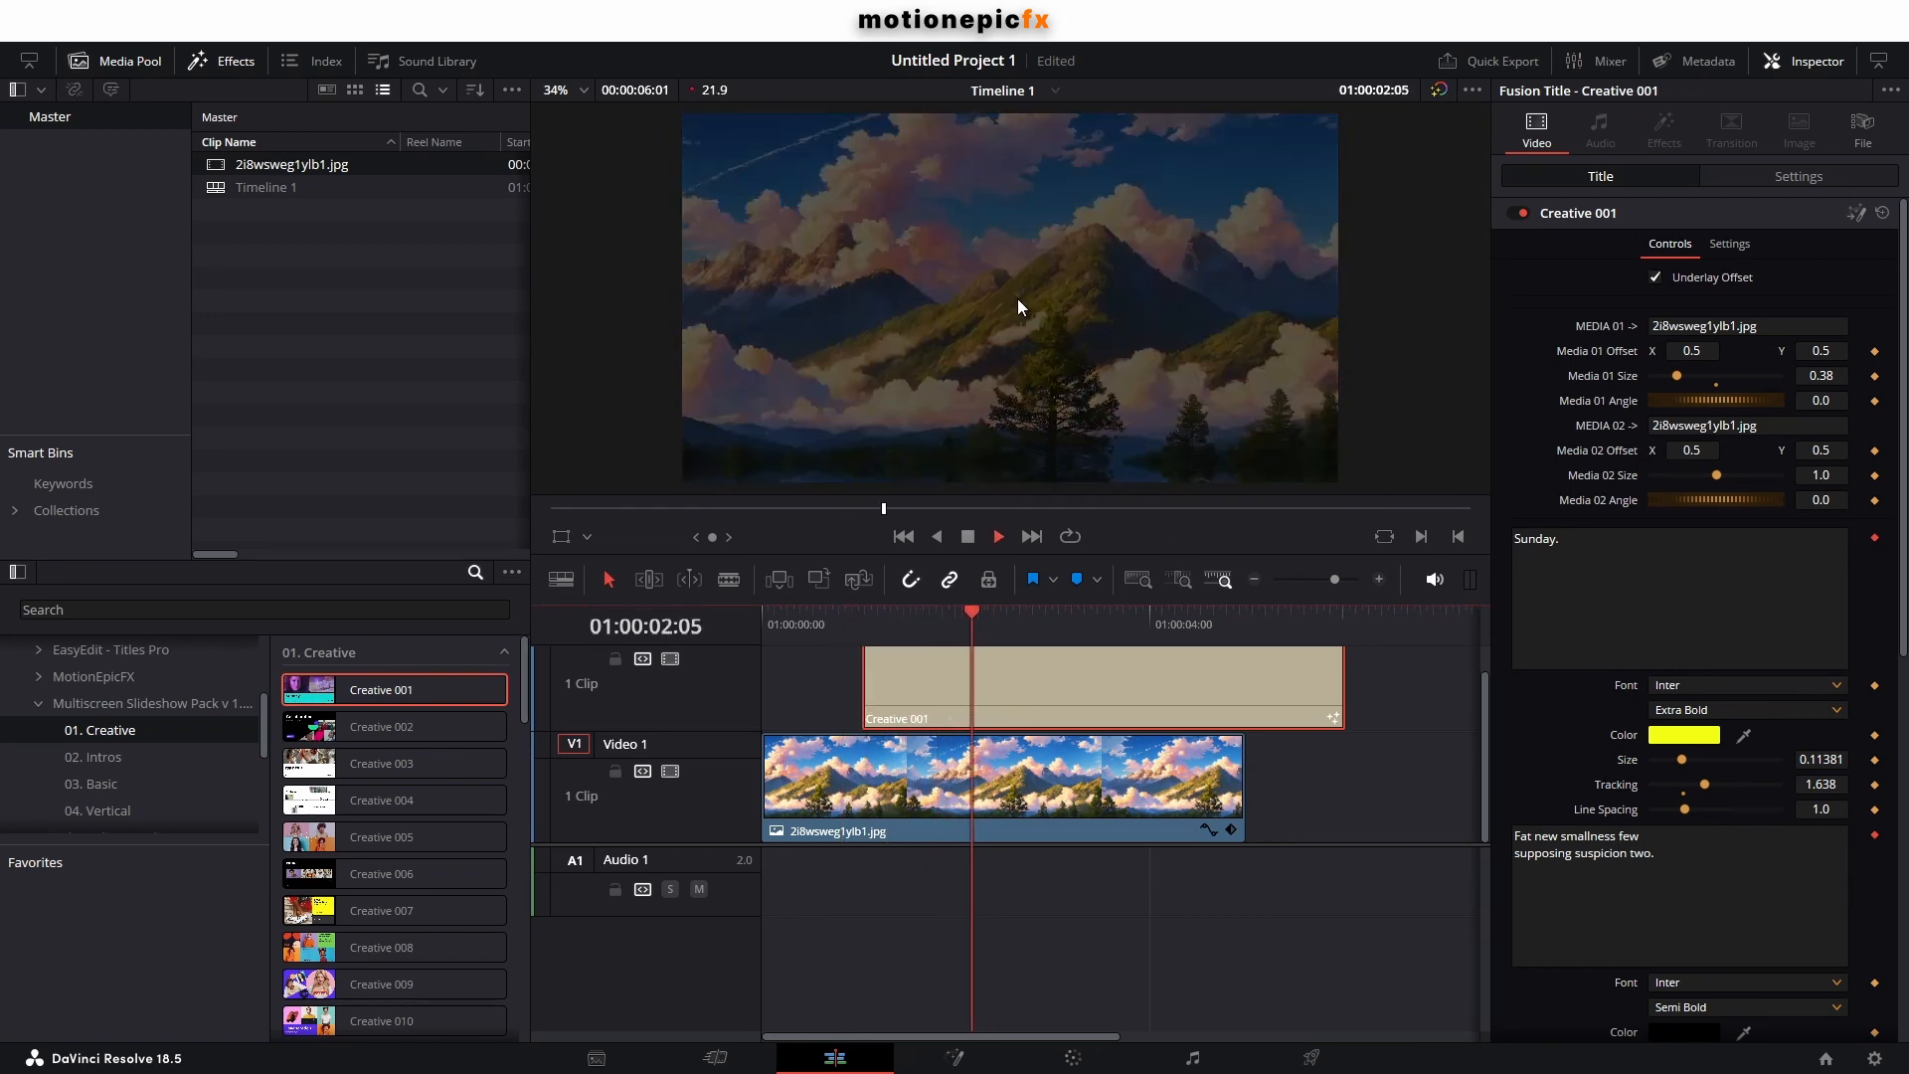
{"action": "key", "text": "space"}
{"action": "left_click", "coordinate": [832, 626]}
Lower the Timeline Proxy Resolution and play the transition again from before the Creative 001 title.
{"action": "left_click", "coordinate": [456, 43]}
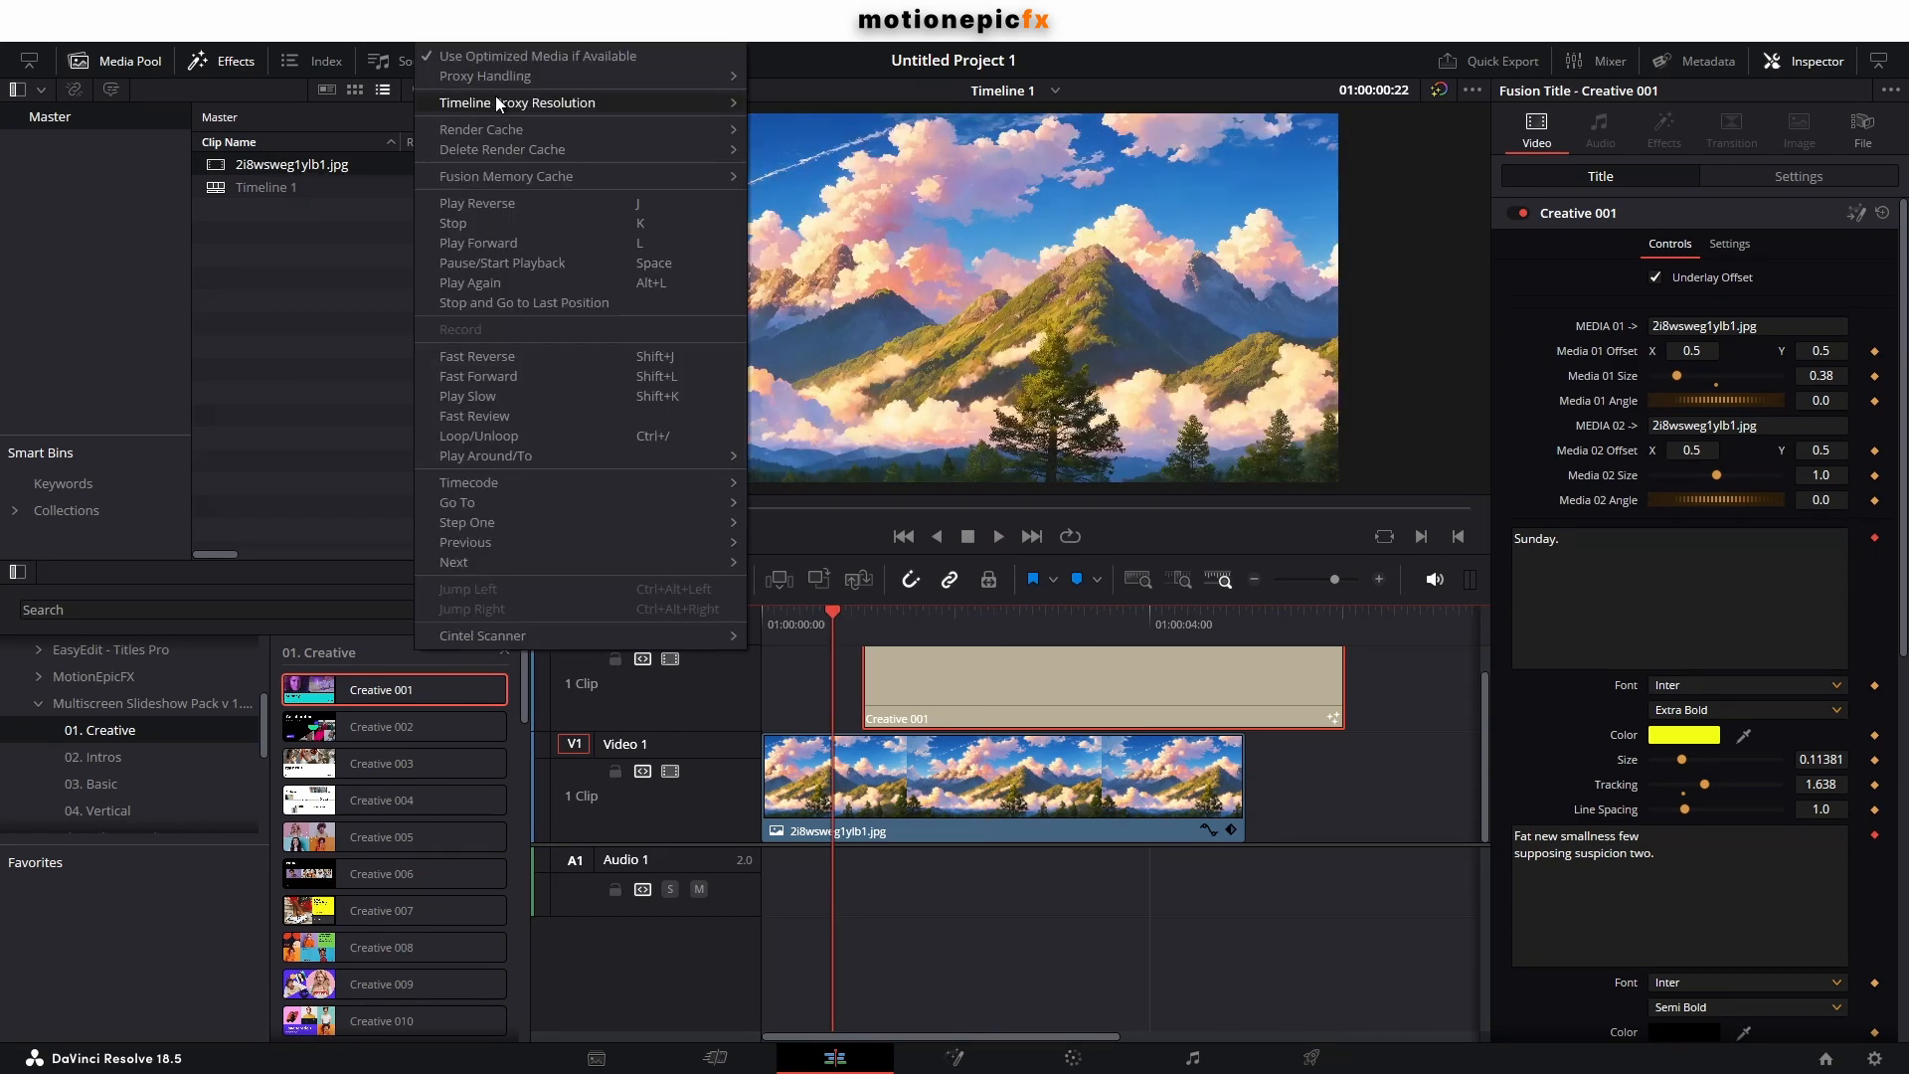
{"action": "mouse_move", "coordinate": [581, 103]}
{"action": "left_click", "coordinate": [801, 140]}
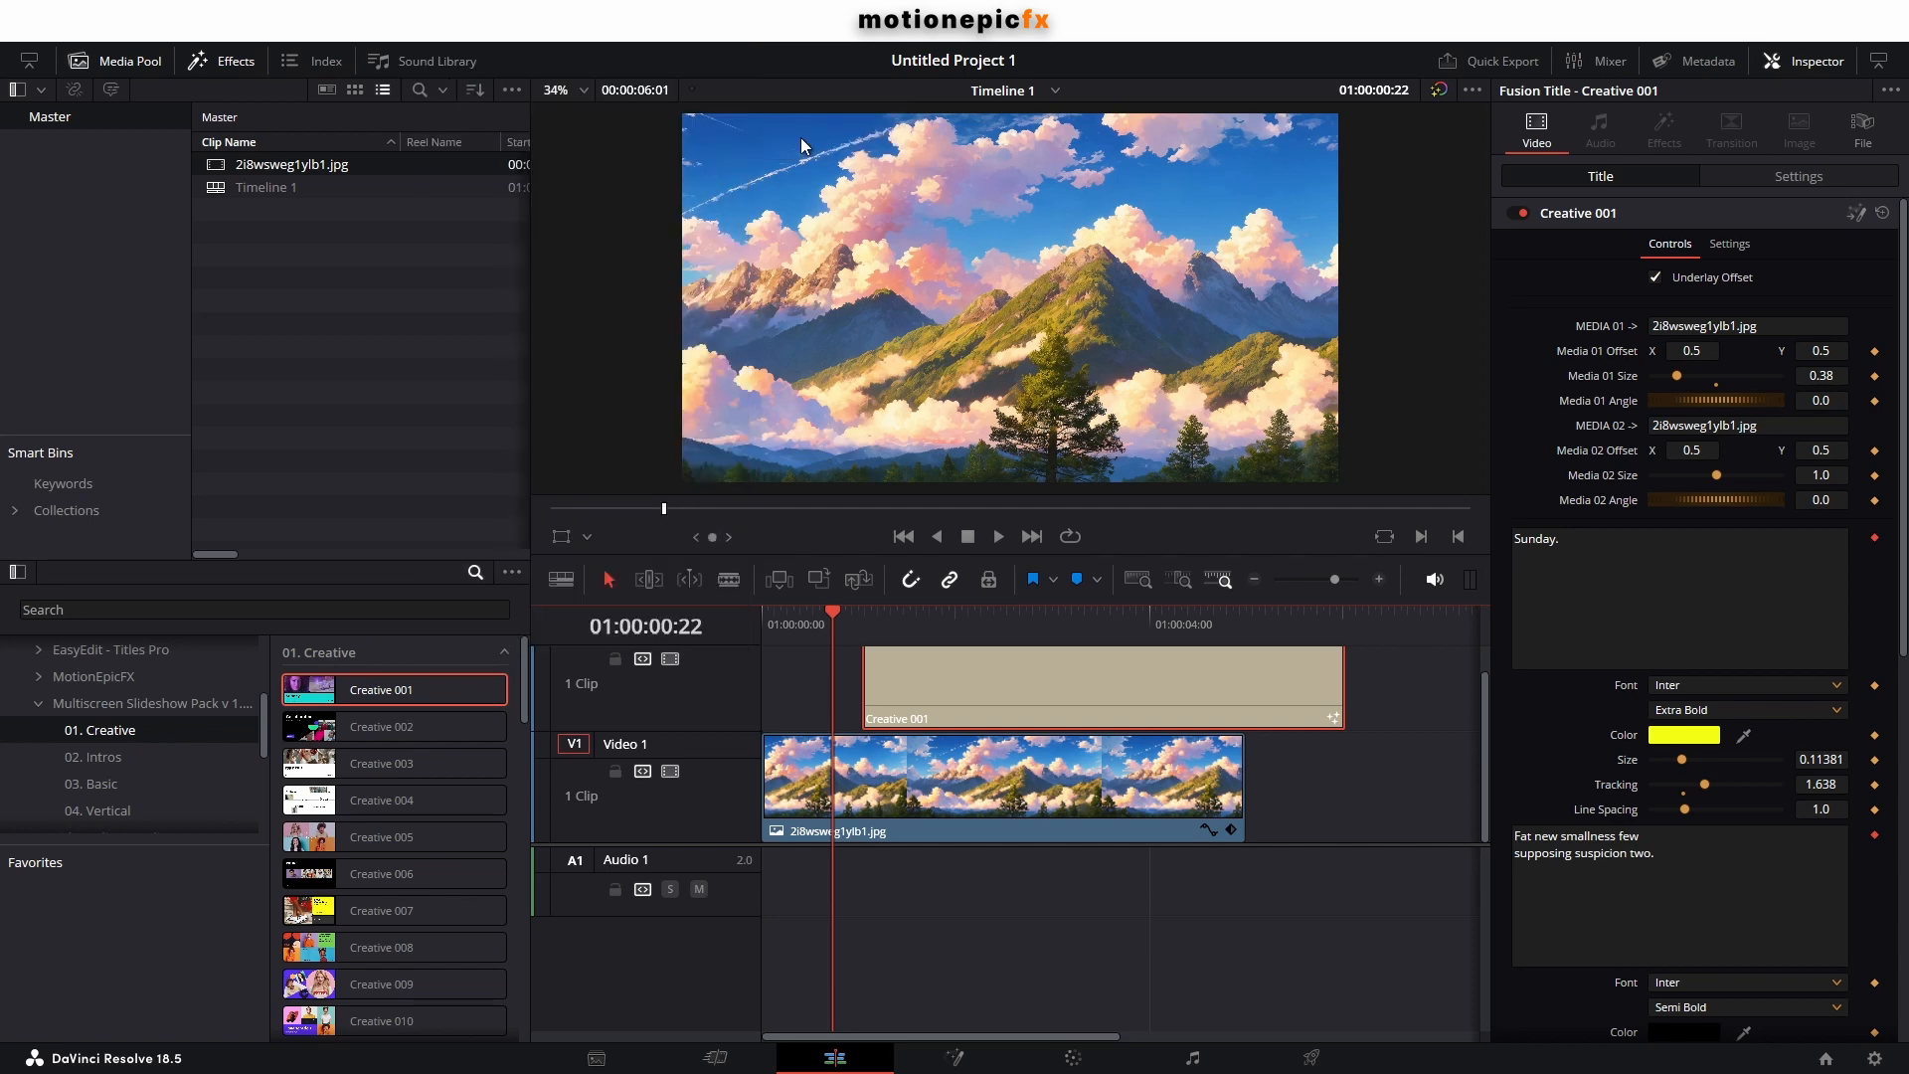
{"action": "key", "text": "space"}
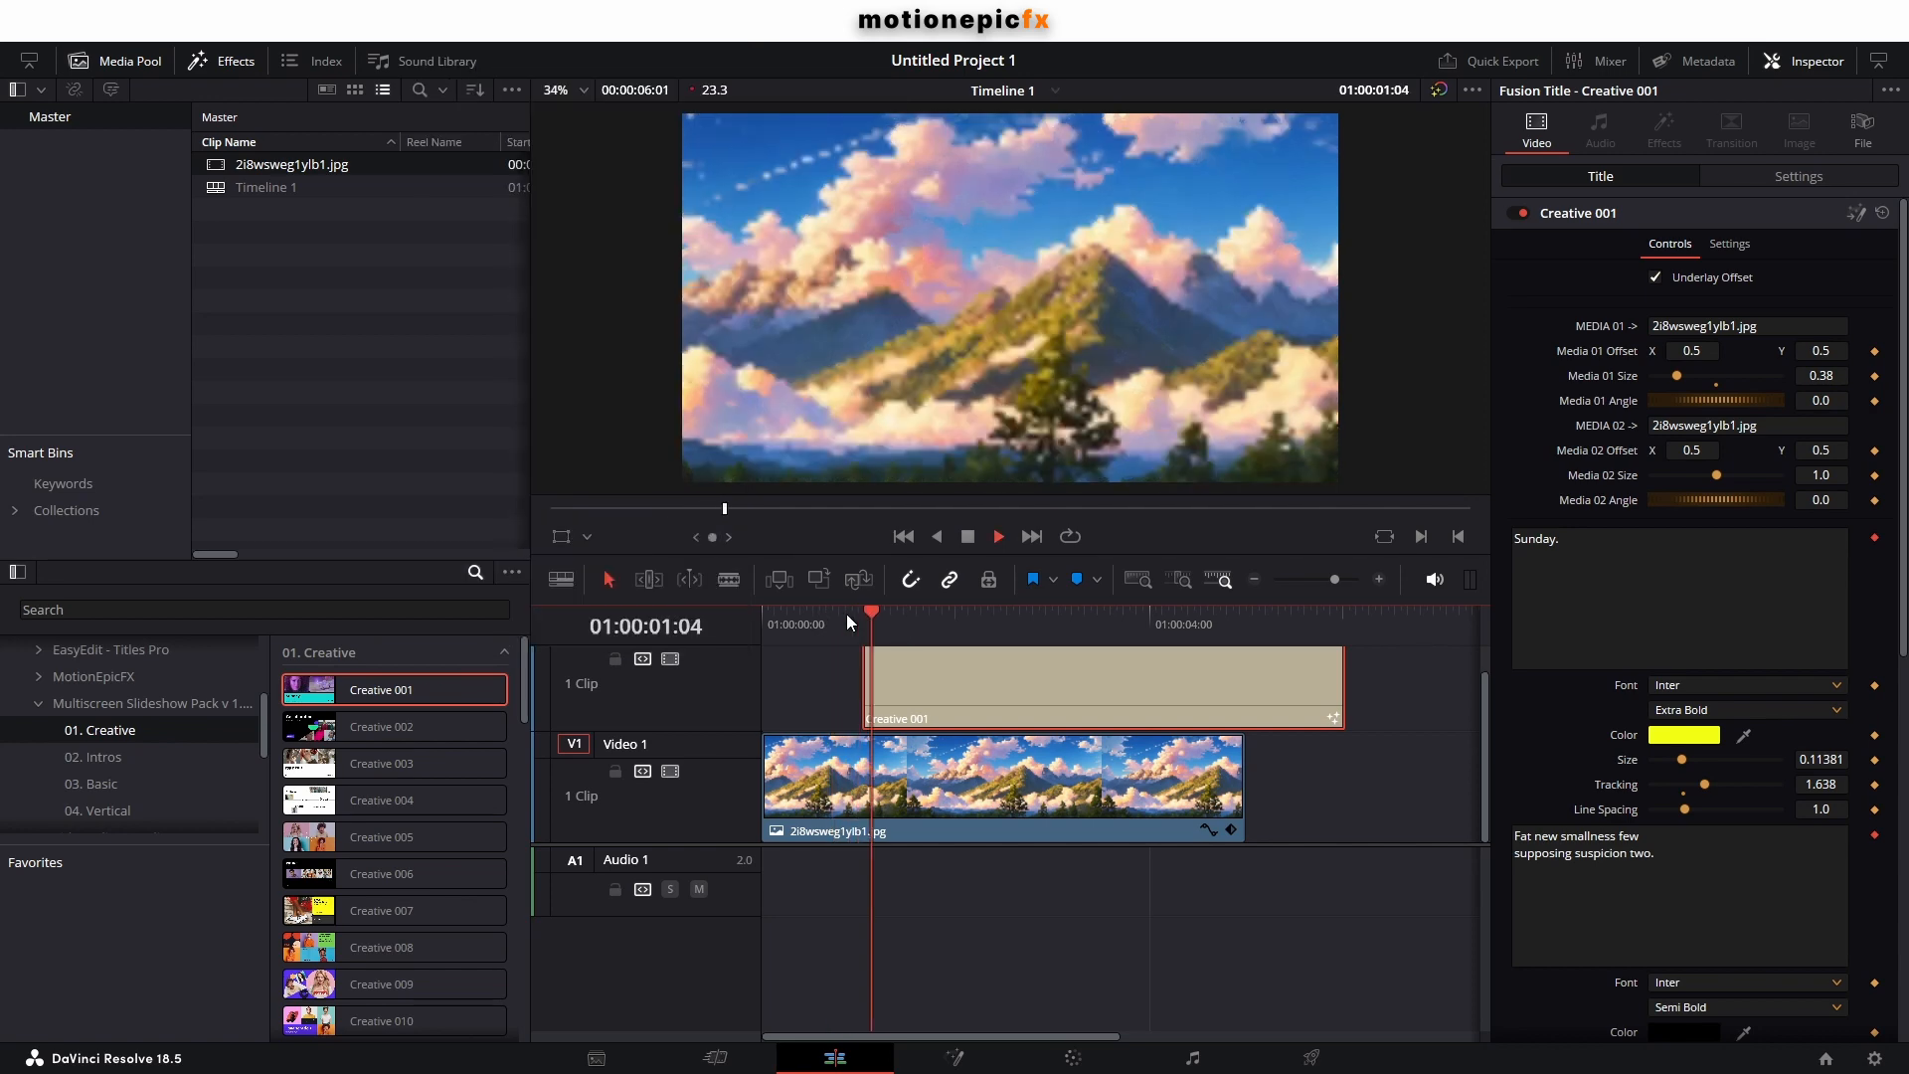
{"action": "left_click", "coordinate": [844, 612]}
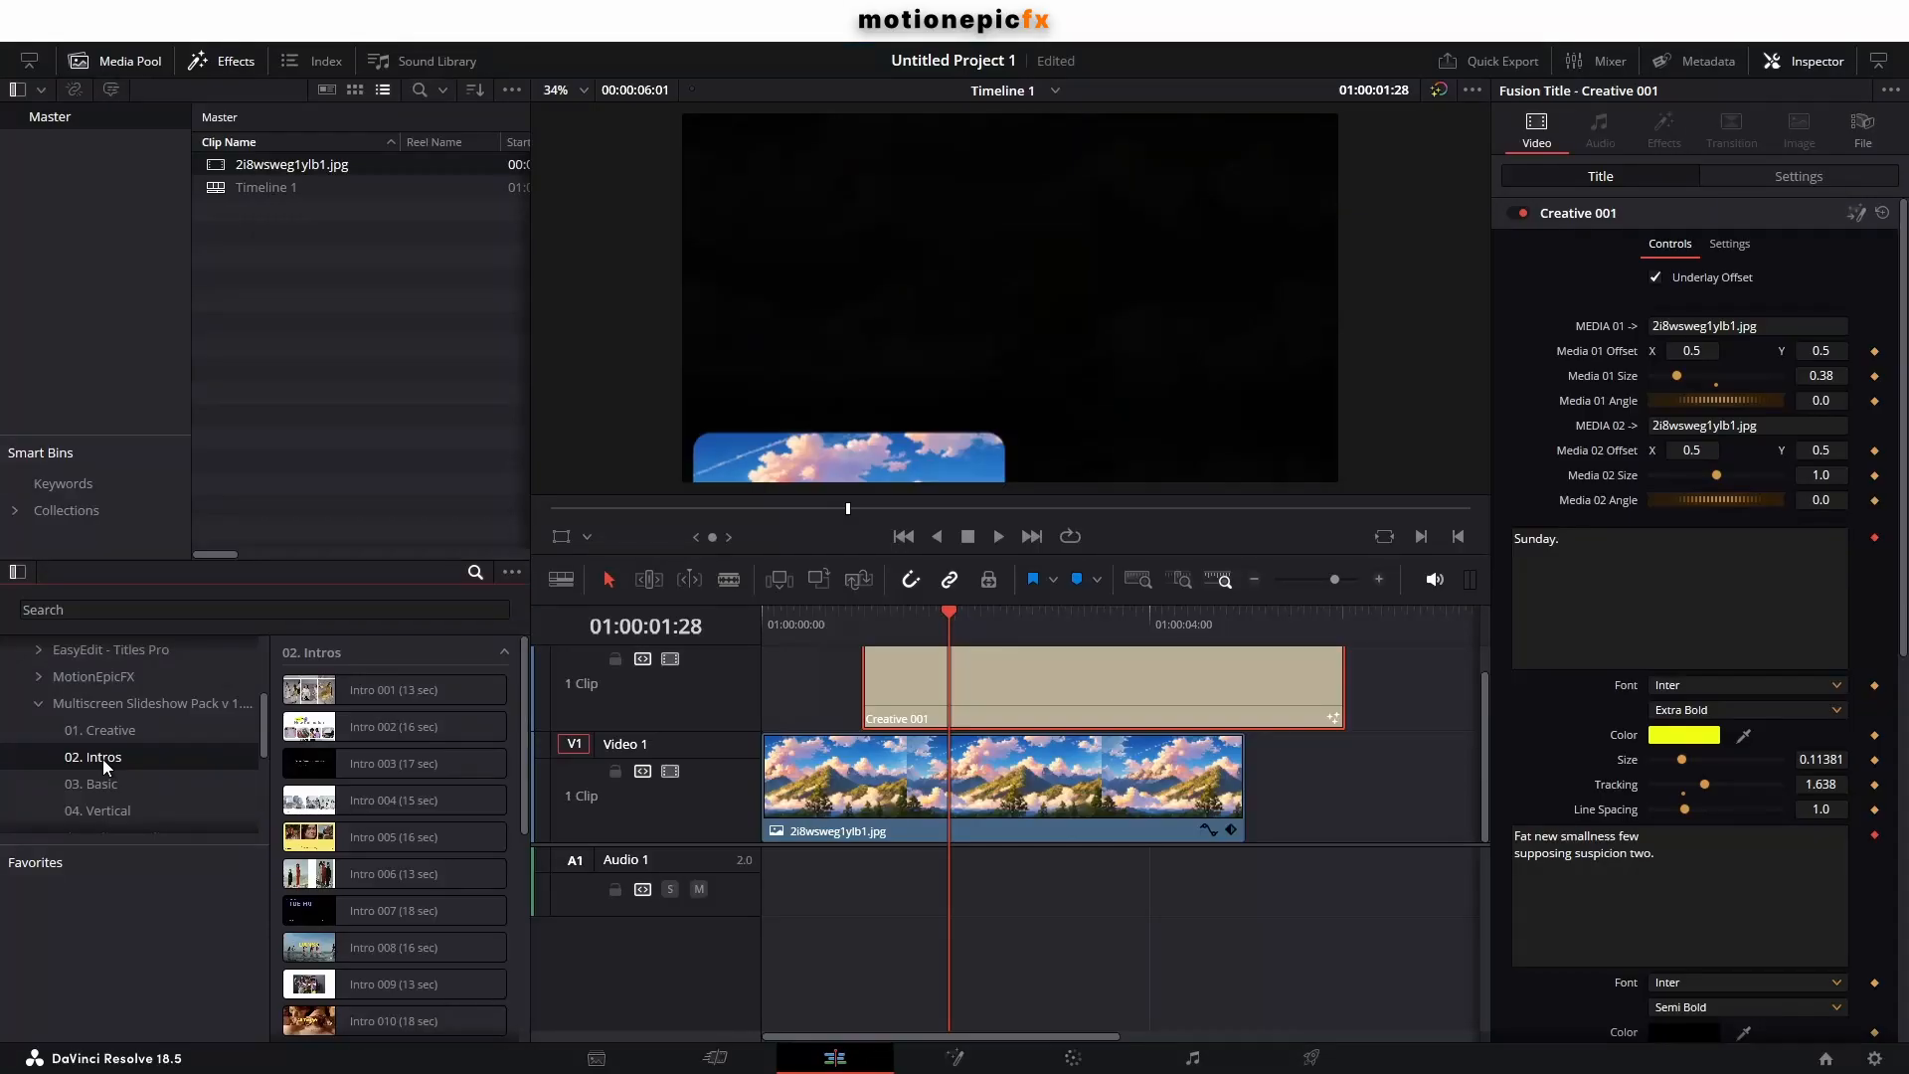
Replace the Creative 001 title with Intro 001 (13 sec) from 02. Intros on the second video track, and preview its start.
{"action": "key", "text": "Delete"}
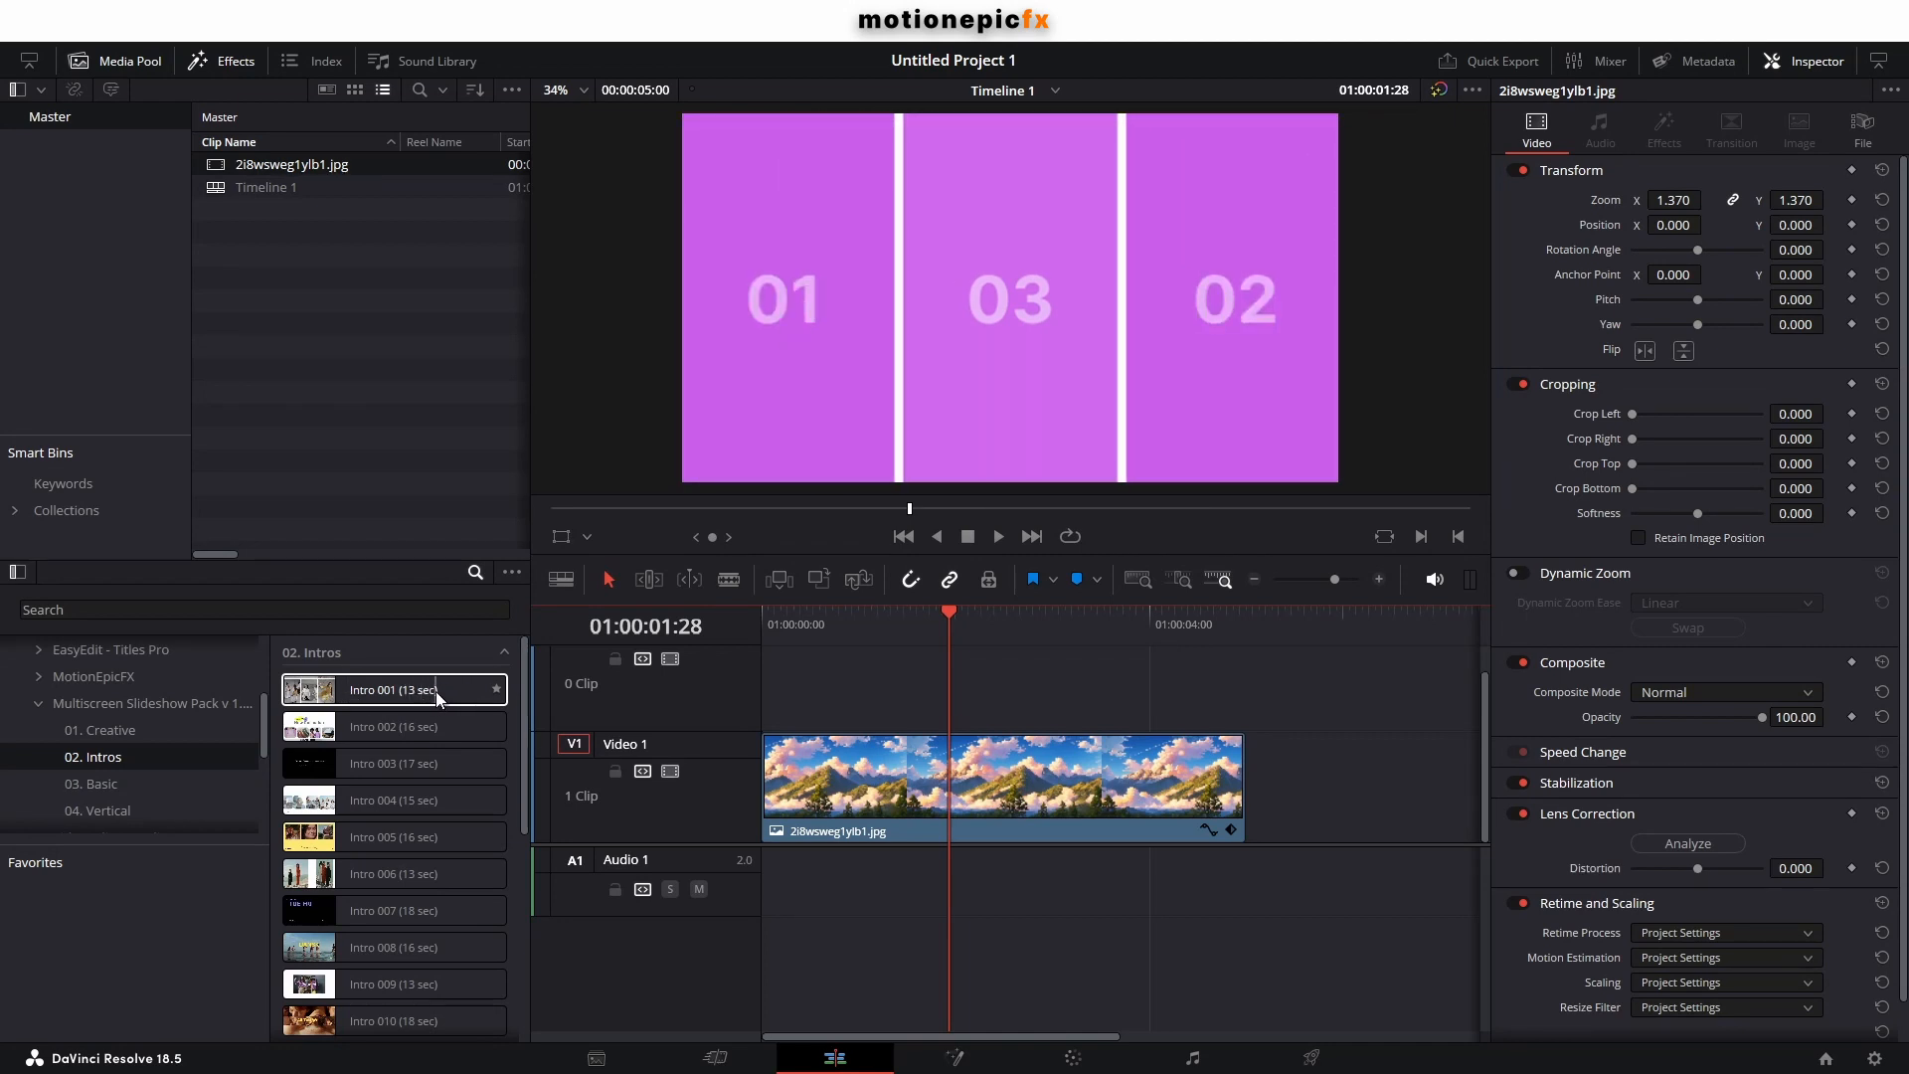
{"action": "left_click_drag", "start_coordinate": [432, 692], "coordinate": [845, 693]}
{"action": "left_click", "coordinate": [845, 621]}
{"action": "left_click", "coordinate": [893, 683]}
{"action": "key", "text": "space"}
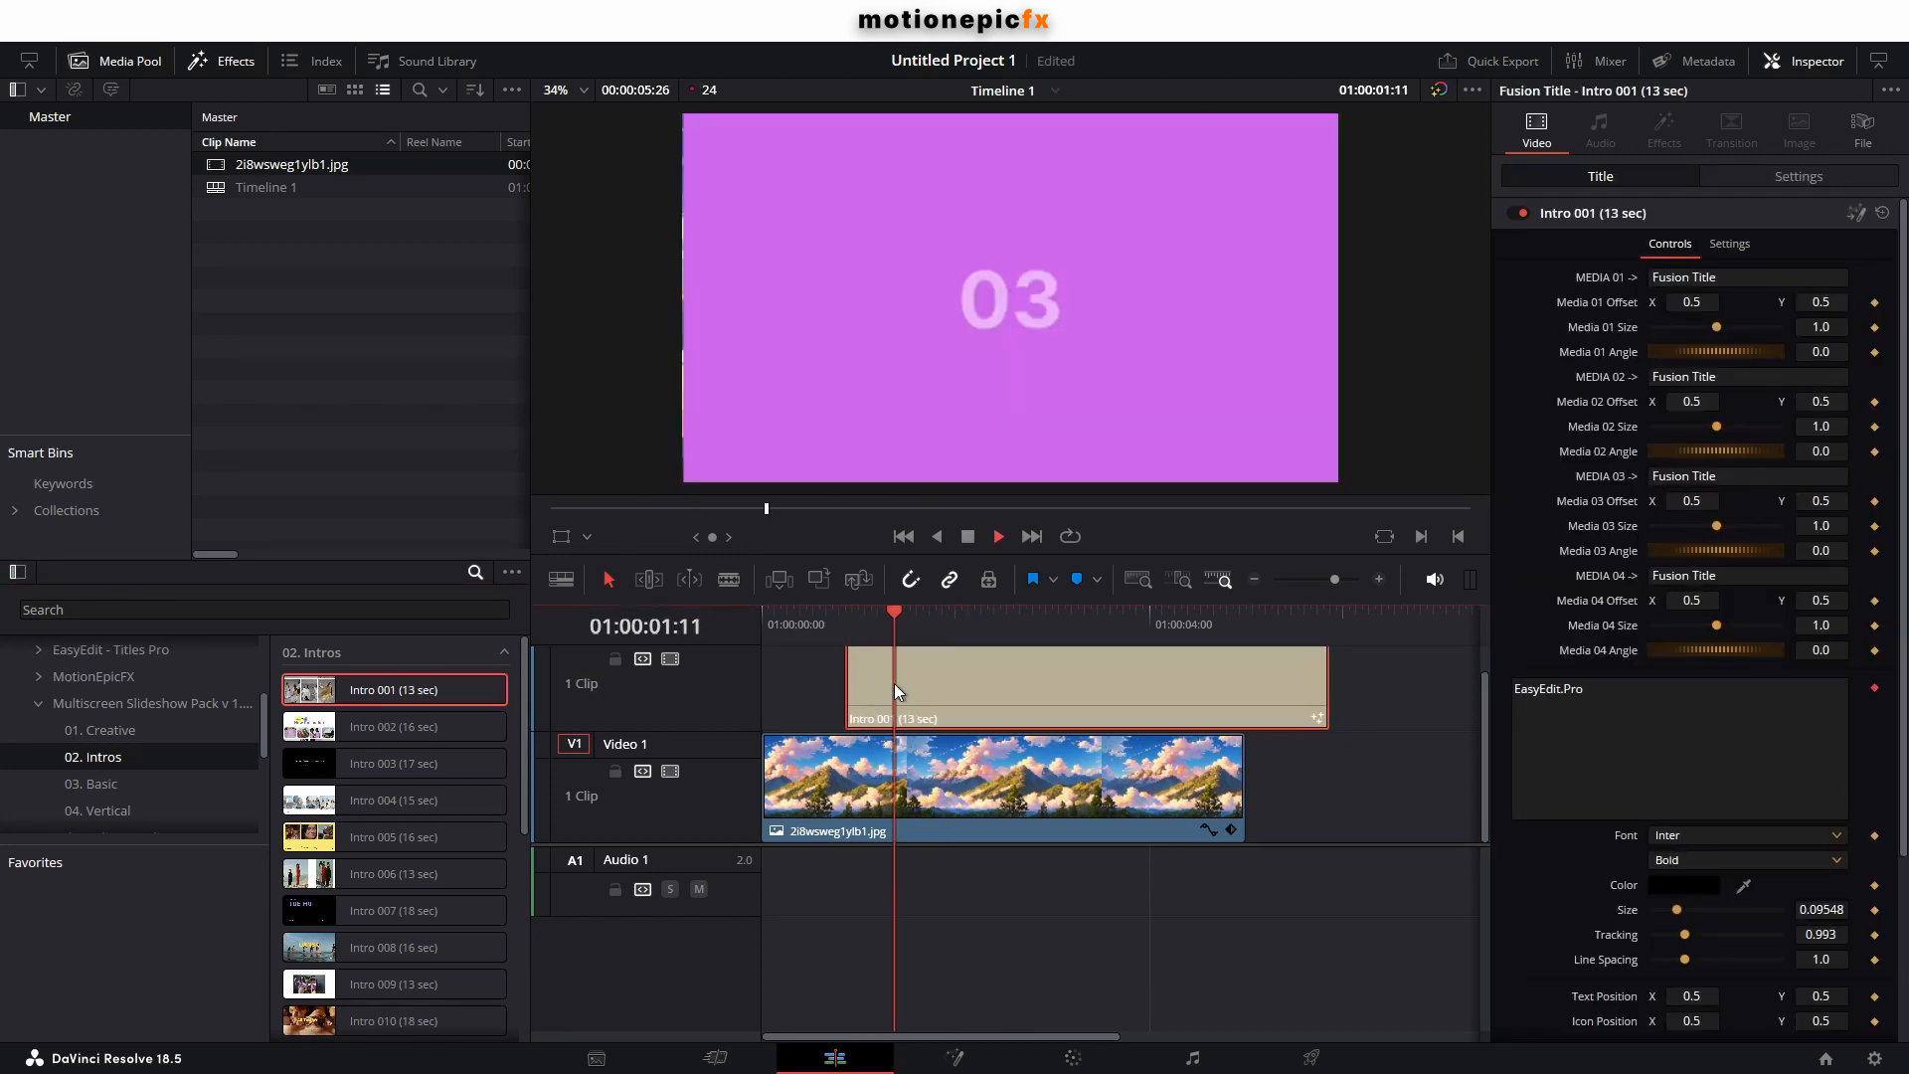
{"action": "key", "text": "space"}
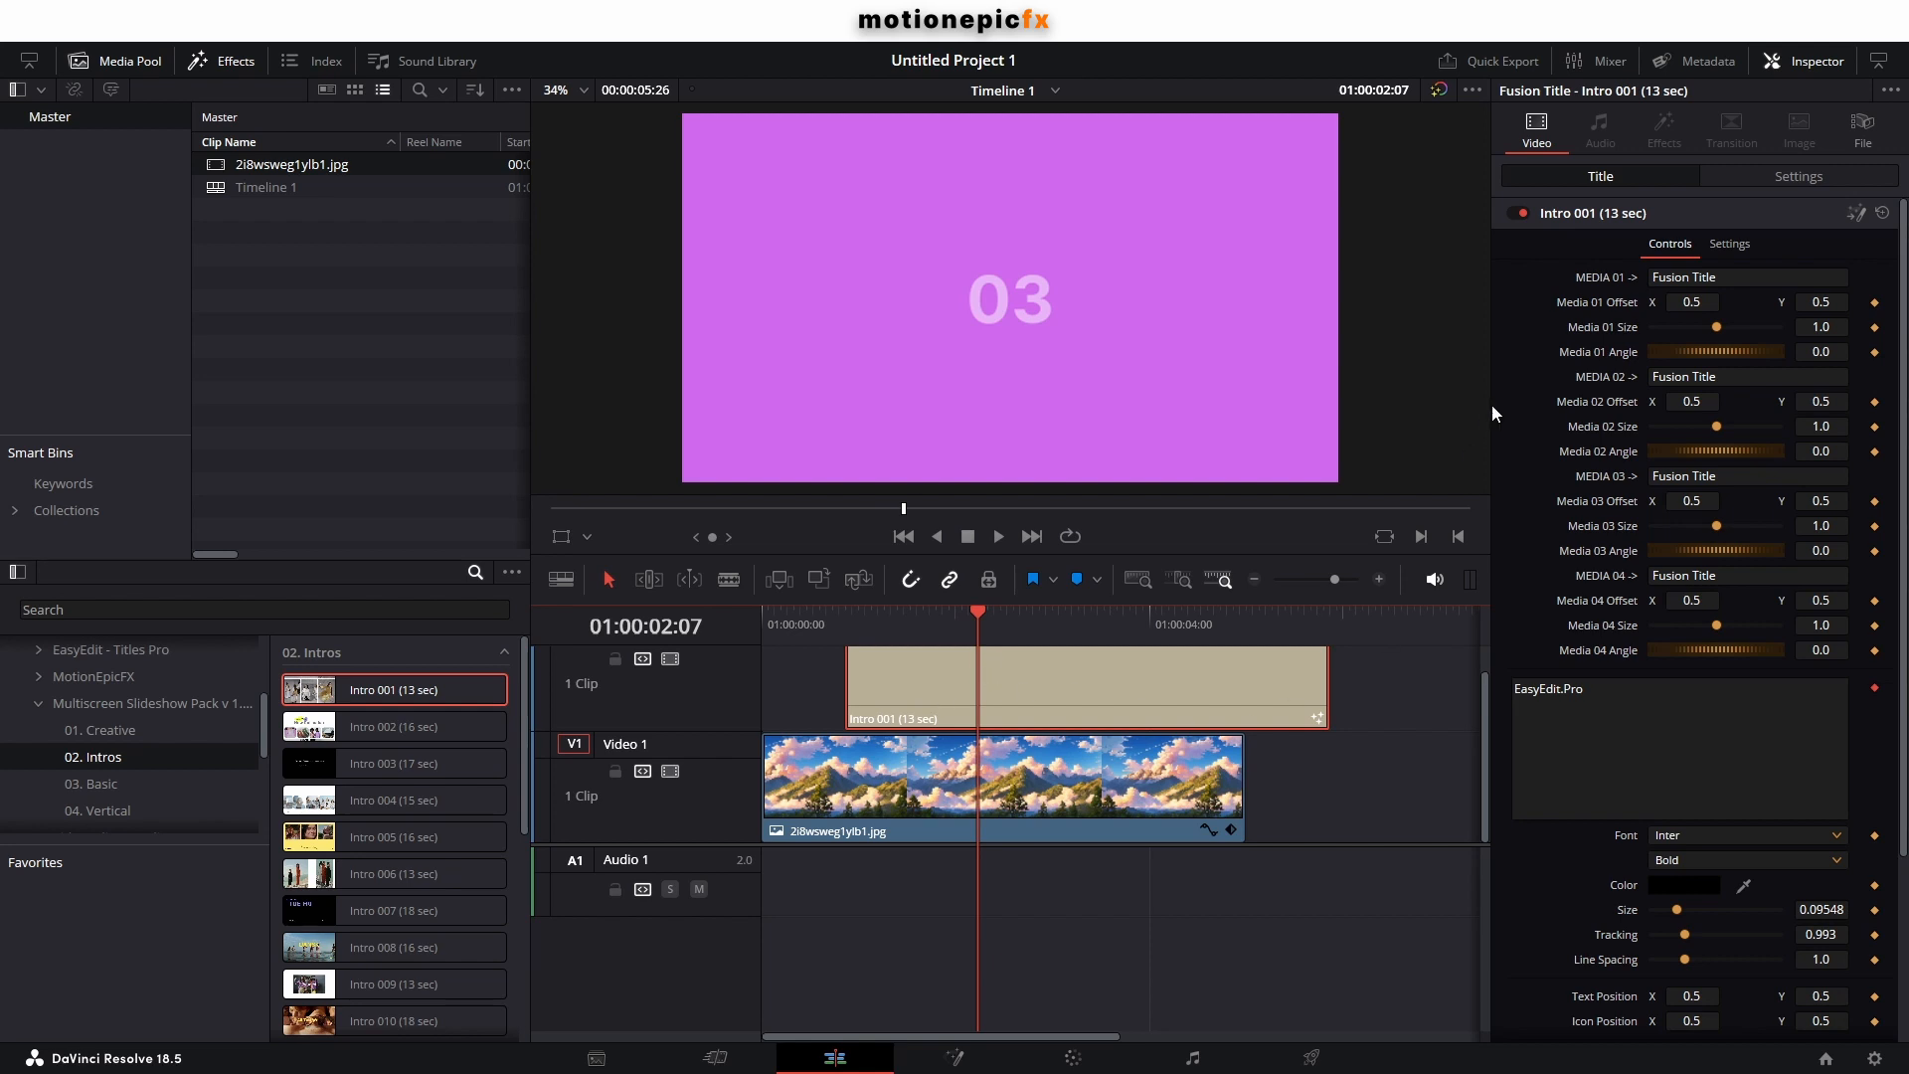
Assign 2i8wsweg1ylb1.jpg to MEDIA 01 through MEDIA 04 of the Intro 001 title and play the result.
{"action": "left_click_drag", "start_coordinate": [305, 157], "coordinate": [1678, 271]}
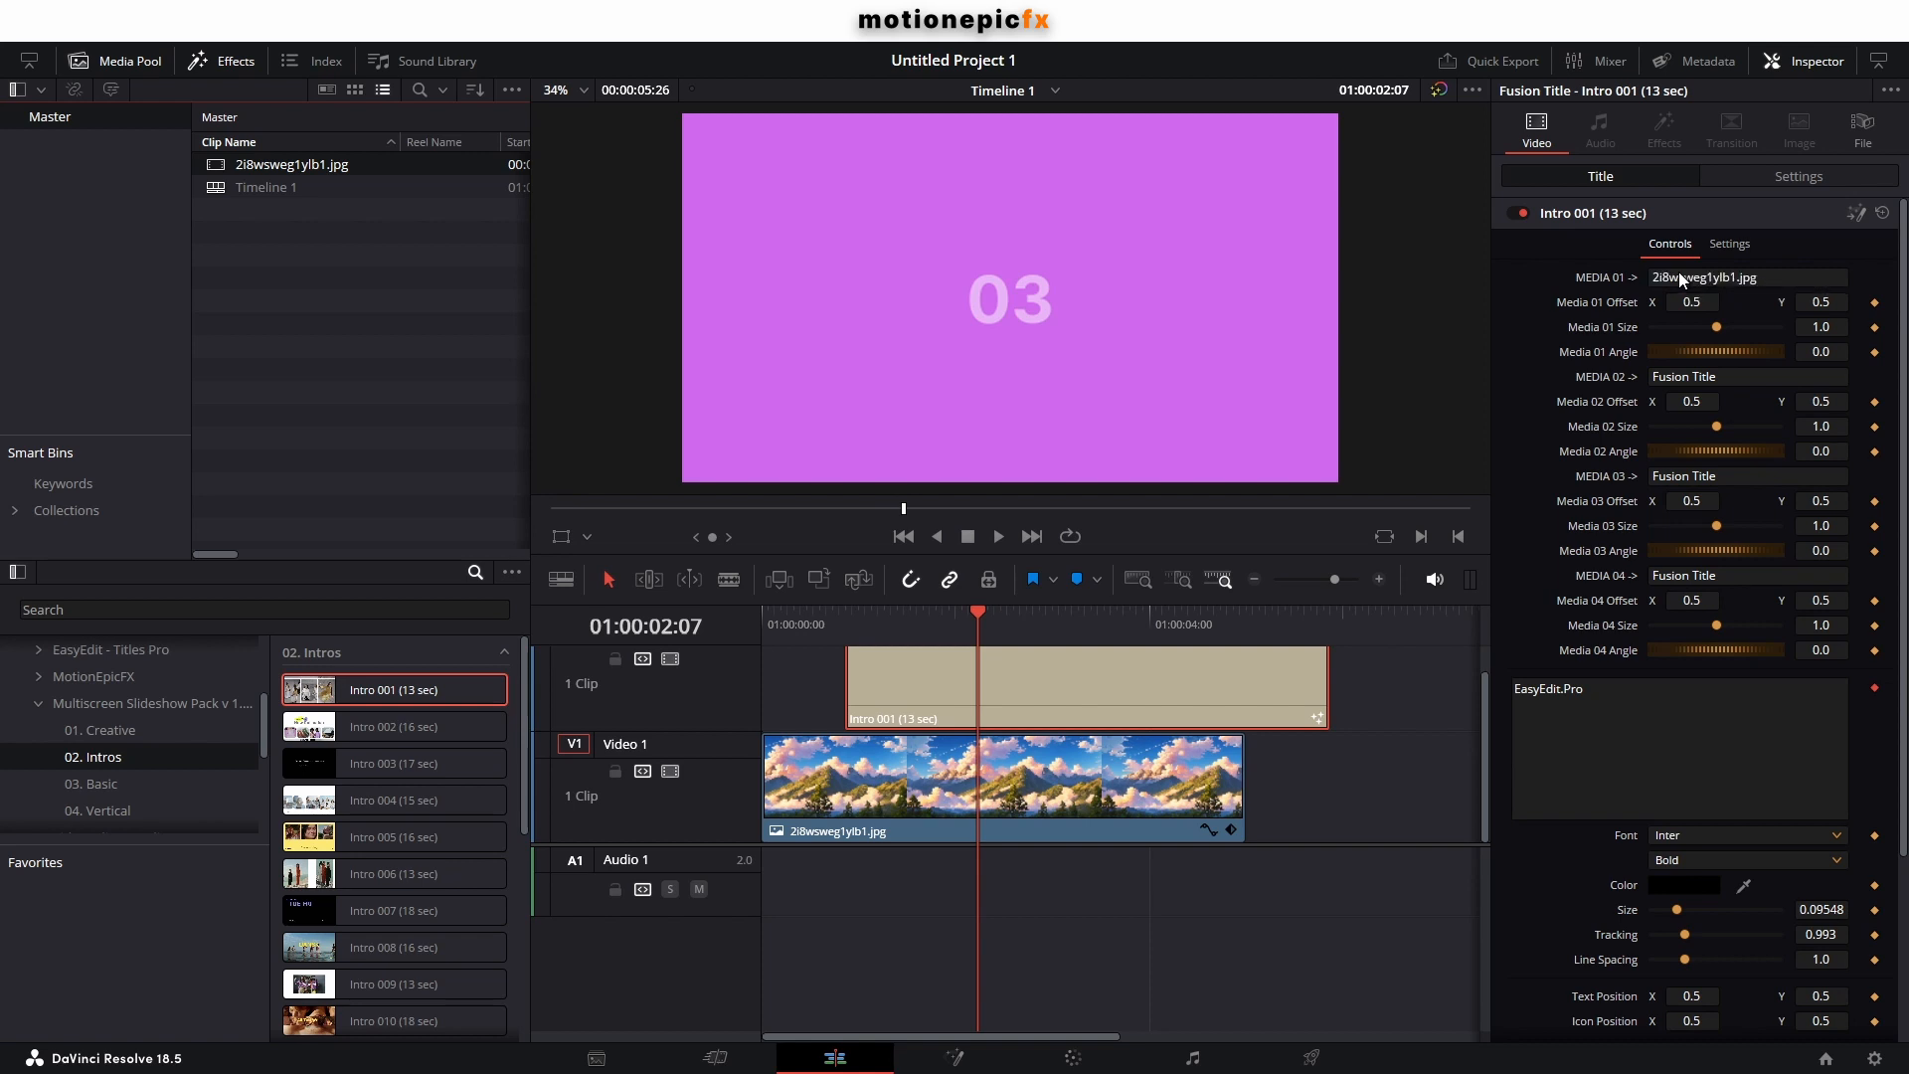
{"action": "left_click_drag", "start_coordinate": [850, 622], "coordinate": [1282, 616]}
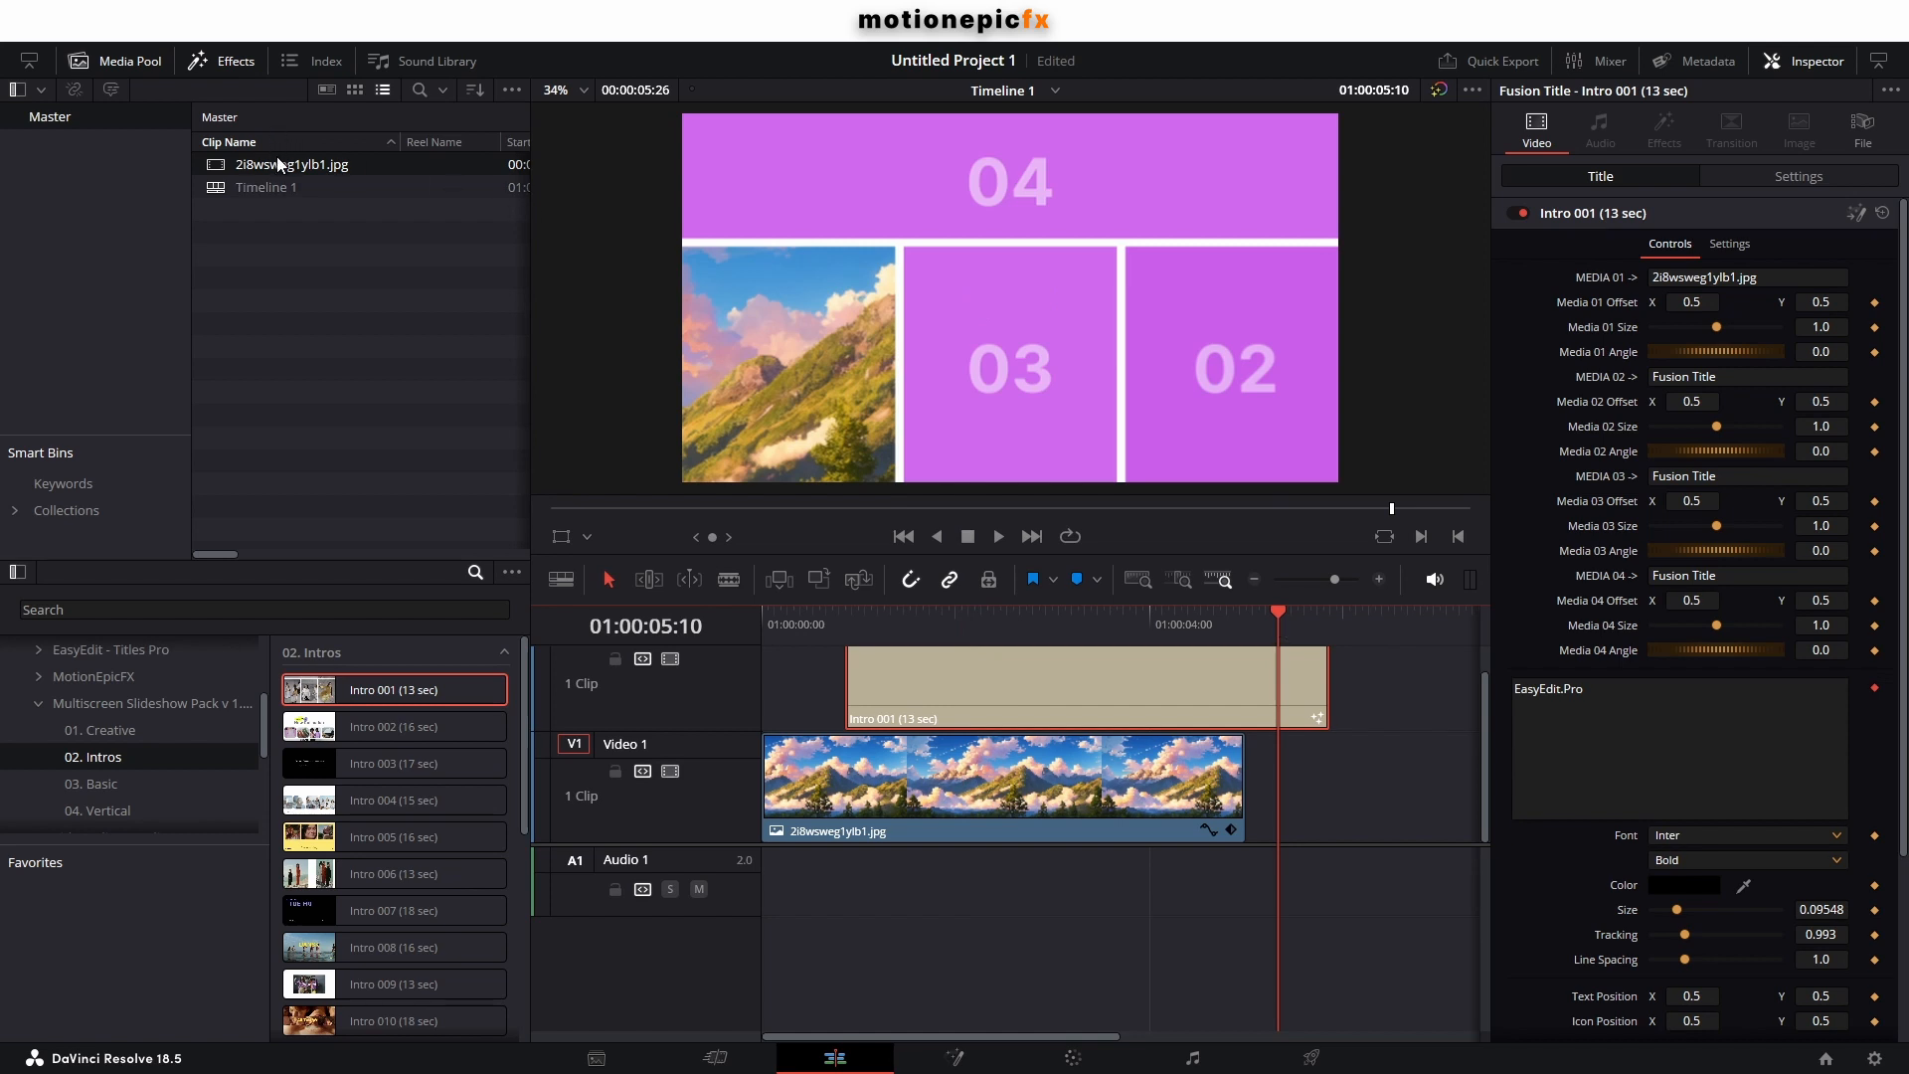
{"action": "left_click_drag", "start_coordinate": [277, 157], "coordinate": [1680, 475]}
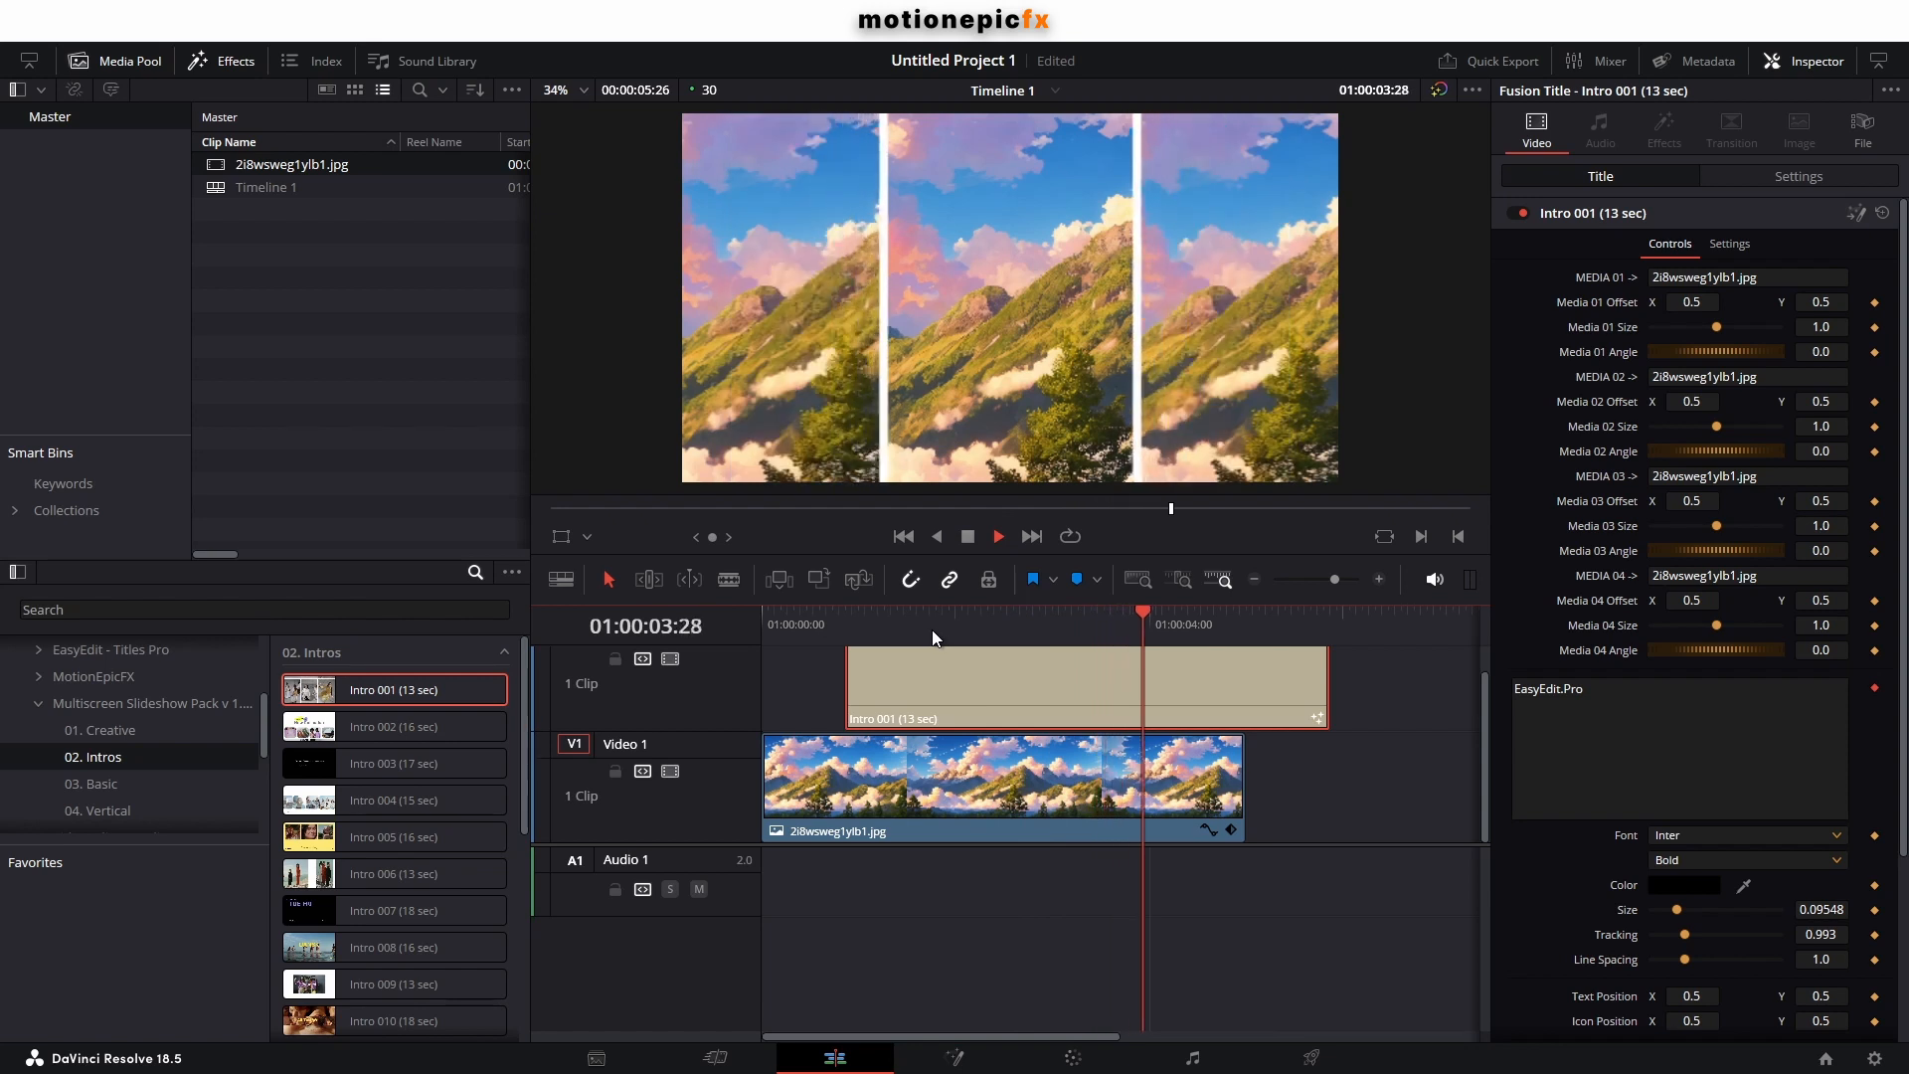
{"action": "key", "text": "space"}
Extend the Intro 001 (13 sec) title so it ends at about 11 seconds on the timeline.
{"action": "scroll", "coordinate": [1531, 869], "scroll_direction": "down", "scroll_amount": 3}
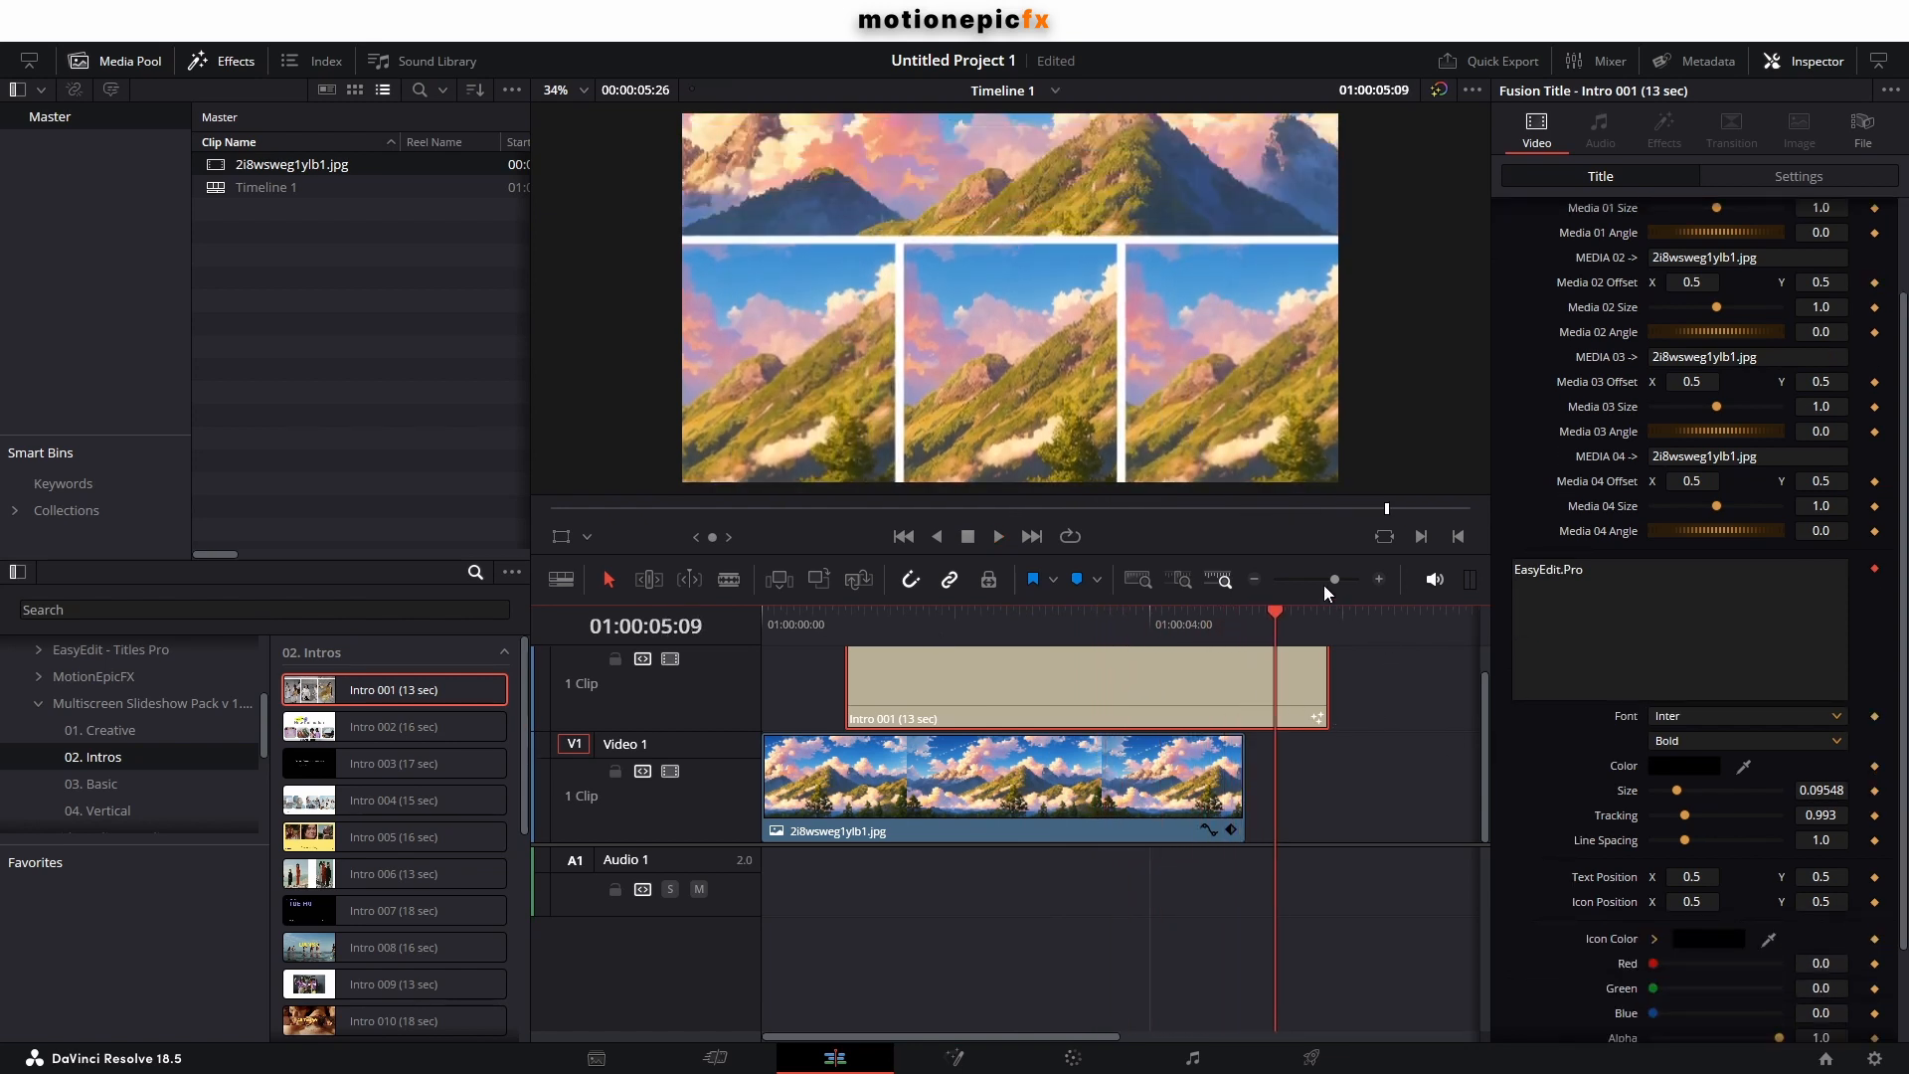
{"action": "left_click_drag", "start_coordinate": [1325, 594], "coordinate": [1335, 591]}
{"action": "left_click_drag", "start_coordinate": [1091, 623], "coordinate": [1134, 642]}
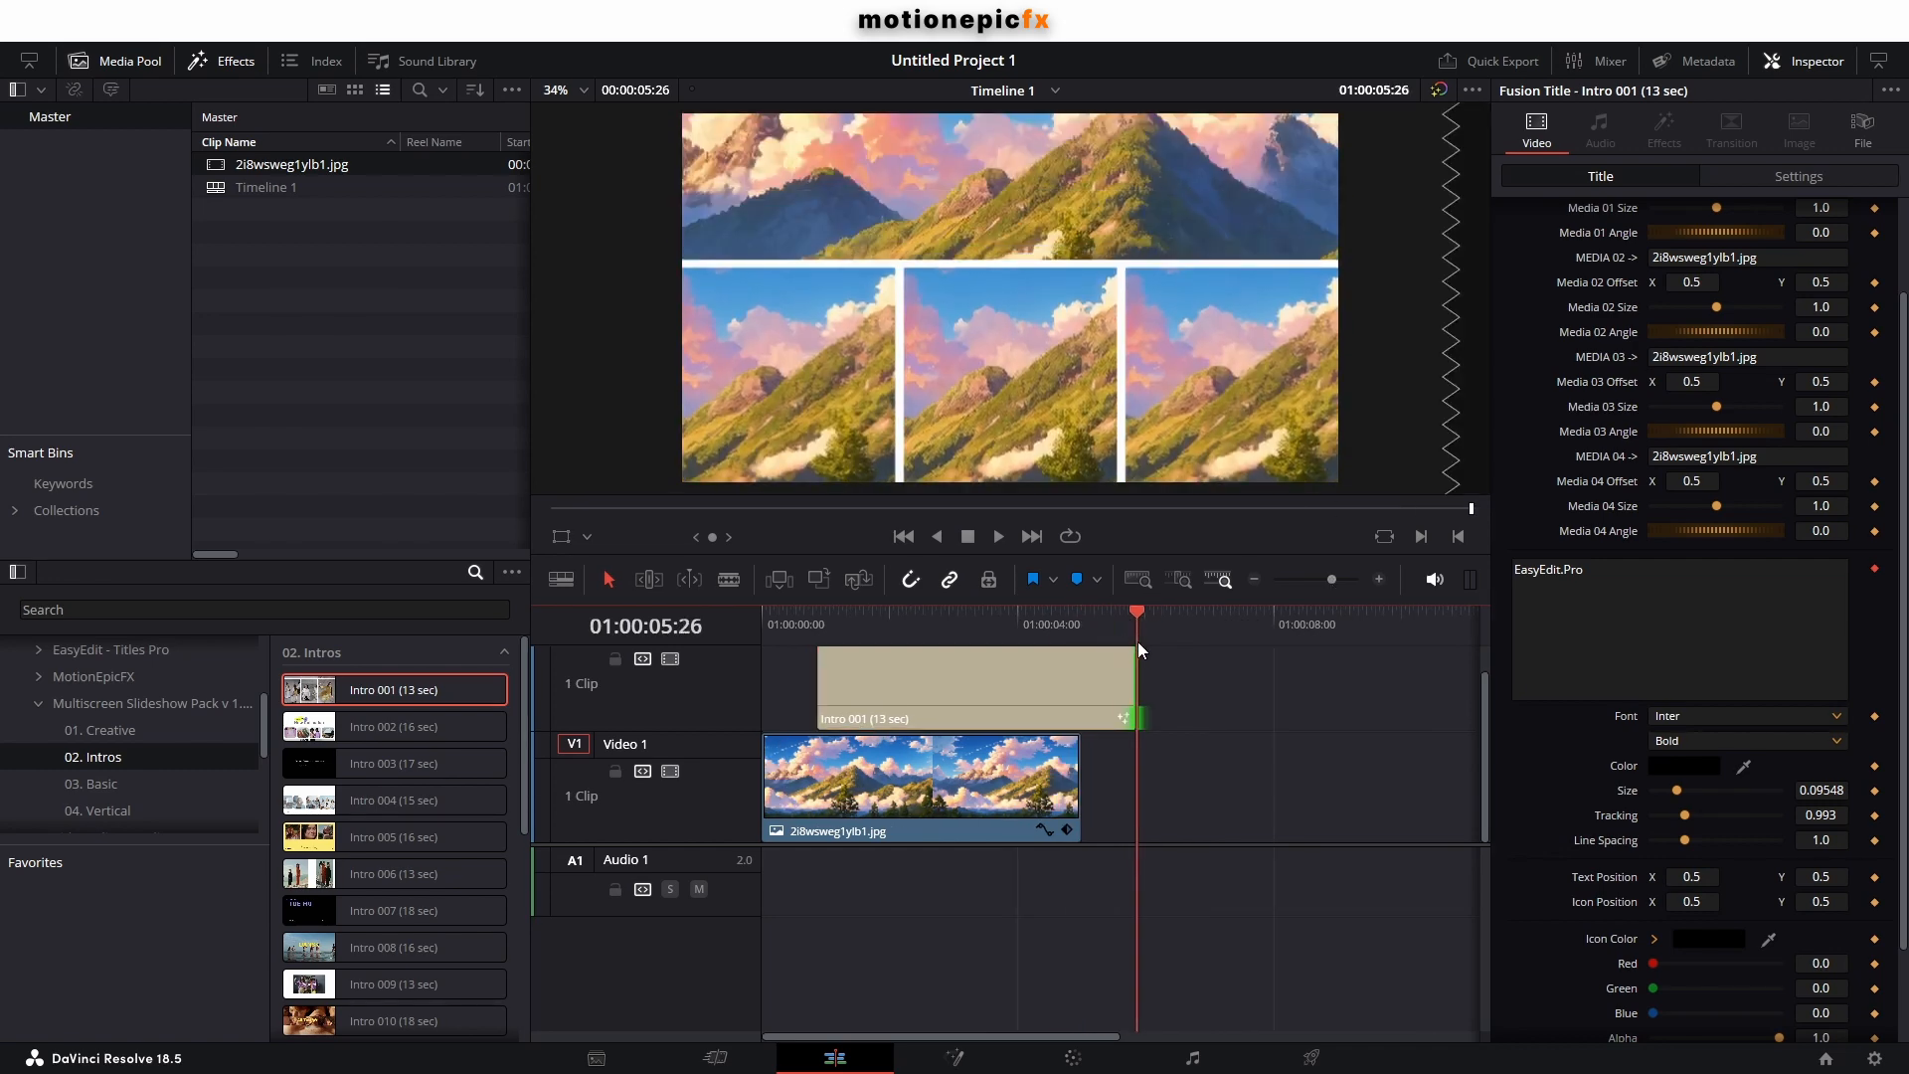
{"action": "left_click", "coordinate": [1050, 680]}
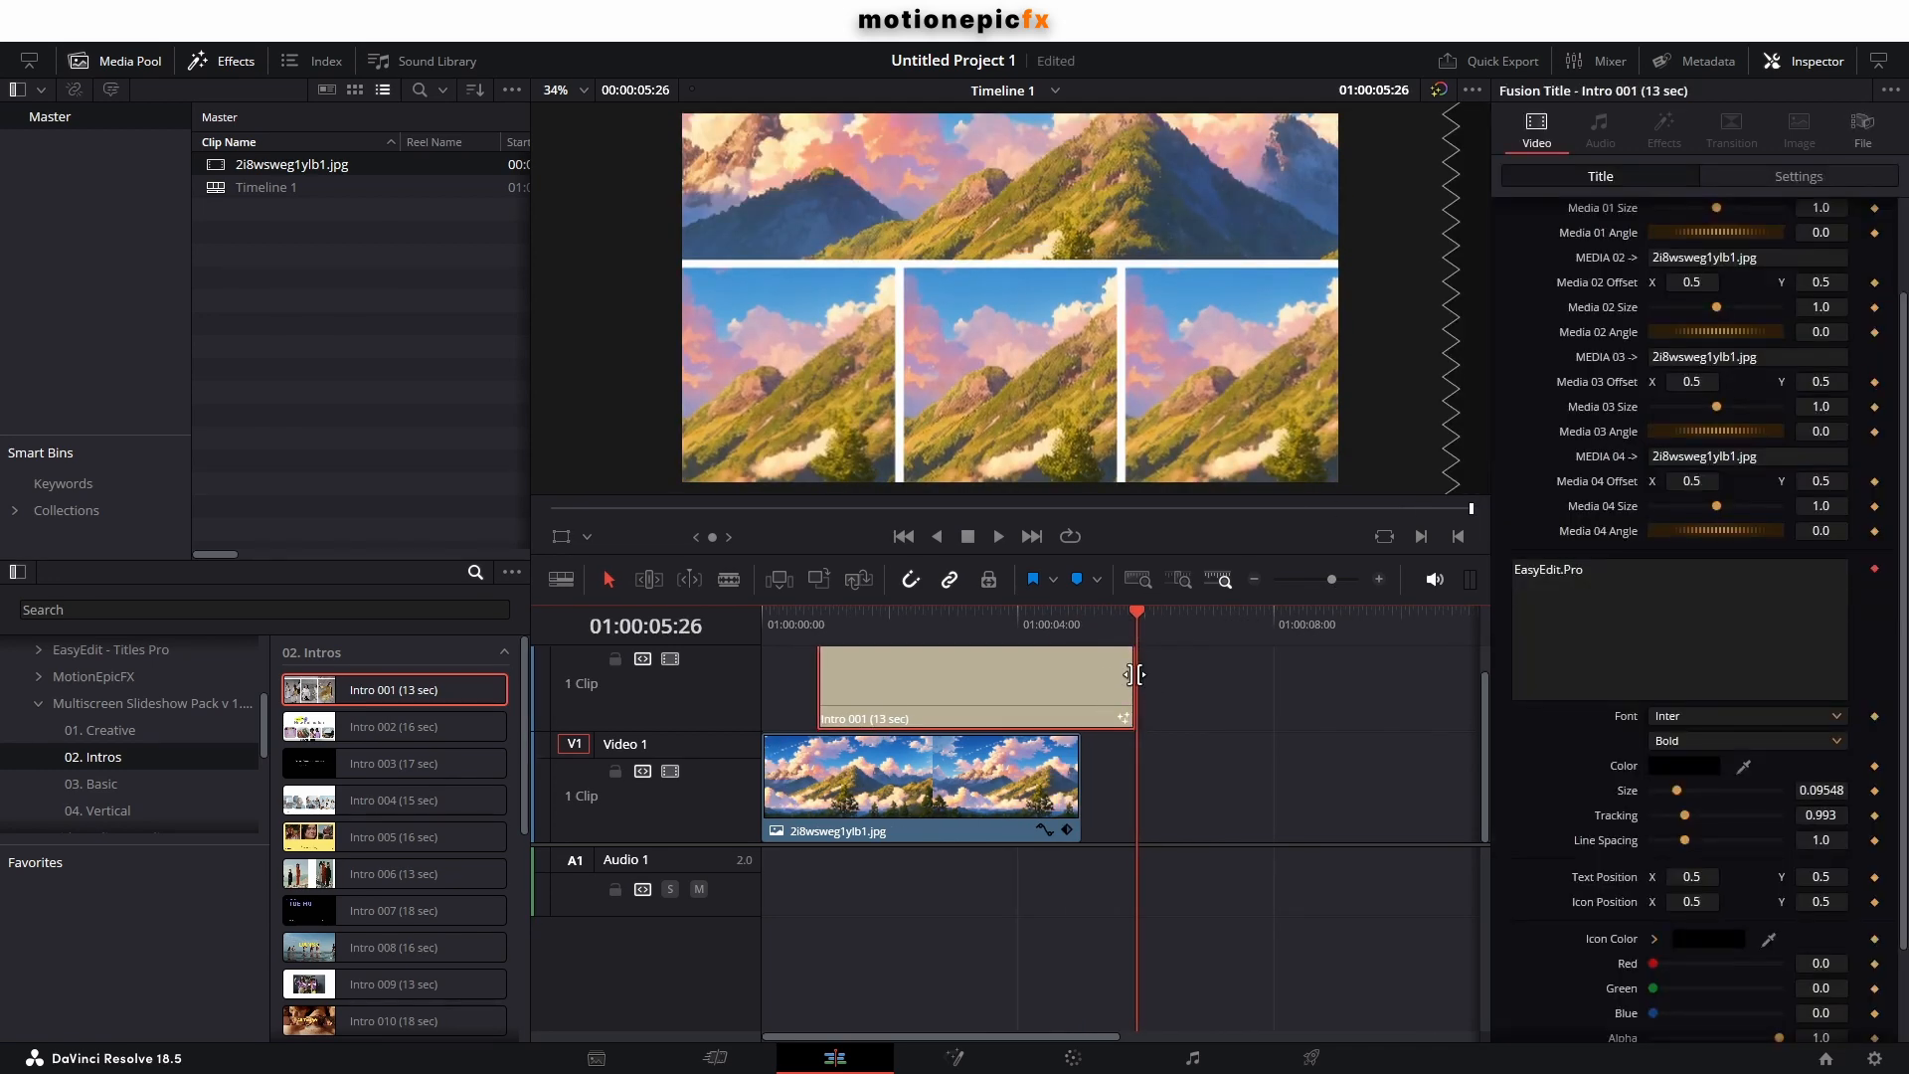
{"action": "scroll", "coordinate": [1573, 710], "scroll_direction": "down", "scroll_amount": 3}
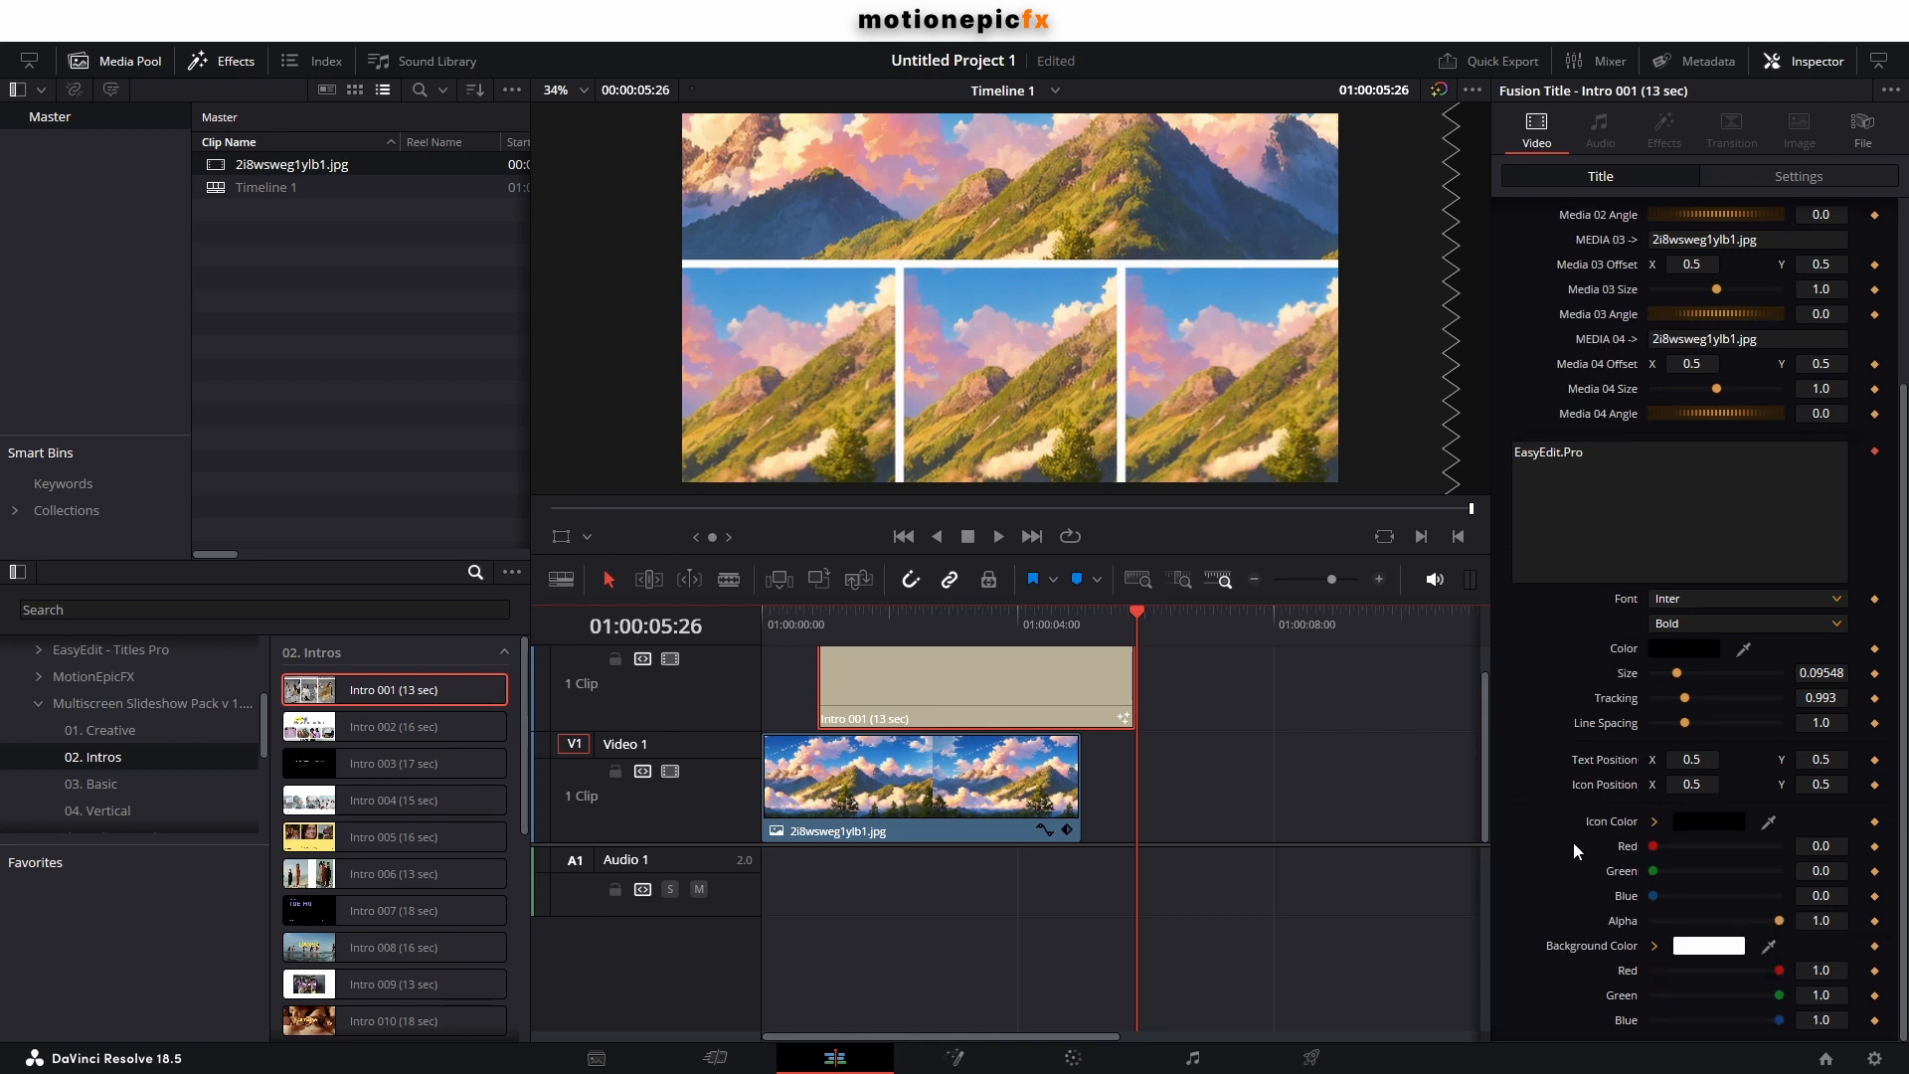
{"action": "scroll", "coordinate": [1567, 833], "scroll_direction": "up", "scroll_amount": 3}
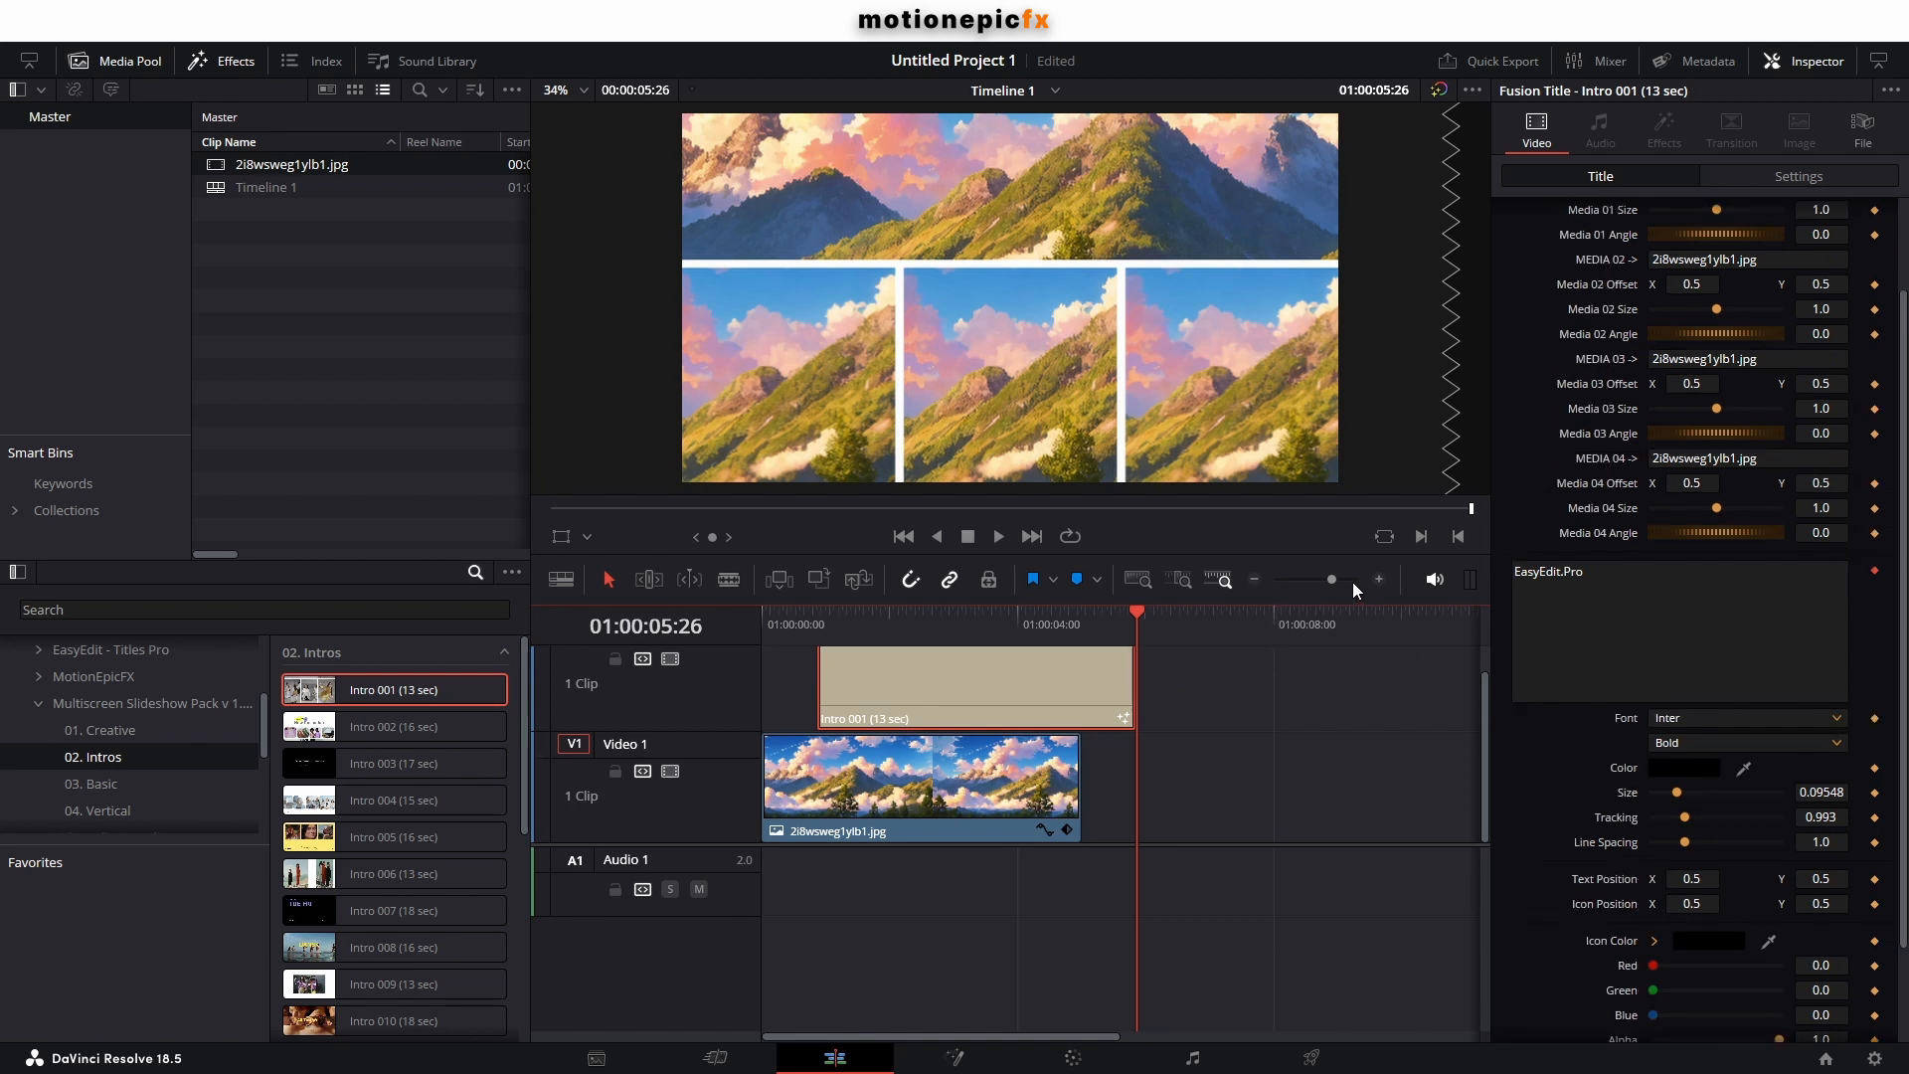
{"action": "left_click_drag", "start_coordinate": [1333, 579], "coordinate": [1324, 582]}
{"action": "key", "text": "ctrl+z"}
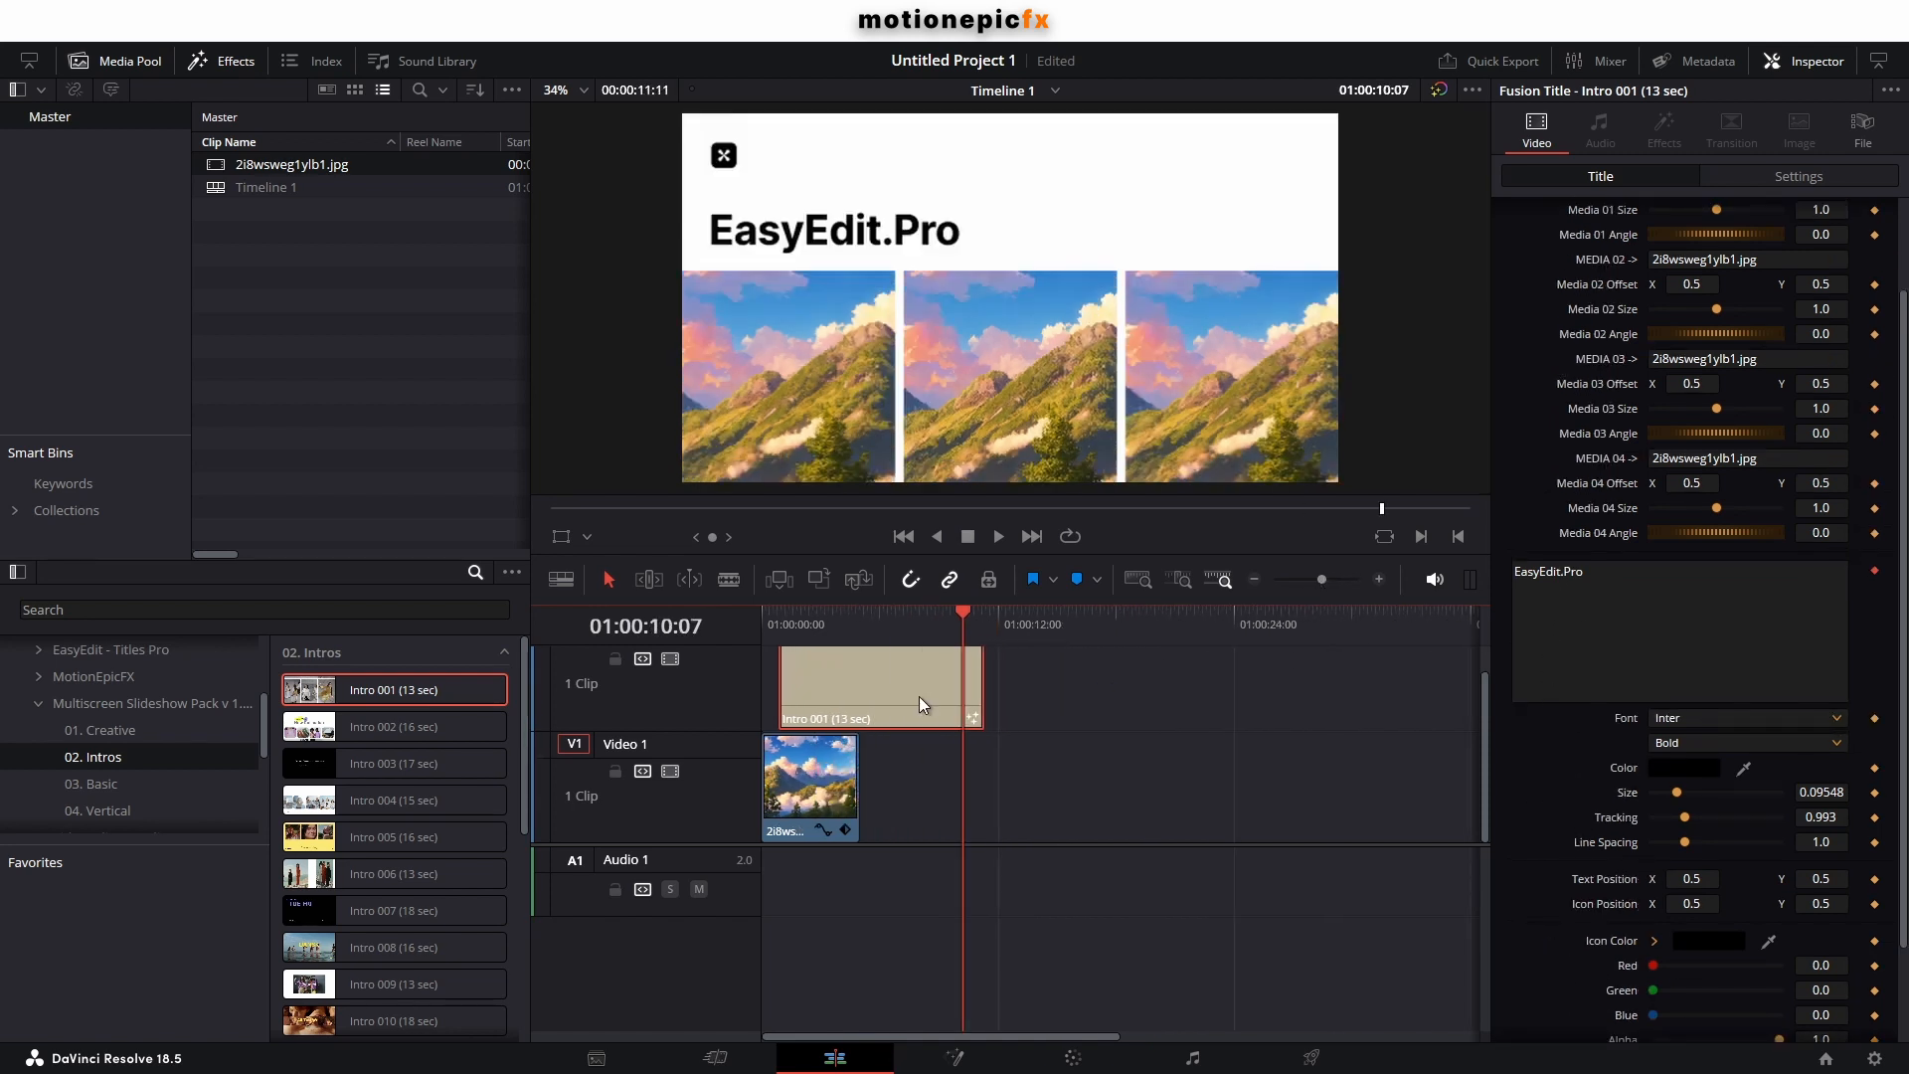
Undo the last extension of the Intro 001 (13 sec) title and move the title to the start of the timeline.
{"action": "key", "text": "ctrl+z"}
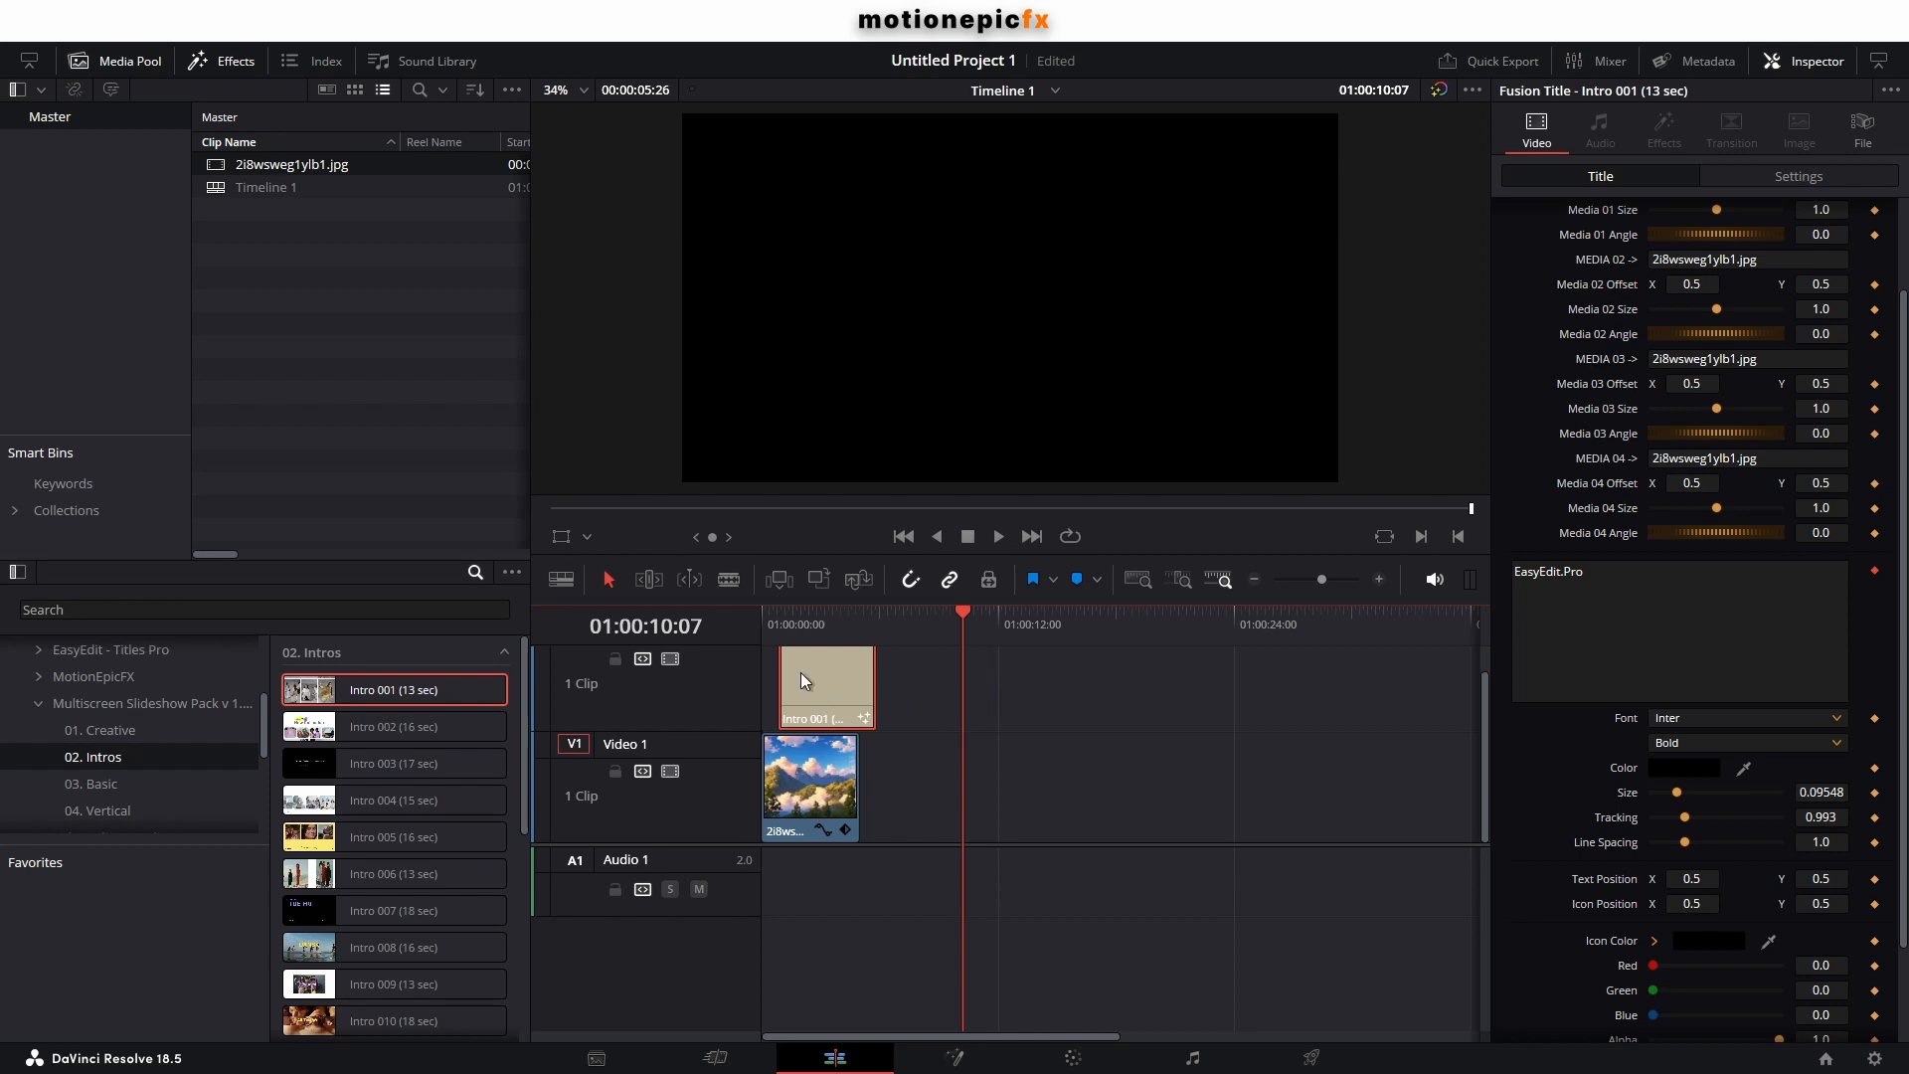
{"action": "left_click", "coordinate": [780, 624]}
{"action": "left_click", "coordinate": [1333, 583]}
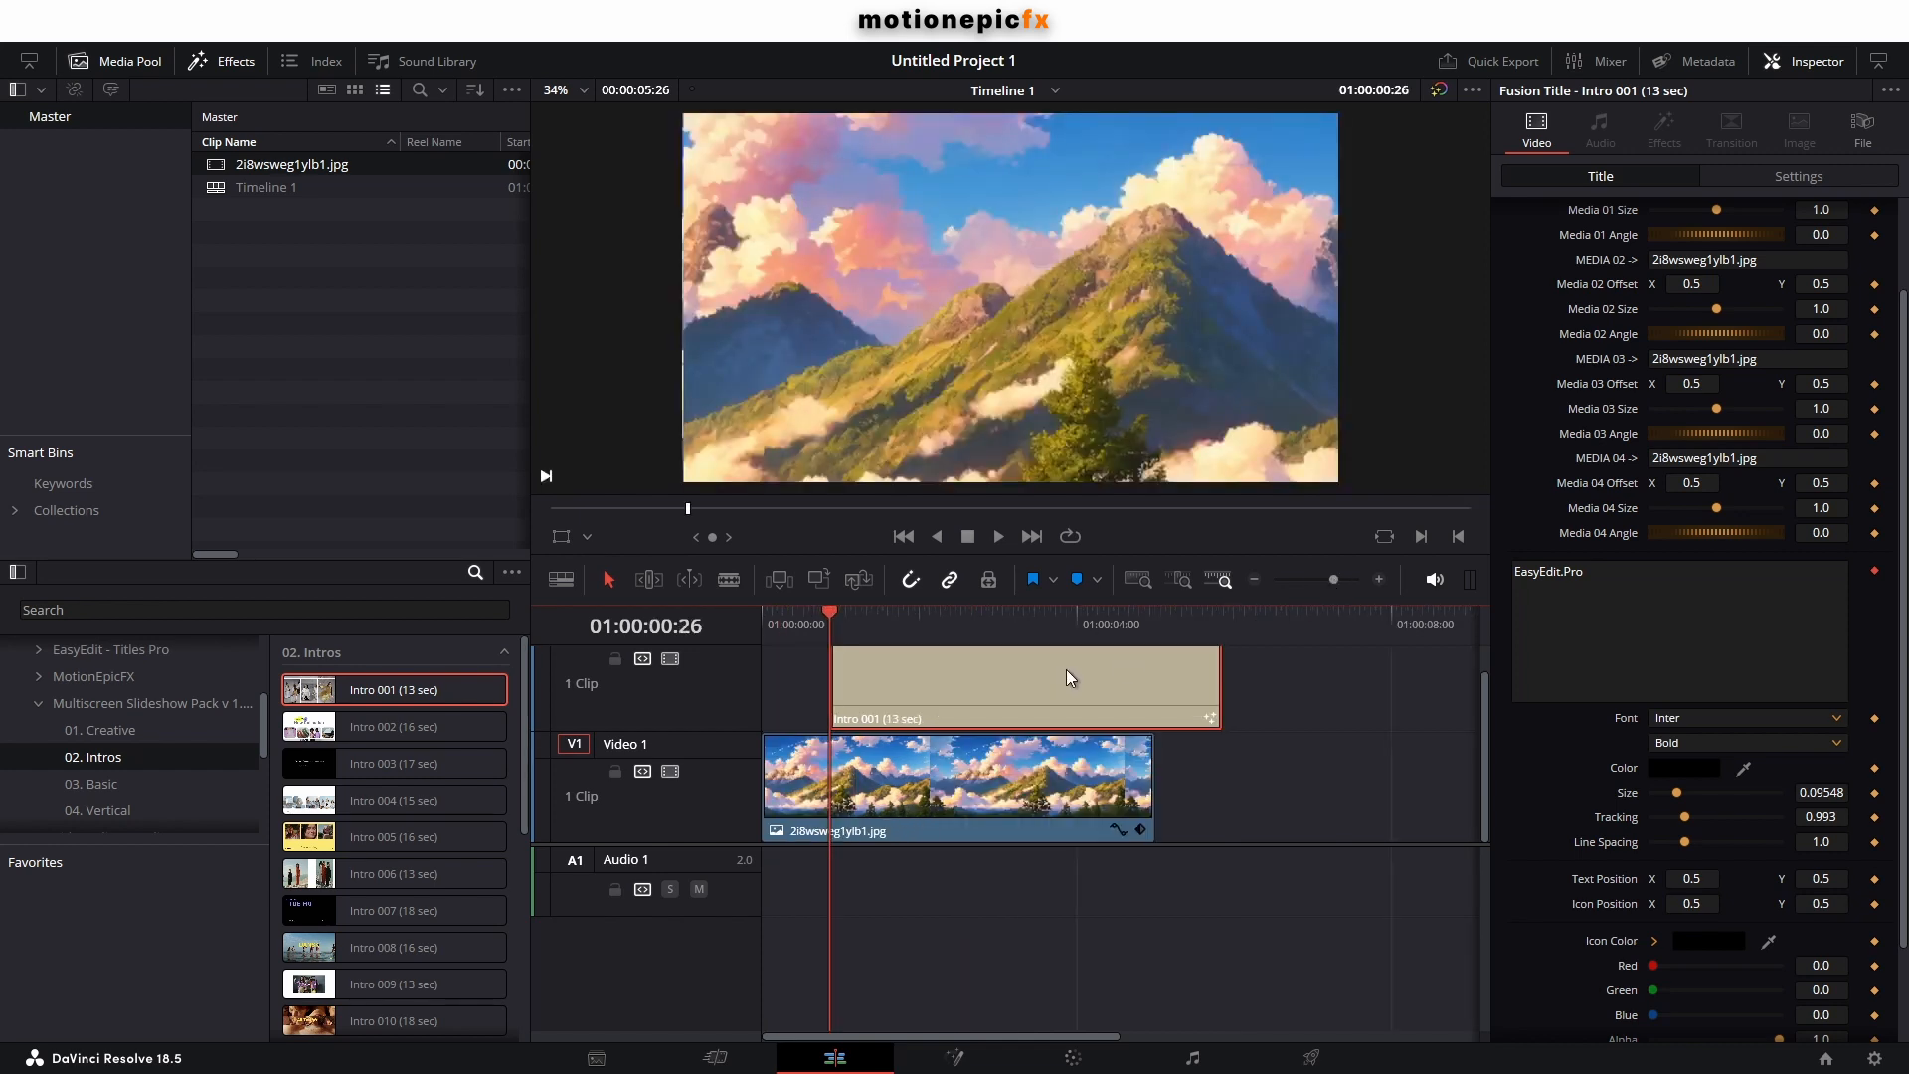
{"action": "key", "text": "space"}
{"action": "left_click_drag", "start_coordinate": [1066, 679], "coordinate": [998, 695]}
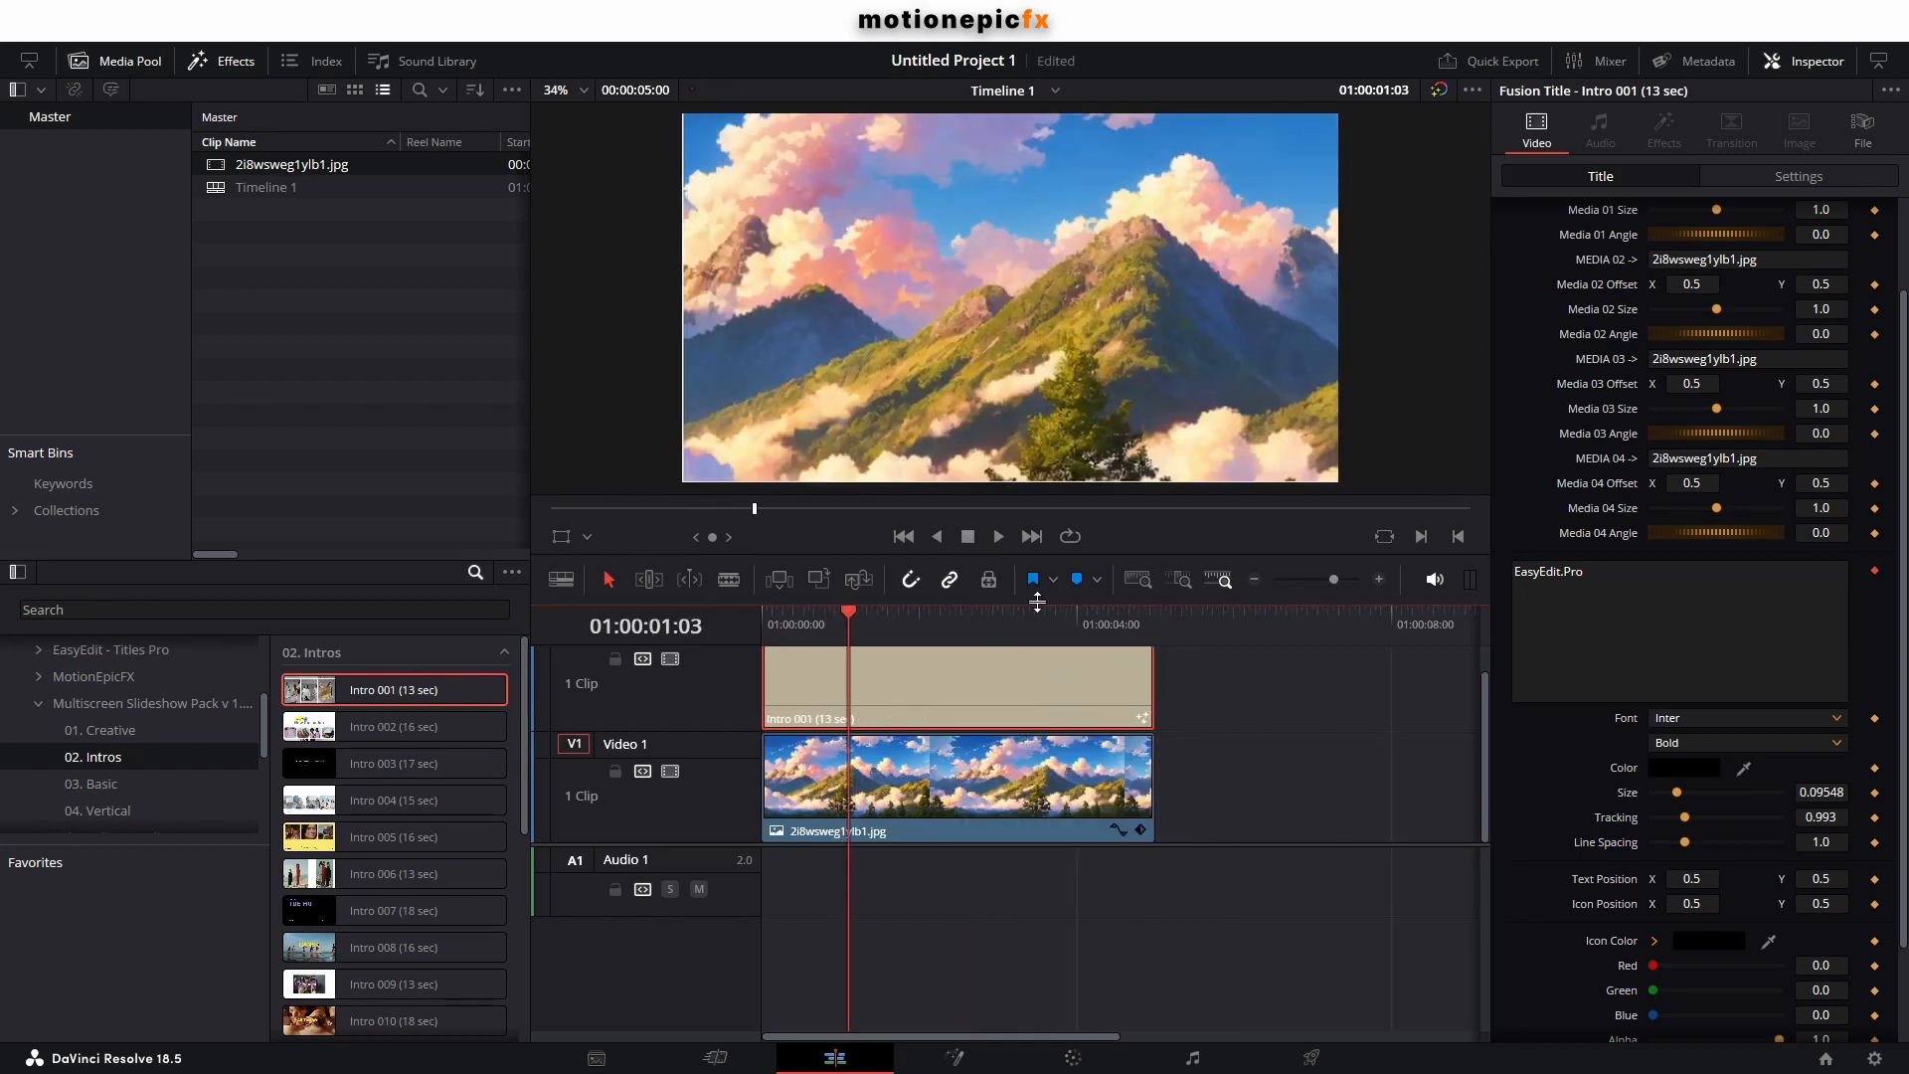
Change the clip duration of the Intro 001 (13 sec) title to 00:00:13:00 and preview it from about 9 seconds.
{"action": "right_click", "coordinate": [1058, 680]}
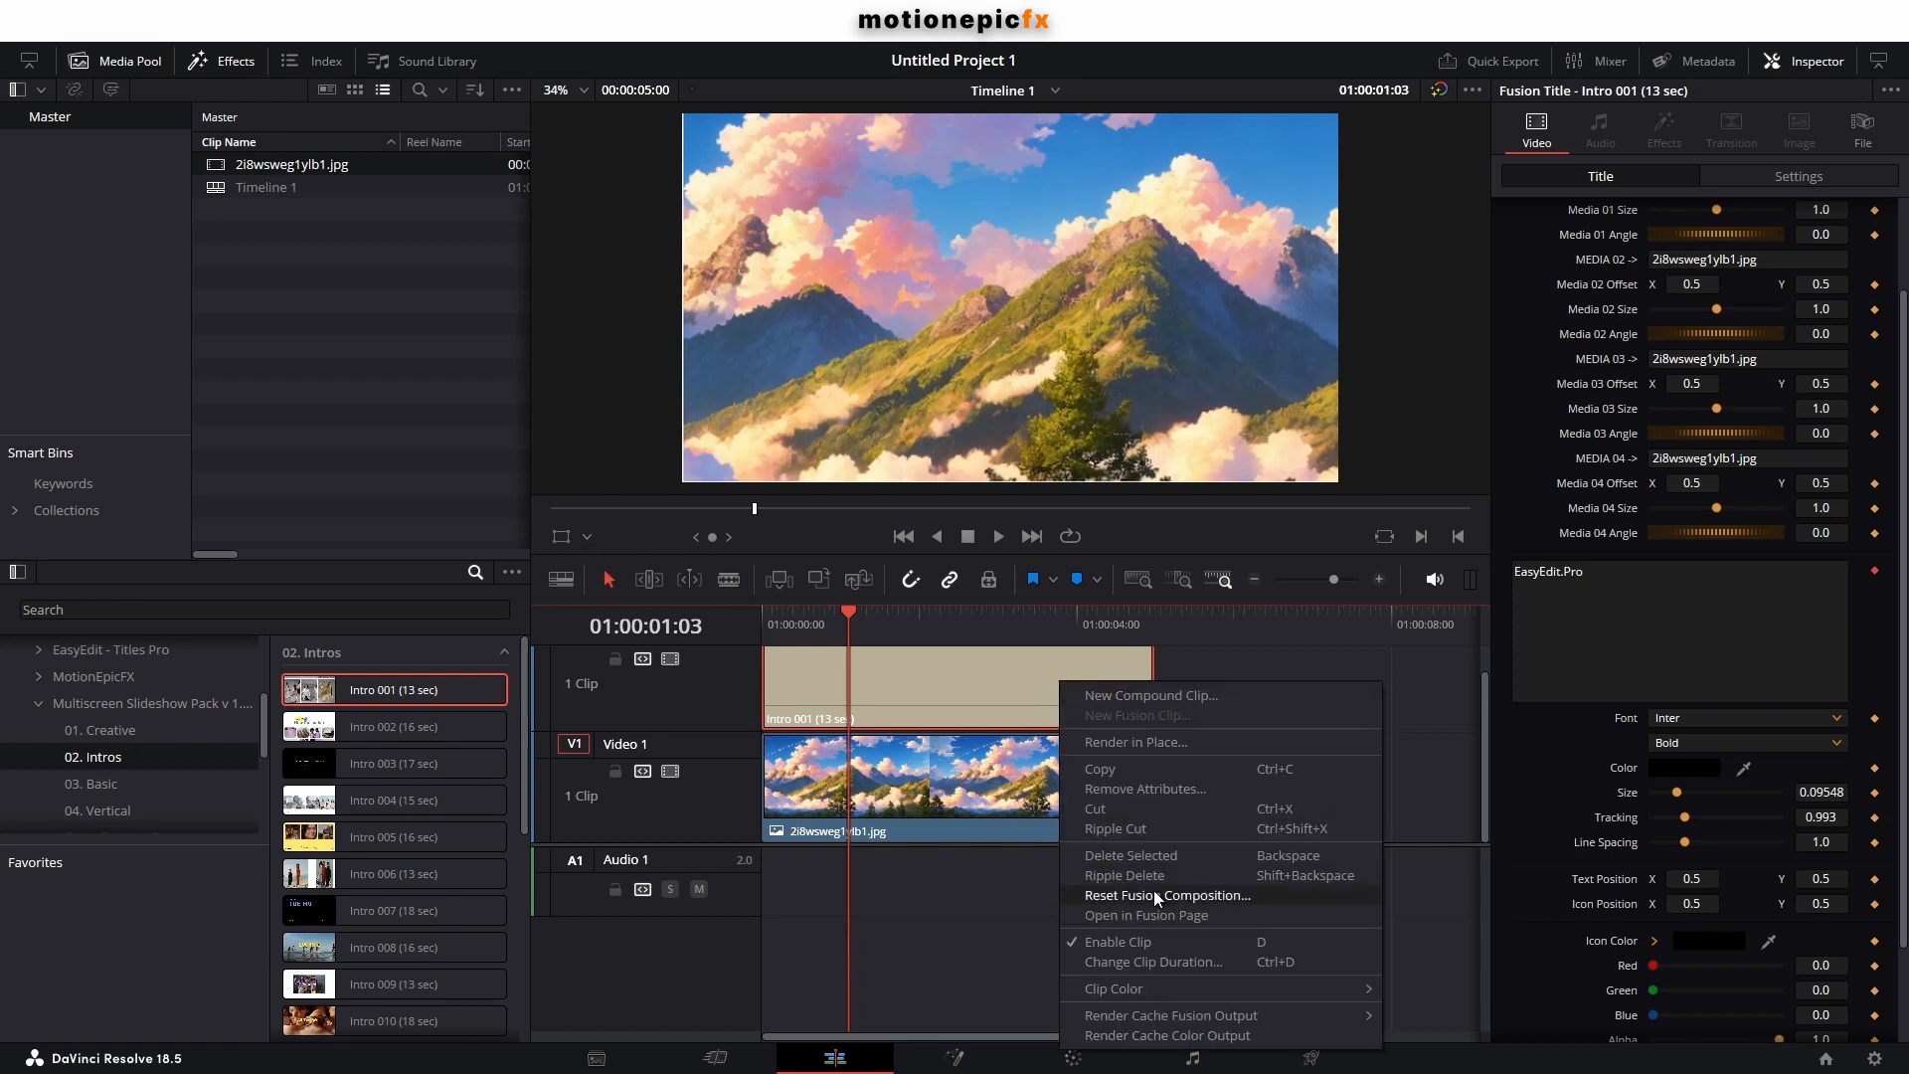
{"action": "left_click", "coordinate": [1163, 960]}
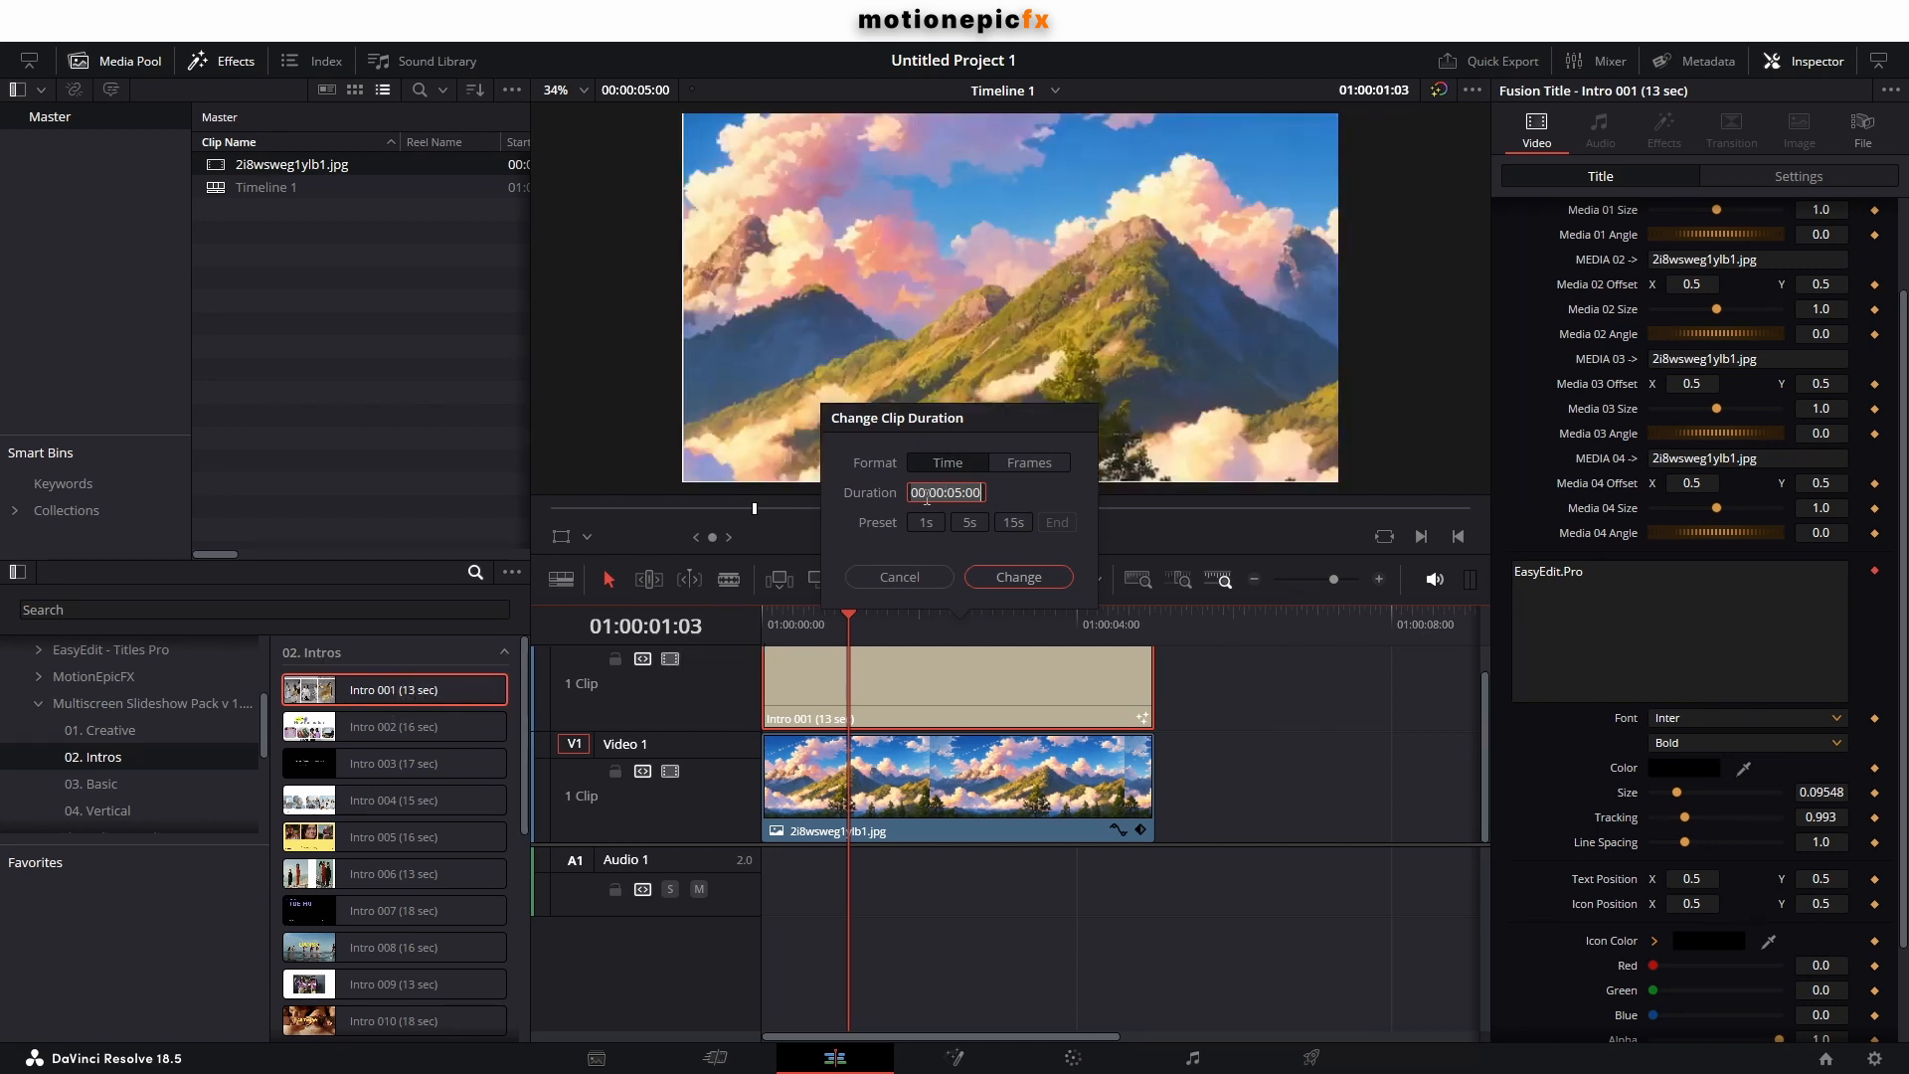
{"action": "left_click", "coordinate": [960, 500]}
{"action": "type", "text": "13"}
{"action": "left_click", "coordinate": [1024, 579]}
{"action": "left_click_drag", "start_coordinate": [1334, 580], "coordinate": [1328, 581]}
{"action": "left_click", "coordinate": [1138, 620]}
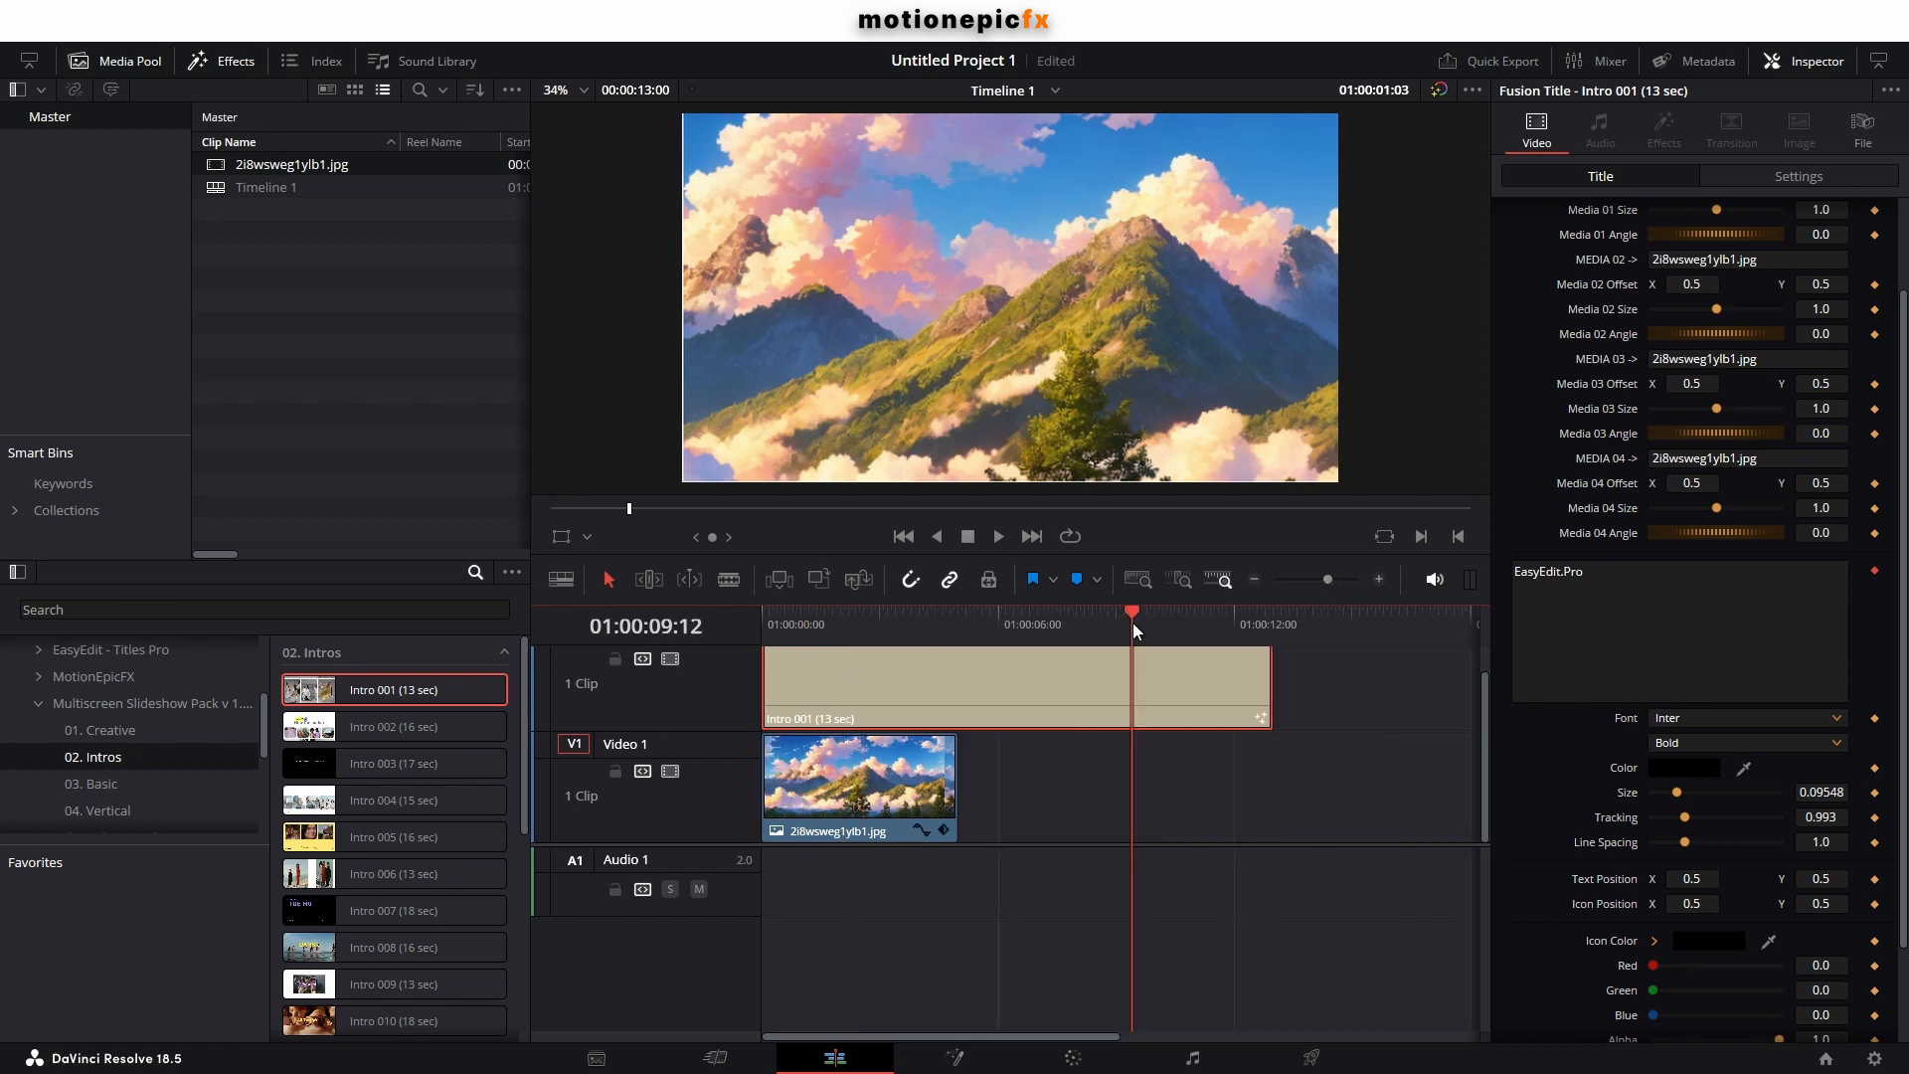
{"action": "key", "text": "space"}
{"action": "key", "text": "space"}
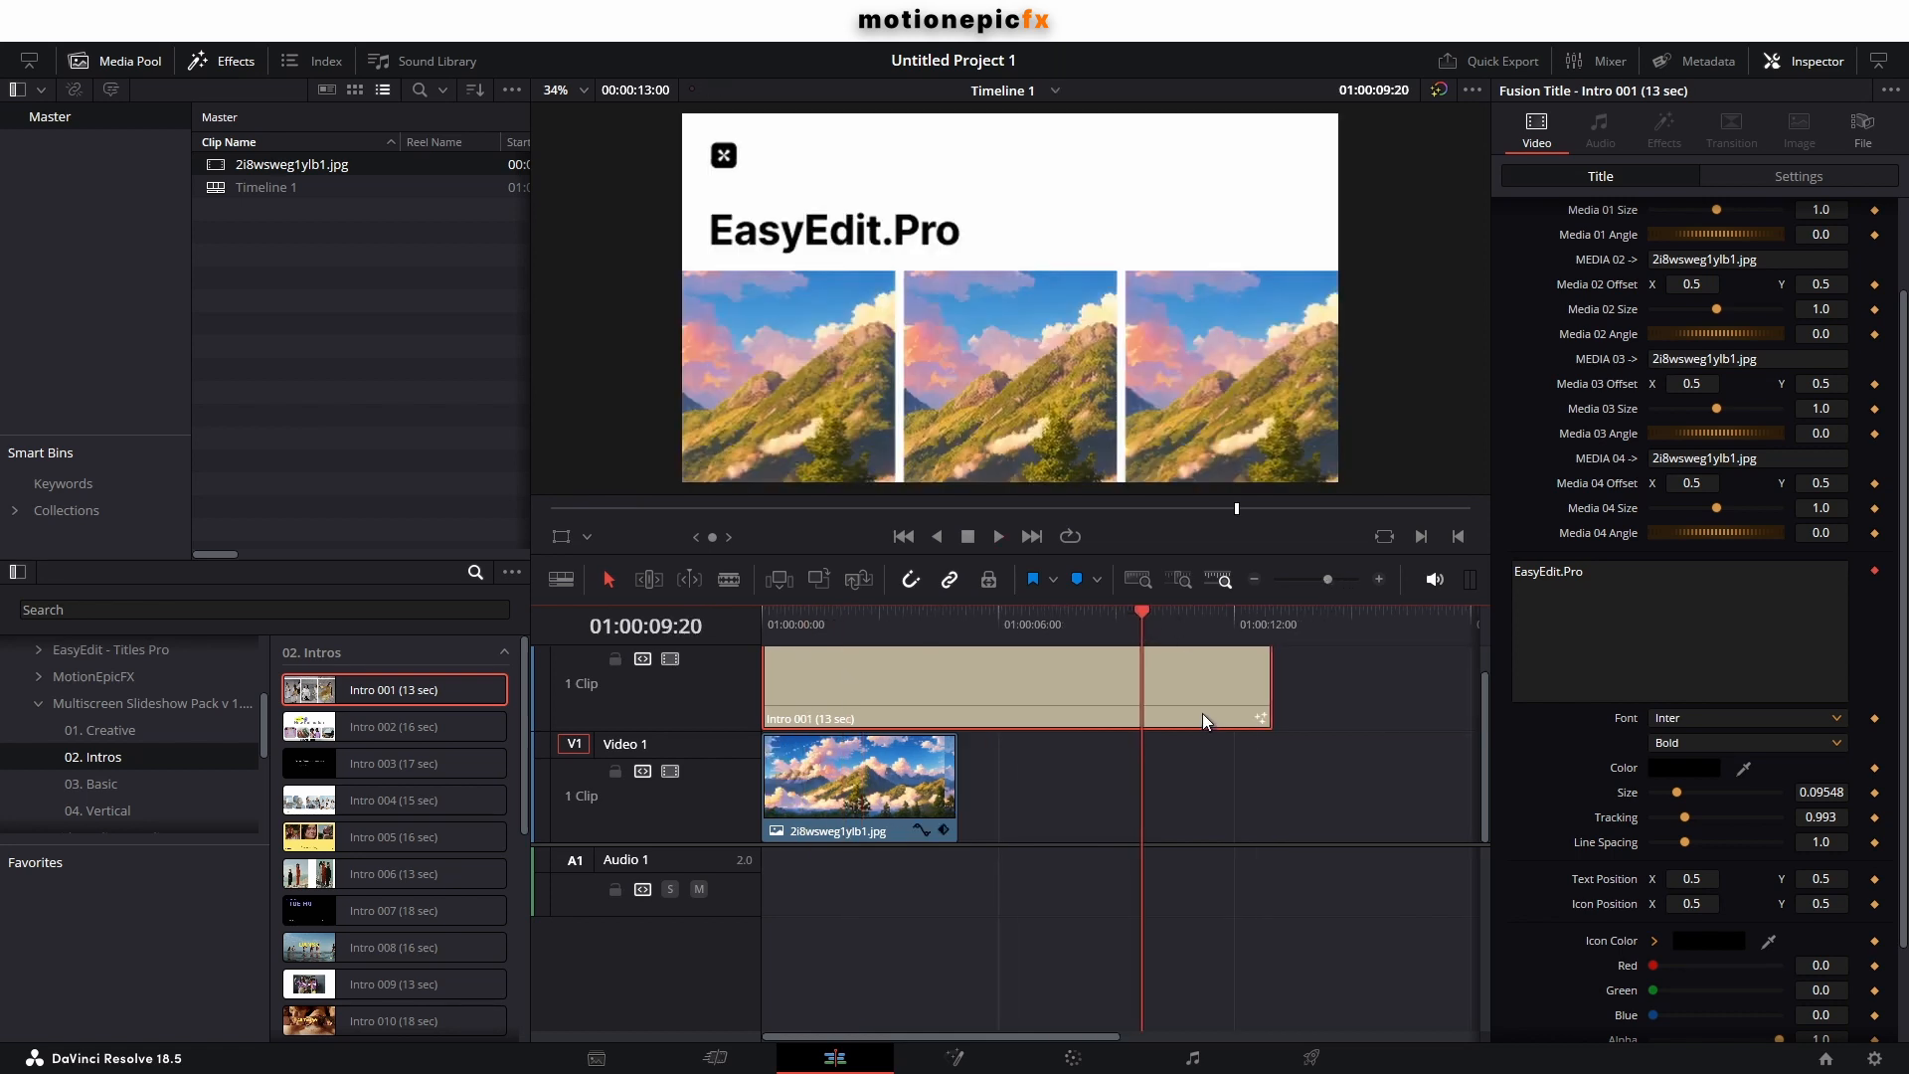
Change the Intro 001 title text to EasyEdit.Pros and look through its remaining controls.
{"action": "left_click", "coordinate": [1650, 580]}
{"action": "type", "text": "ssda"}
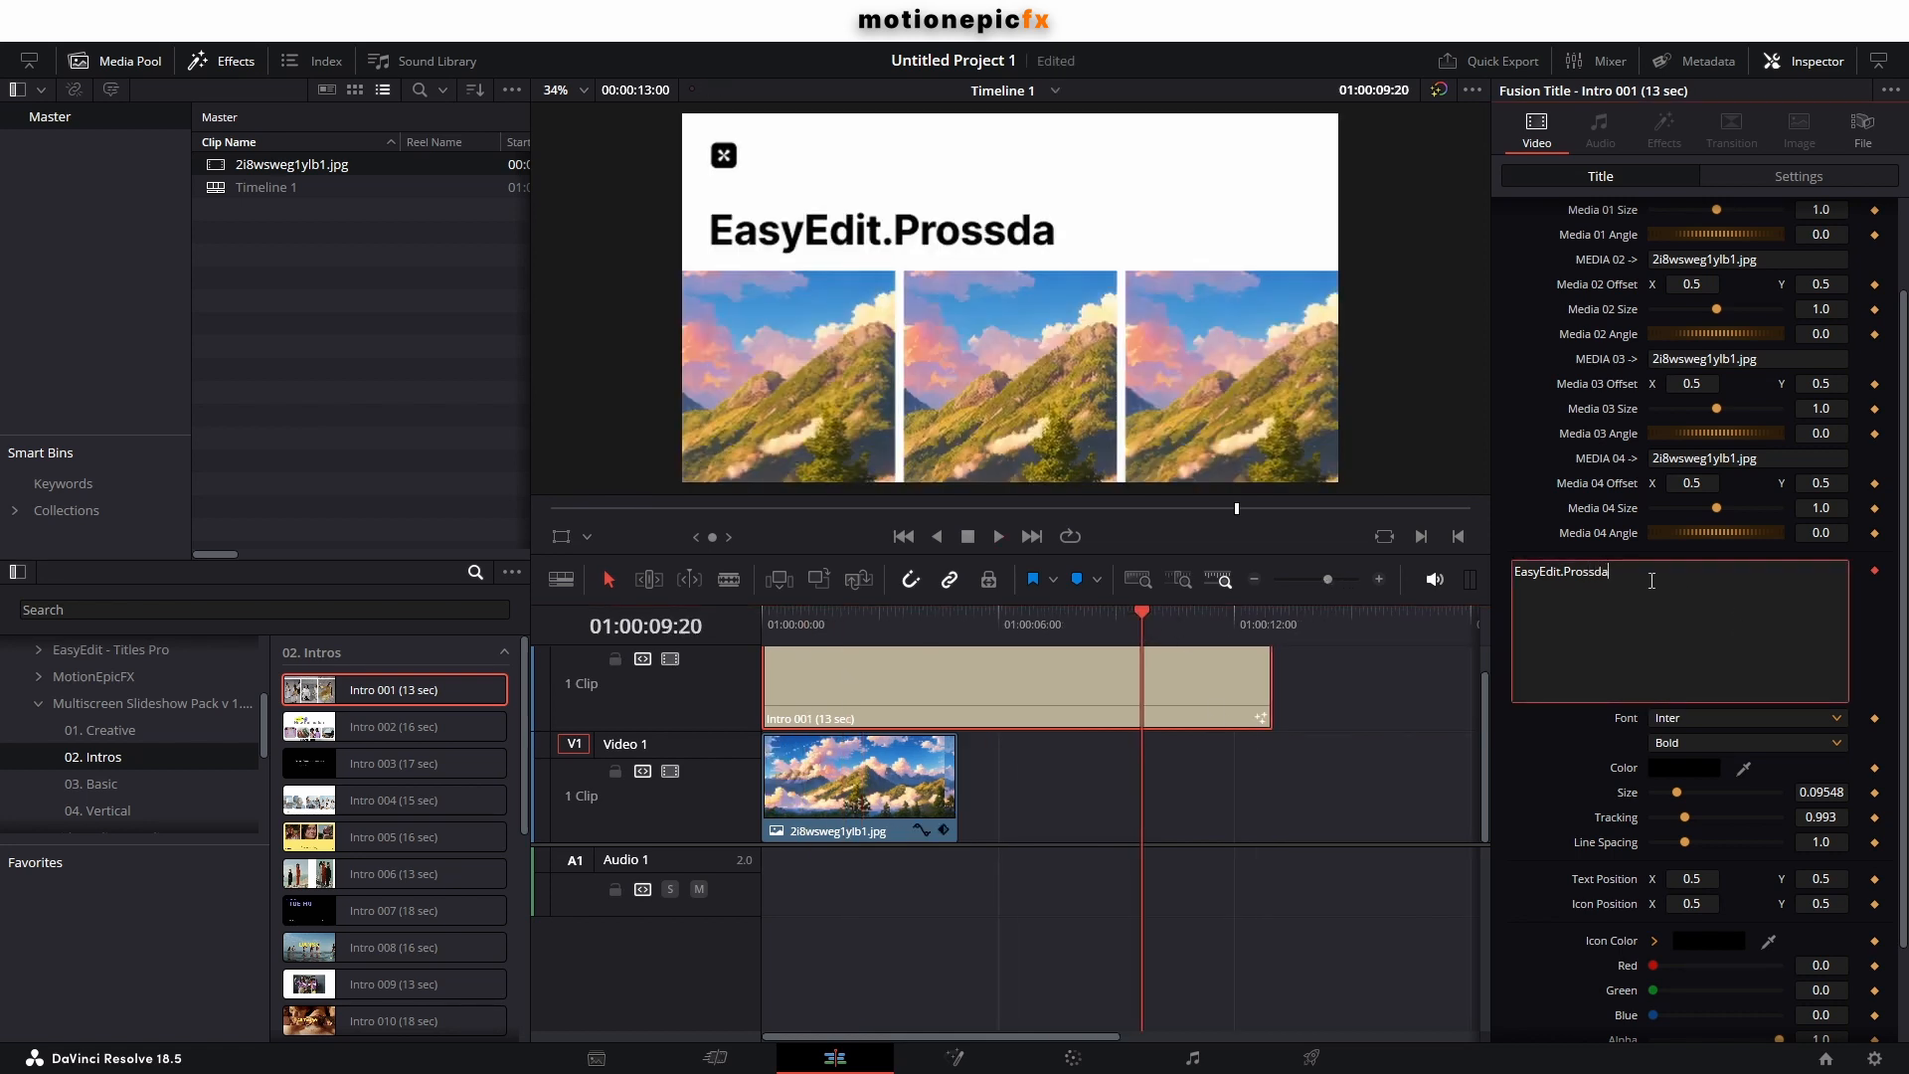
{"action": "type", "text": "=="}
{"action": "key", "text": "BackSpace"}
{"action": "key", "text": "BackSpace"}
{"action": "key", "text": "BackSpace"}
{"action": "key", "text": "BackSpace"}
{"action": "key", "text": "BackSpace"}
{"action": "left_click", "coordinate": [1535, 956]}
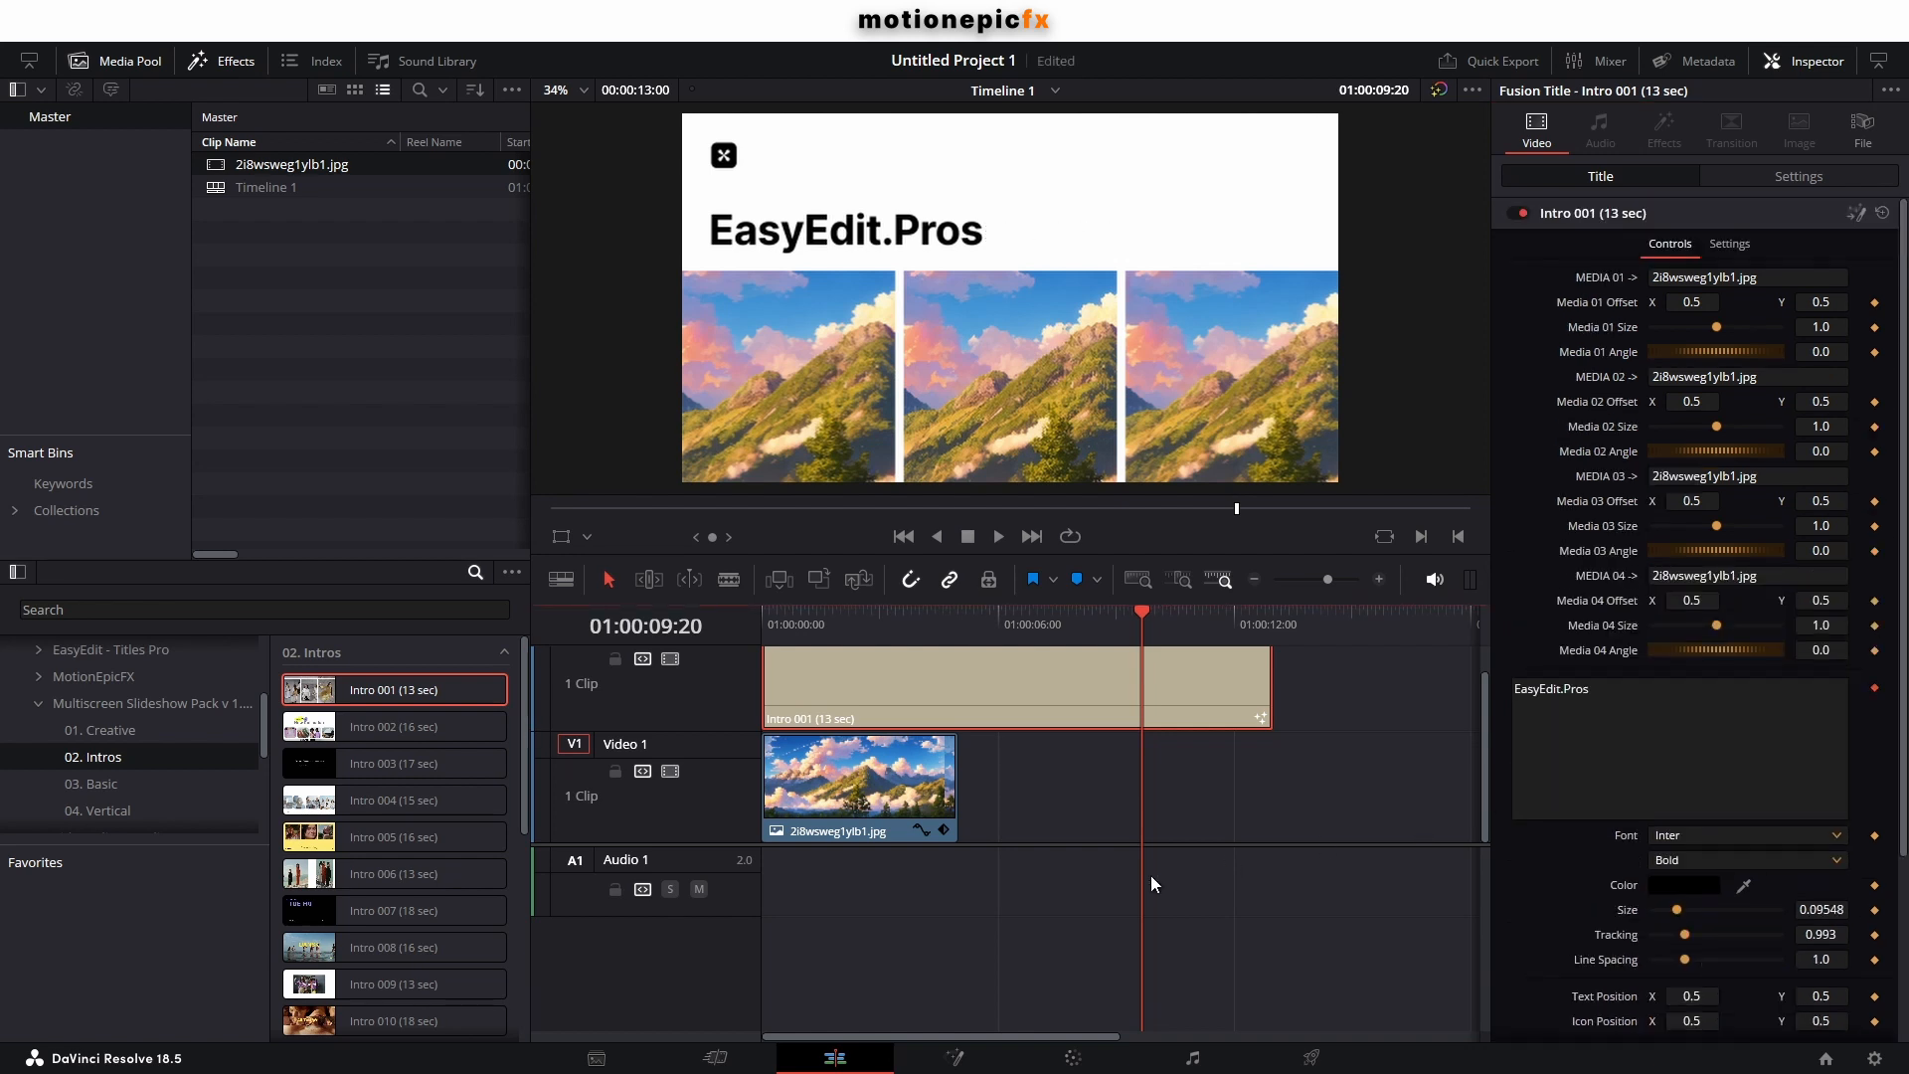
{"action": "scroll", "coordinate": [1531, 940], "scroll_direction": "down", "scroll_amount": 5}
Replace the Intro 001 title with Basic 003 from 03. Basic, starting at about 1 second on the second video track, and play it.
{"action": "key", "text": "Delete"}
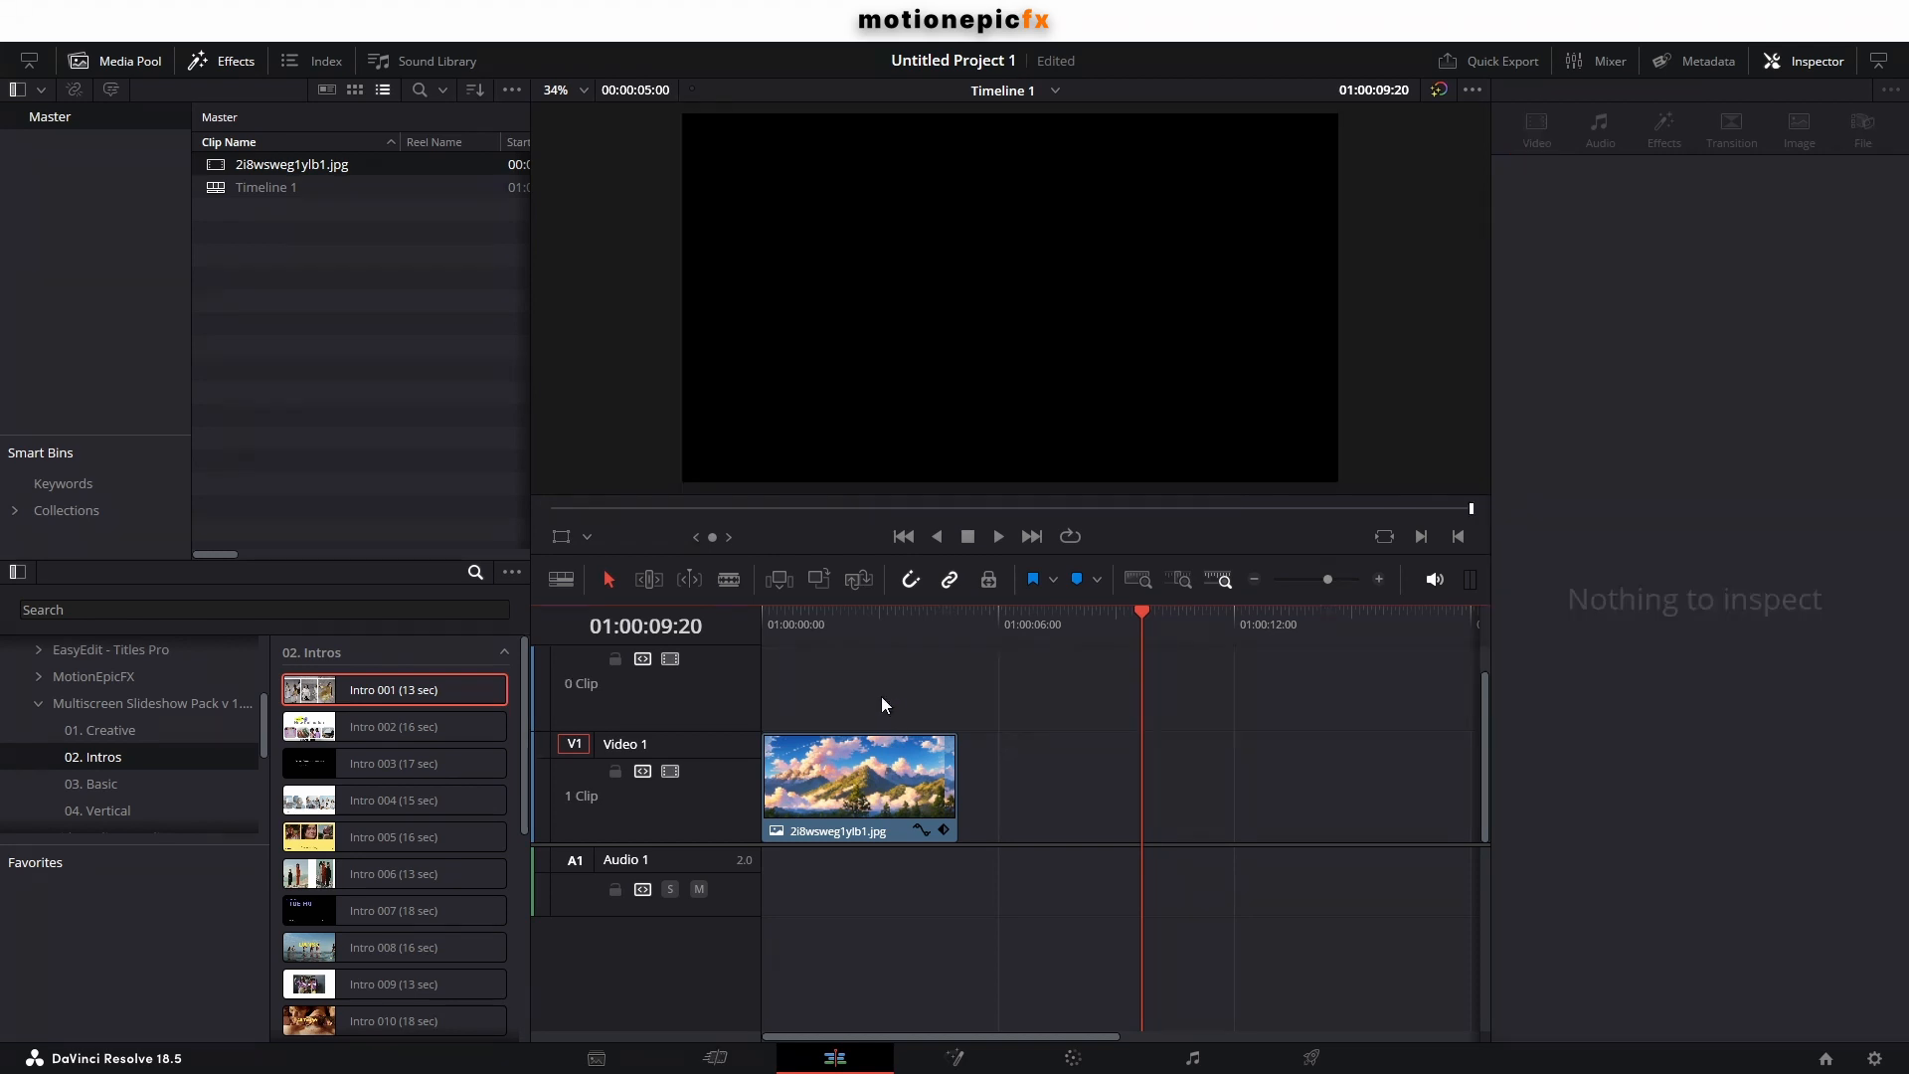
{"action": "left_click", "coordinate": [94, 783]}
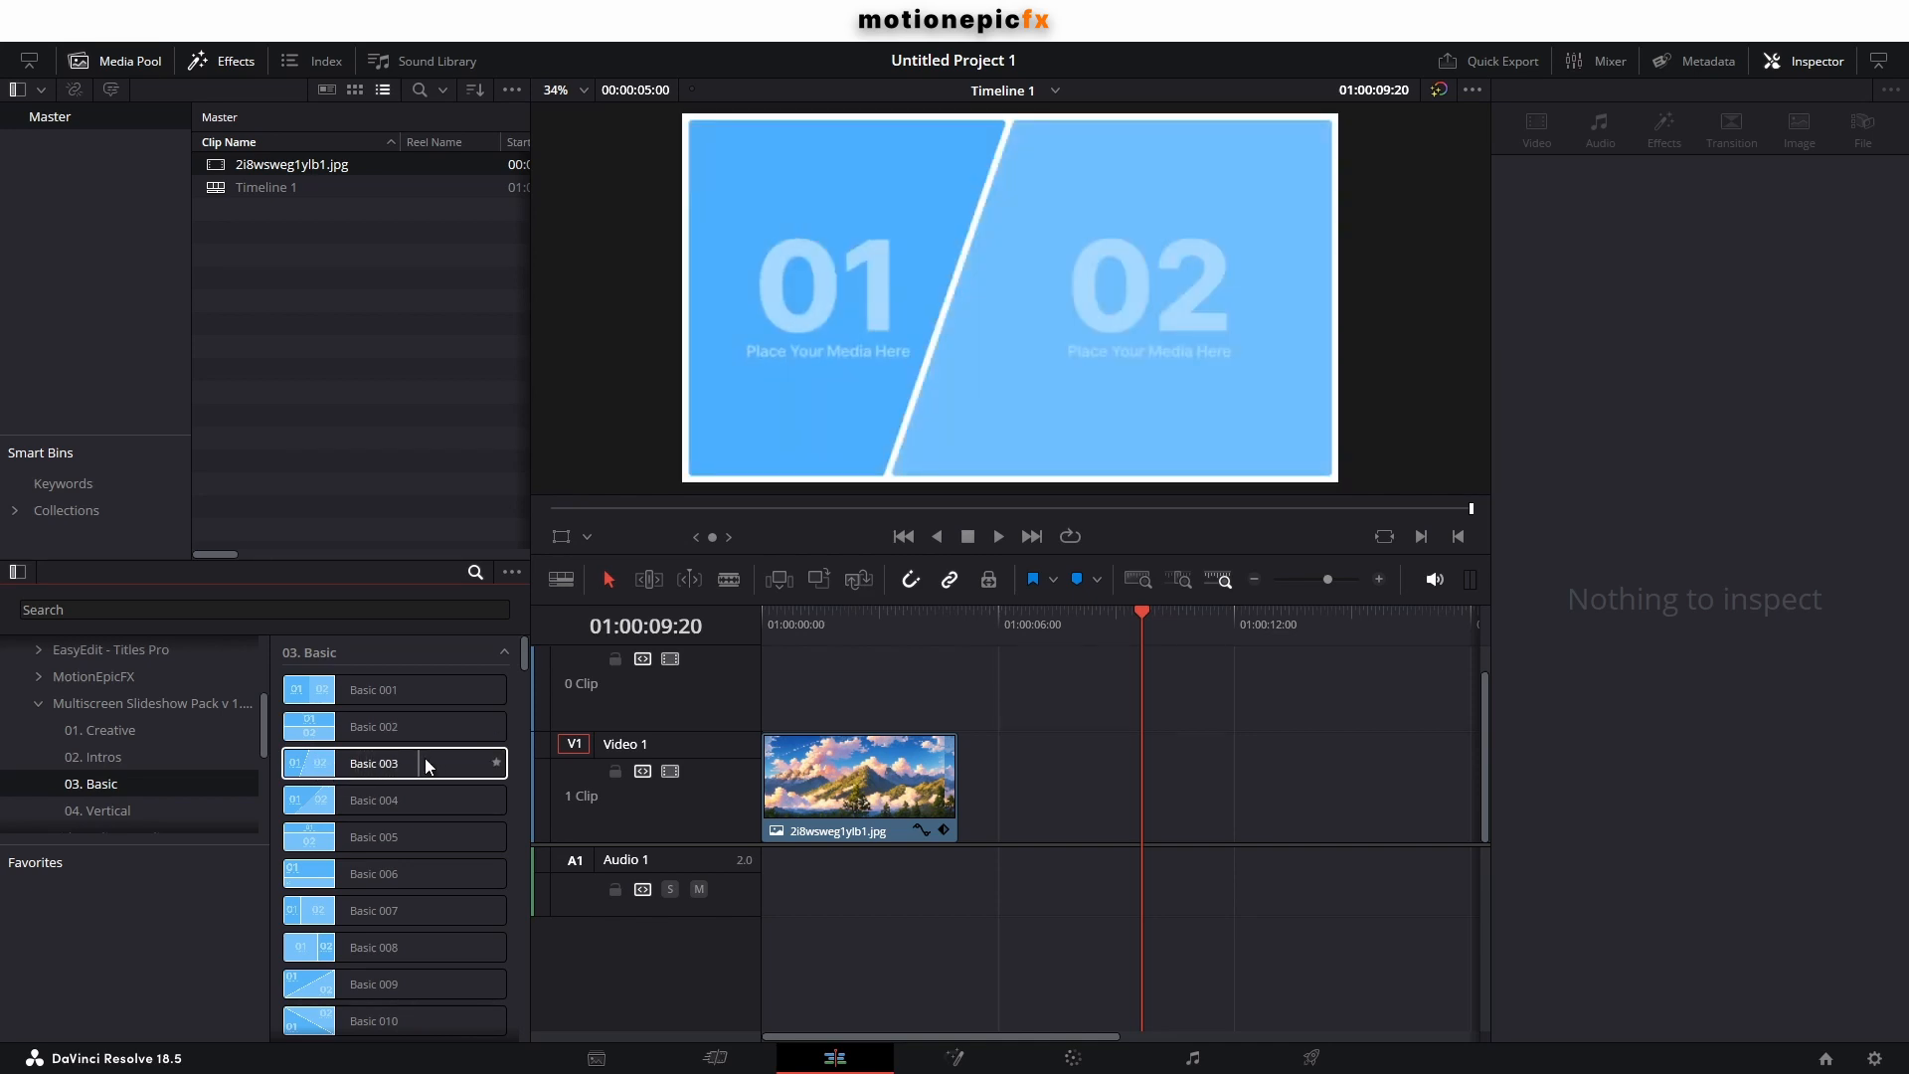
{"action": "left_click_drag", "start_coordinate": [404, 761], "coordinate": [808, 706]}
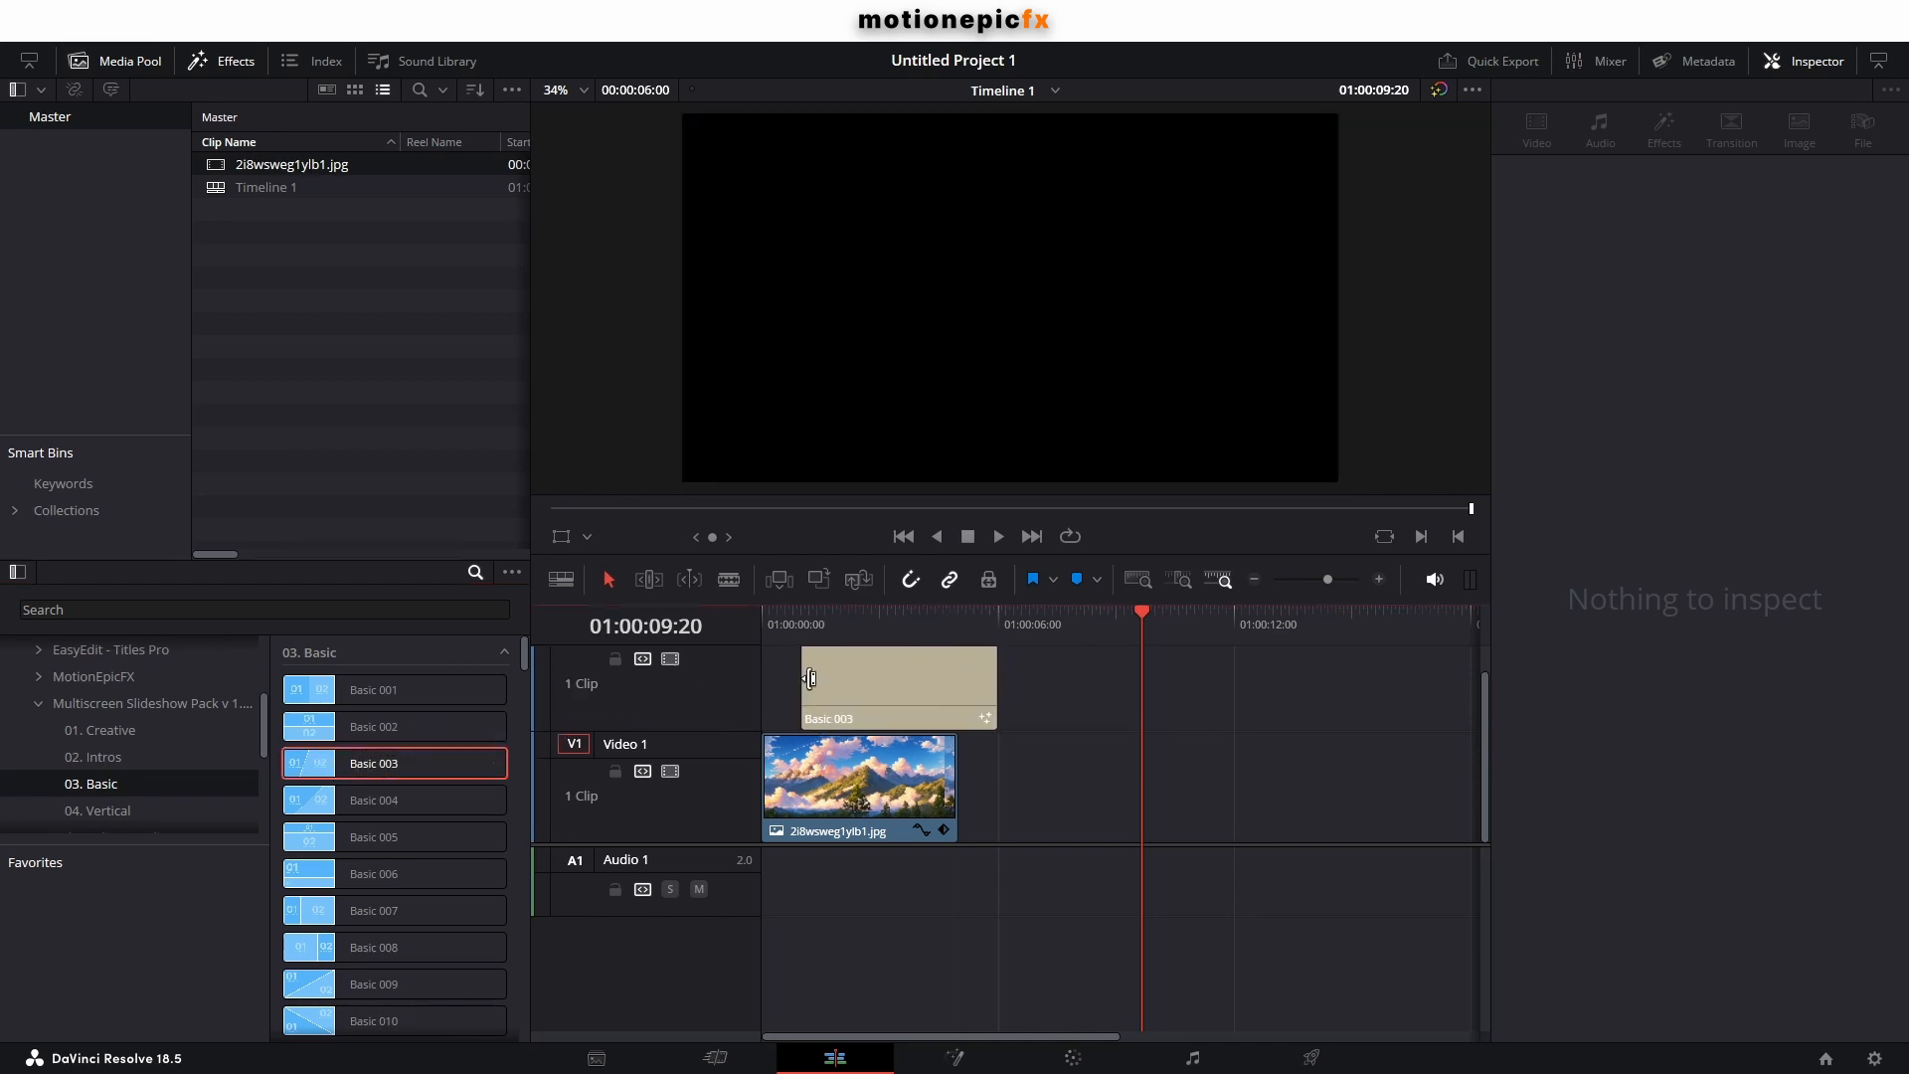
{"action": "left_click", "coordinate": [801, 632]}
{"action": "left_click", "coordinate": [881, 697]}
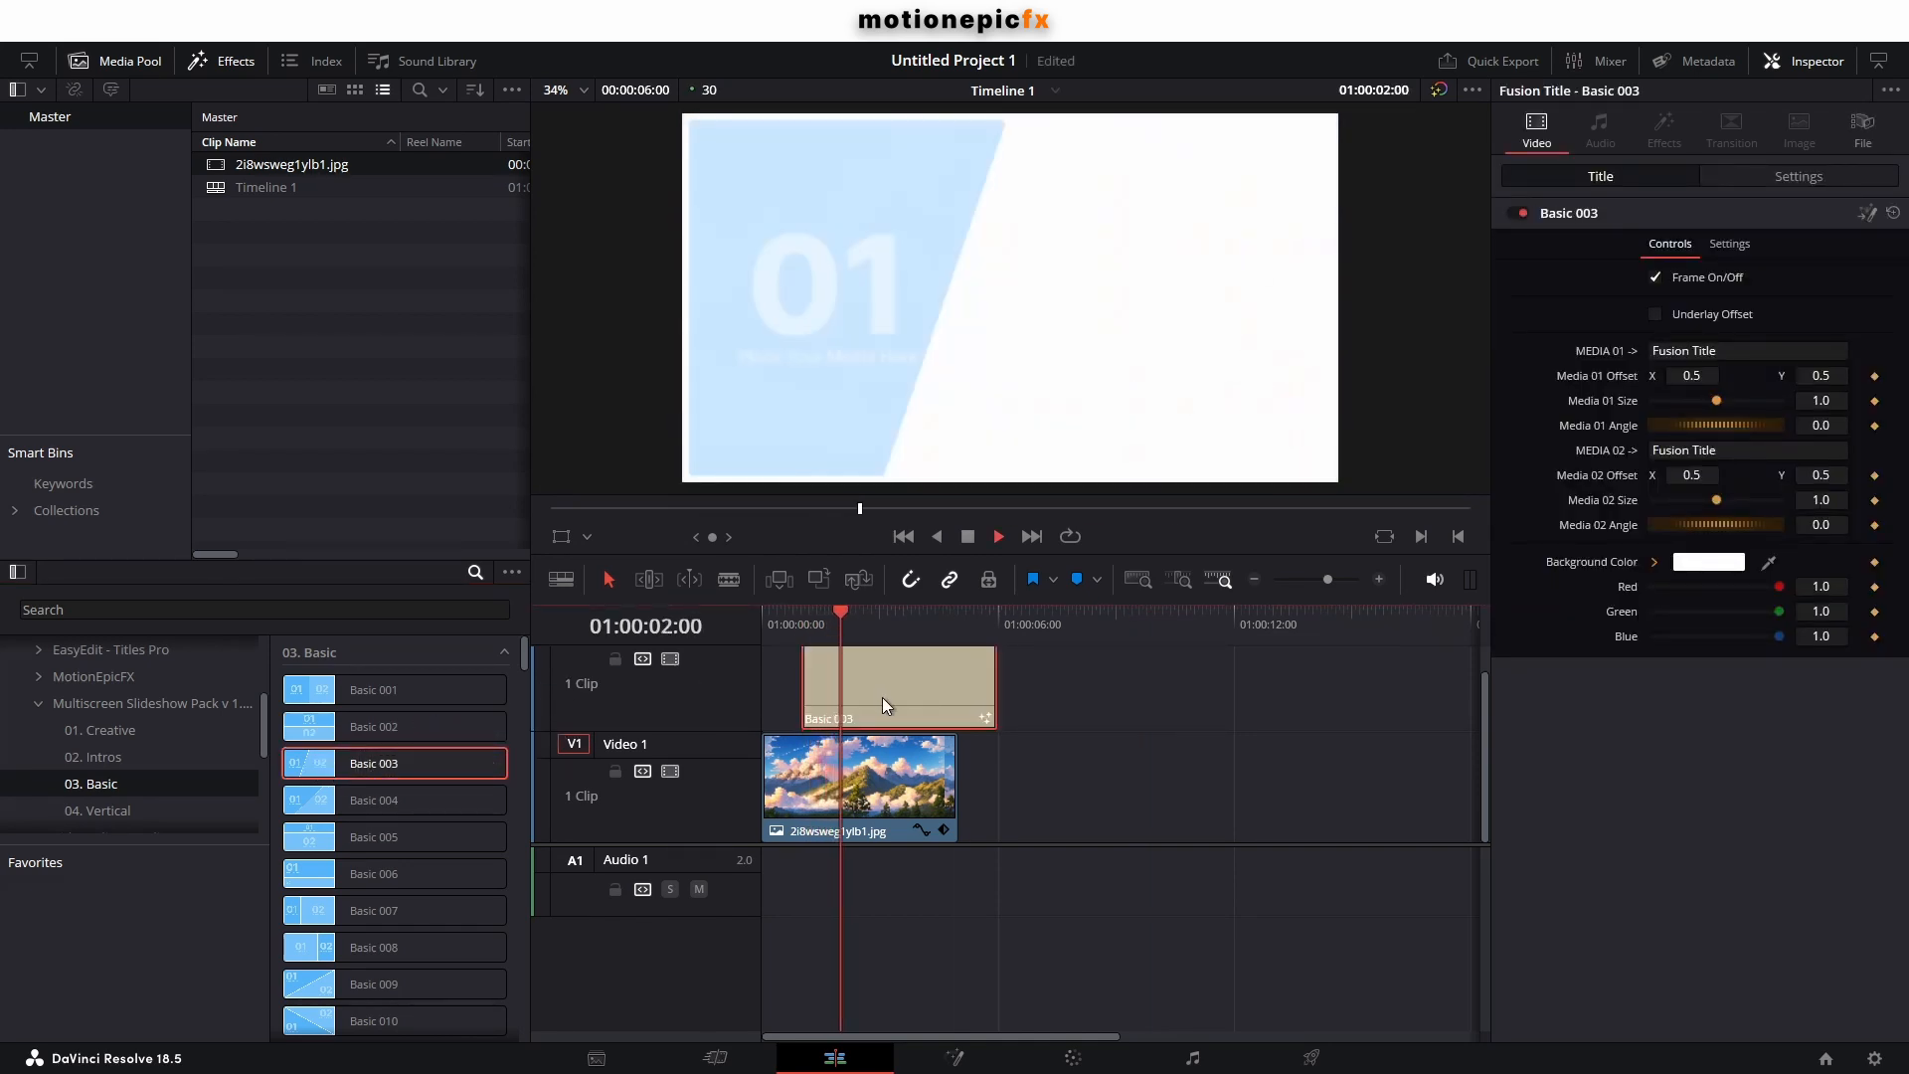
{"action": "key", "text": "space"}
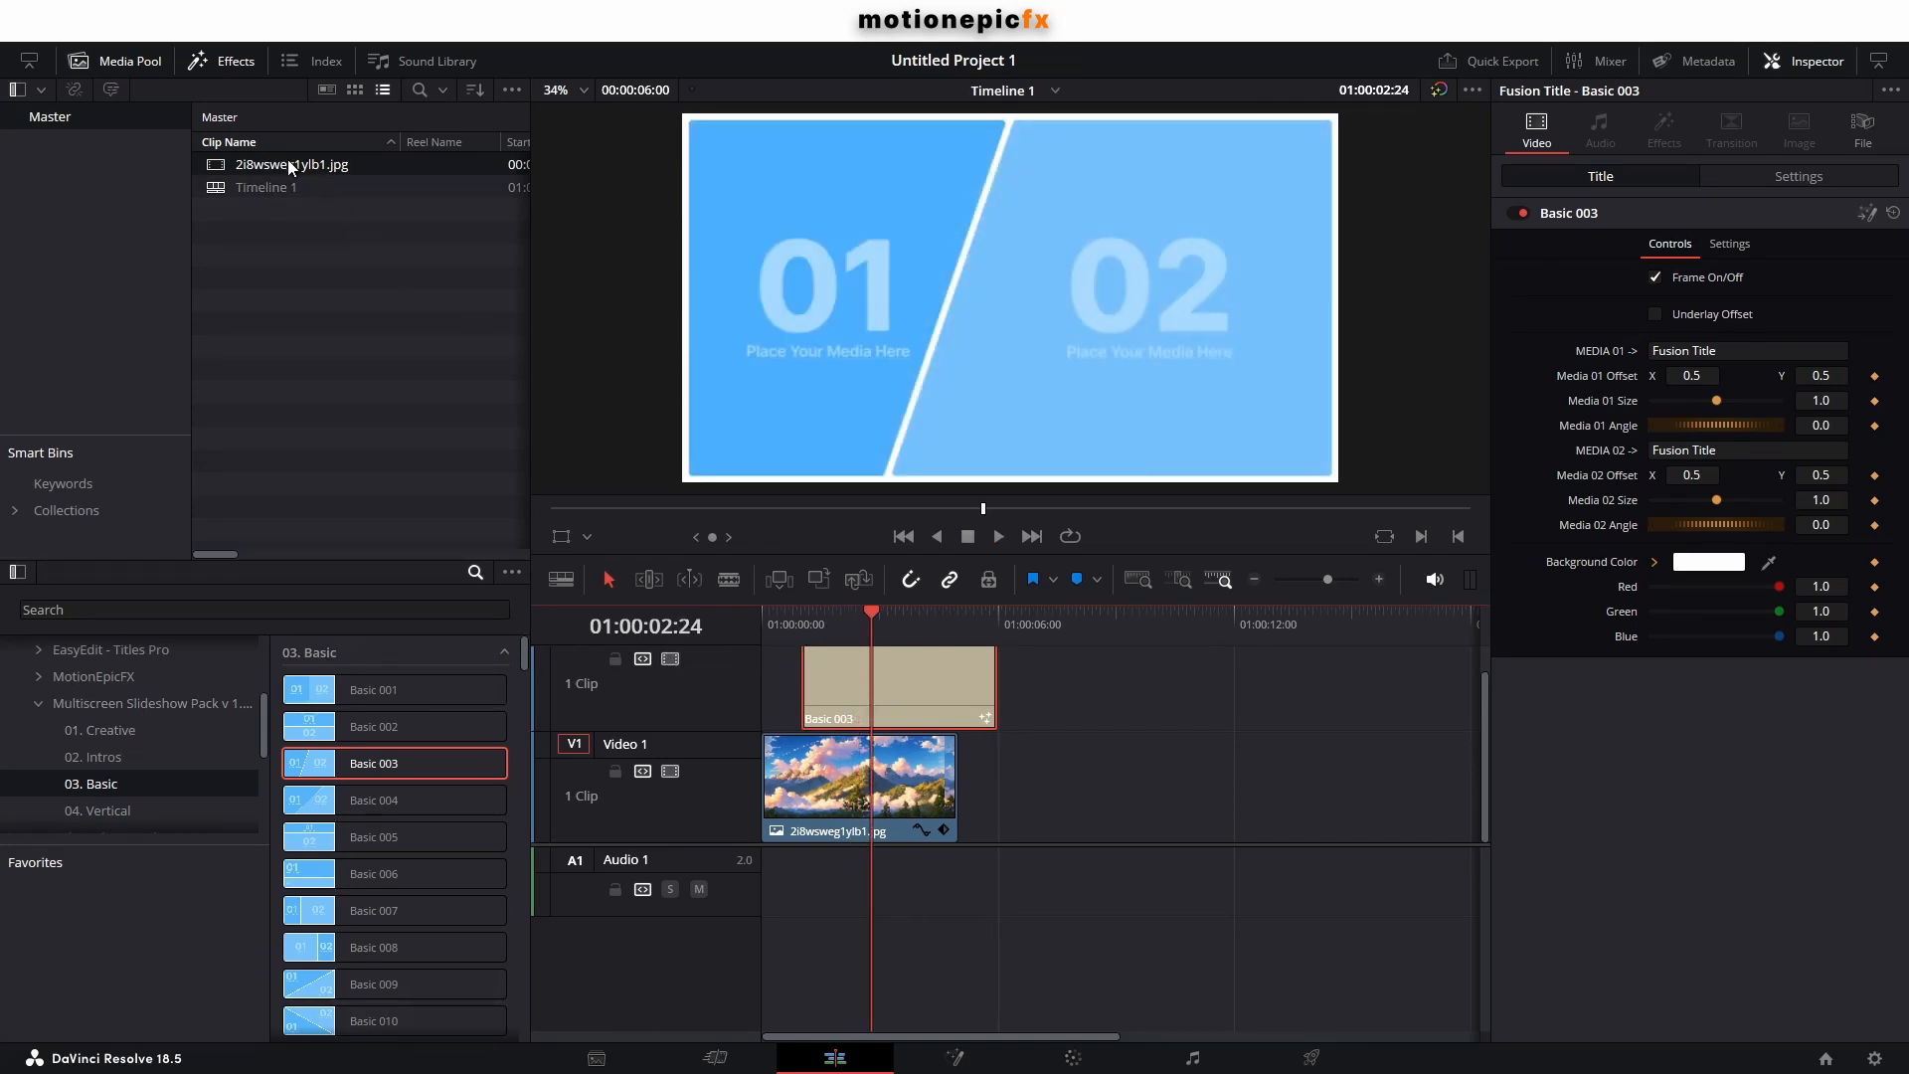
Assign 2i8wsweg1ylb1.jpg to MEDIA 01 and MEDIA 02 of the Basic 003 title and check the split layout.
{"action": "left_click_drag", "start_coordinate": [288, 163], "coordinate": [1684, 445]}
{"action": "mouse_move", "coordinate": [833, 611]}
{"action": "left_mouse_down"}
{"action": "mouse_move", "coordinate": [801, 610]}
{"action": "mouse_move", "coordinate": [863, 610]}
{"action": "left_mouse_up"}
Toggle the Basic 003 frame off and back on at two points of the title to compare both looks.
{"action": "left_click", "coordinate": [1655, 277]}
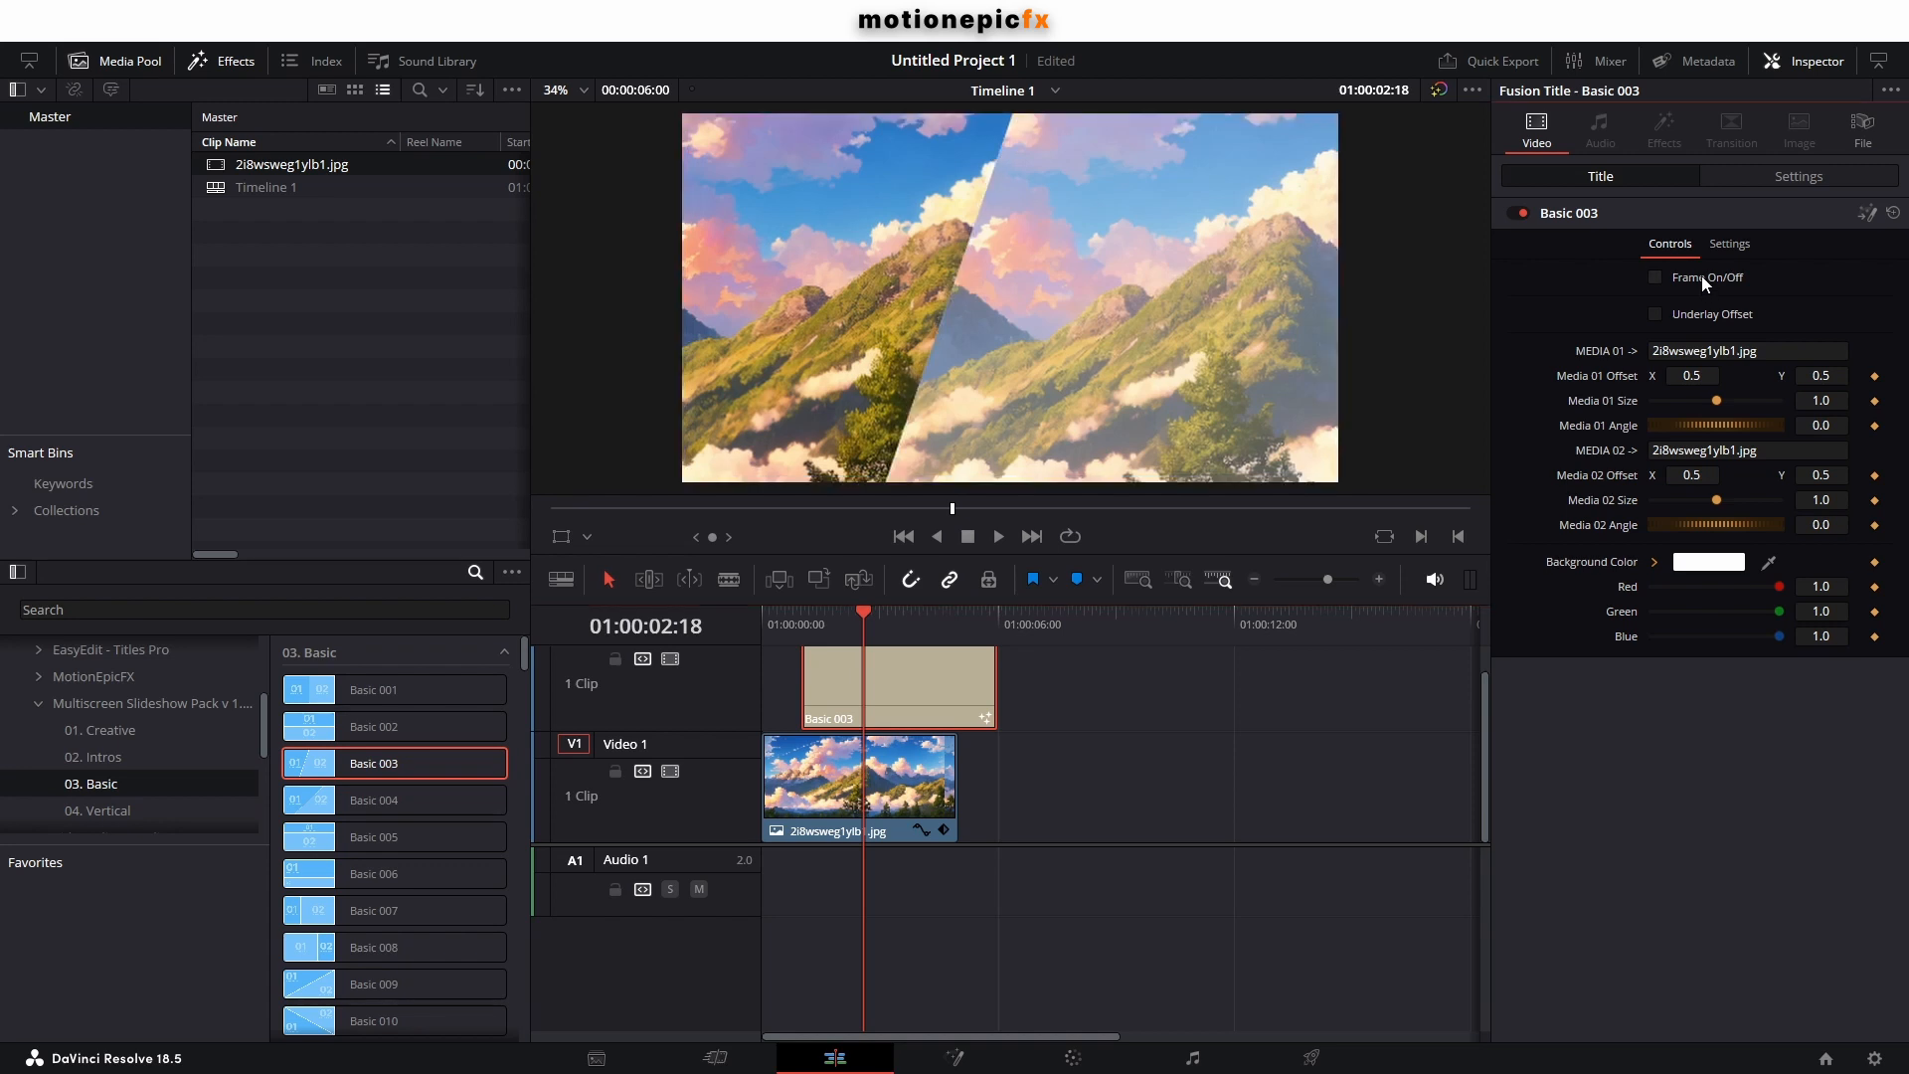
{"action": "left_click", "coordinate": [1703, 283]}
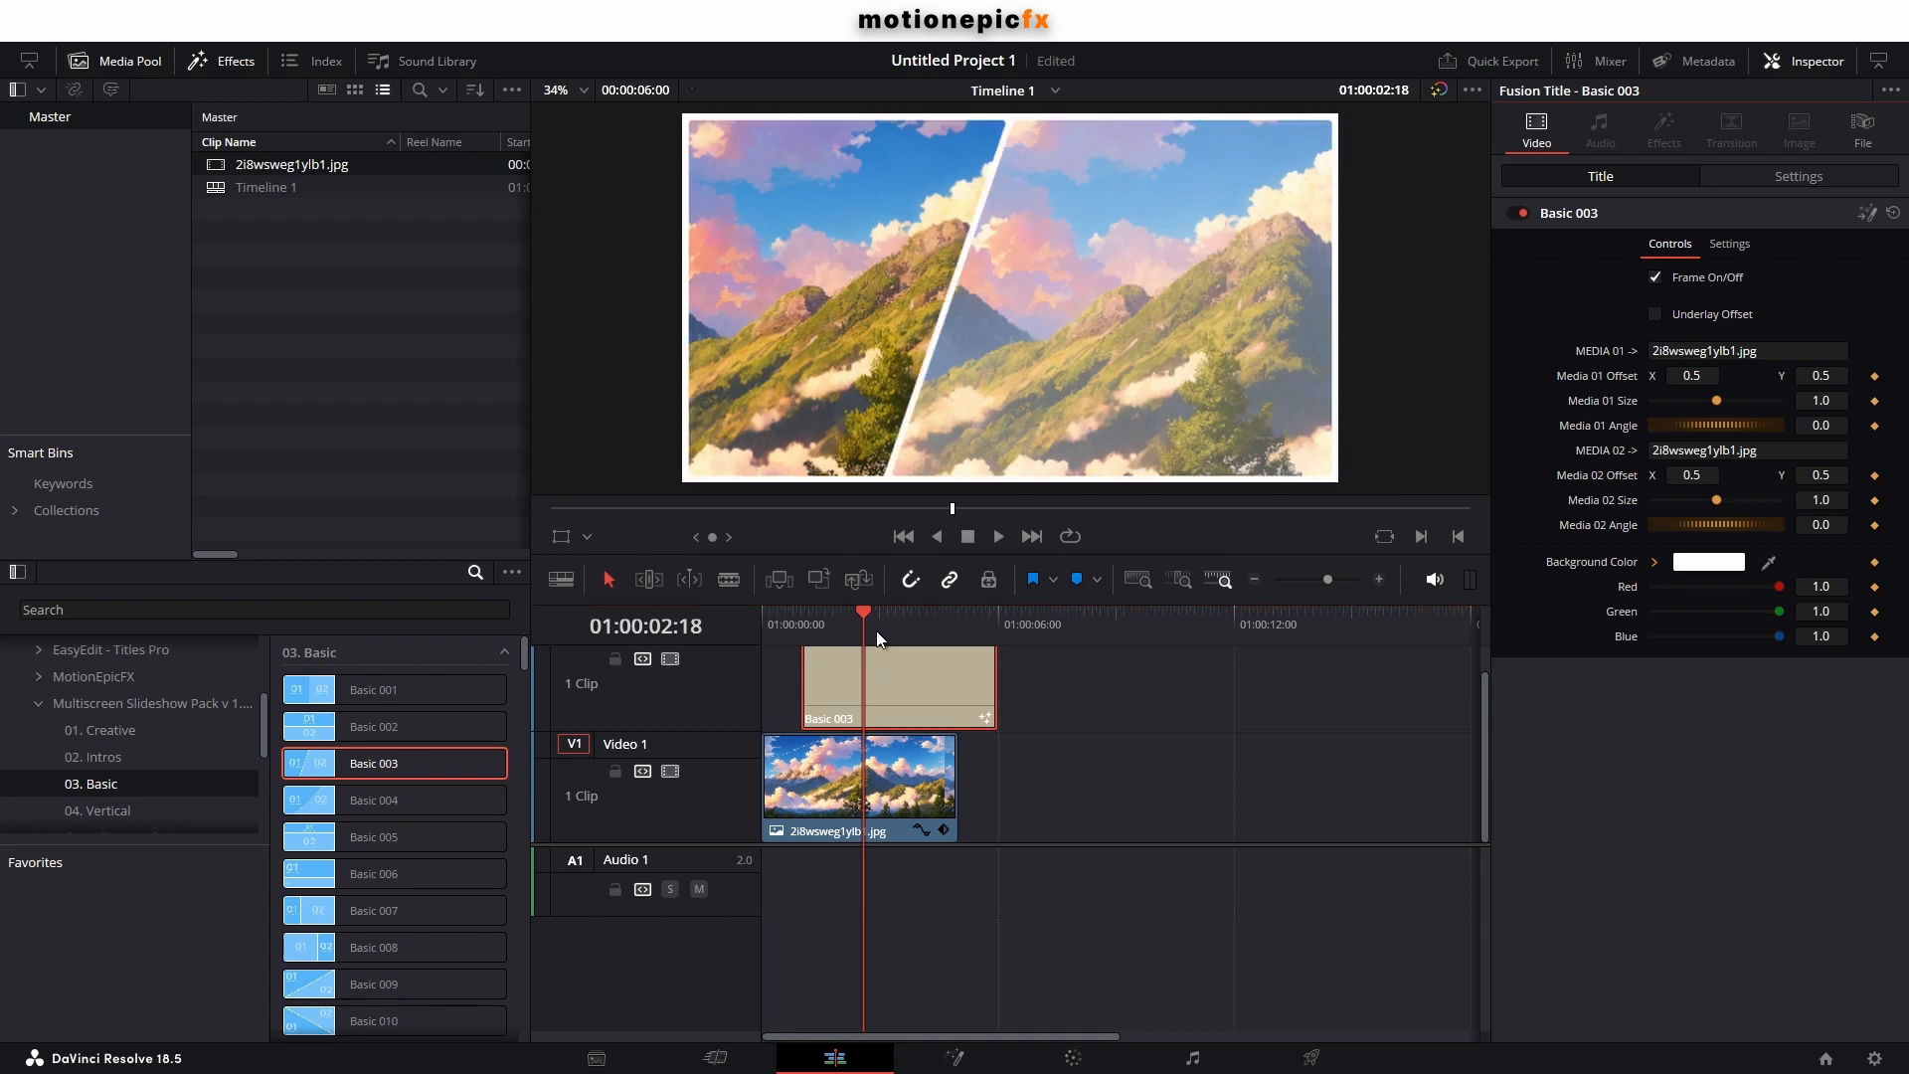
{"action": "left_click", "coordinate": [912, 612]}
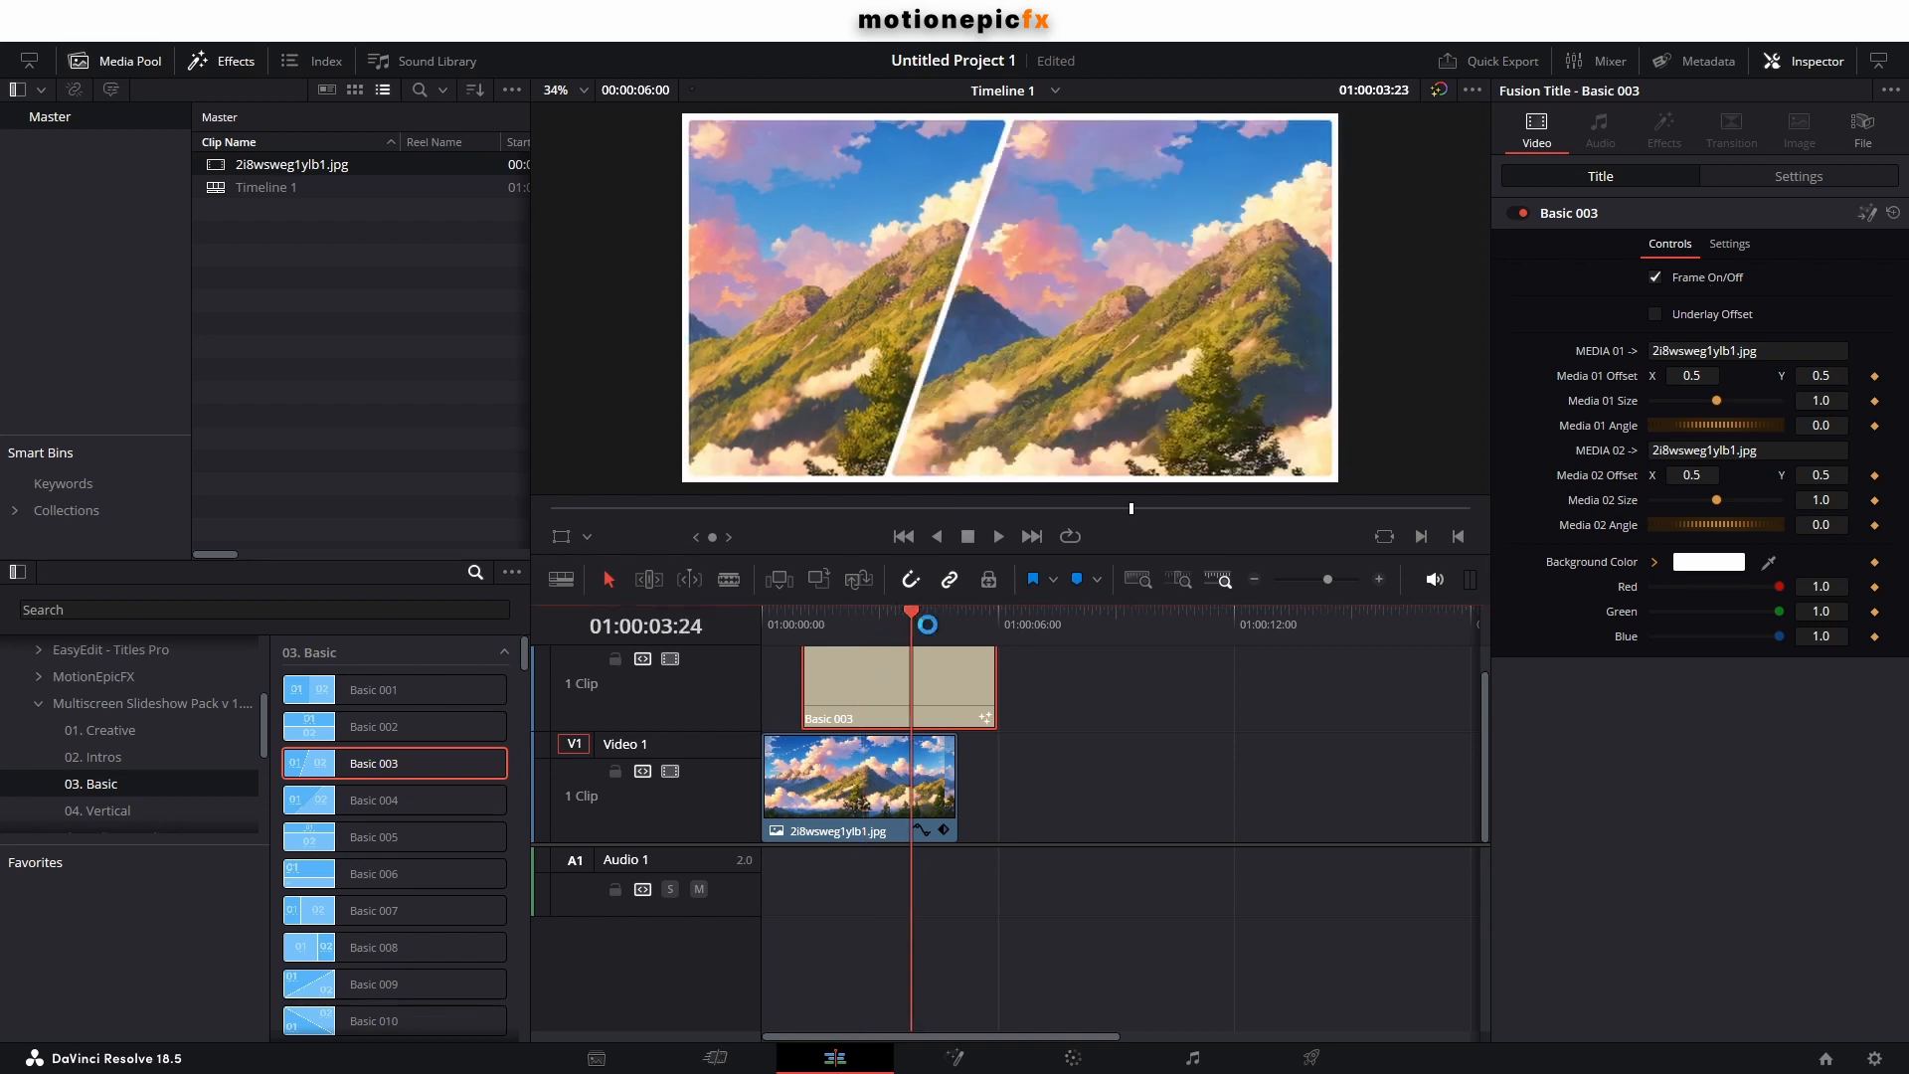
{"action": "left_click", "coordinate": [1656, 275]}
{"action": "left_click", "coordinate": [1656, 277]}
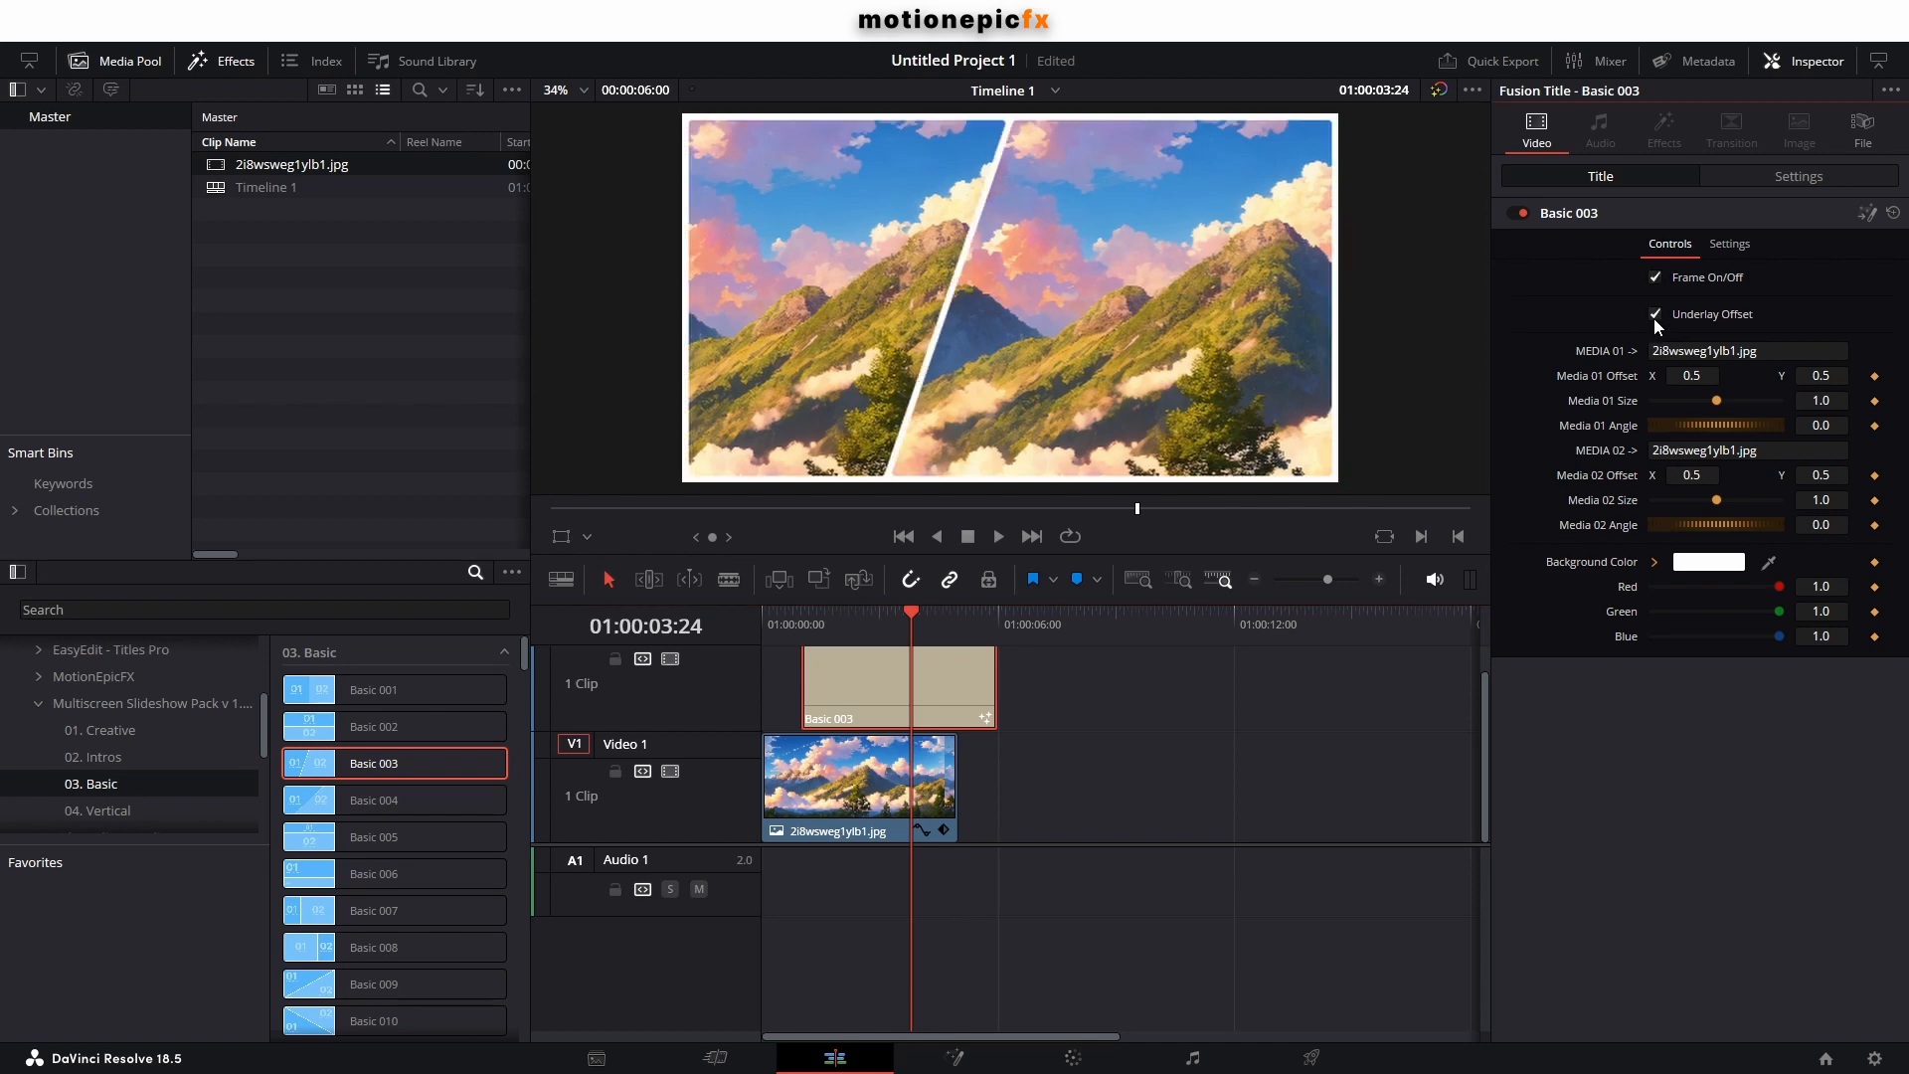
Preview the start of the Basic 003 title with Underlay Offset enabled, and switch the option back off.
{"action": "left_click", "coordinate": [795, 617]}
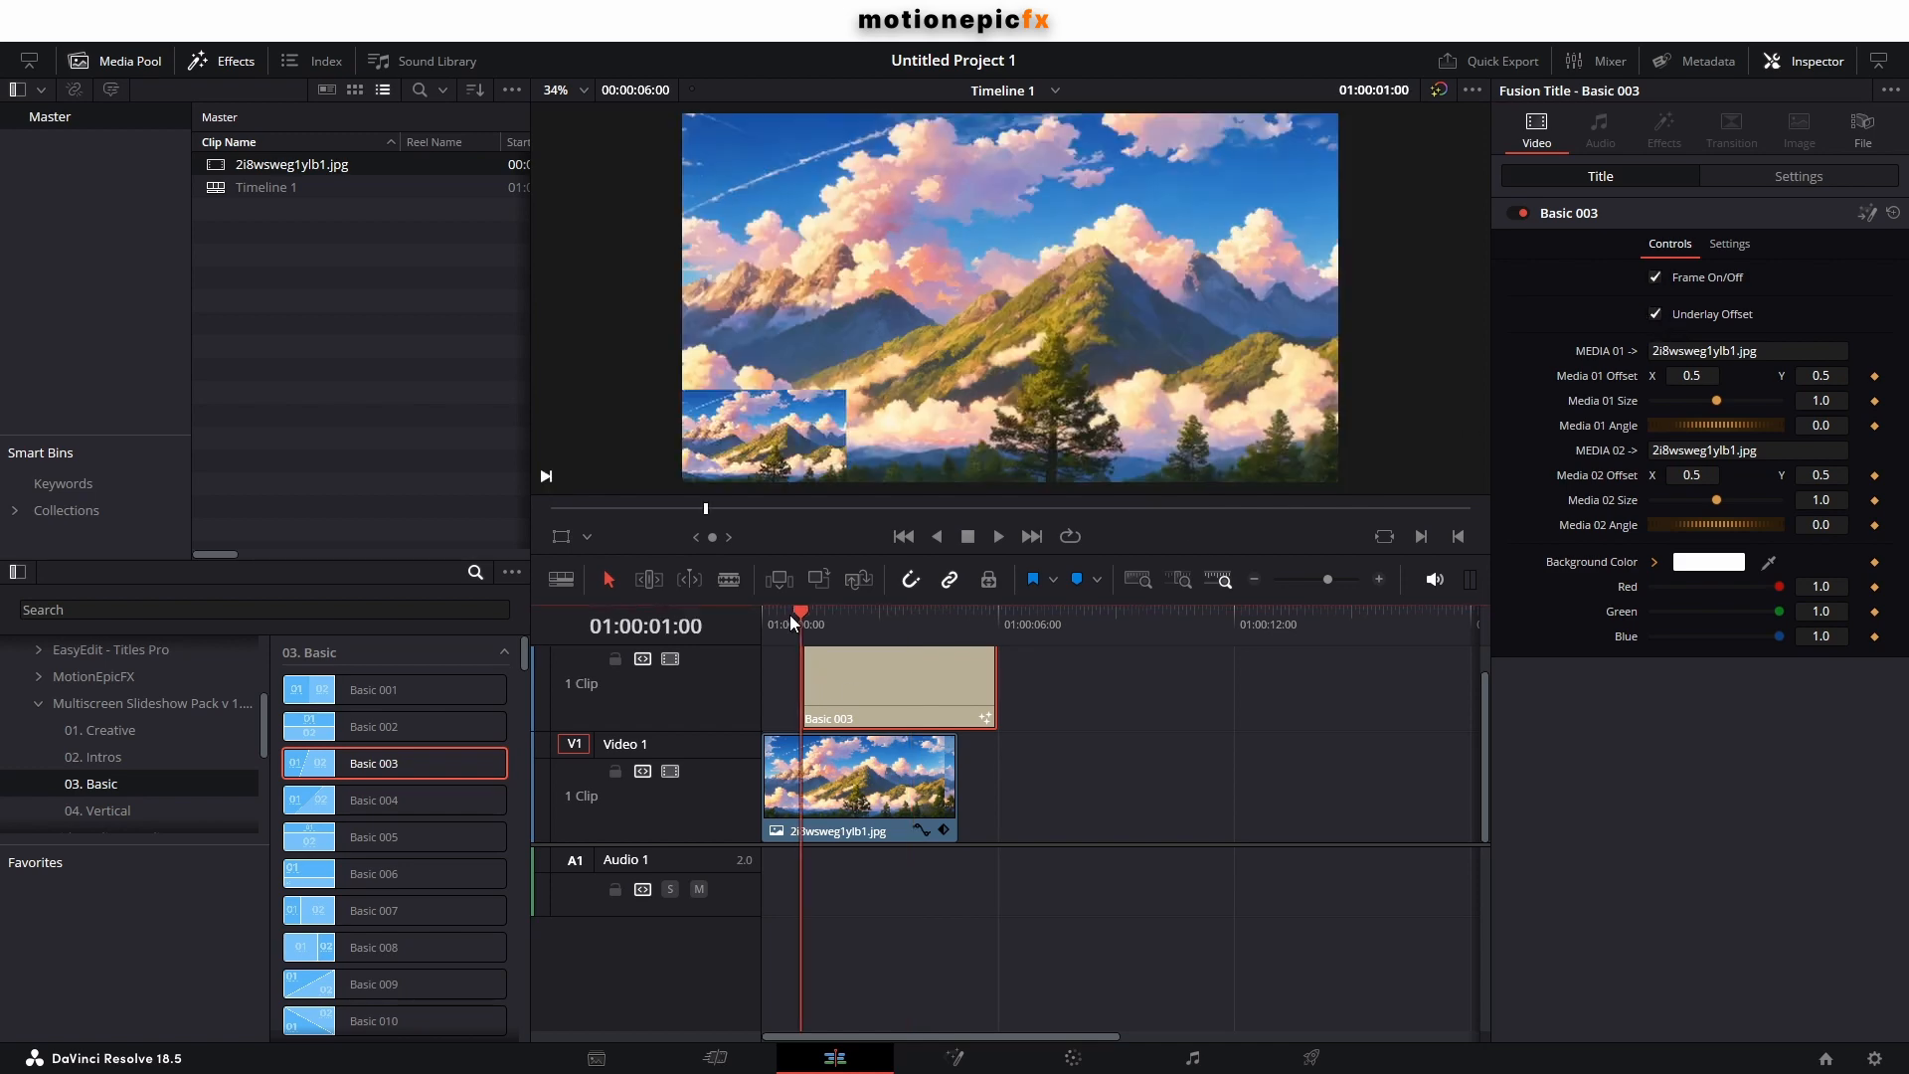
{"action": "key", "text": "space"}
{"action": "key", "text": "space"}
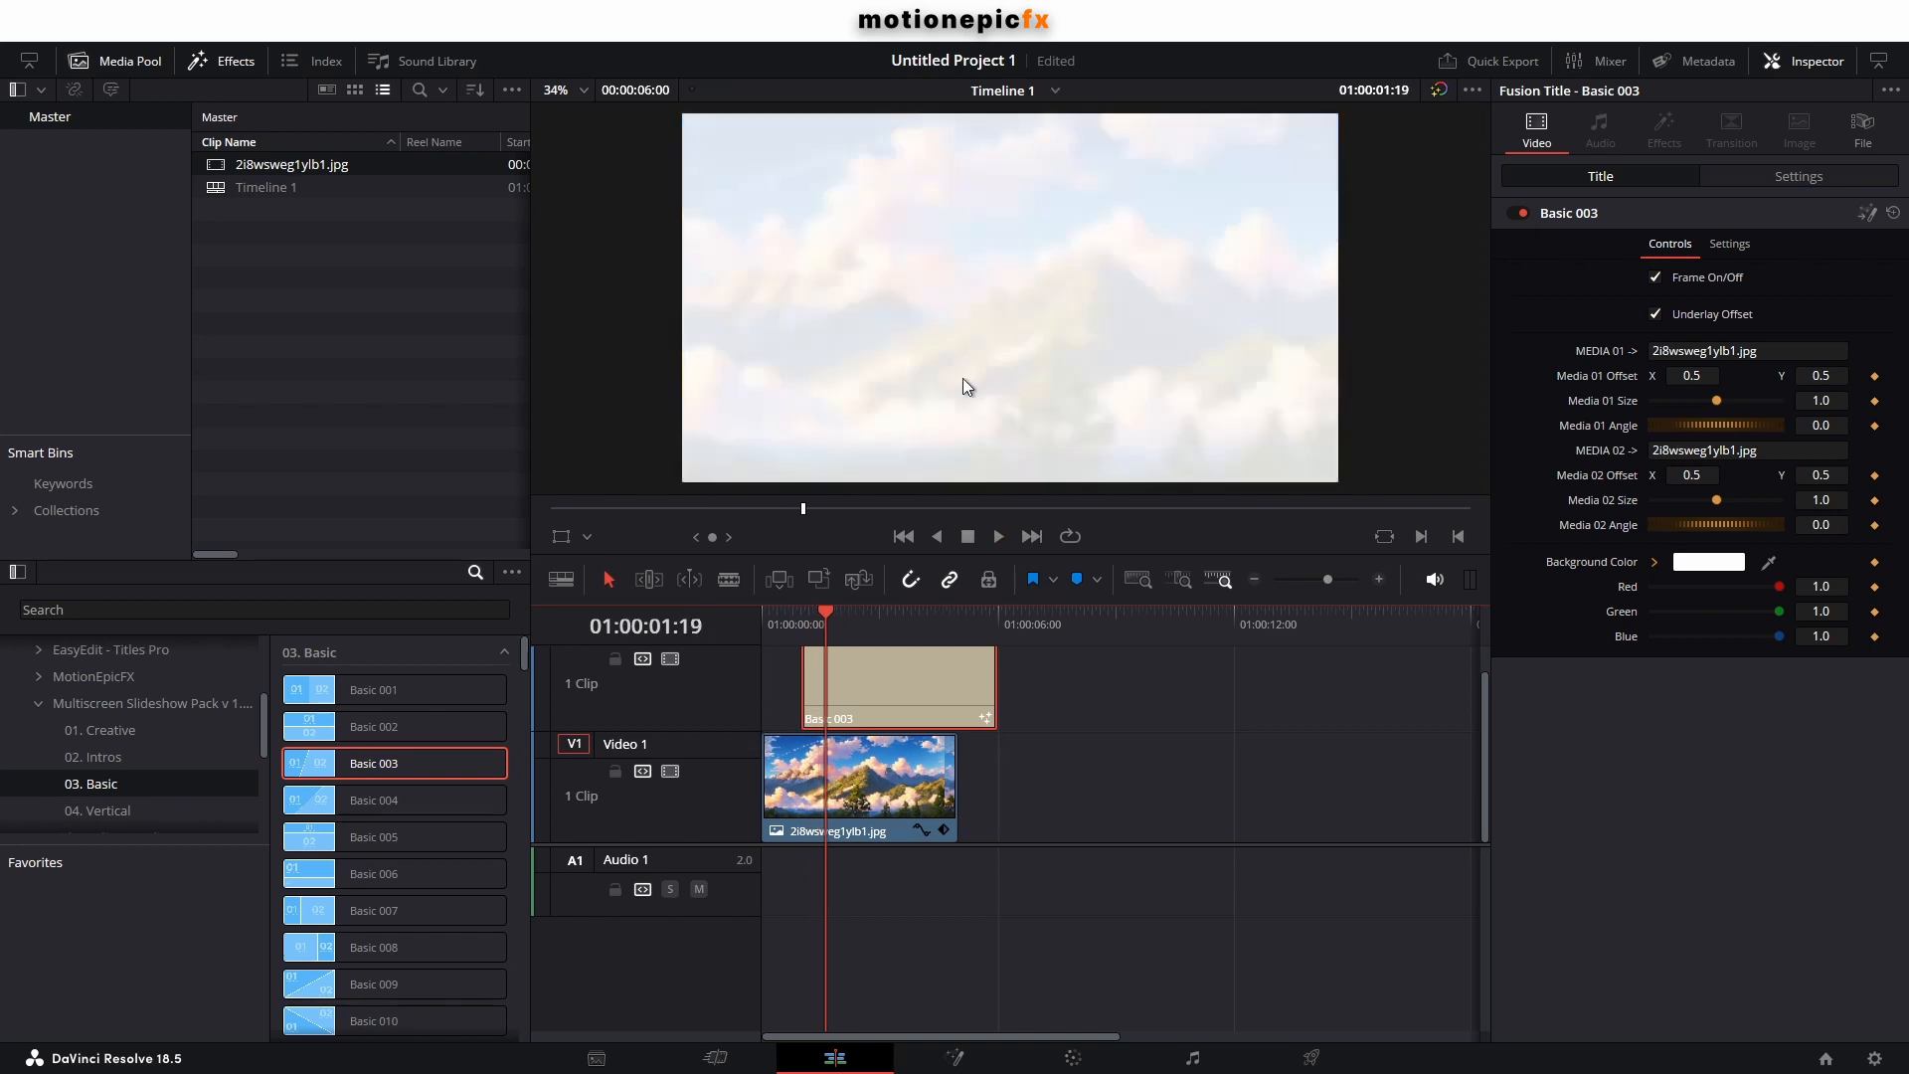
{"action": "left_click", "coordinate": [793, 624]}
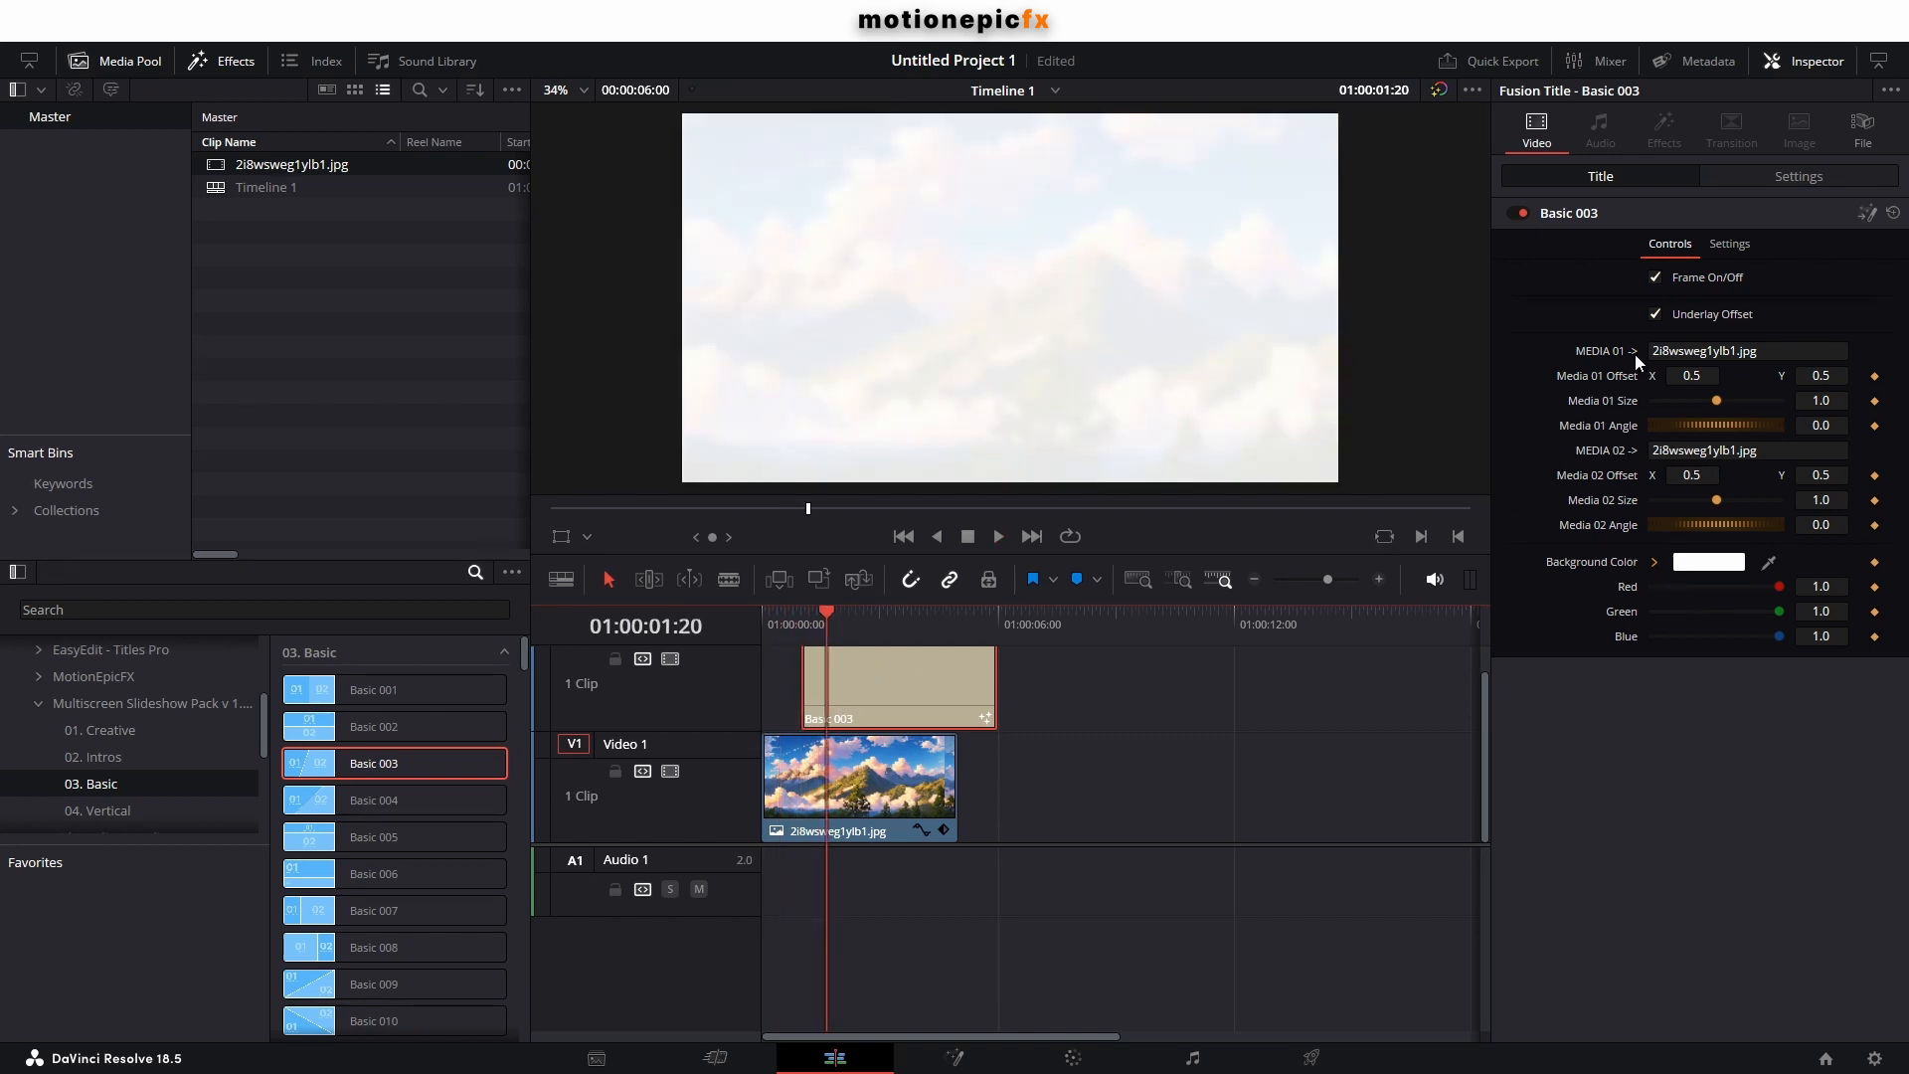
{"action": "left_click", "coordinate": [1656, 314]}
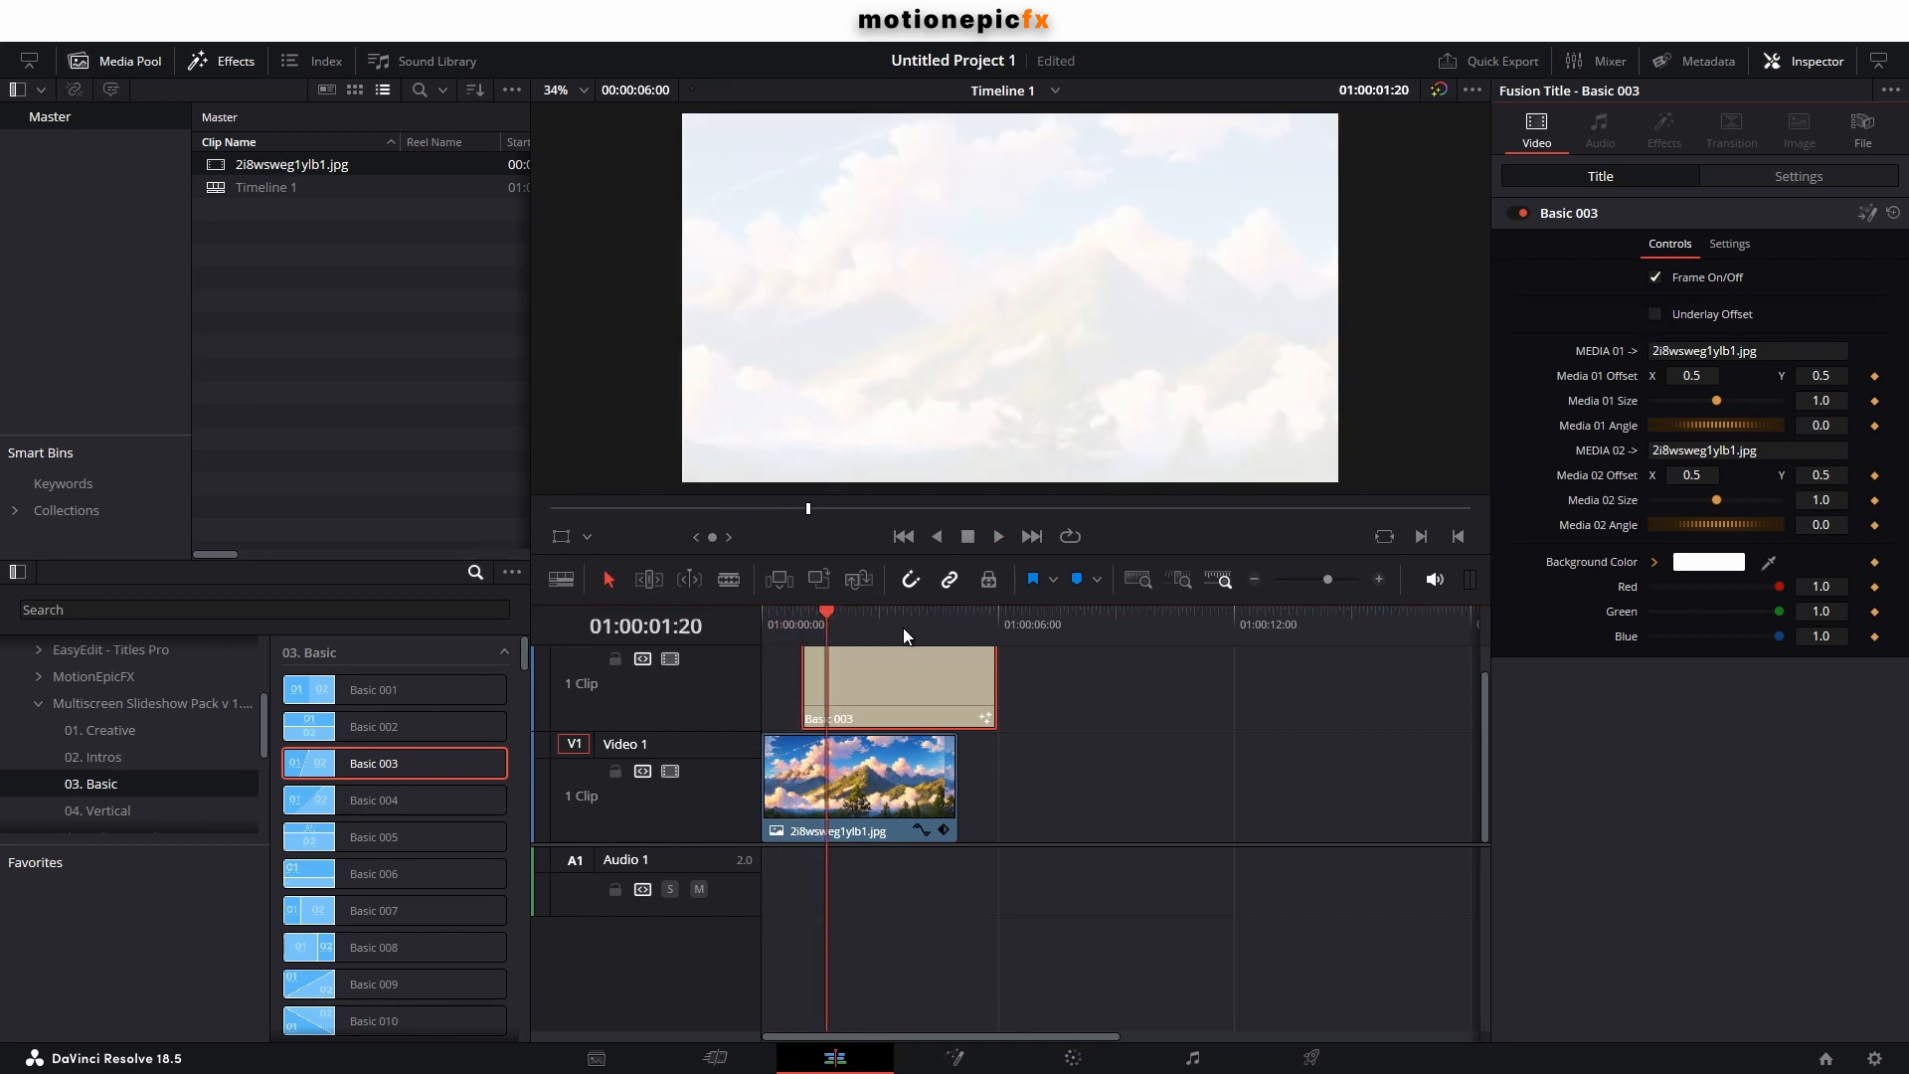
Make the Basic 003 frame magenta by setting the Background Color's Green value to 0.0, viewed at 3 seconds.
{"action": "left_click_drag", "start_coordinate": [849, 623], "coordinate": [881, 629]}
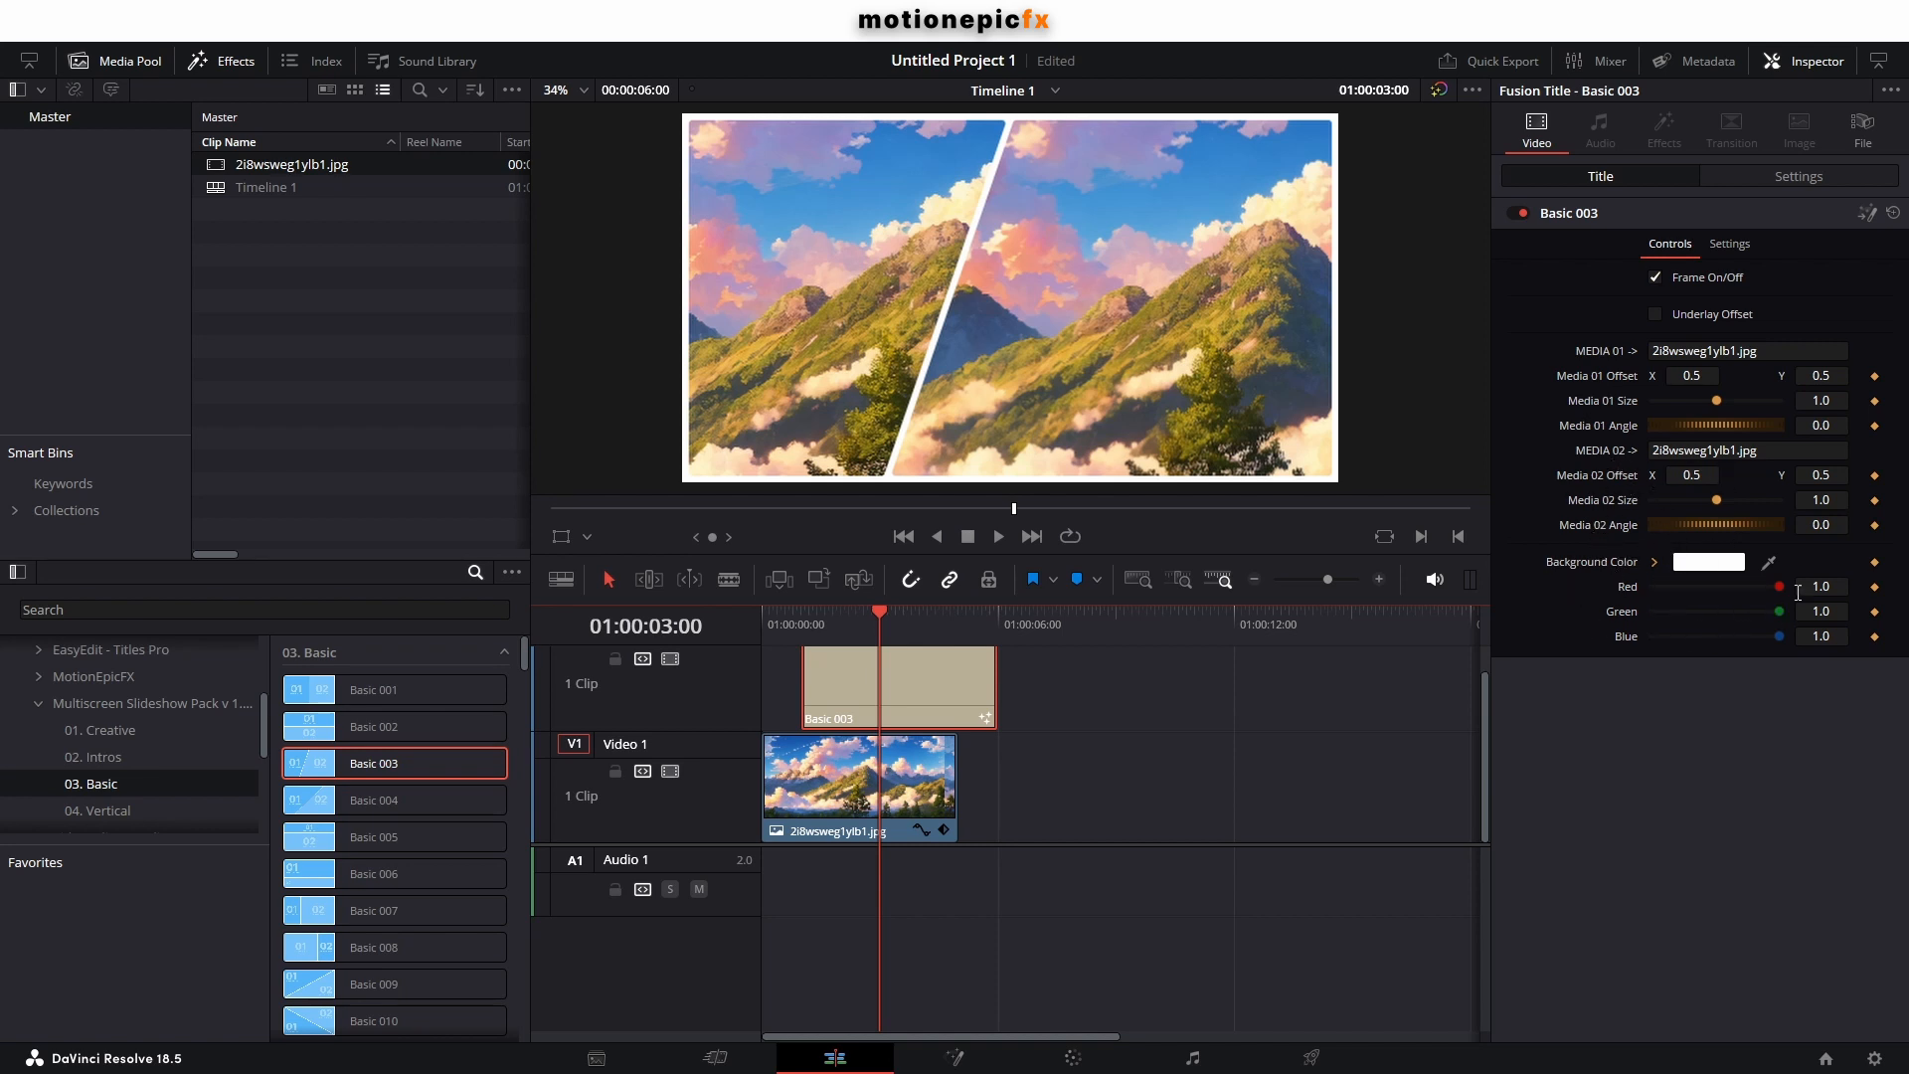
{"action": "left_click_drag", "start_coordinate": [1778, 621], "coordinate": [1640, 621]}
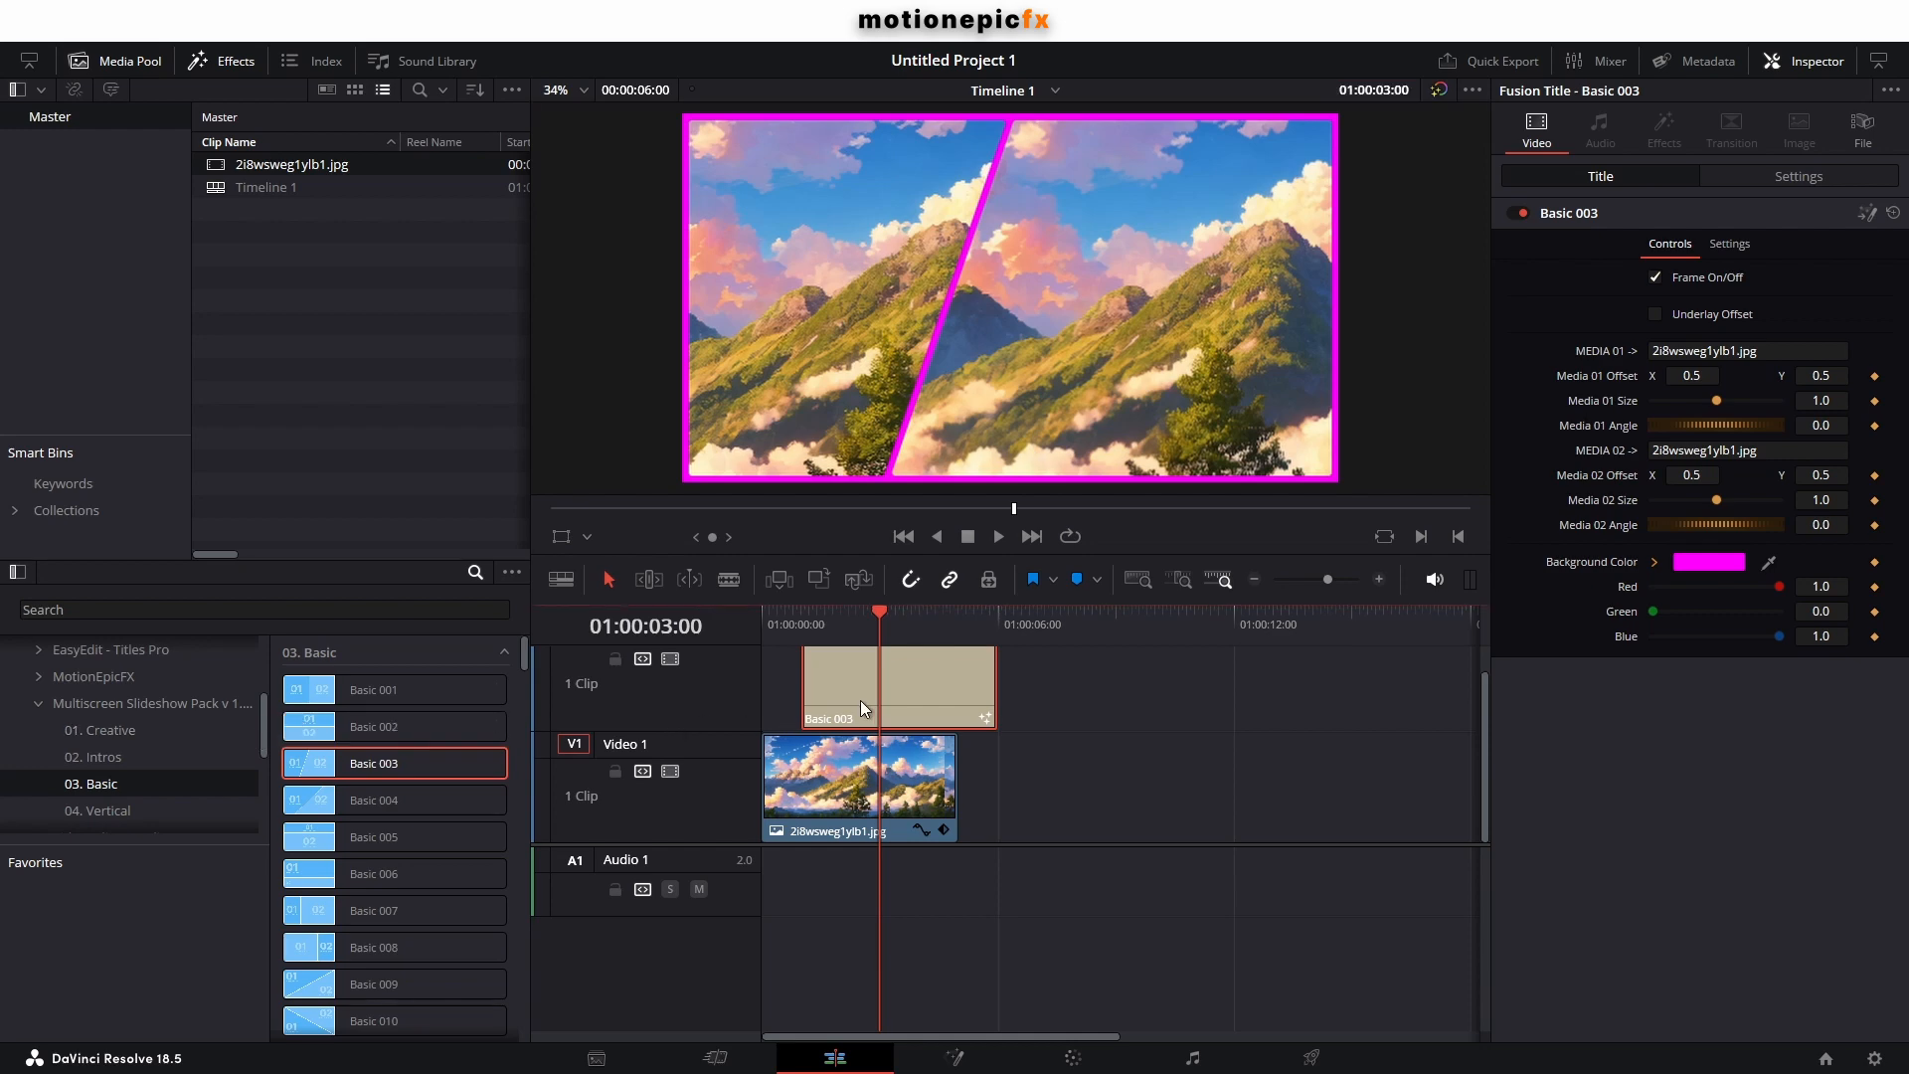
Delete the Basic 003 title from the timeline and show the 04. Vertical templates.
{"action": "key", "text": "Delete"}
{"action": "left_click", "coordinate": [135, 808]}
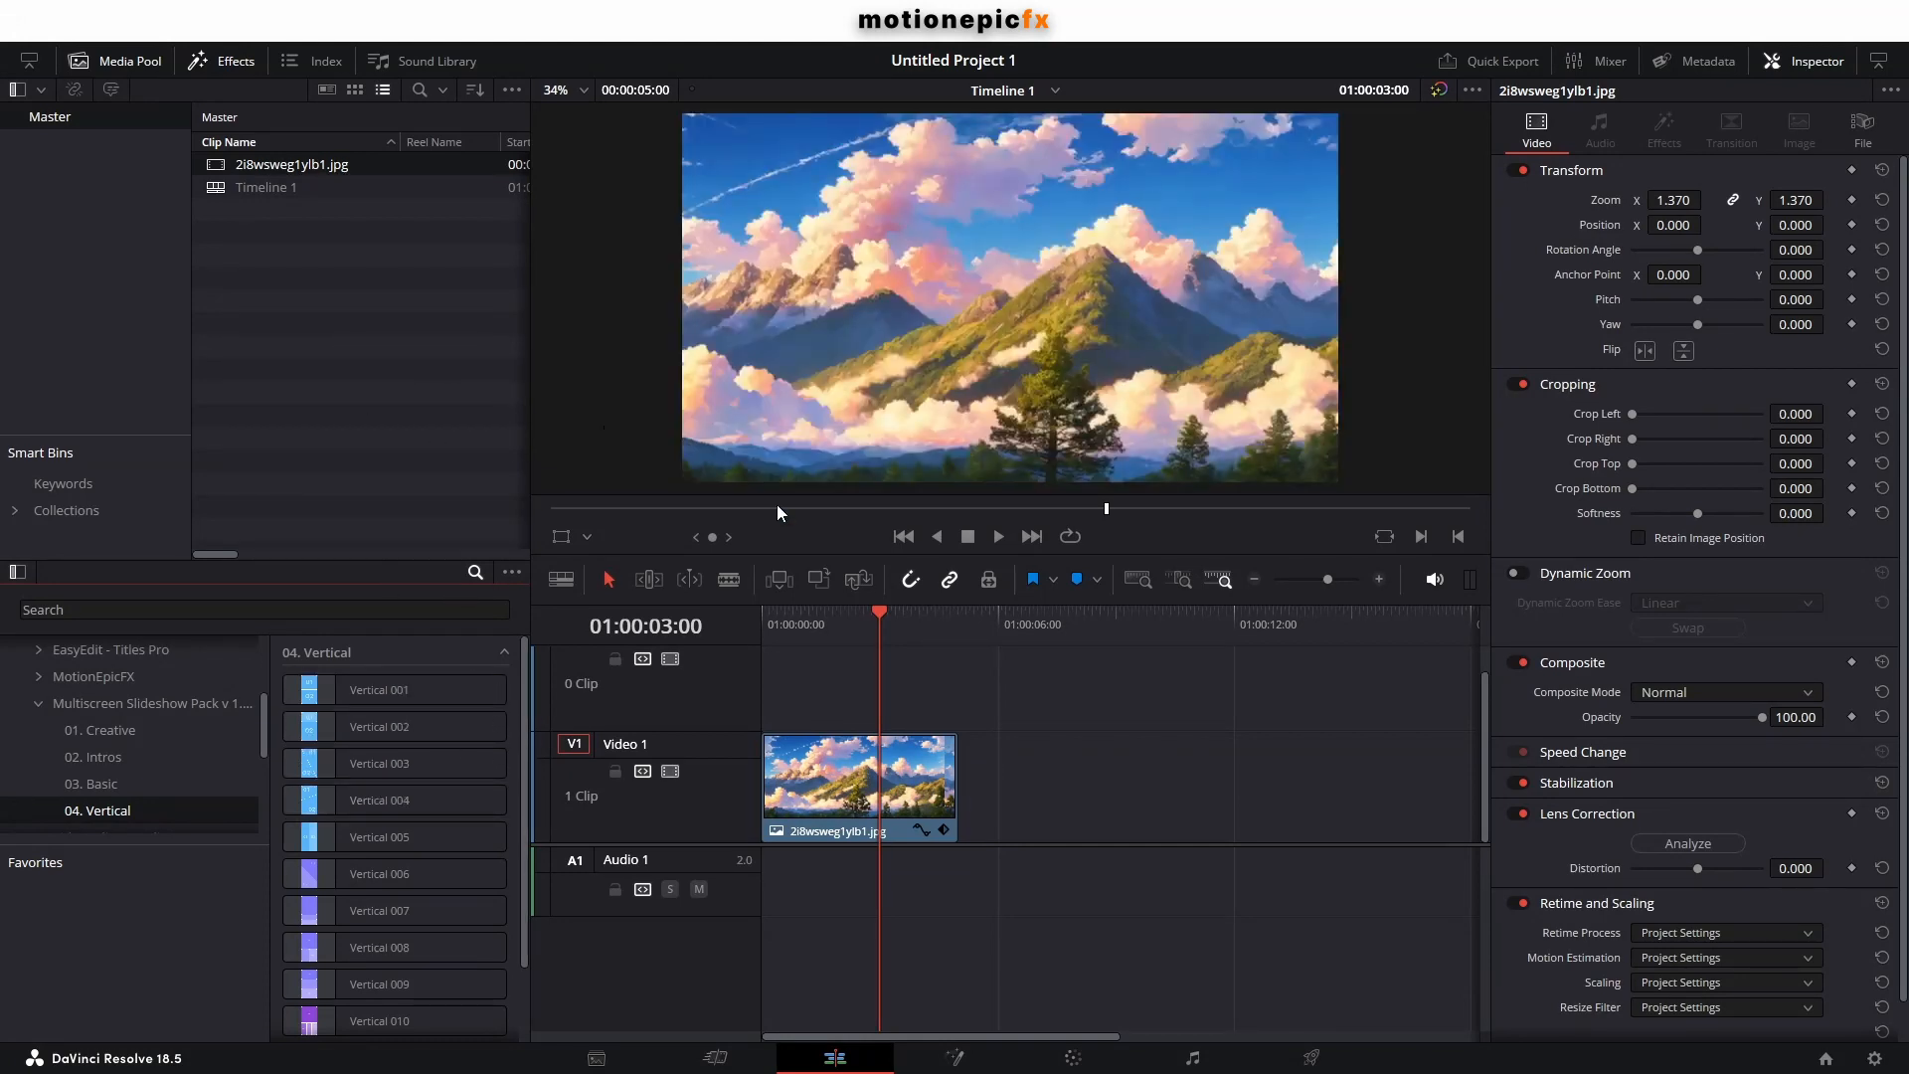
Create the new timeline Timeline 2 without project settings, using vertical resolution in its format.
{"action": "right_click", "coordinate": [350, 247]}
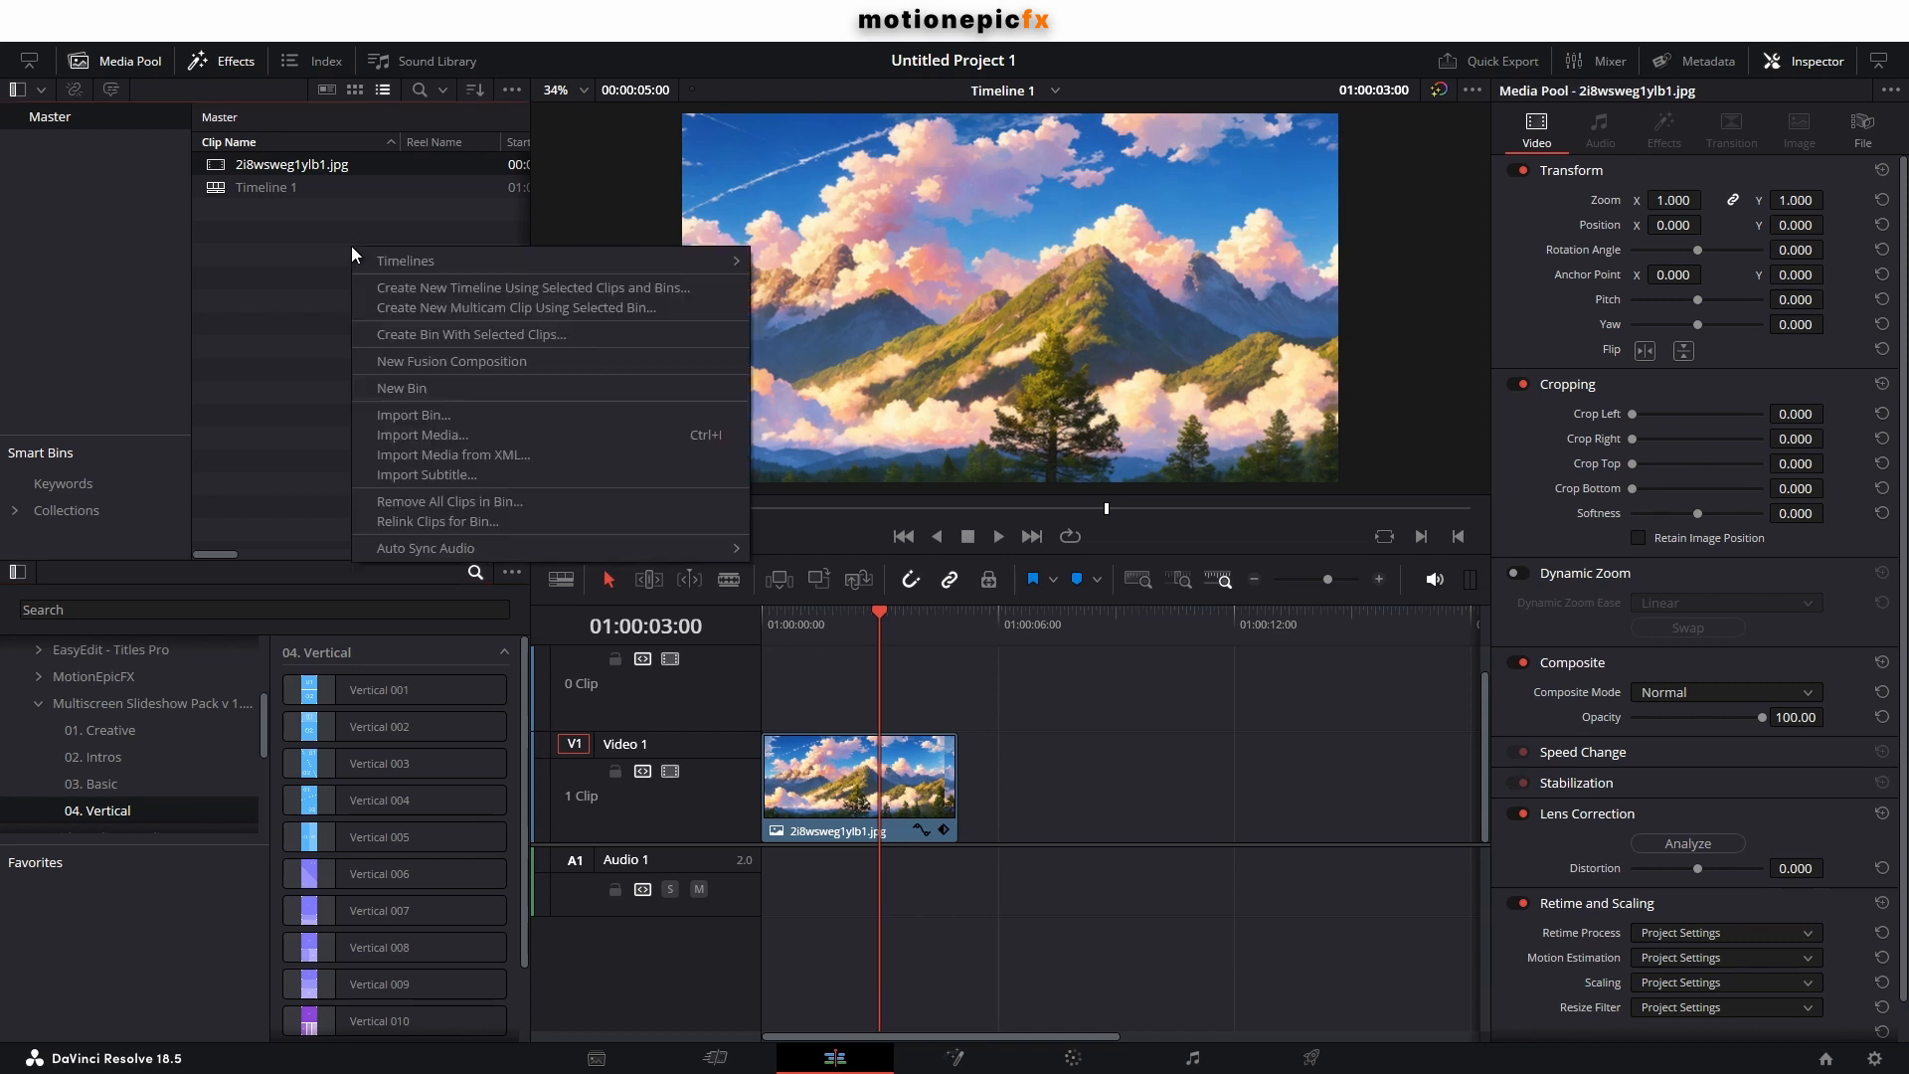
{"action": "mouse_move", "coordinate": [529, 253]}
{"action": "left_click", "coordinate": [817, 254]}
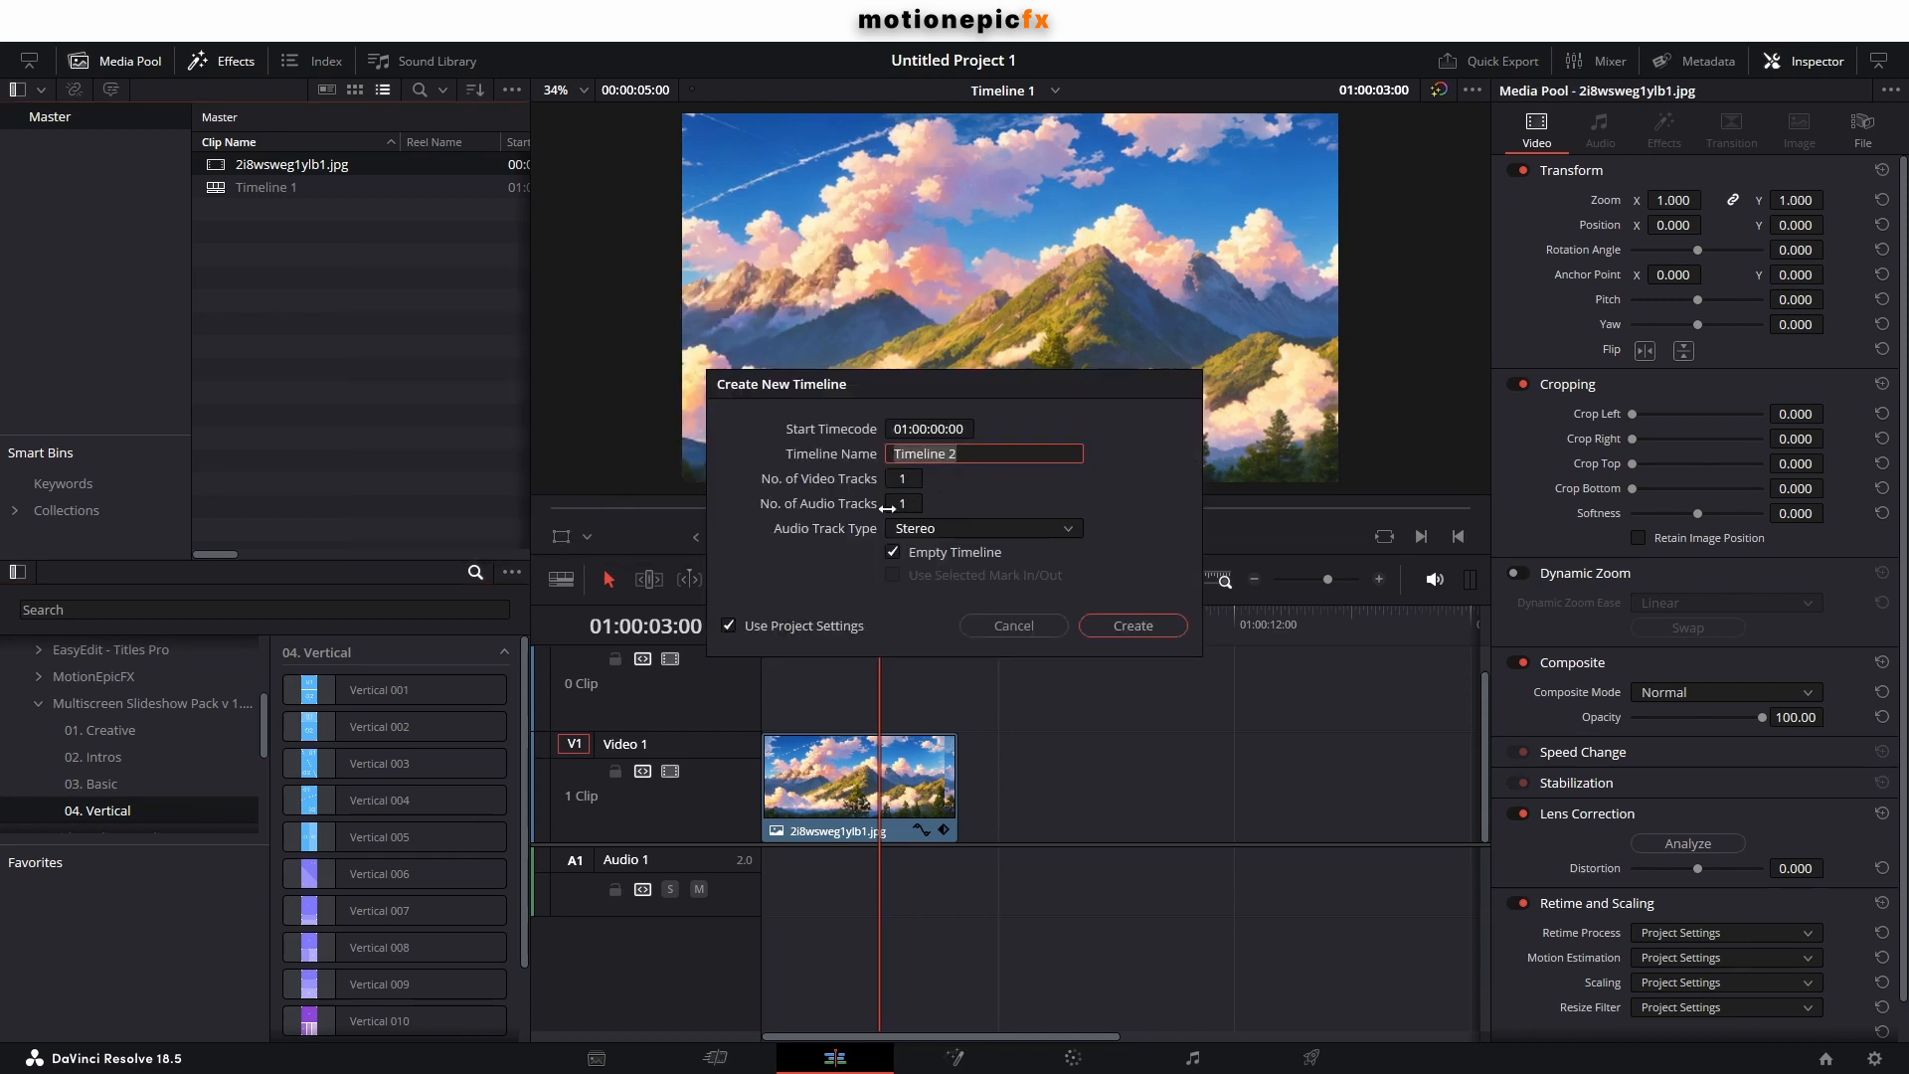
{"action": "left_click", "coordinate": [775, 629]}
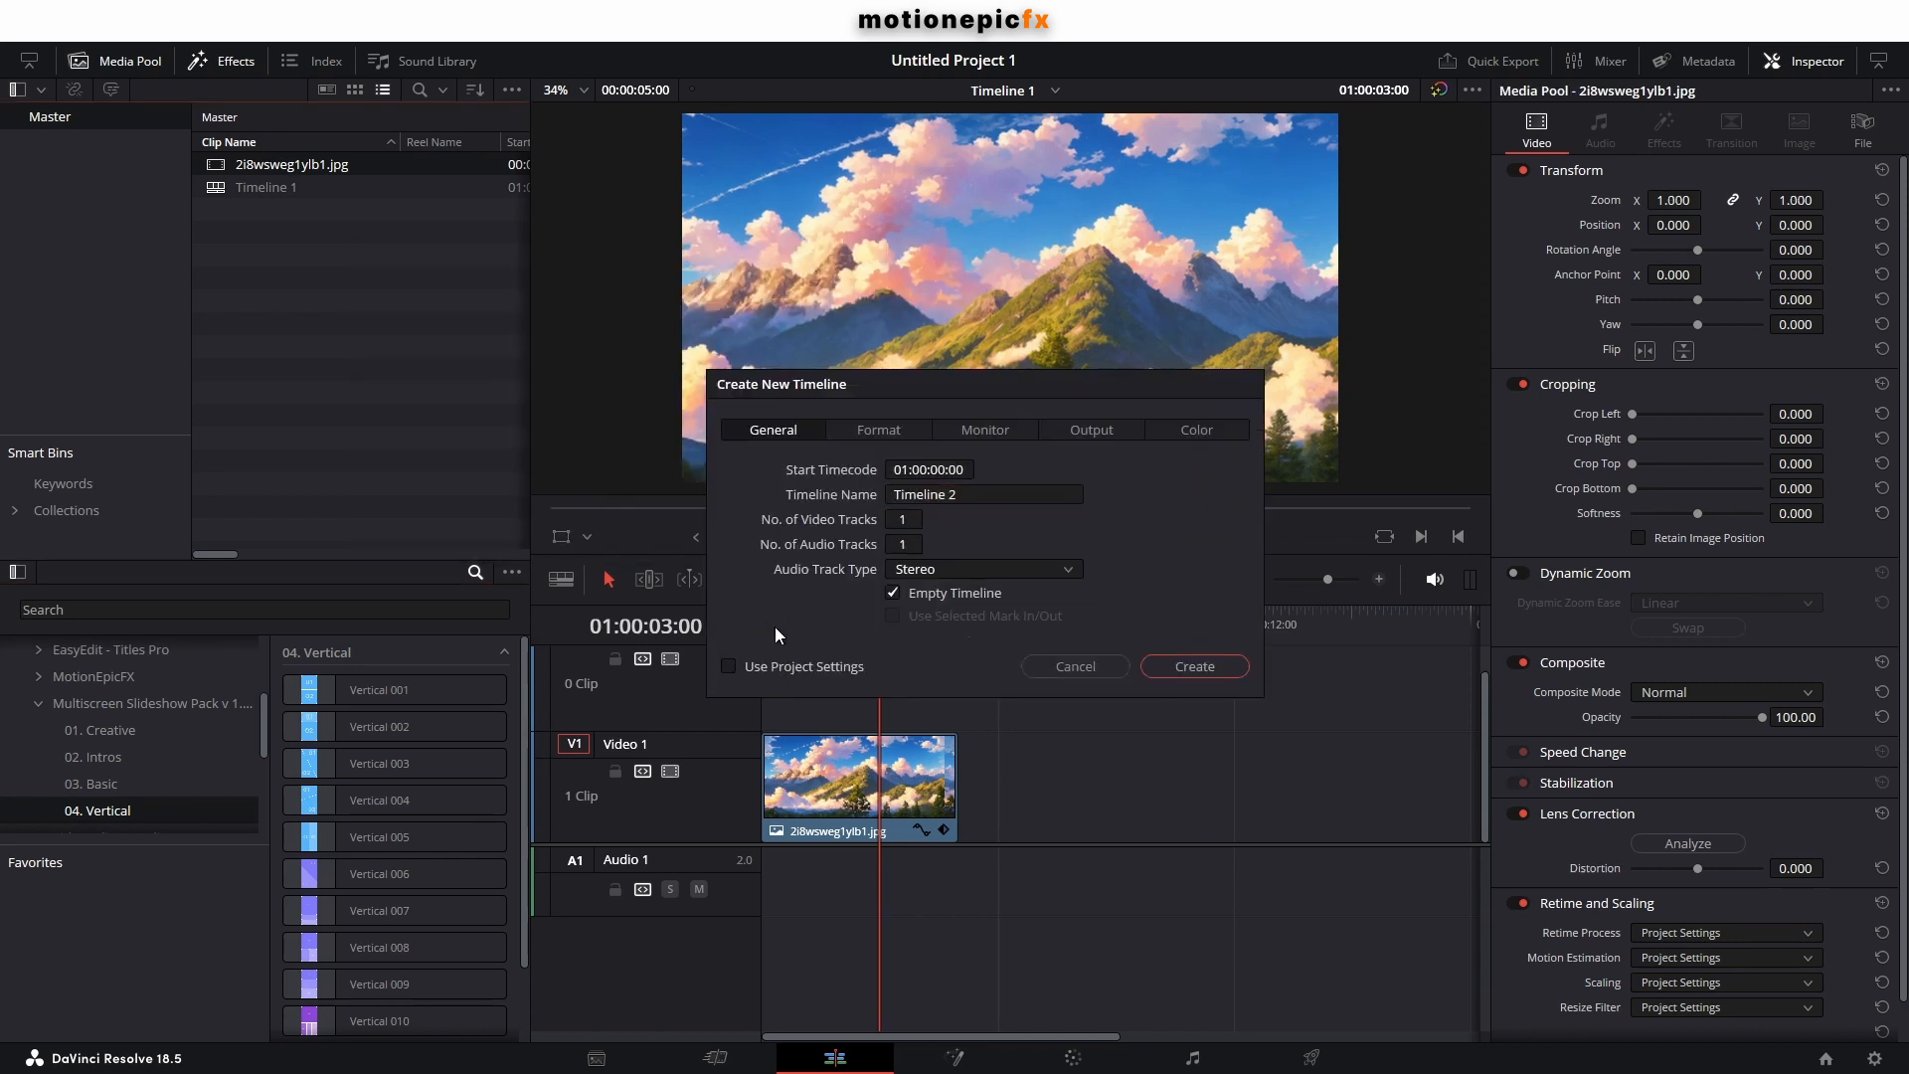
{"action": "left_click", "coordinate": [878, 428]}
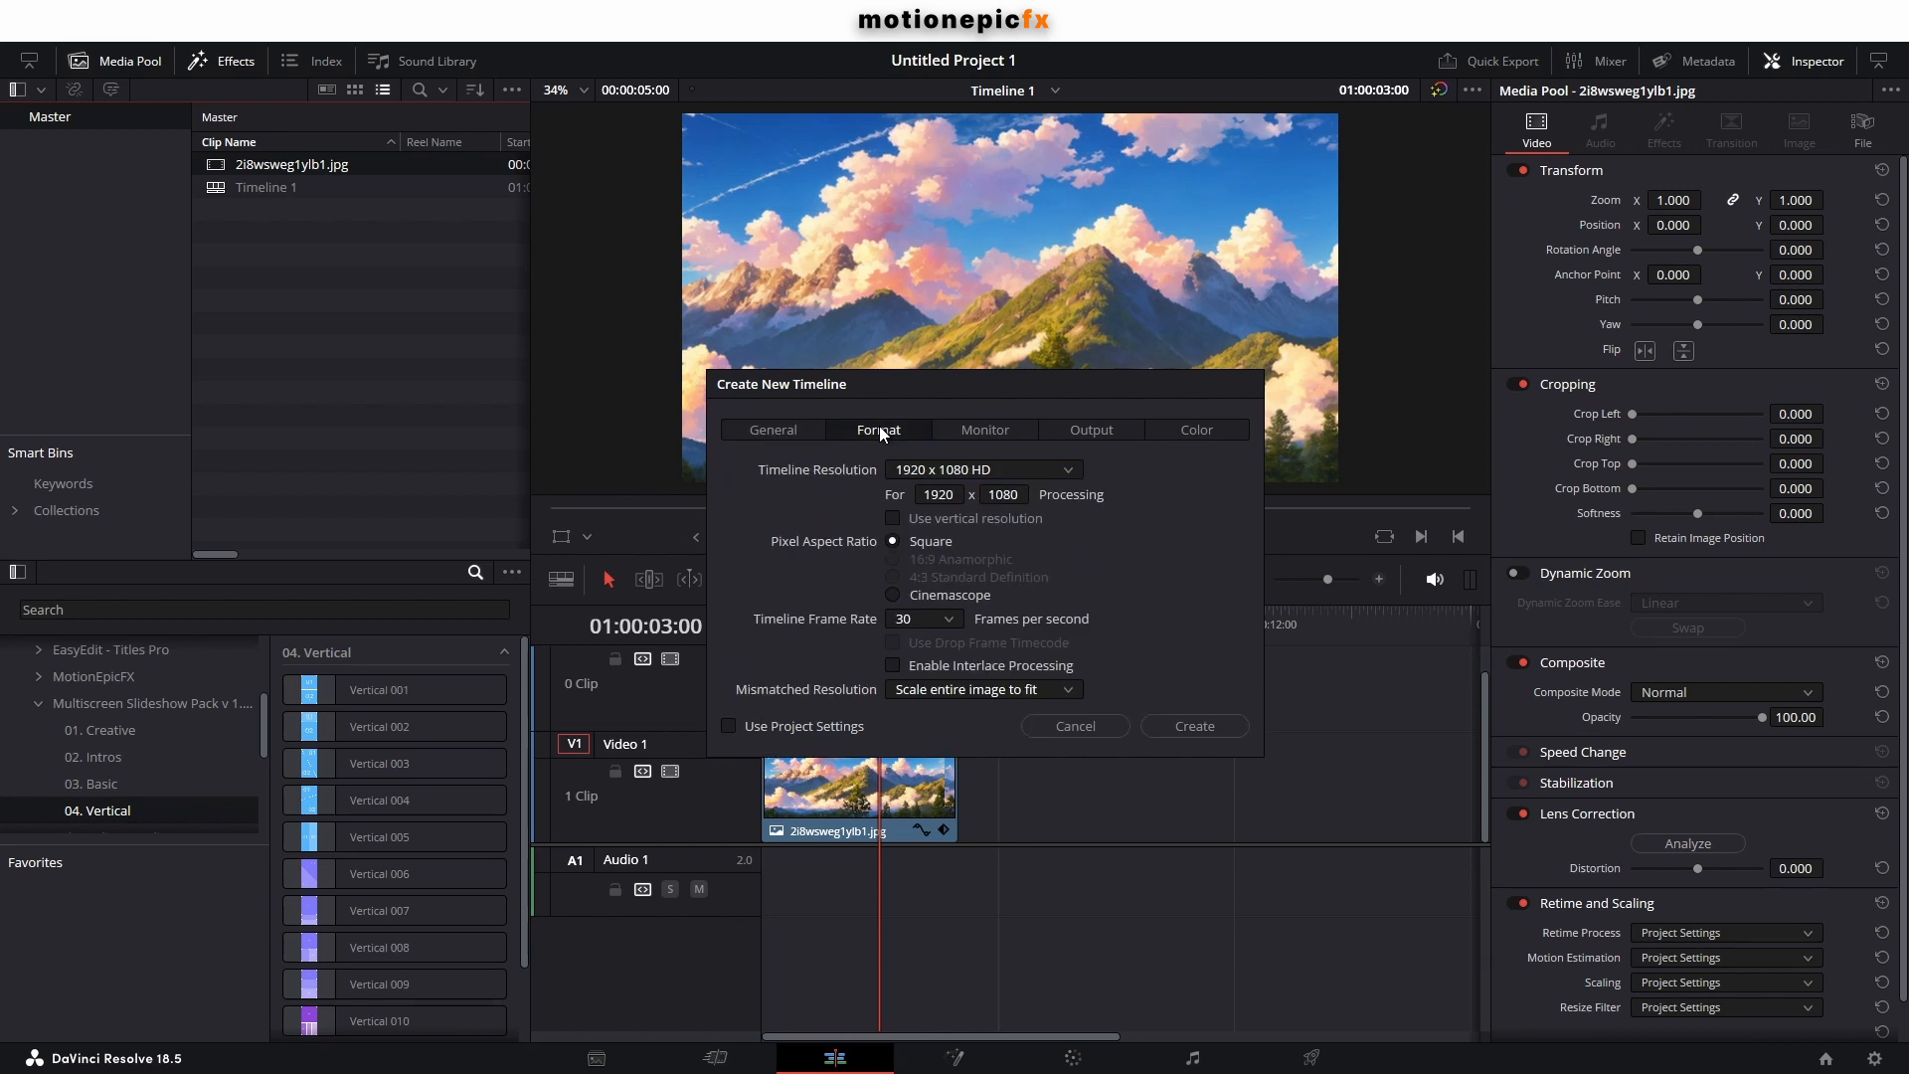
{"action": "left_click", "coordinate": [892, 518]}
{"action": "left_click", "coordinate": [1183, 730]}
Place the Vertical 001 title at the start of Video 1 in Timeline 2 and play it with the whole frame in view.
{"action": "left_click_drag", "start_coordinate": [377, 689], "coordinate": [765, 825]}
{"action": "left_click", "coordinate": [794, 624]}
{"action": "key", "text": "space"}
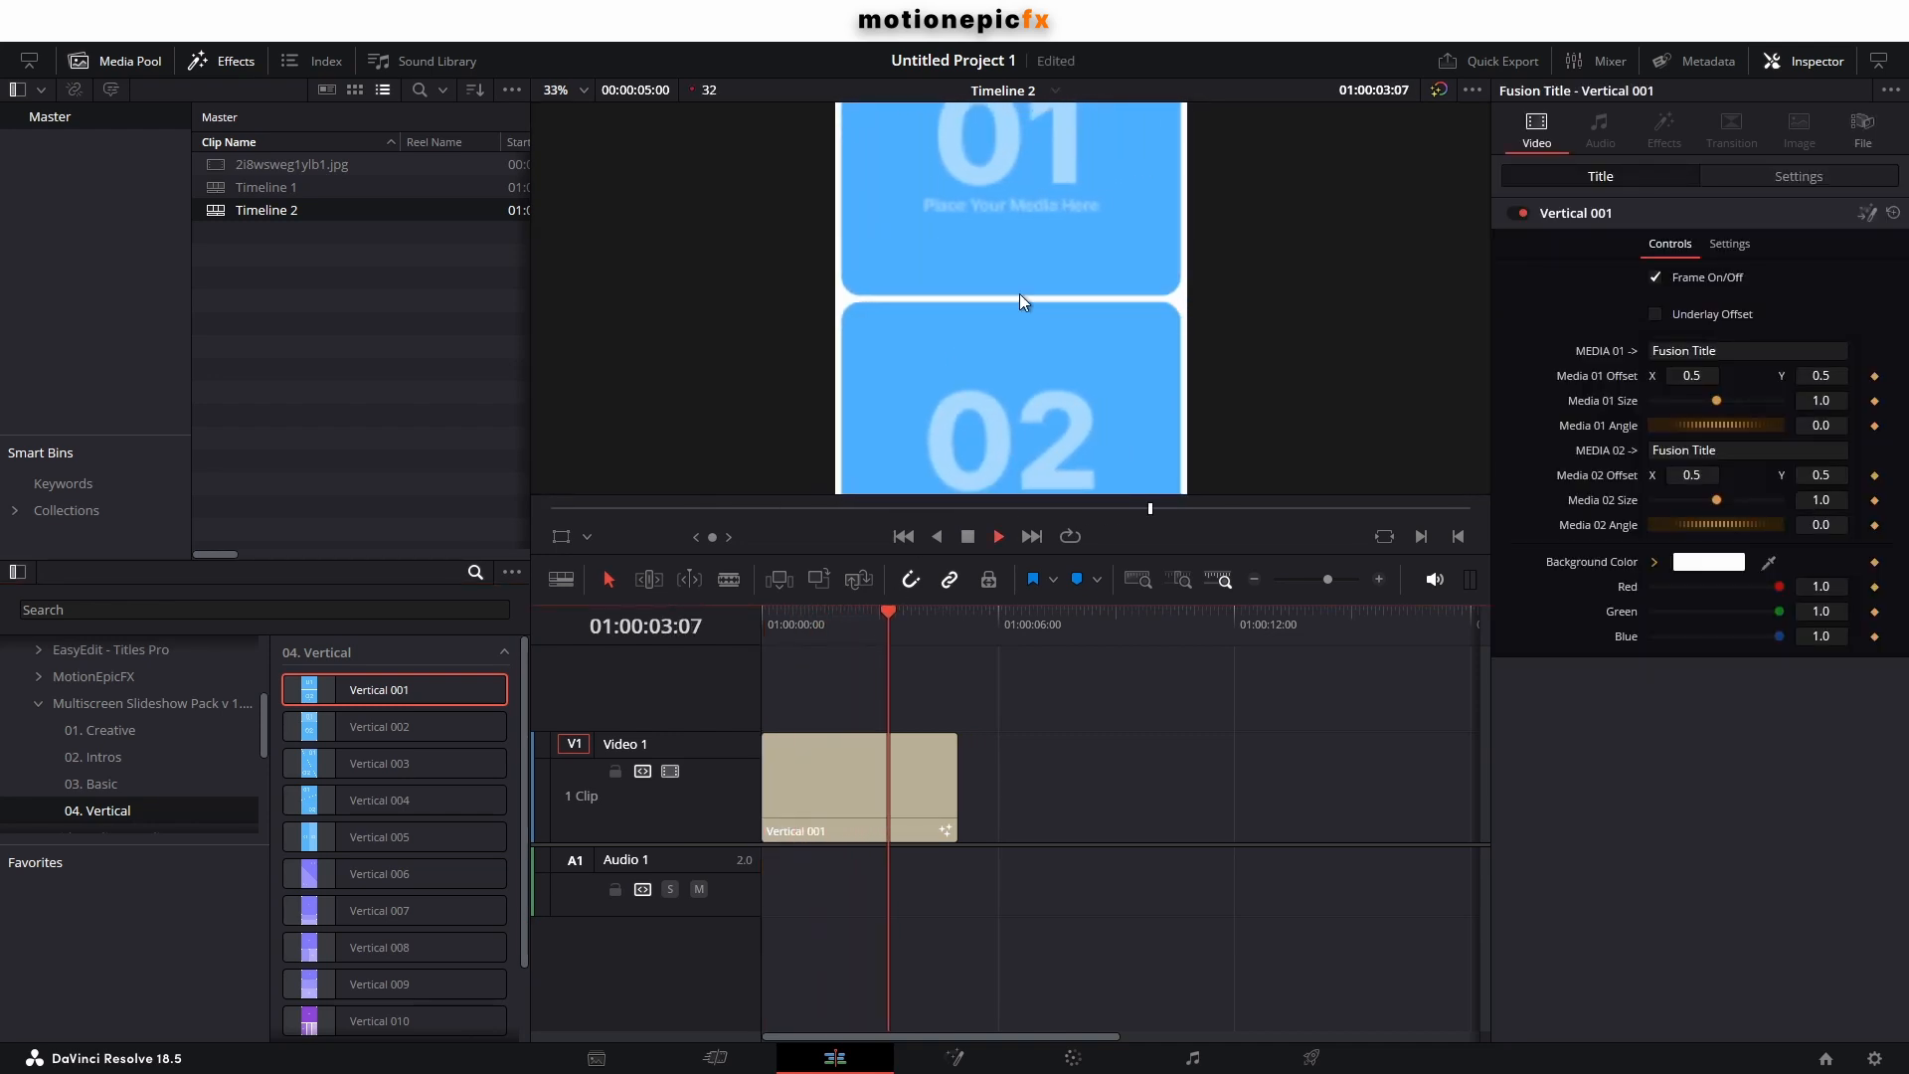
{"action": "scroll", "coordinate": [1018, 295], "scroll_direction": "down", "scroll_amount": 1}
{"action": "scroll", "coordinate": [1018, 294], "scroll_direction": "down", "scroll_amount": 2}
{"action": "key", "text": "space"}
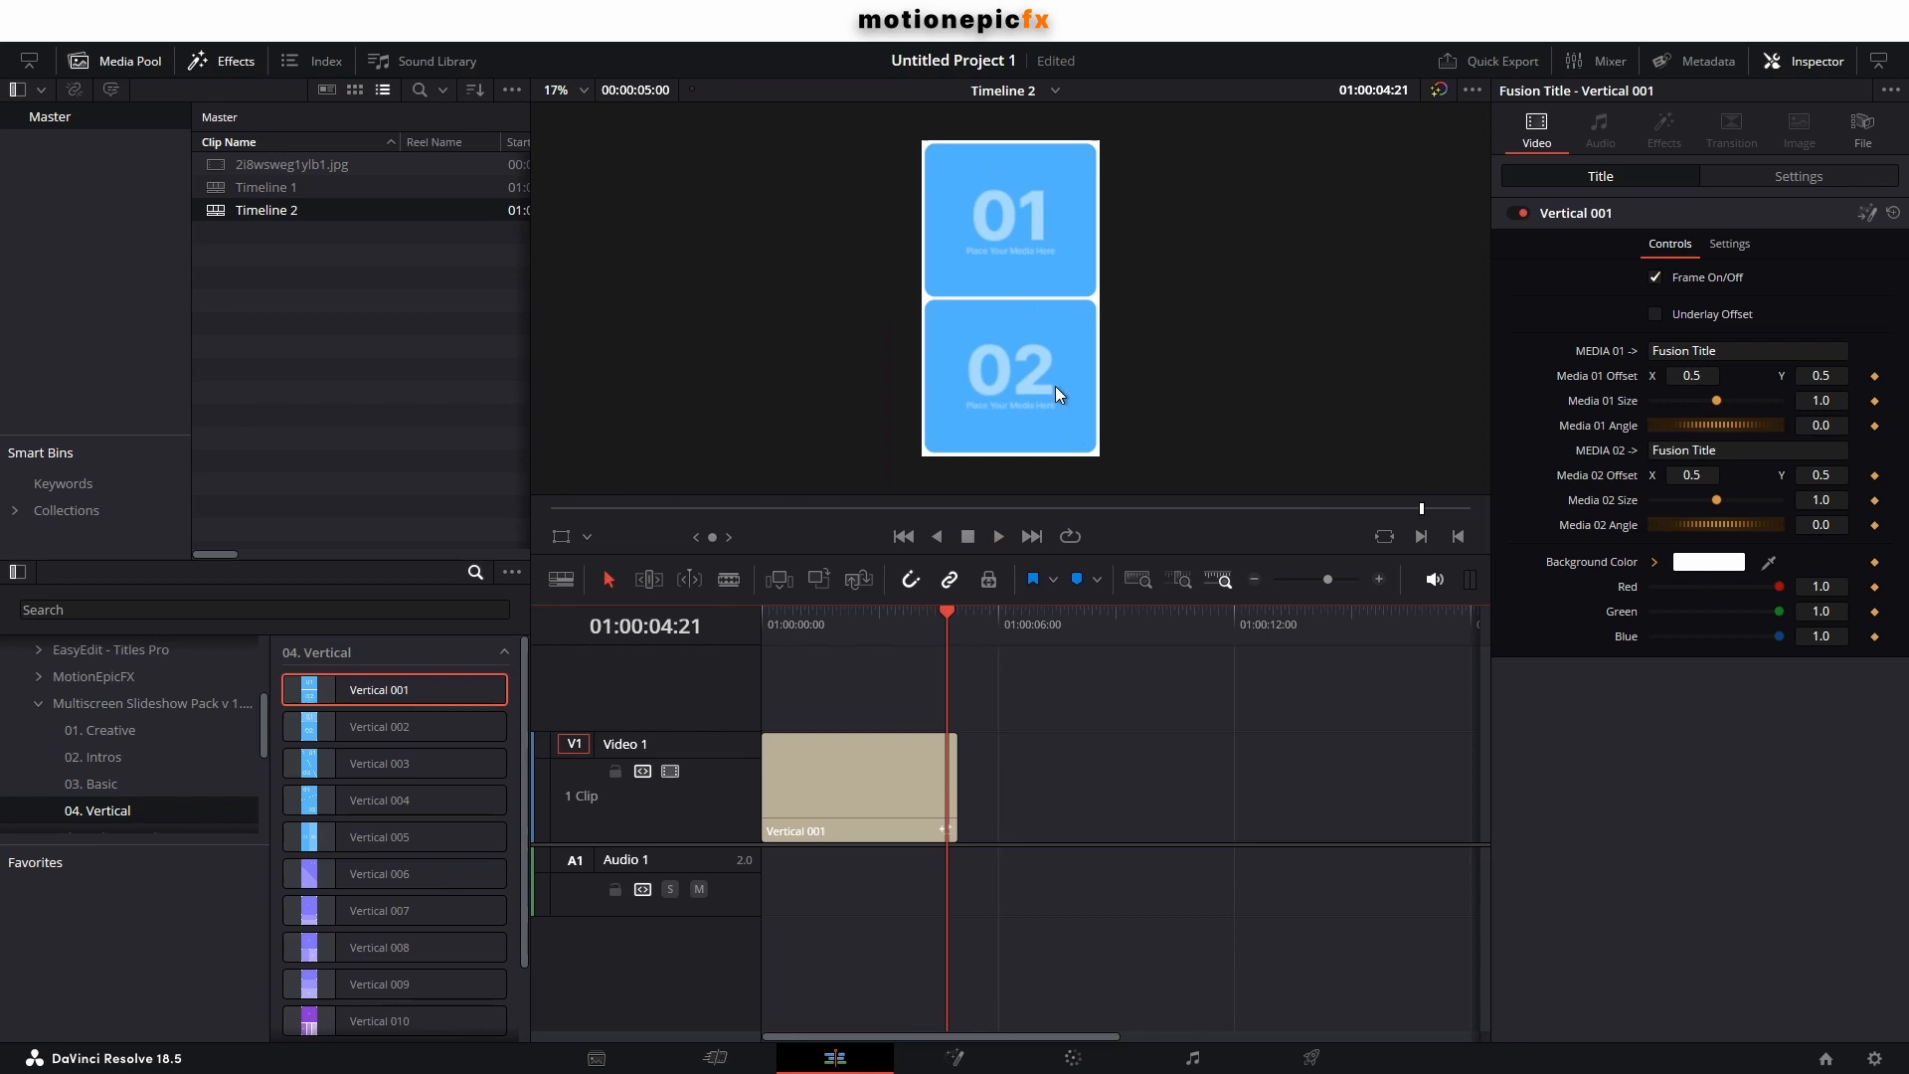
Assign 2i8wsweg1ylb1.jpg to MEDIA 01 and MEDIA 02 of the Vertical 001 title and play the result.
{"action": "left_click", "coordinate": [830, 629]}
{"action": "left_click_drag", "start_coordinate": [275, 161], "coordinate": [1678, 348]}
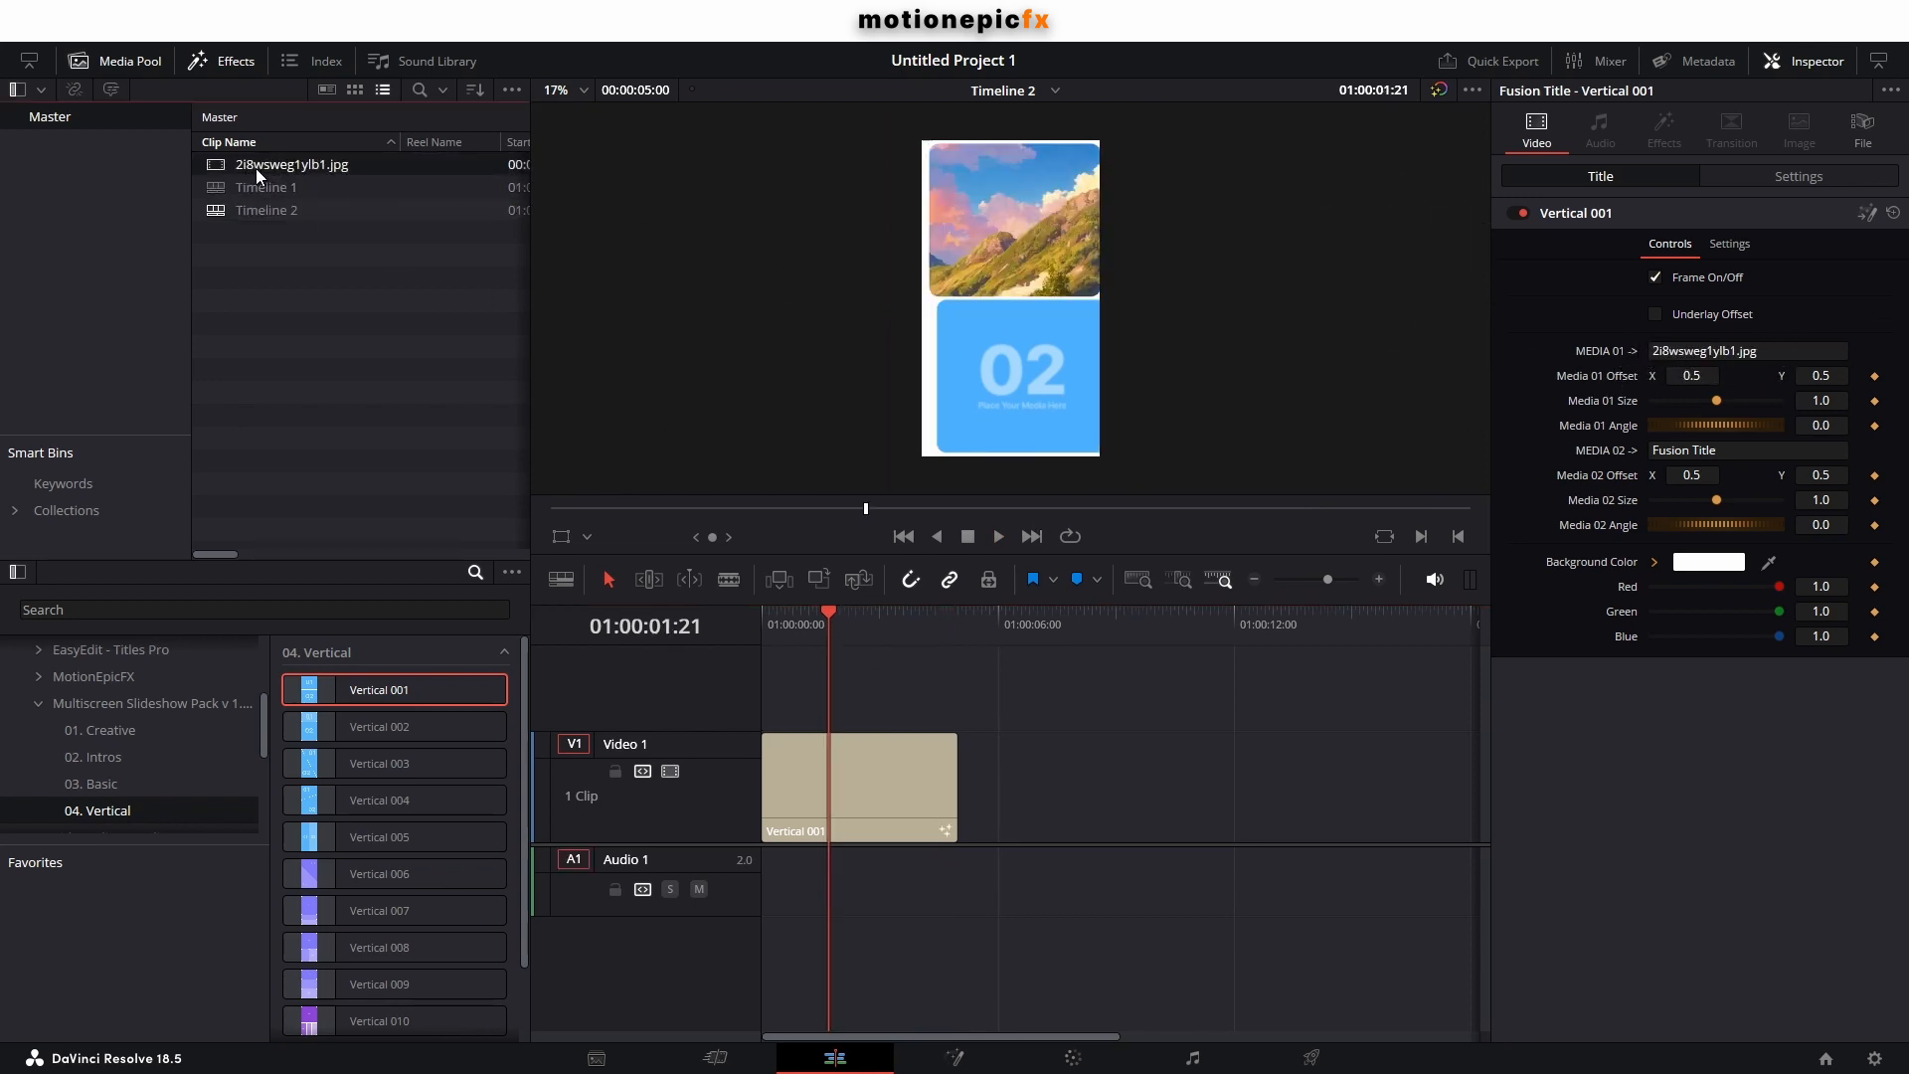
{"action": "left_click_drag", "start_coordinate": [255, 169], "coordinate": [1691, 447]}
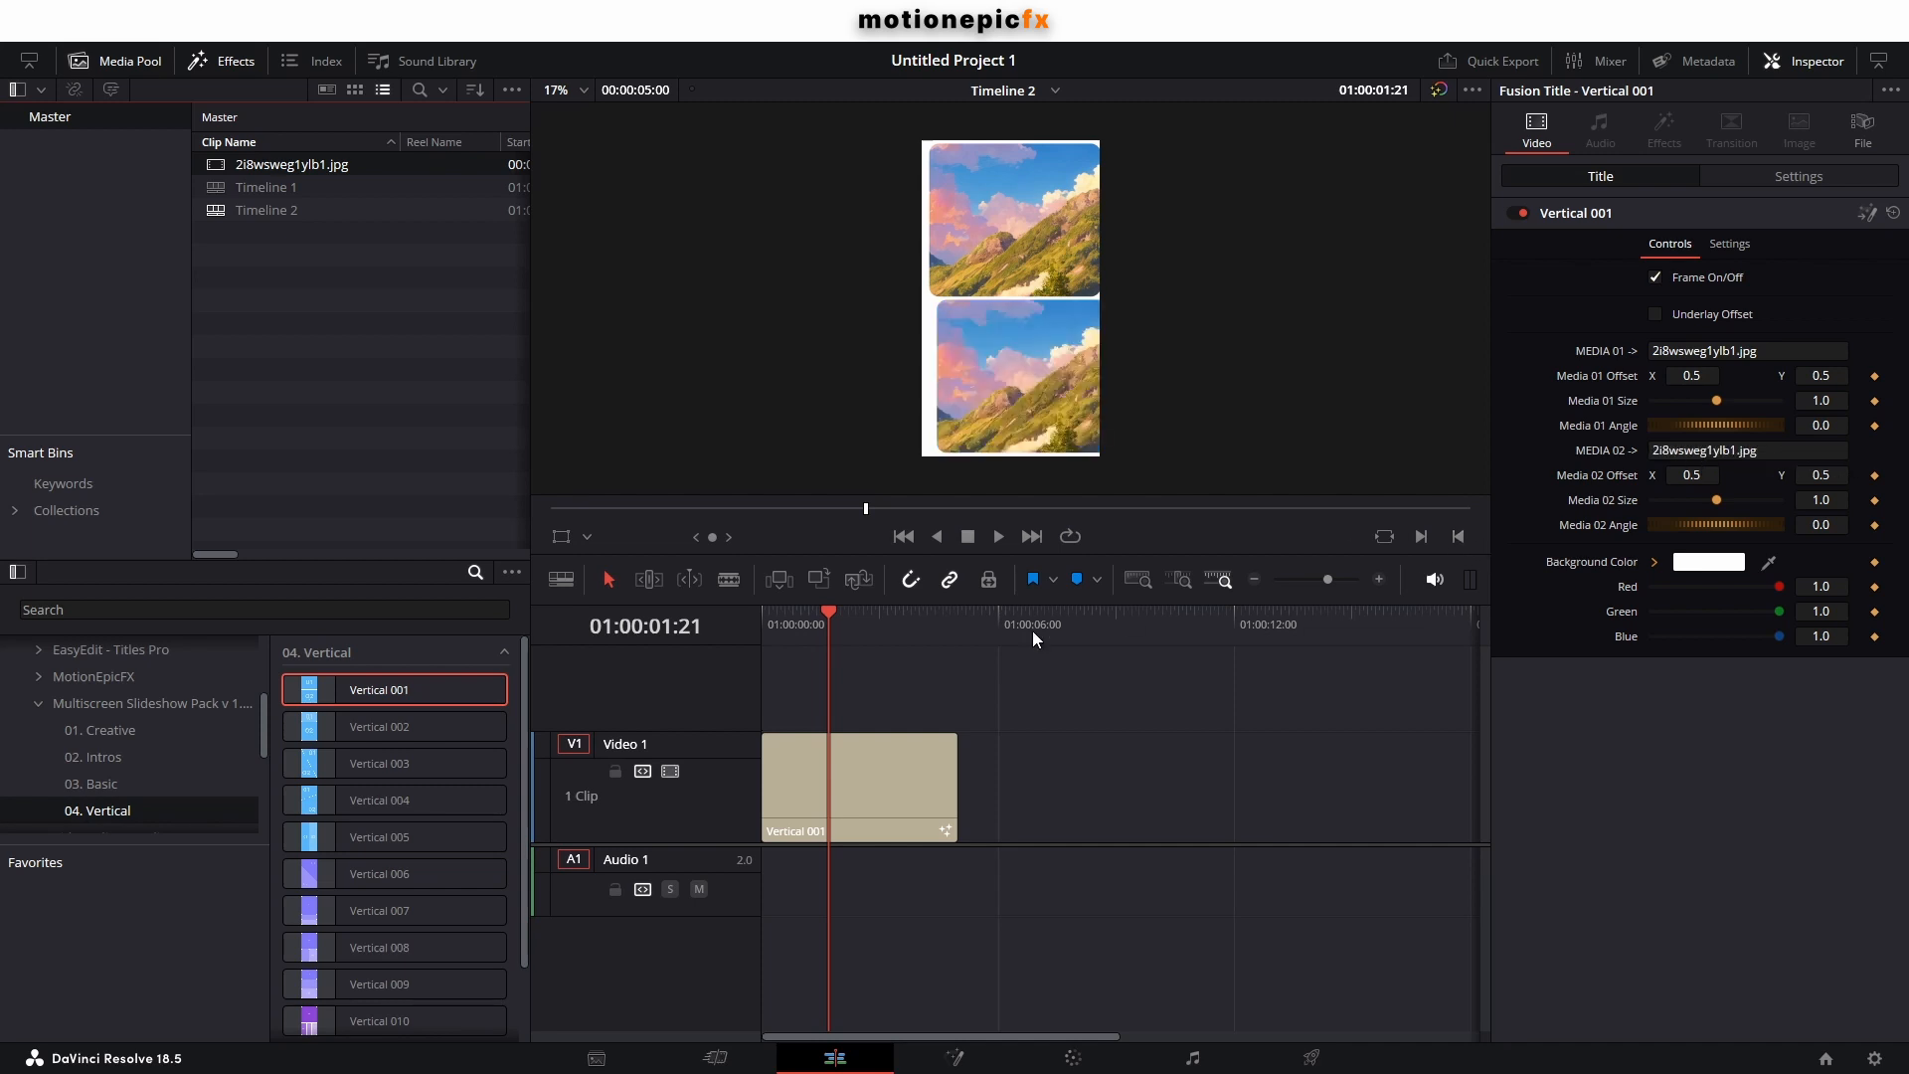
{"action": "key", "text": "space"}
{"action": "key", "text": "space"}
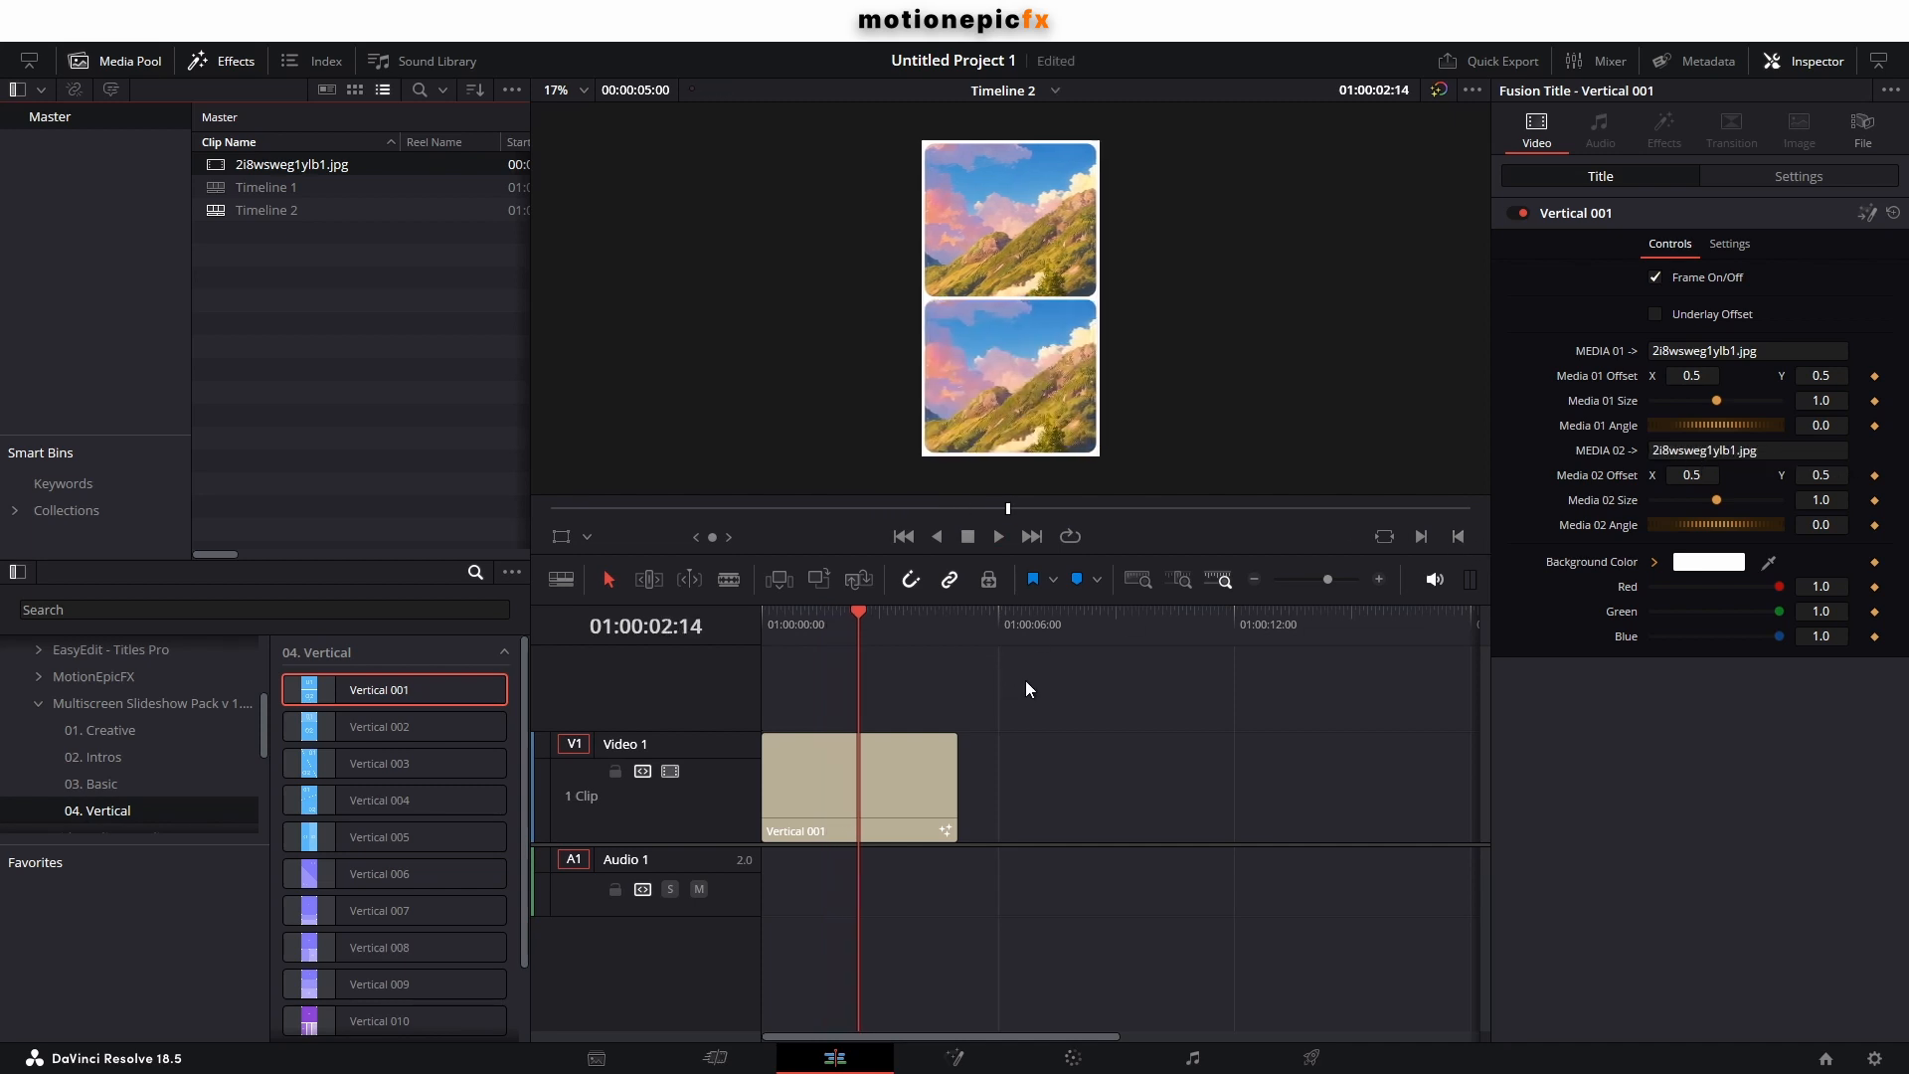
{"action": "key", "text": "space"}
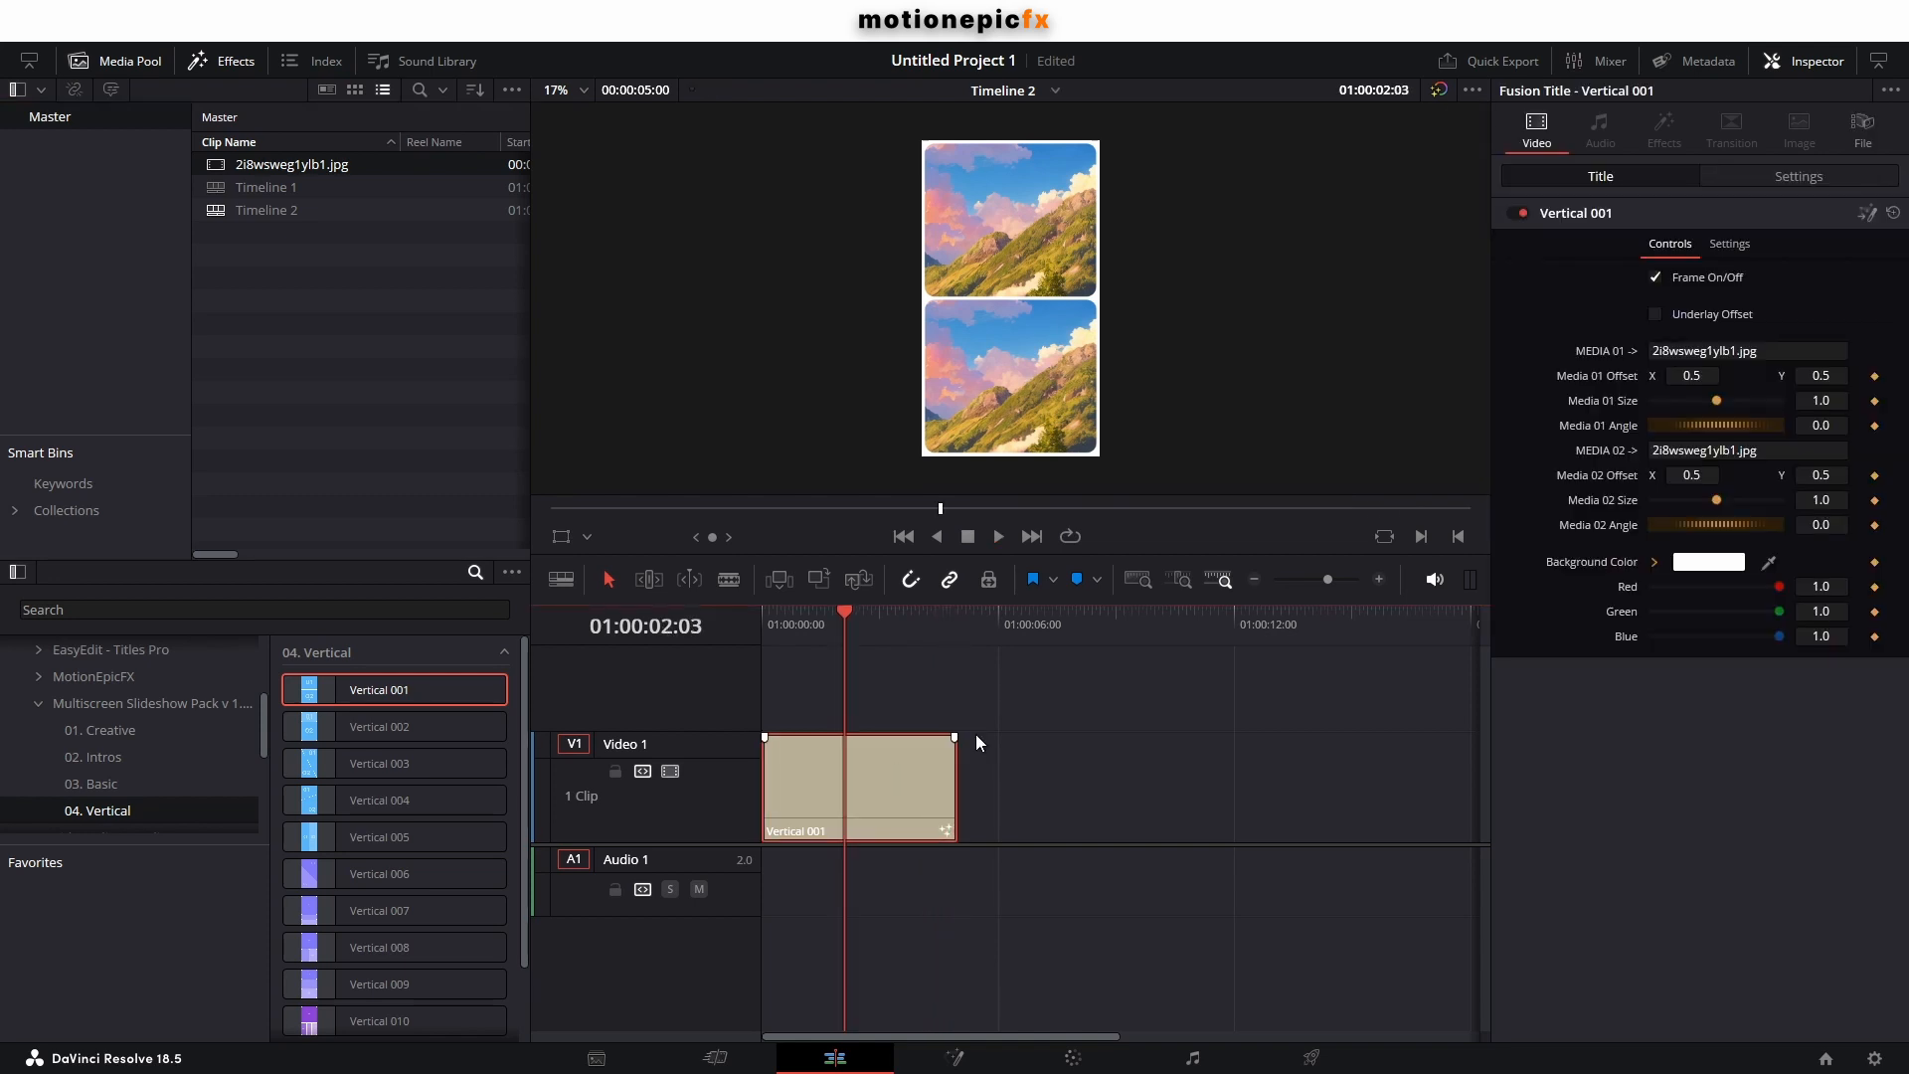
Turn the frame of the Vertical 001 title off and back on, and play the title from near its start.
{"action": "left_click", "coordinate": [1656, 279]}
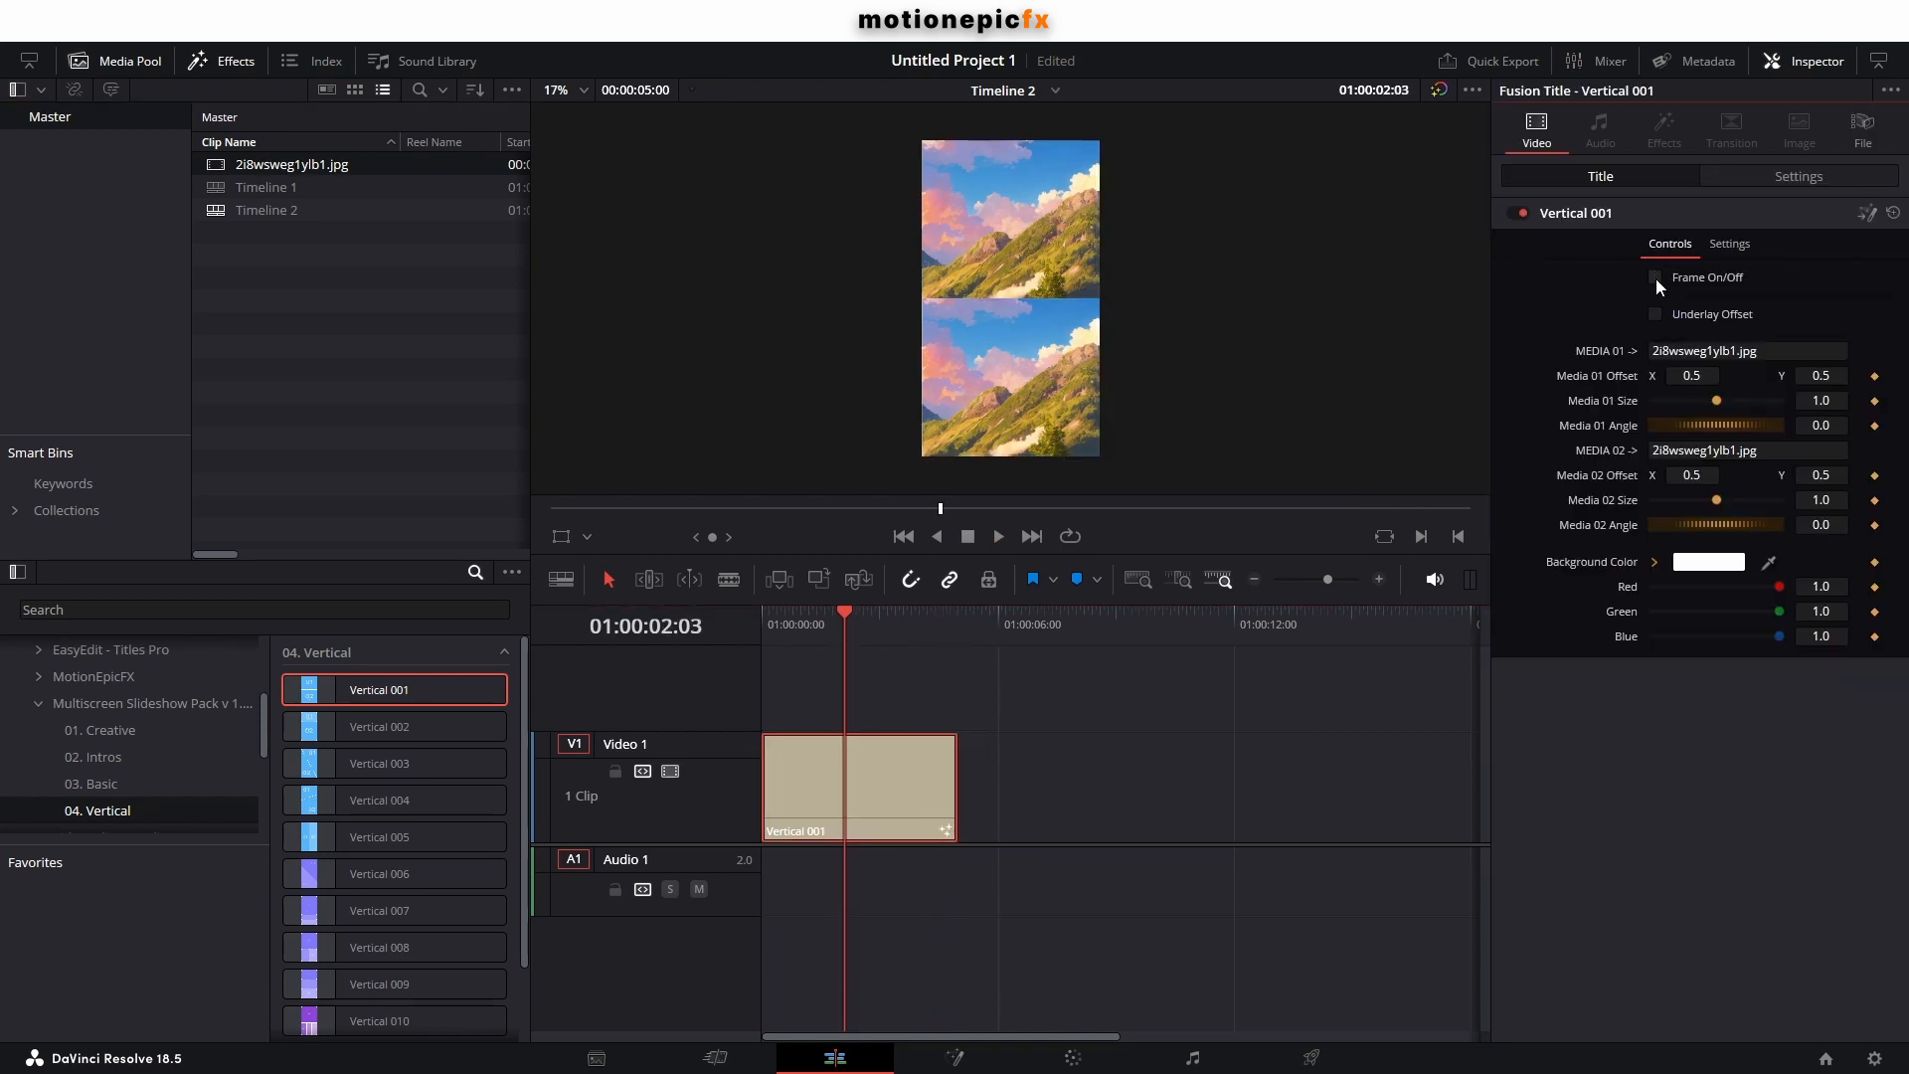
{"action": "left_click", "coordinate": [1656, 279]}
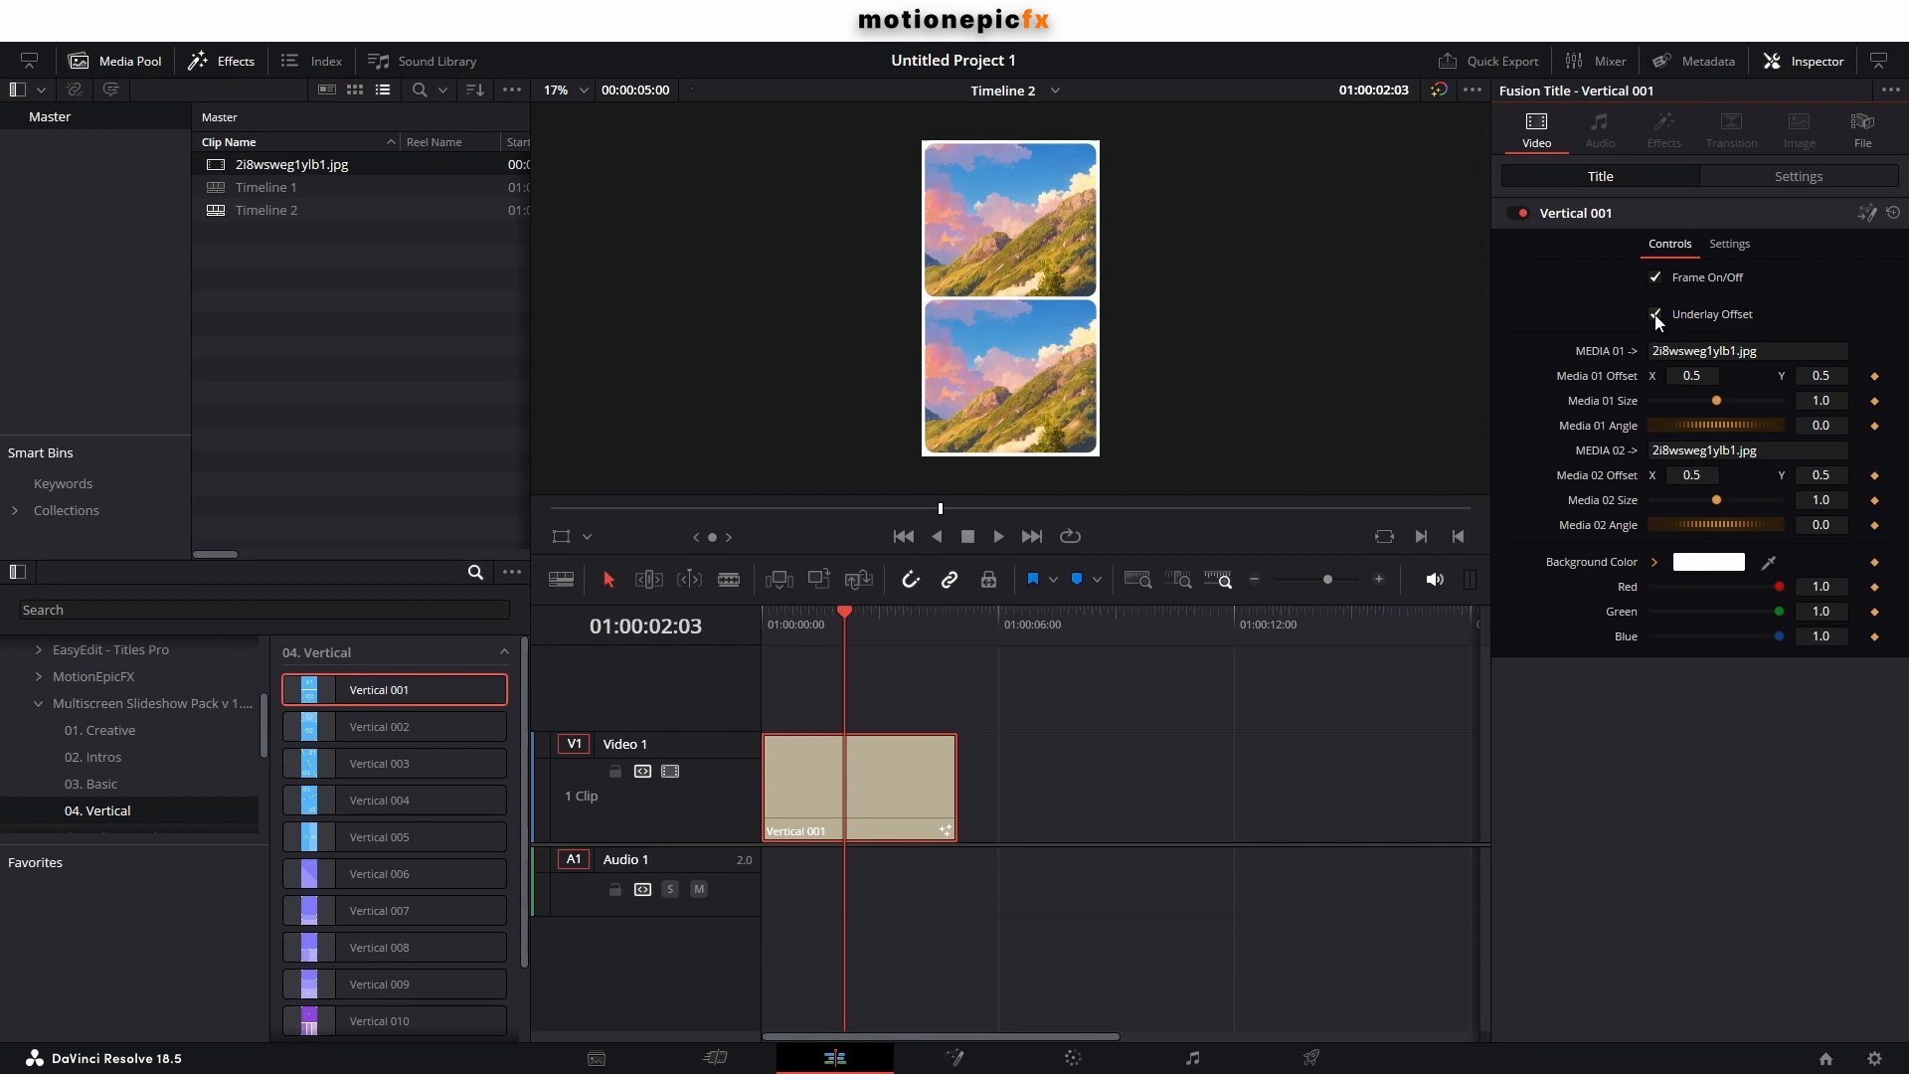
{"action": "key", "text": "space"}
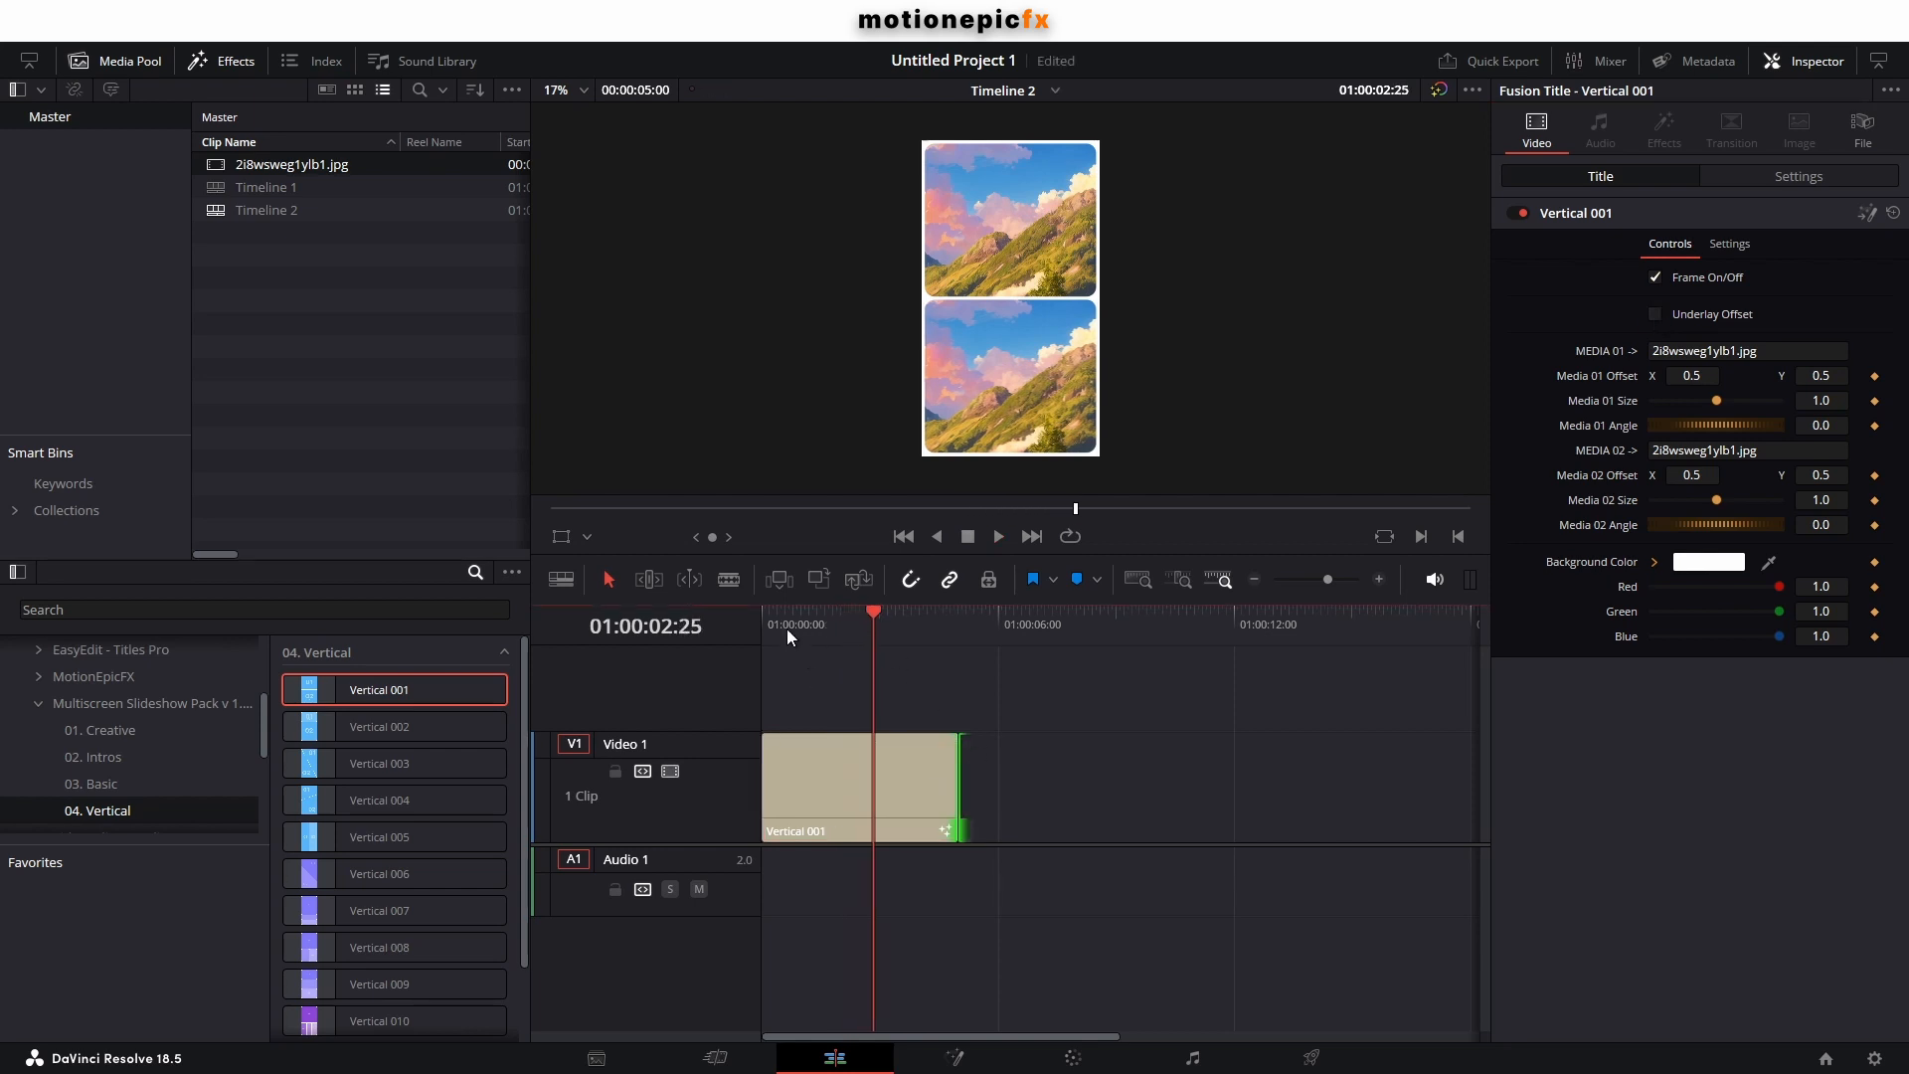
{"action": "left_click", "coordinate": [782, 626]}
{"action": "key", "text": "space"}
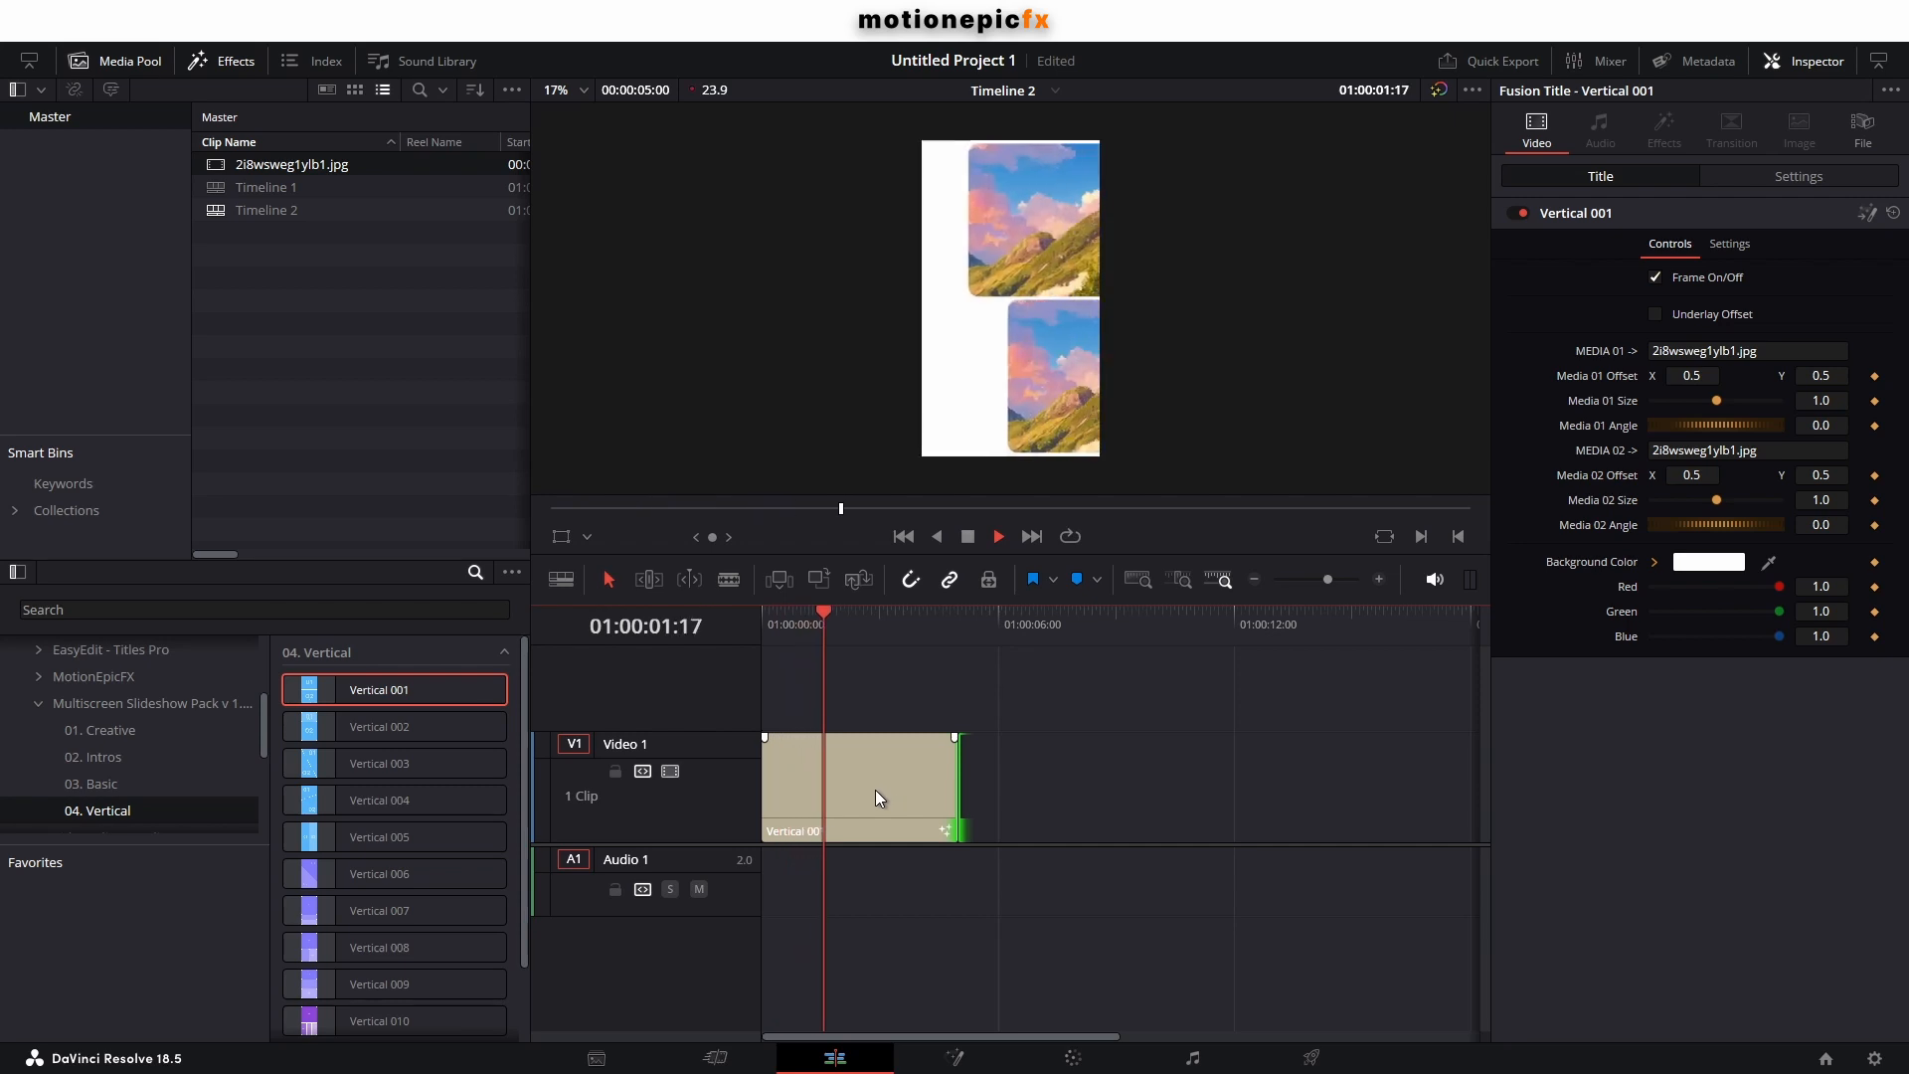
{"action": "key", "text": "space"}
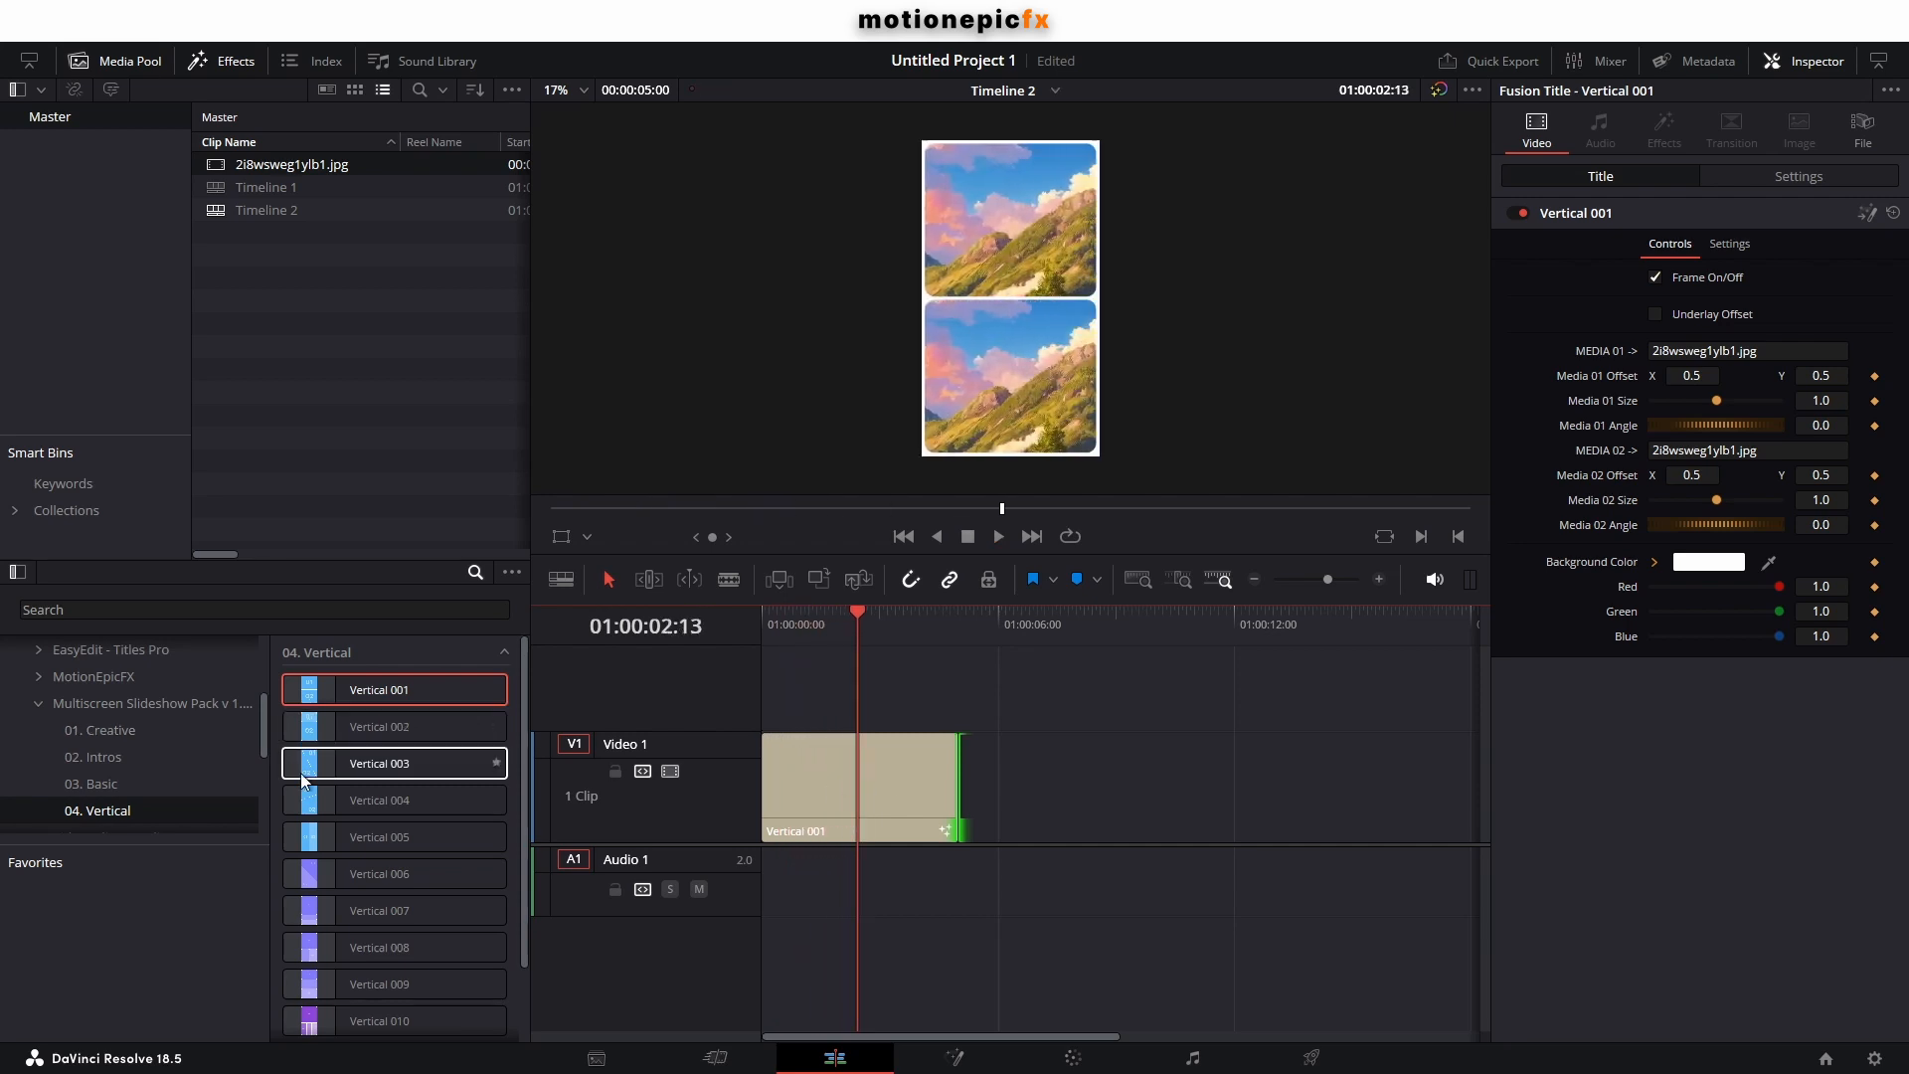
{"action": "right_click", "coordinate": [845, 803]}
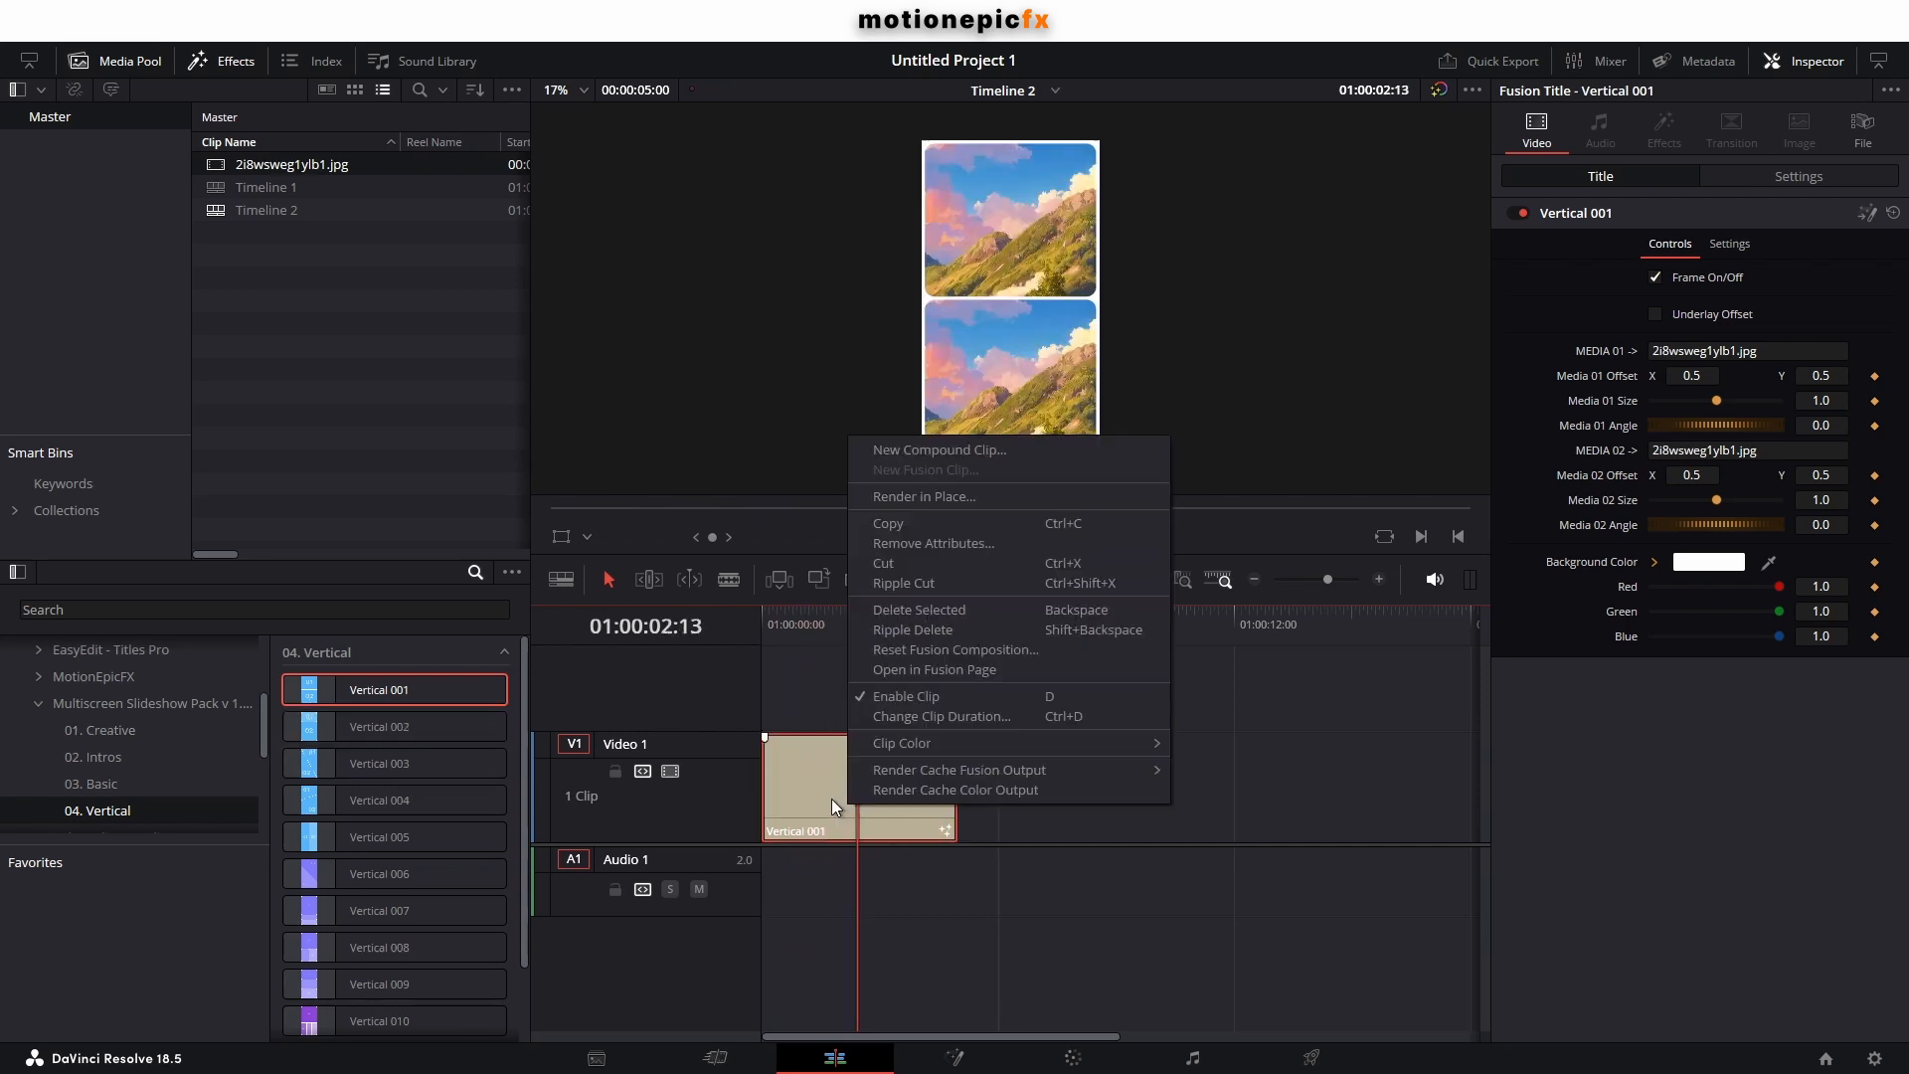
{"action": "left_click", "coordinate": [898, 717]}
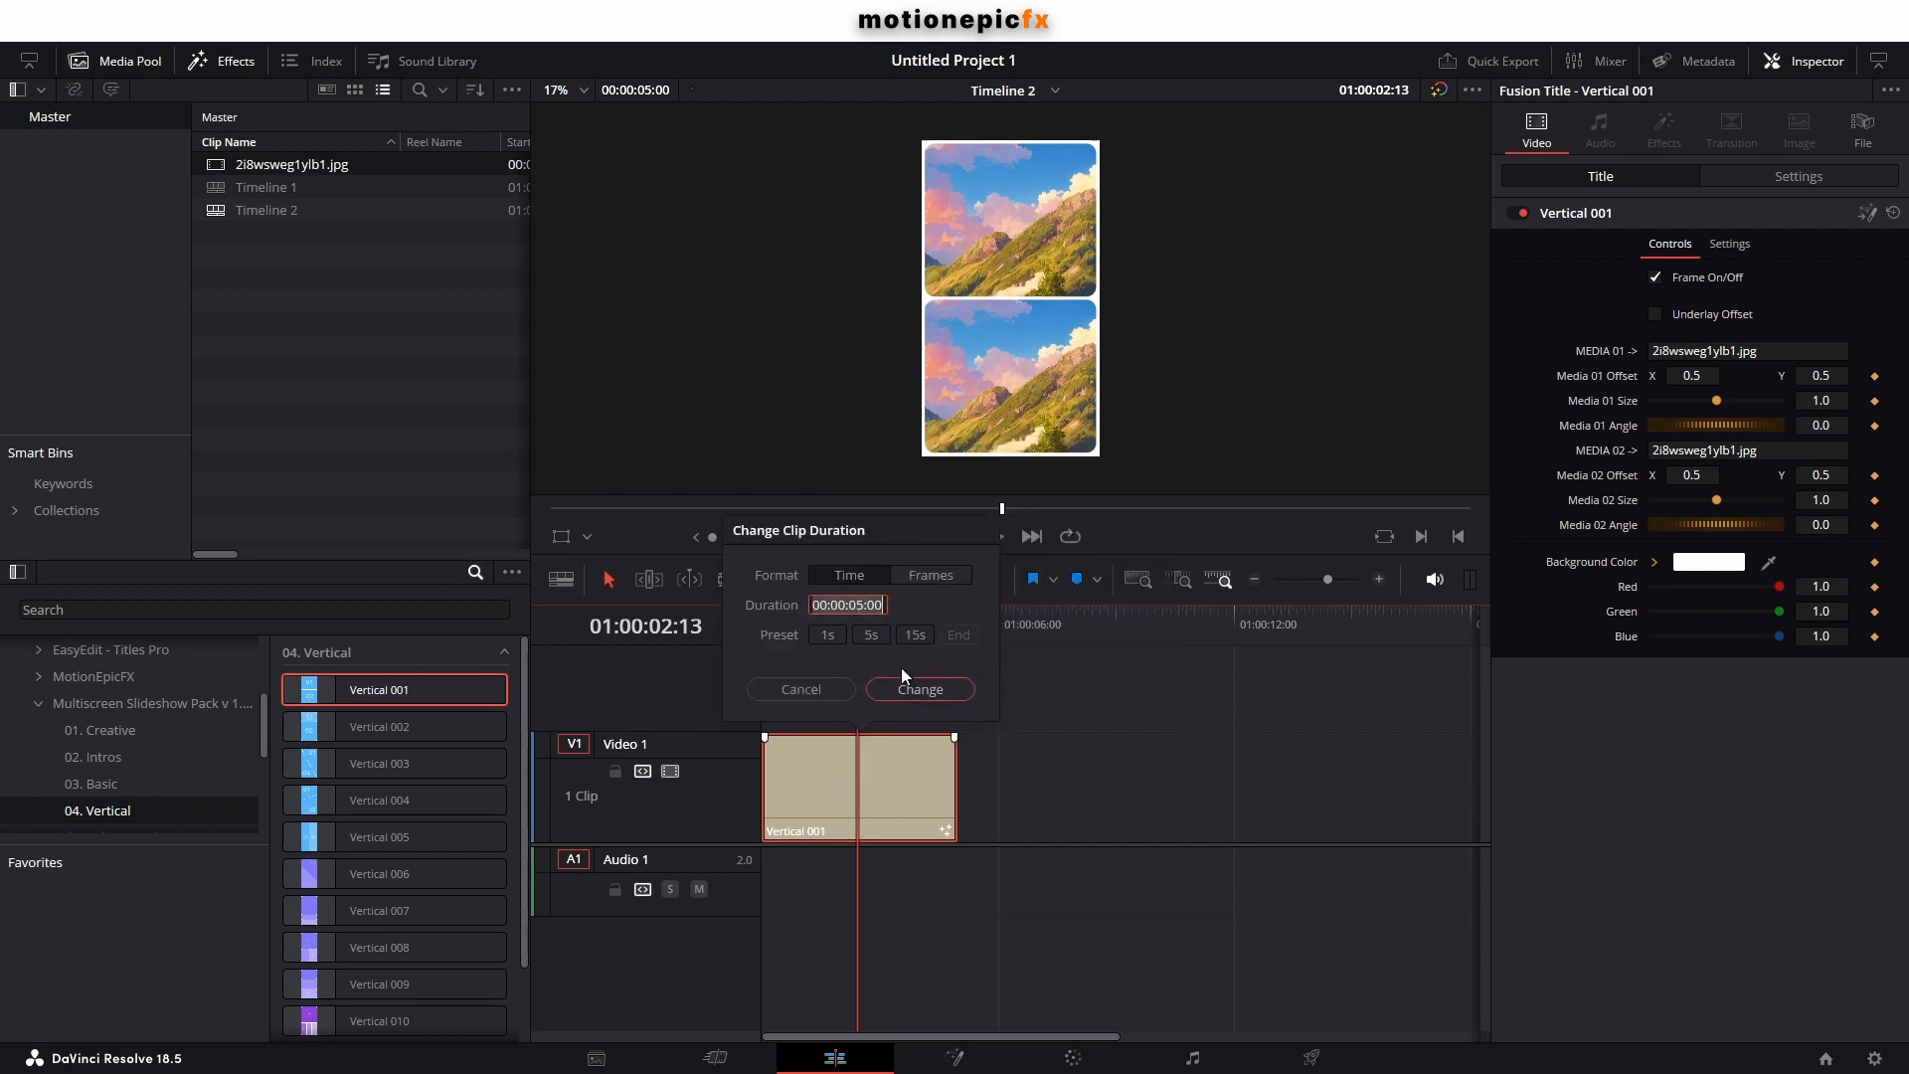
{"action": "left_click", "coordinate": [801, 689]}
Look through the 04. Vertical, 03. Basic, 02. Intros and 01. Creative template lists of the Multiscreen Slideshow Pack.
{"action": "scroll", "coordinate": [390, 820], "scroll_direction": "down", "scroll_amount": 2}
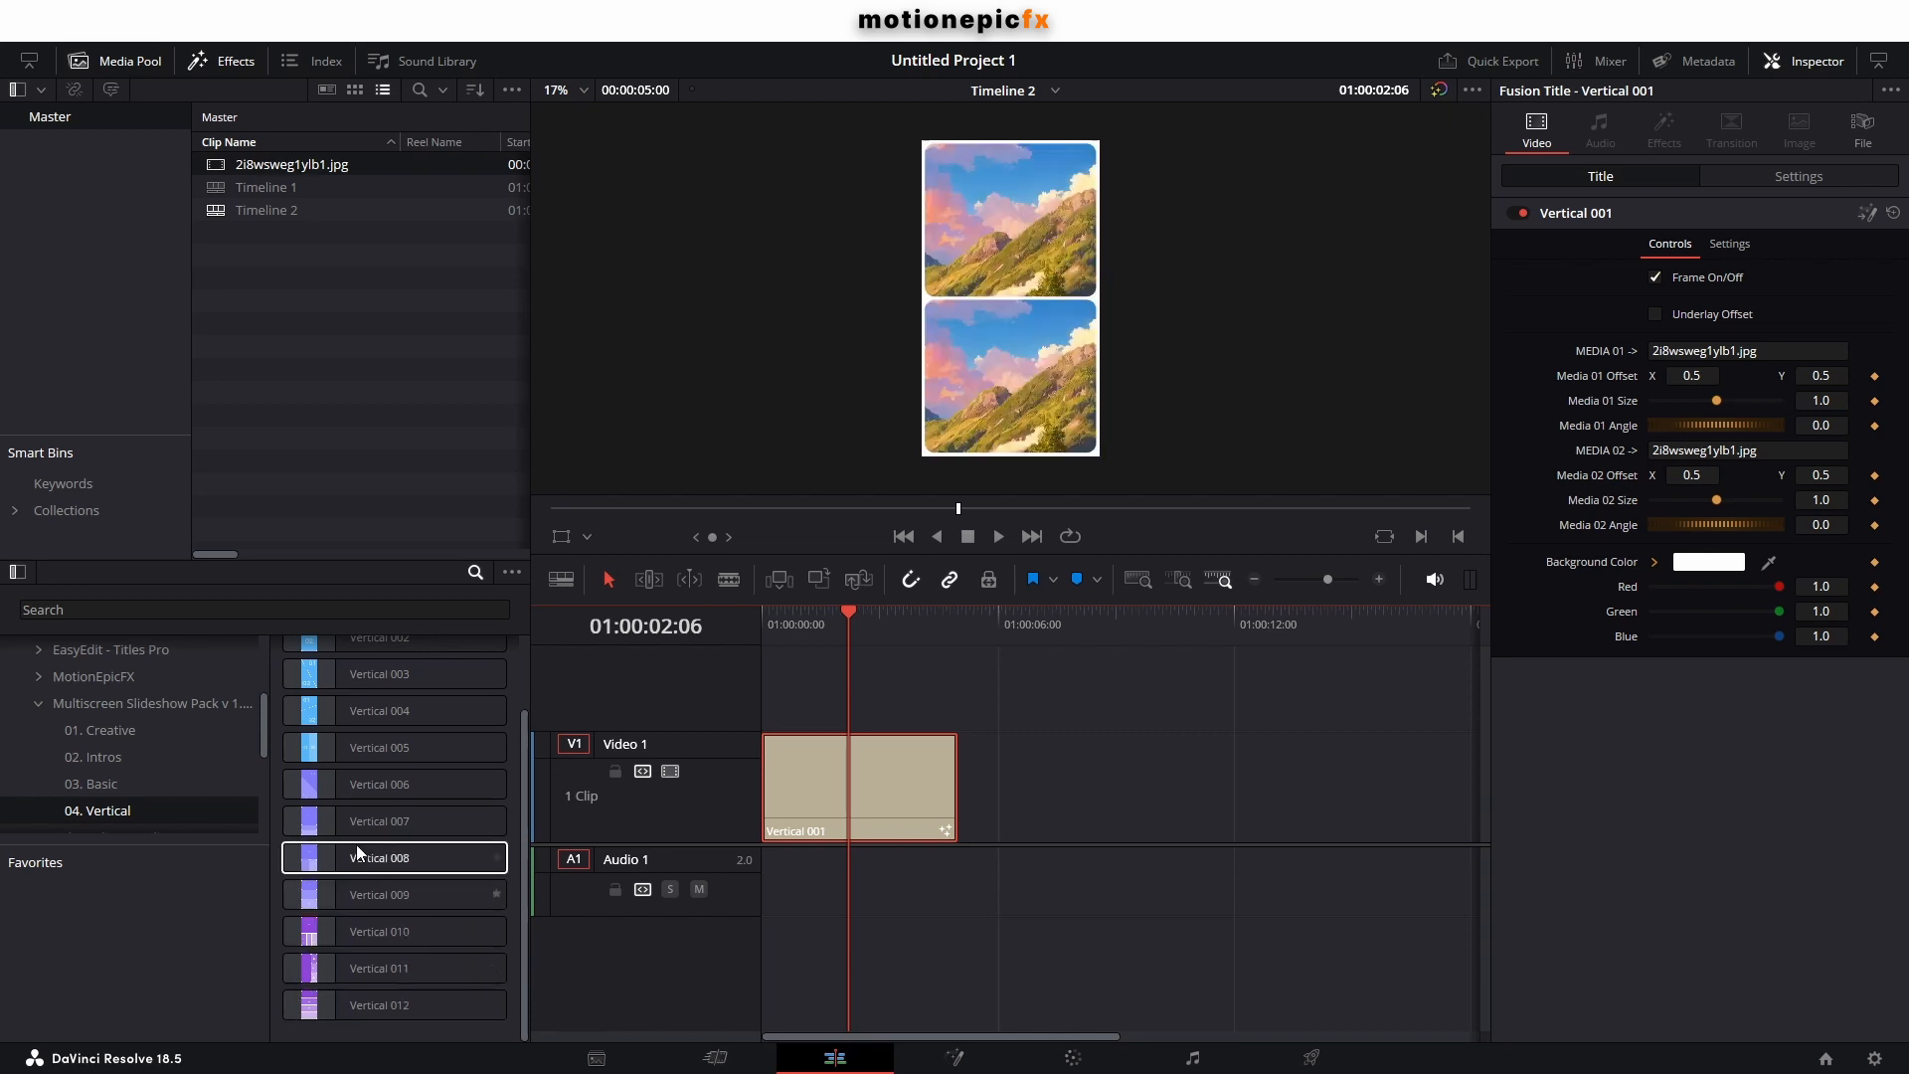
{"action": "left_click", "coordinate": [129, 781]}
{"action": "left_click_drag", "start_coordinate": [524, 700], "coordinate": [521, 1026]}
{"action": "left_click", "coordinate": [139, 762]}
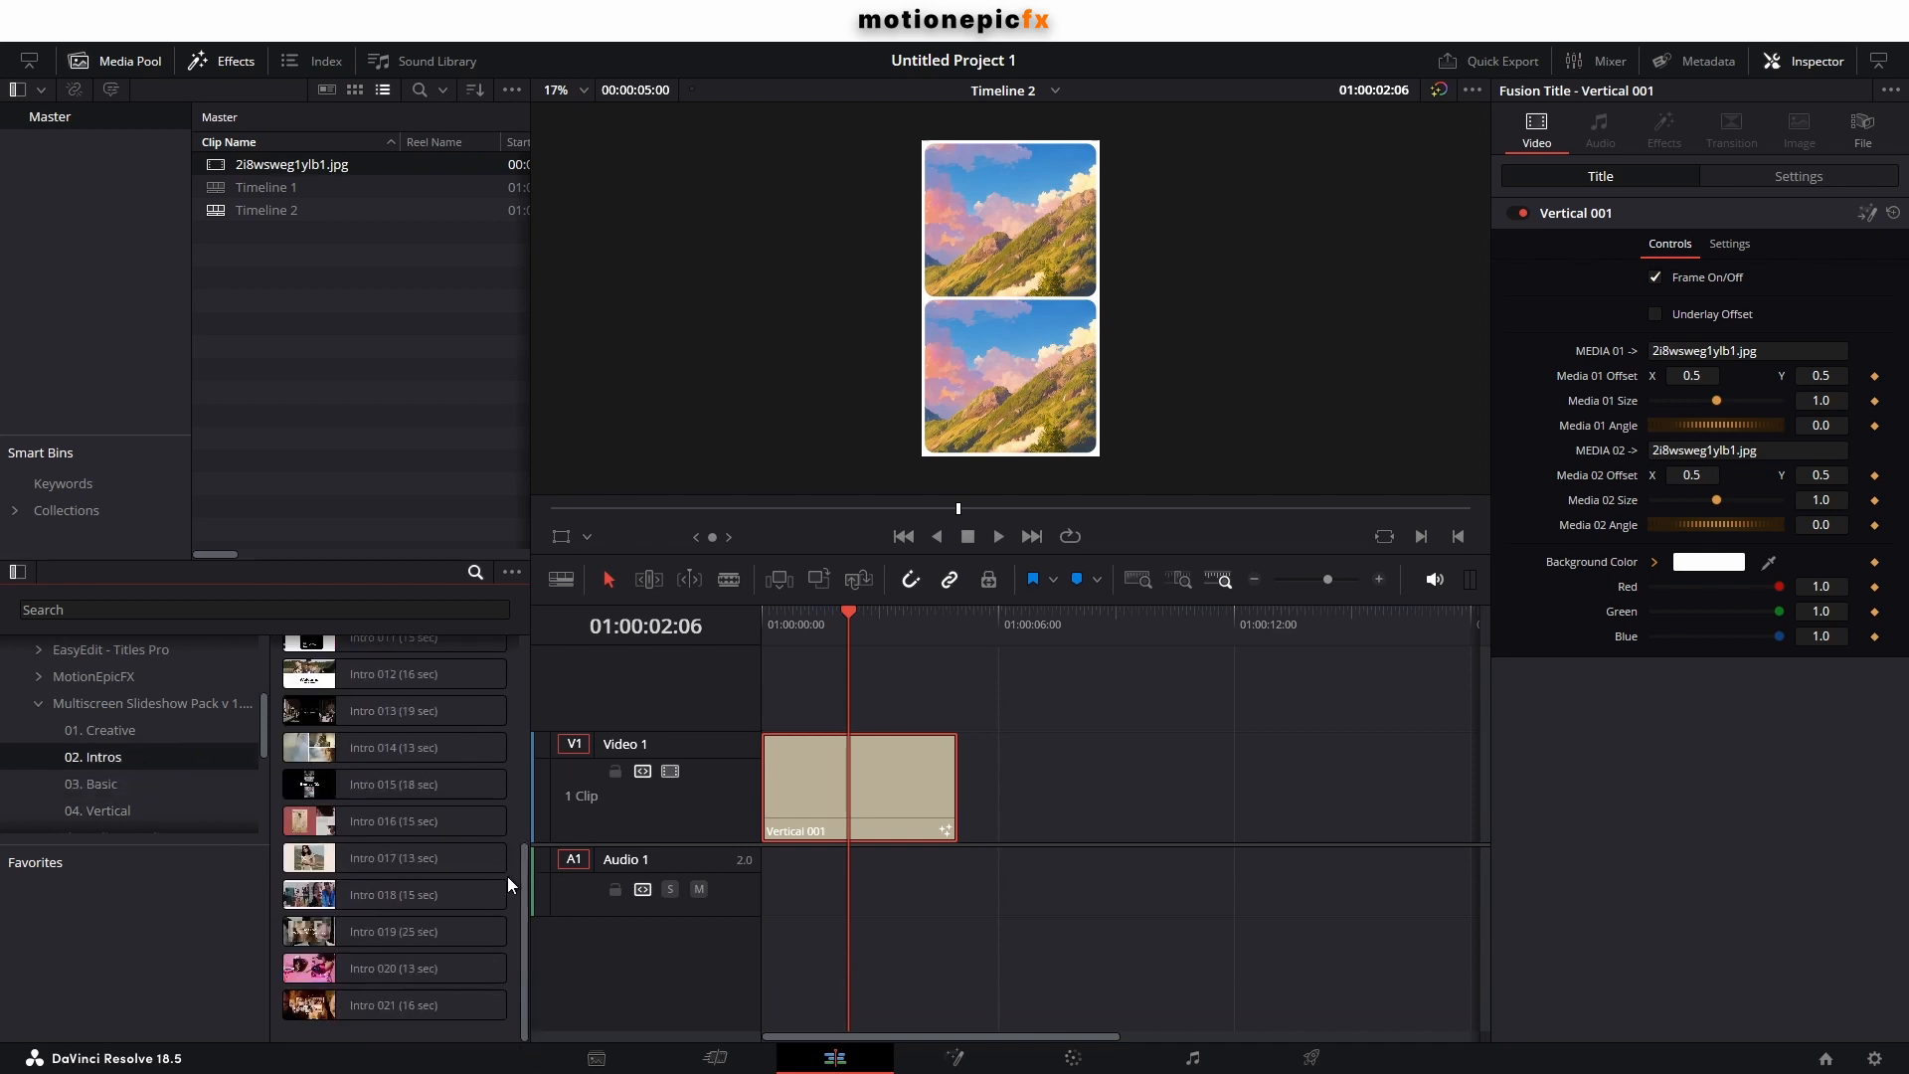
{"action": "left_click", "coordinate": [110, 731]}
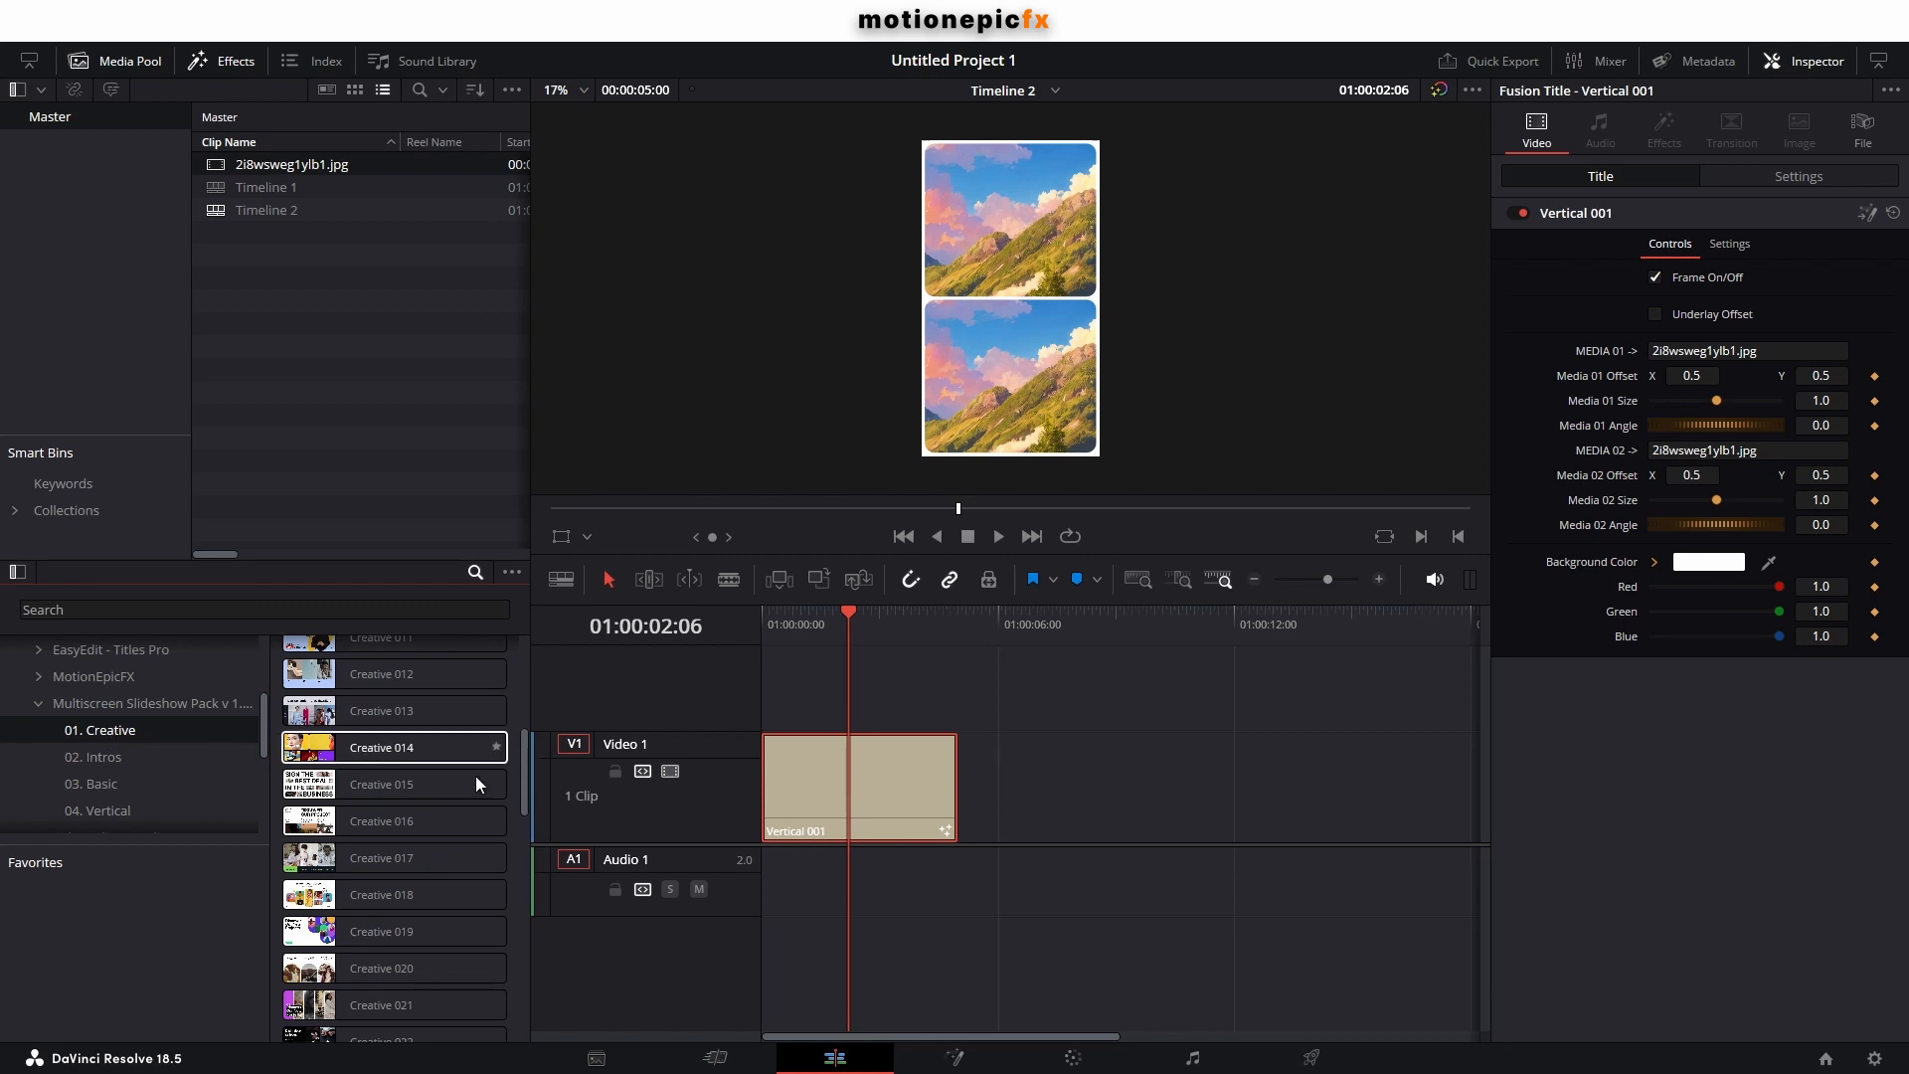
{"action": "left_click_drag", "start_coordinate": [525, 764], "coordinate": [540, 1016]}
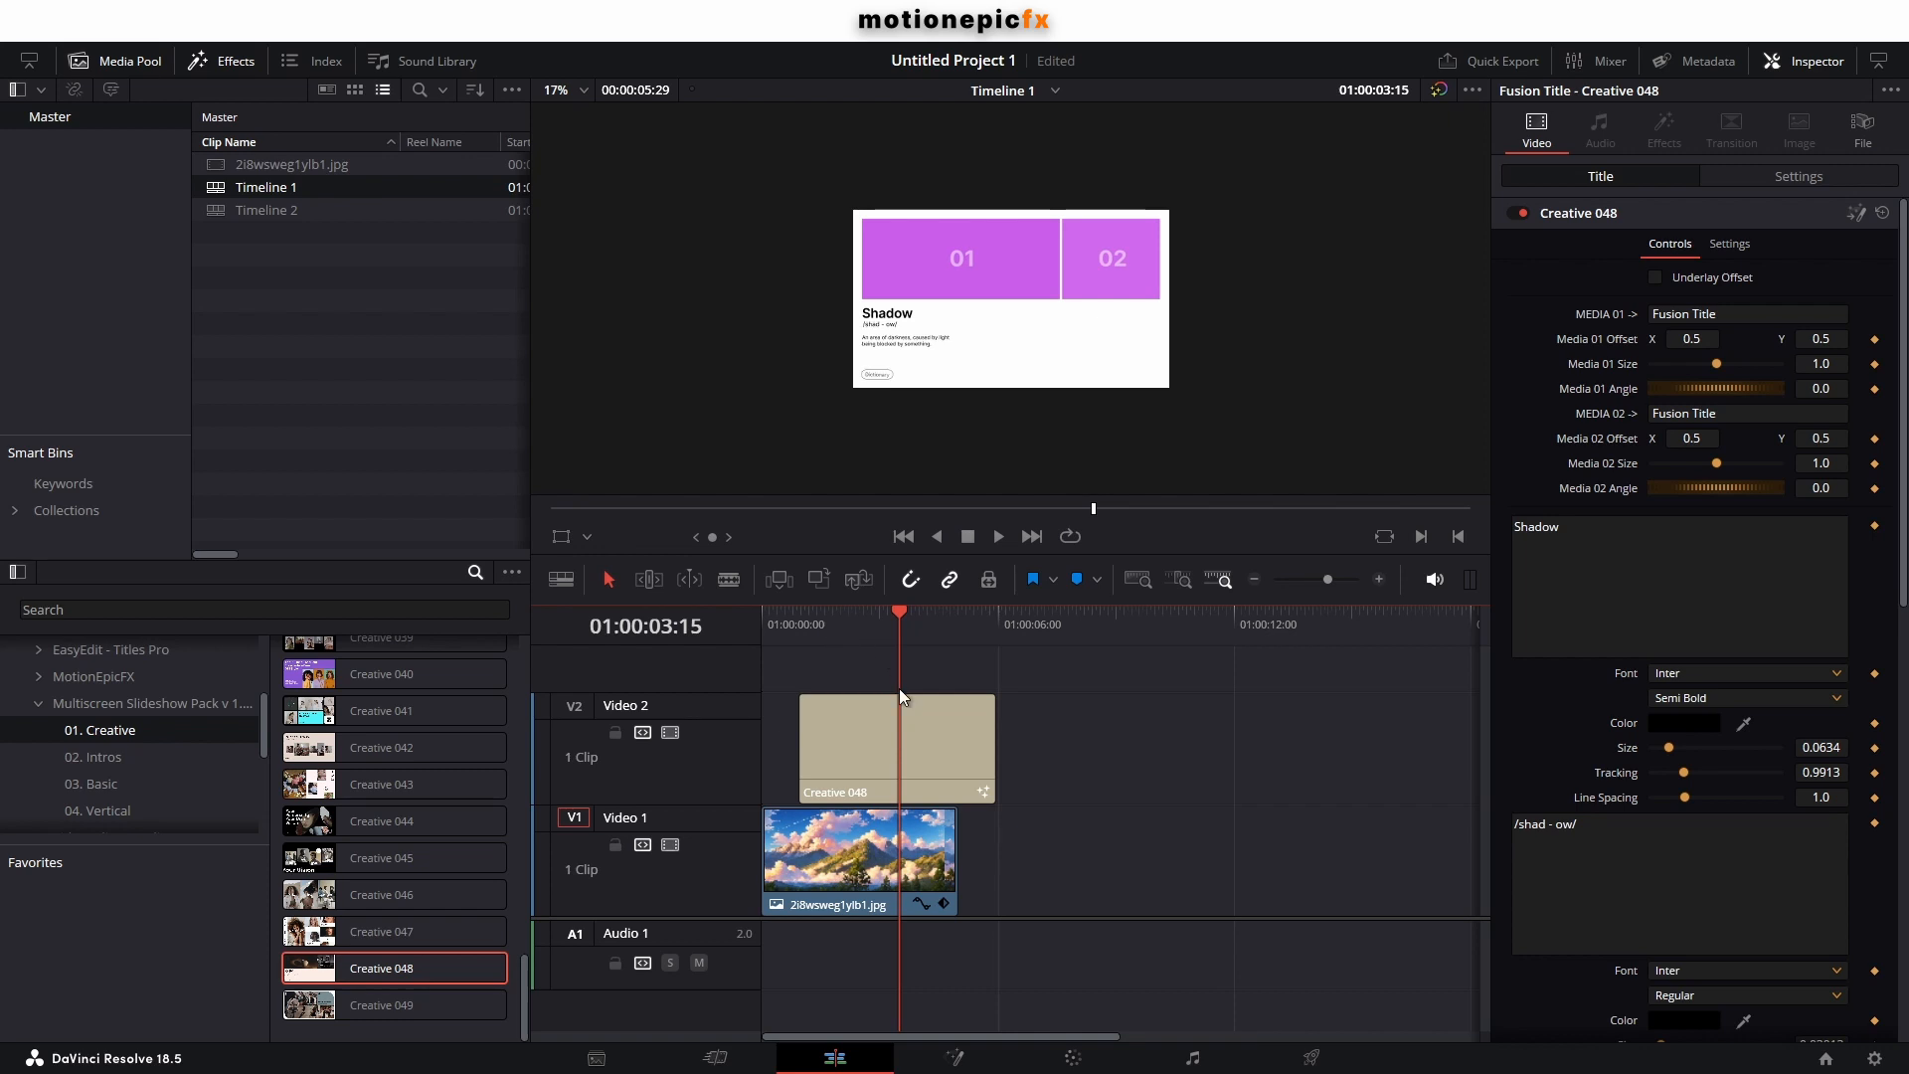
Play the Creative 048 title in Timeline 1 from just before its start and review its text controls.
{"action": "left_click", "coordinate": [863, 756]}
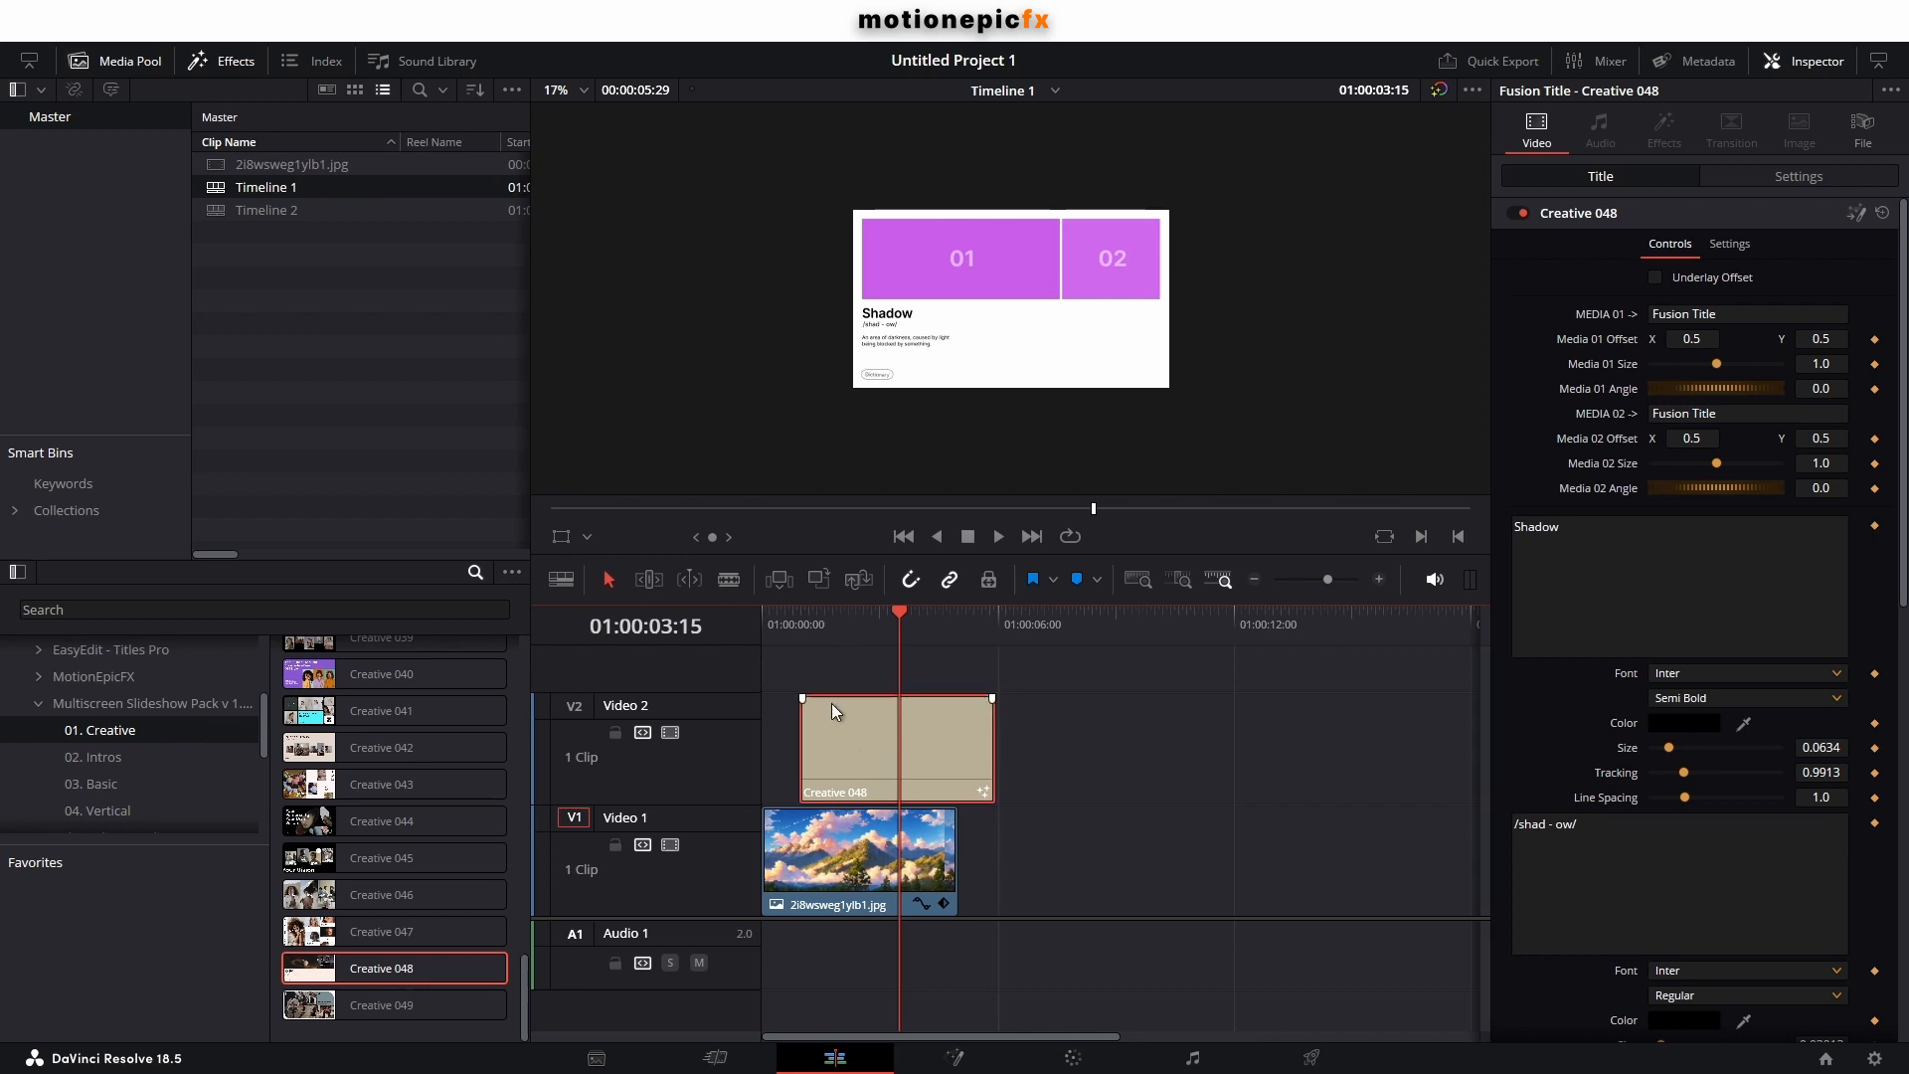
{"action": "left_click", "coordinate": [799, 627]}
{"action": "key", "text": "space"}
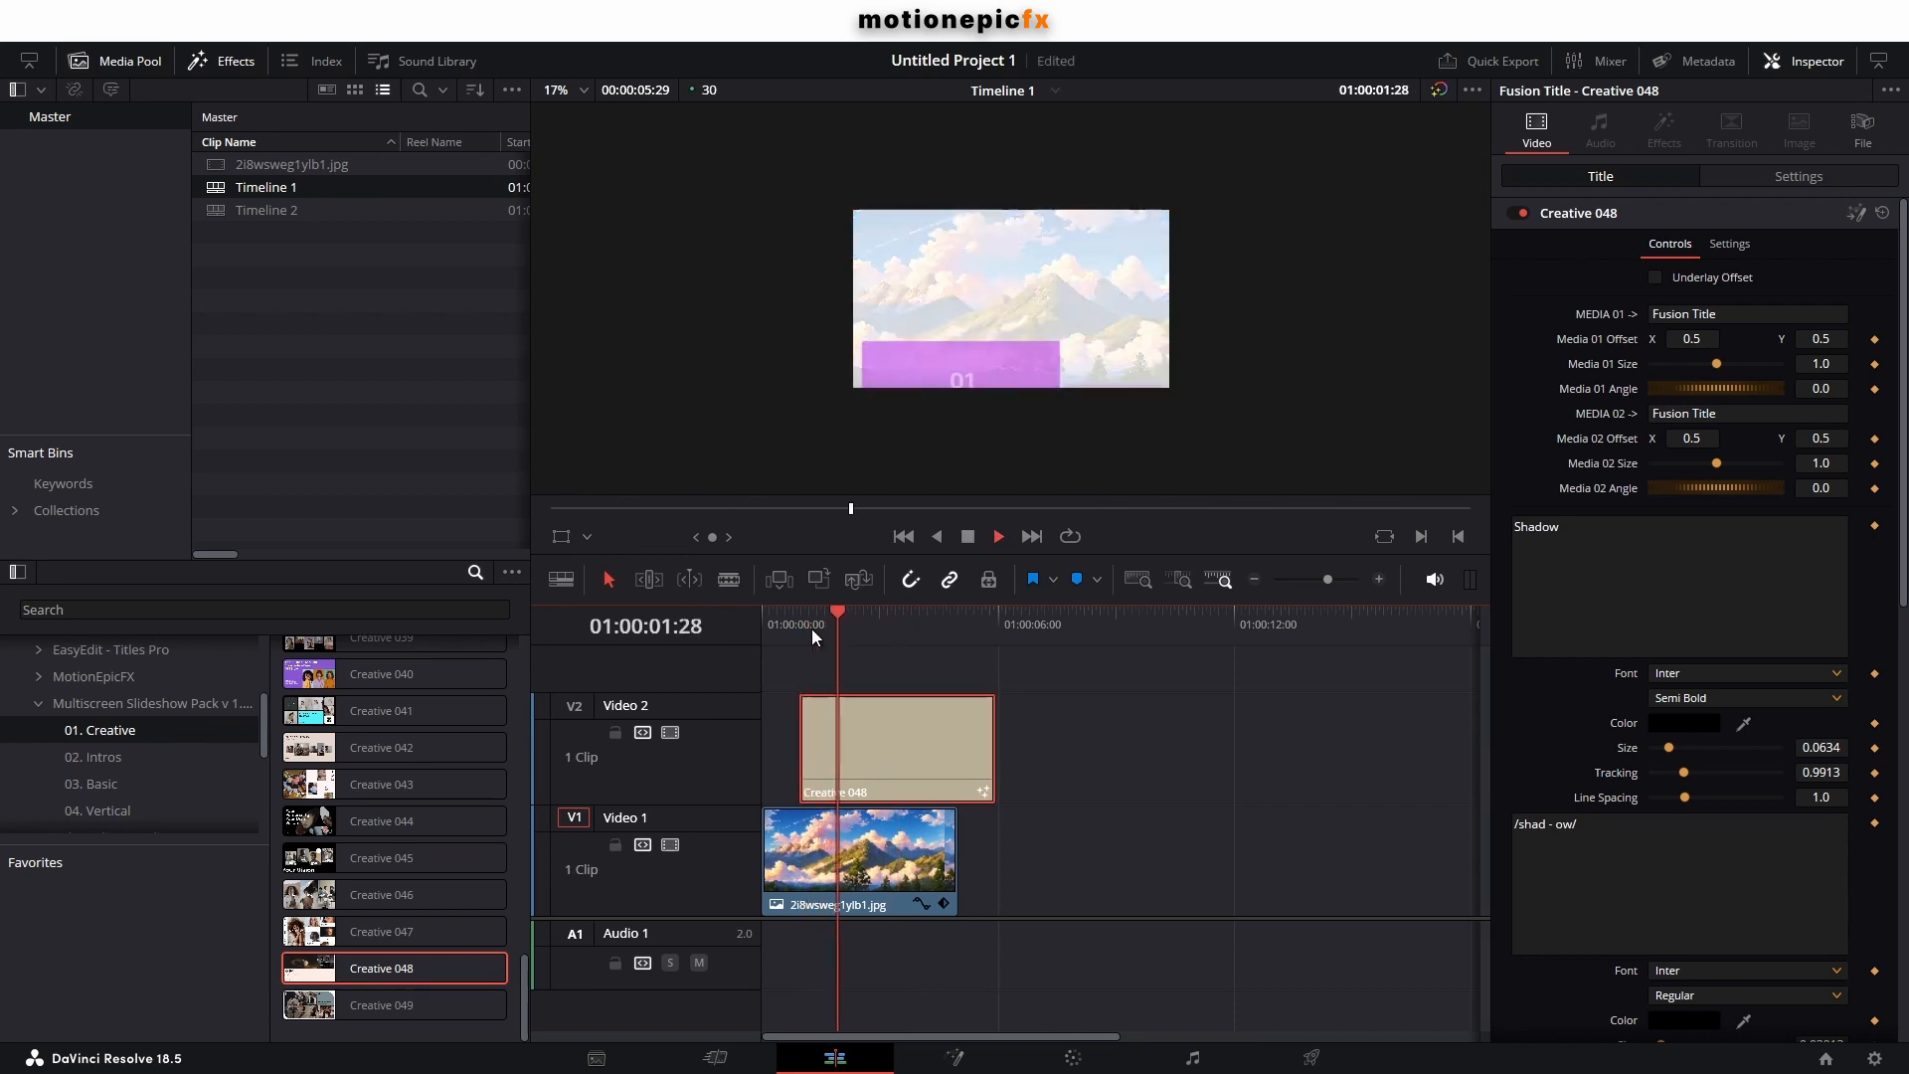
{"action": "key", "text": "space"}
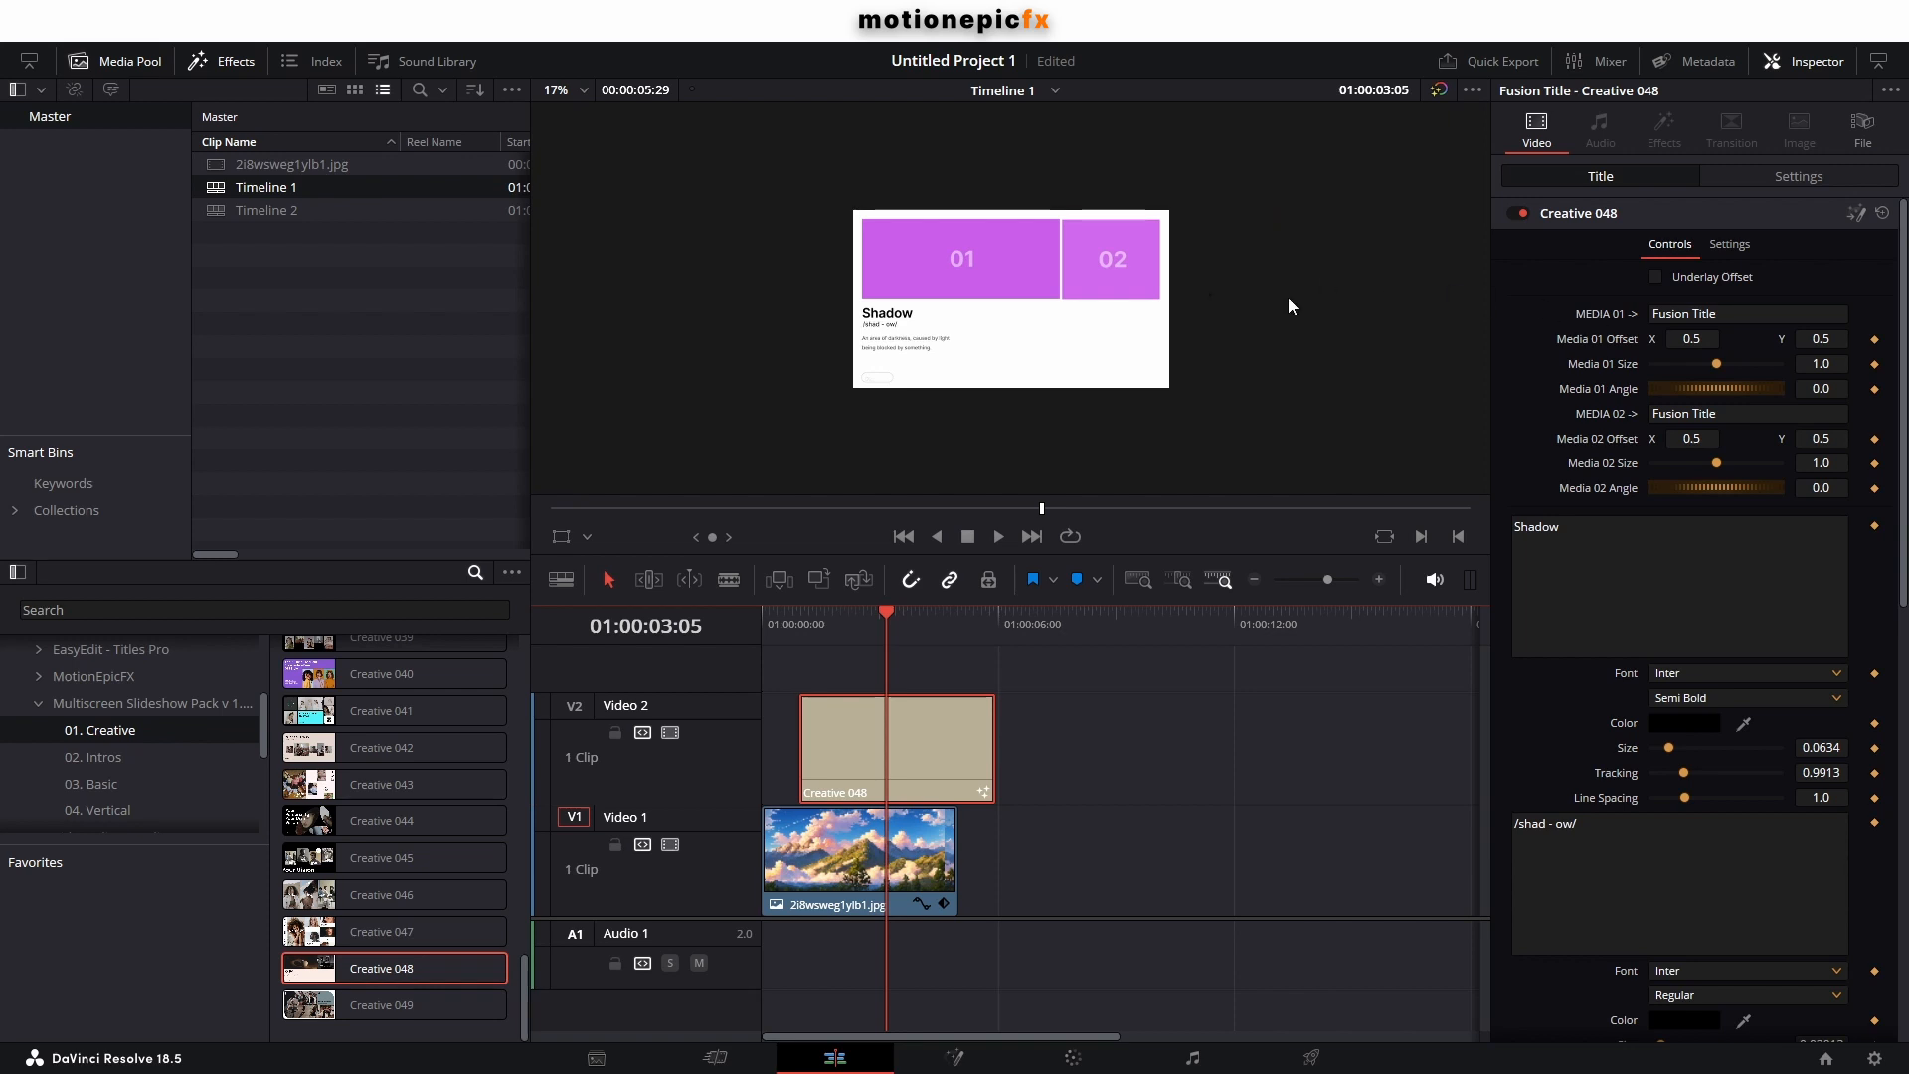
{"action": "scroll", "coordinate": [1527, 704], "scroll_direction": "down", "scroll_amount": 3}
{"action": "scroll", "coordinate": [1527, 704], "scroll_direction": "down", "scroll_amount": 7}
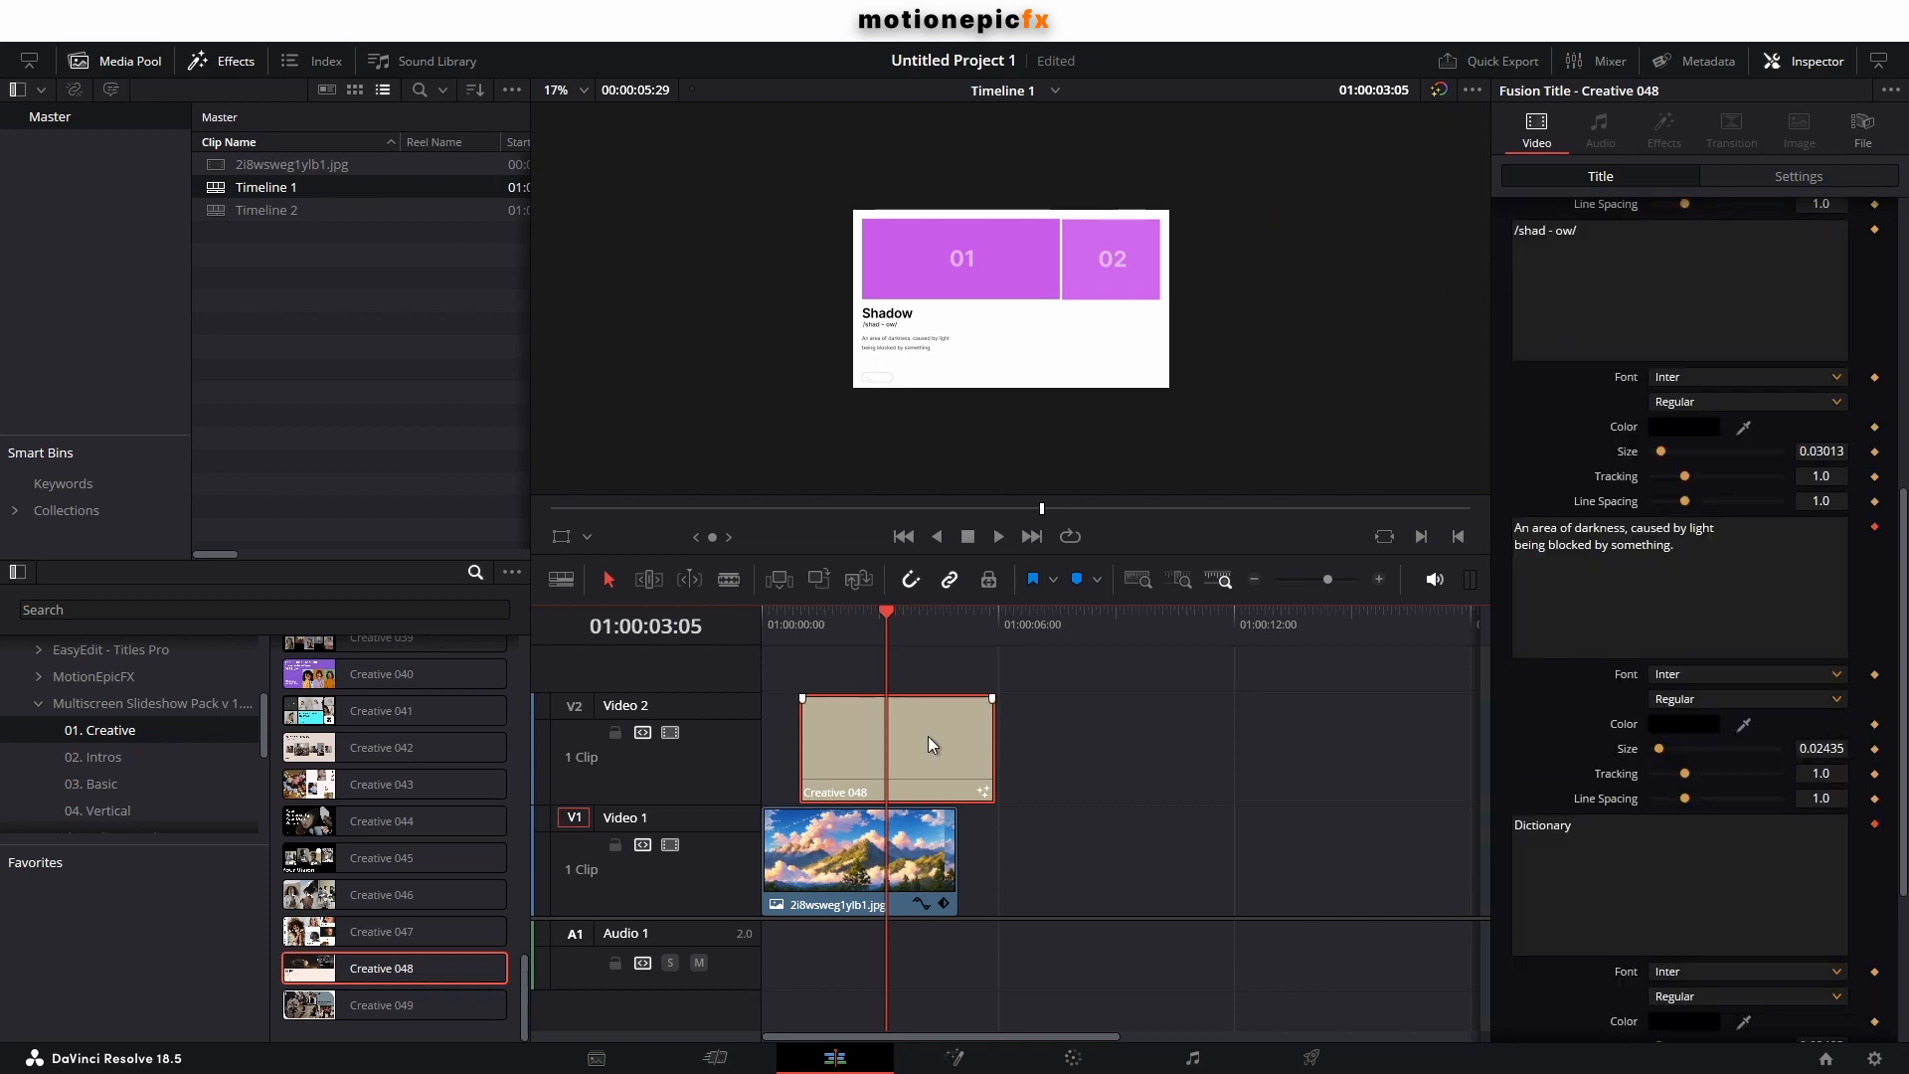